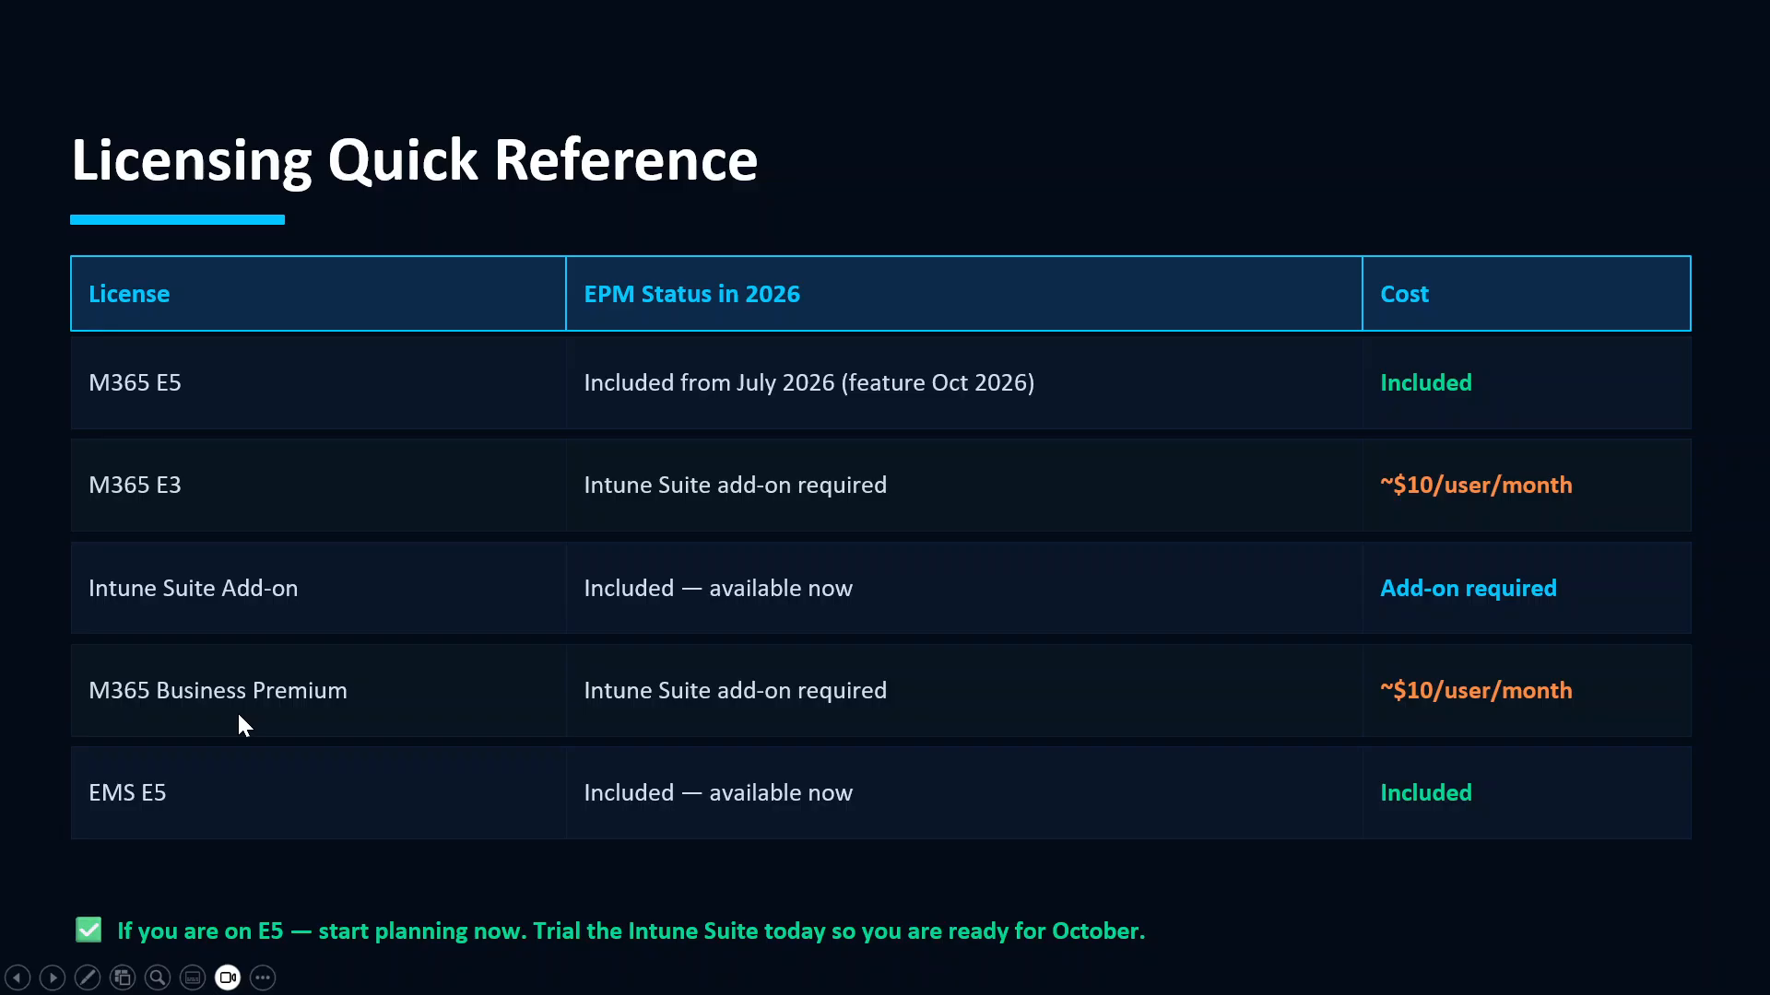
Move the slideshow briefly back to the licensing slide, then forward to the Prerequisites Before You Start slide
left_click(188, 816)
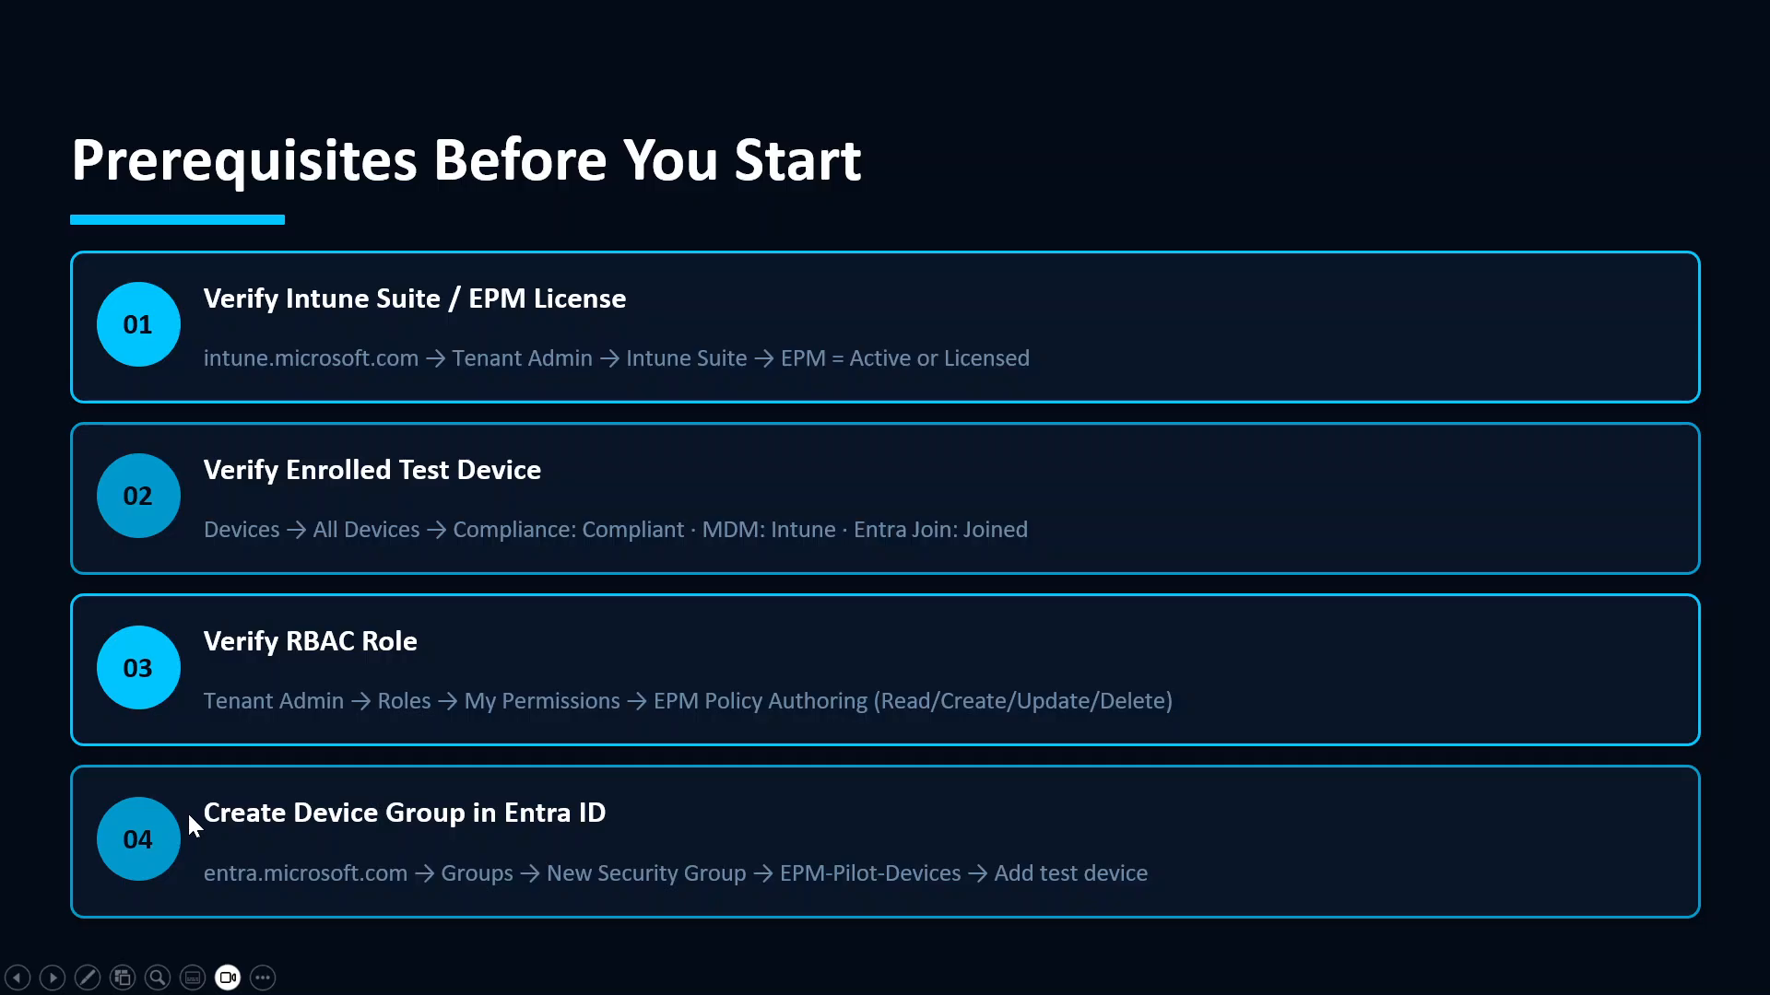
key("Left")
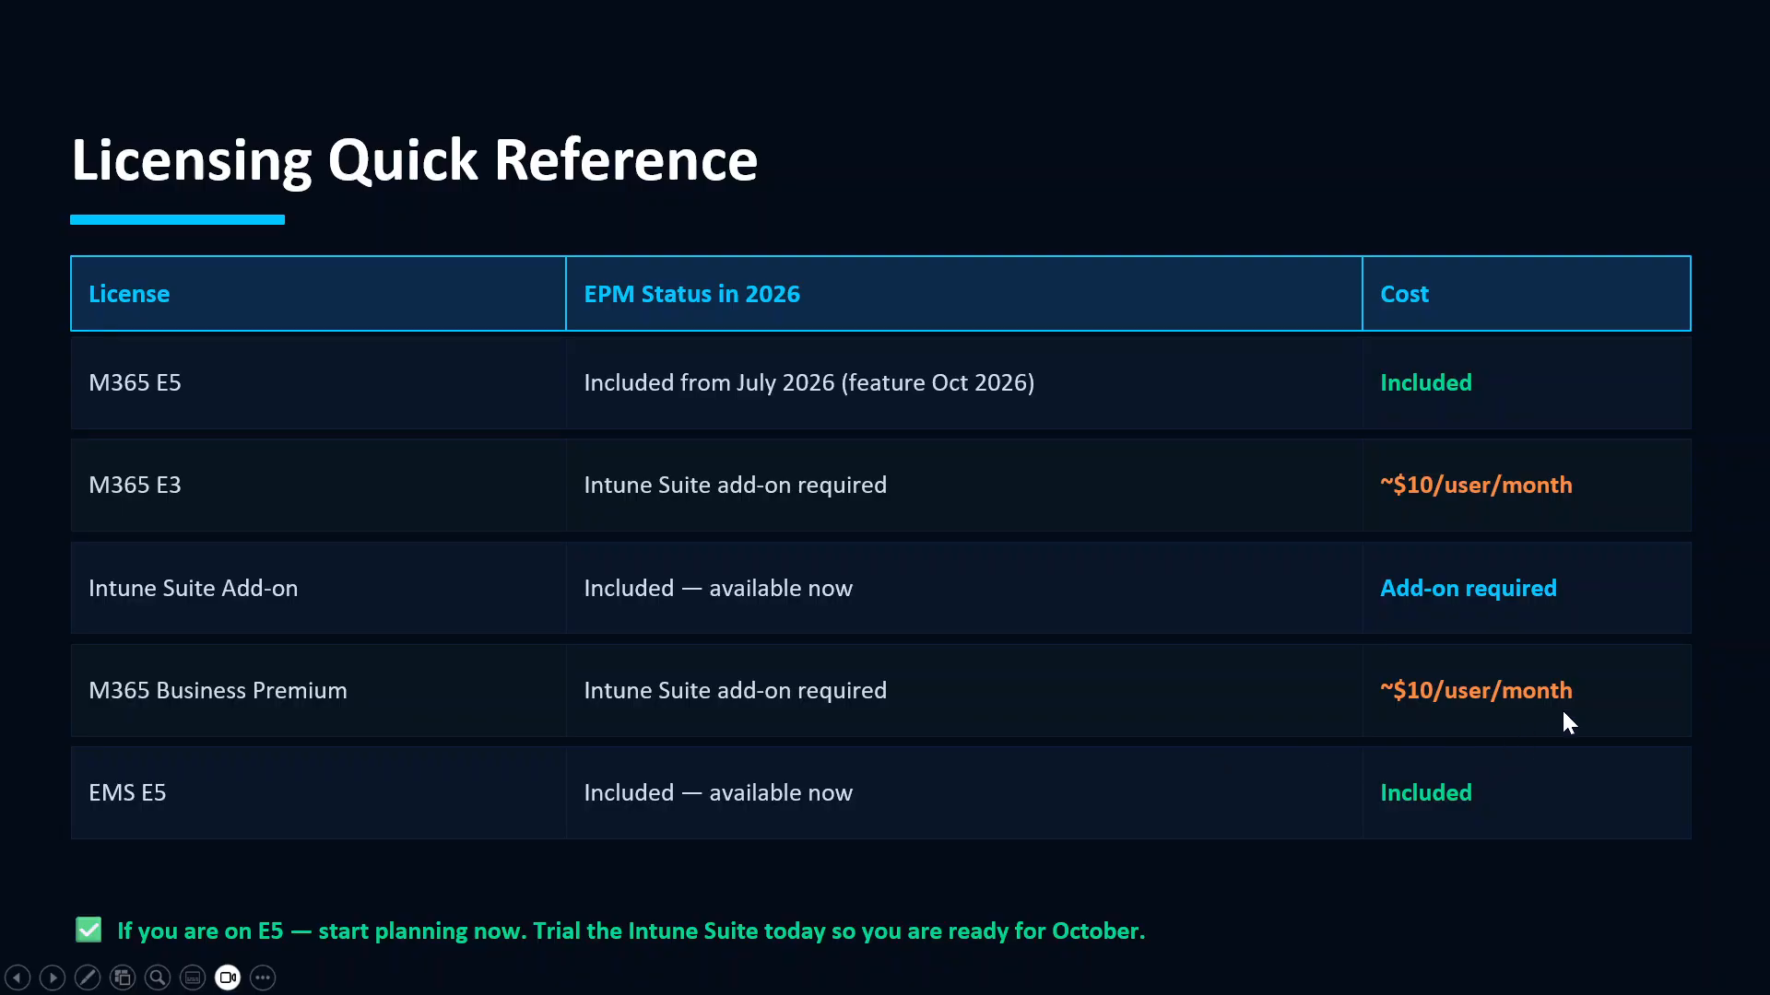
key("Right")
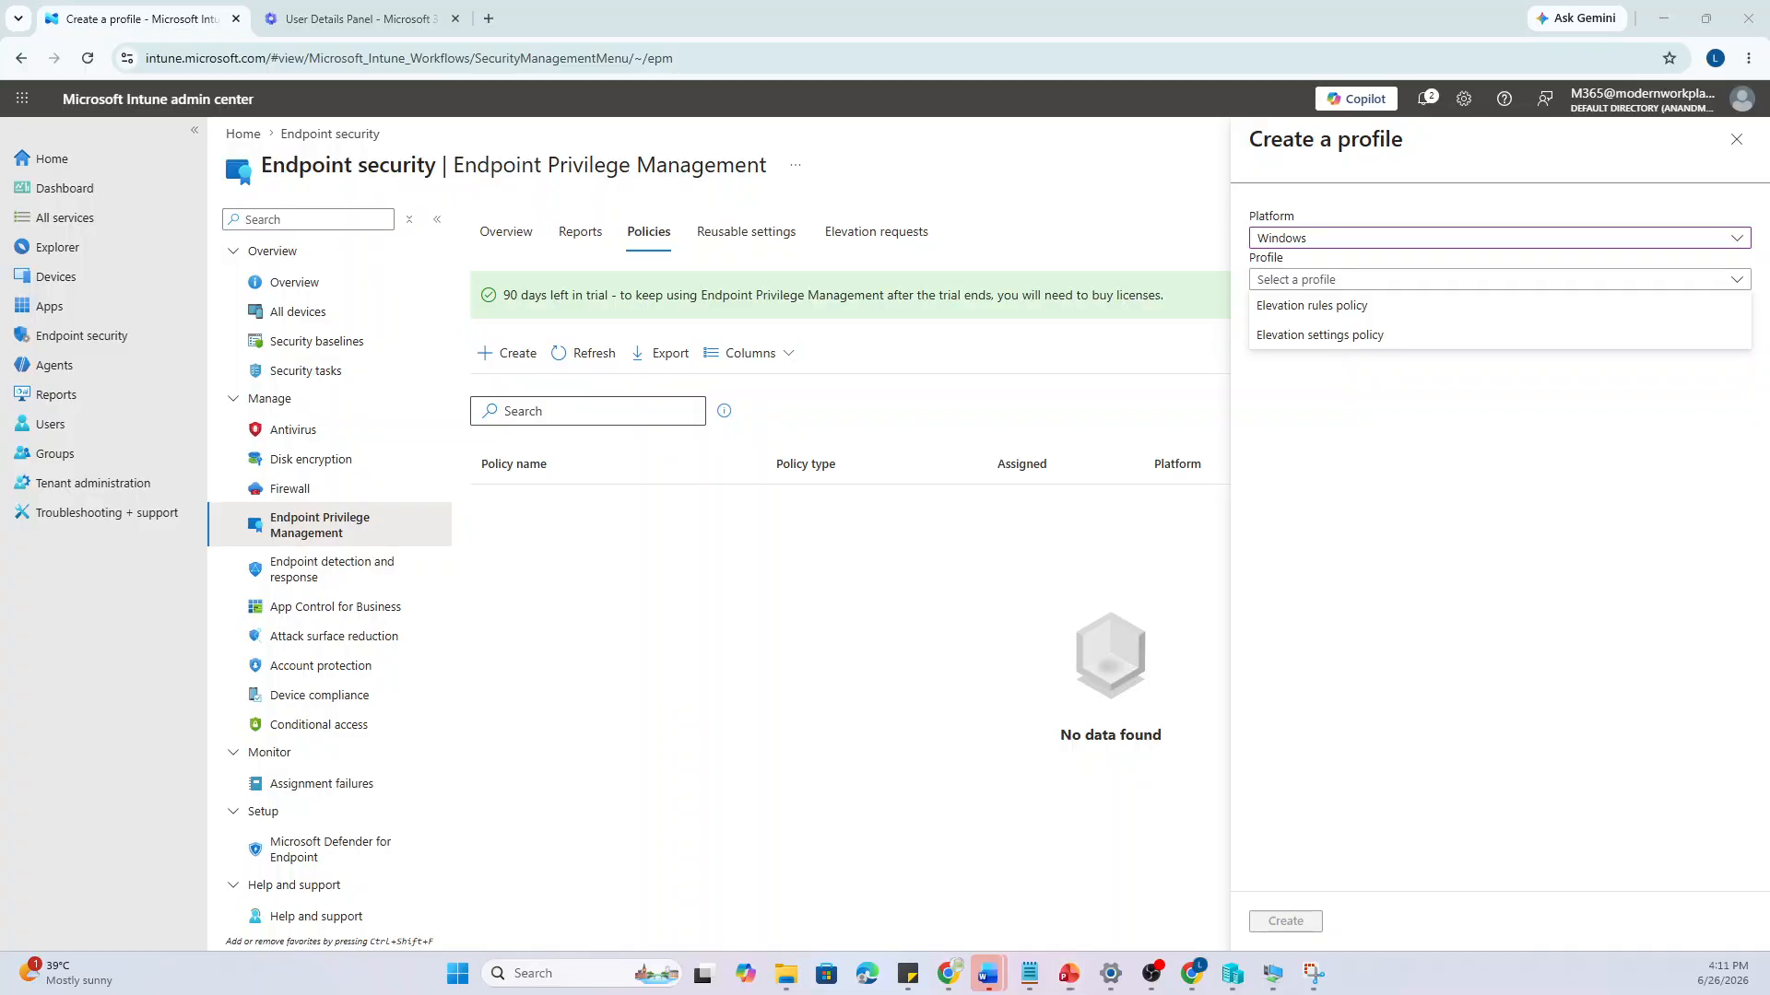
Discard the unsaved EPM profile and go to Tenant status, which shows Intune as MDM authority with 25 licenses
left_click(1737, 140)
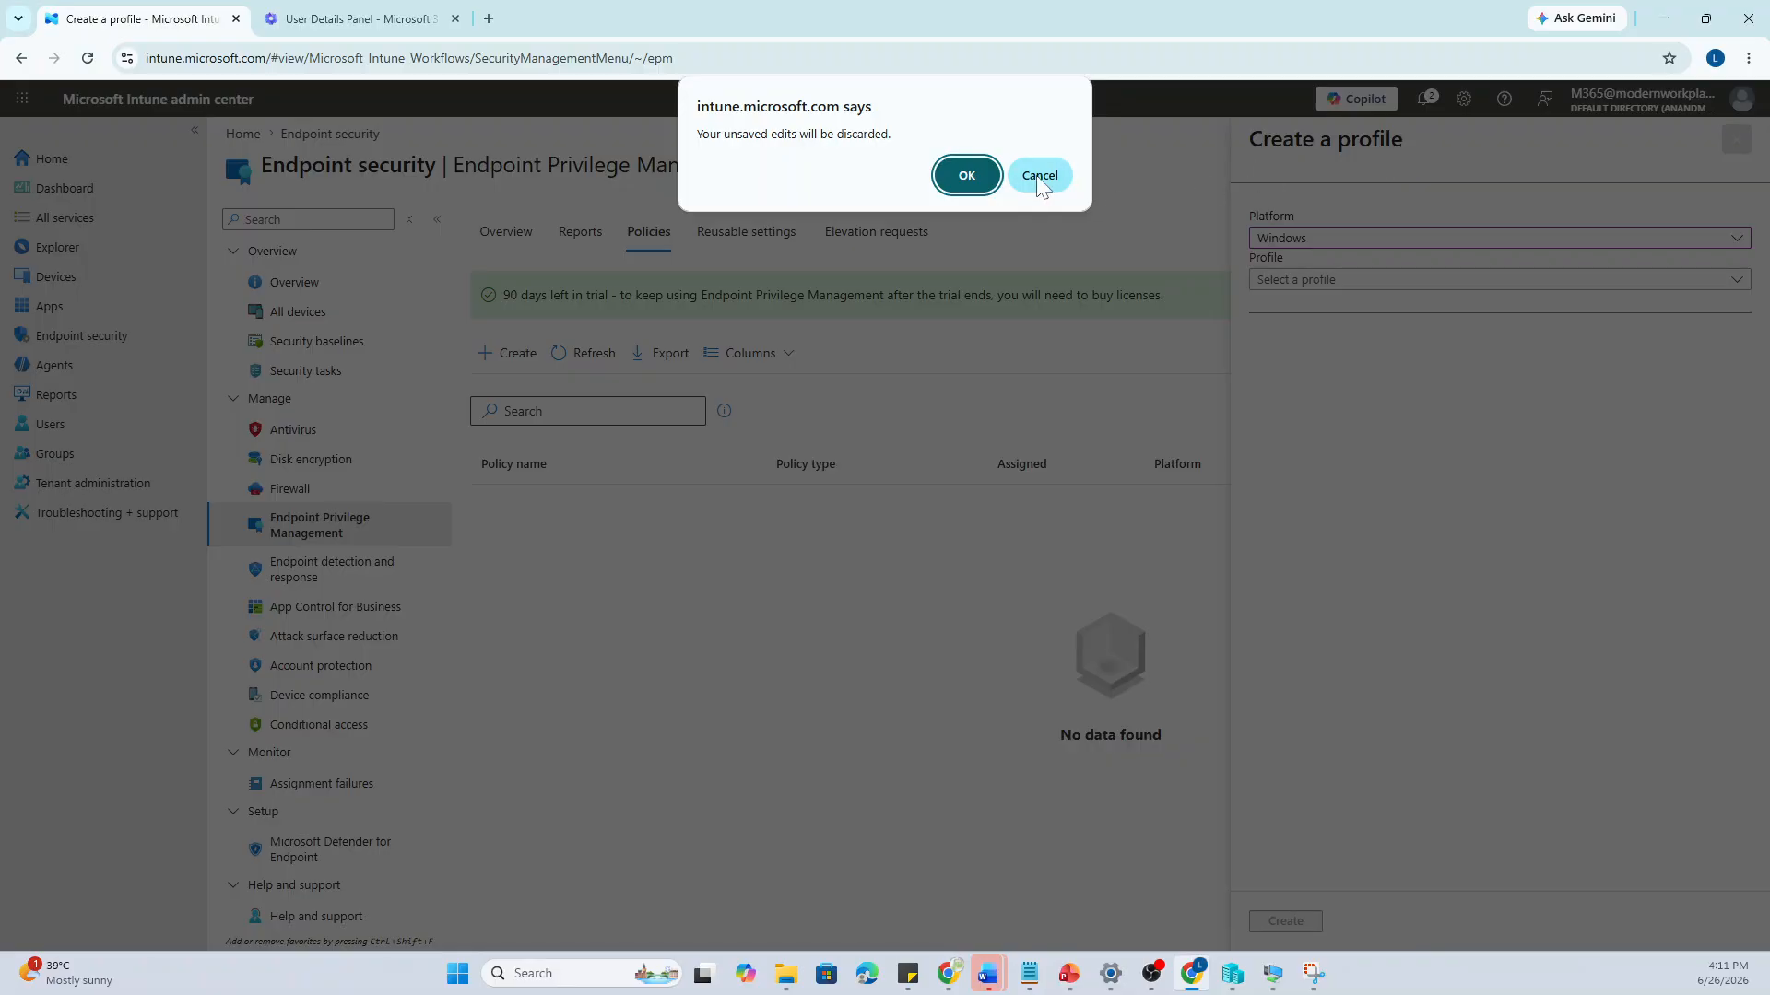
left_click(1040, 166)
left_click(1736, 140)
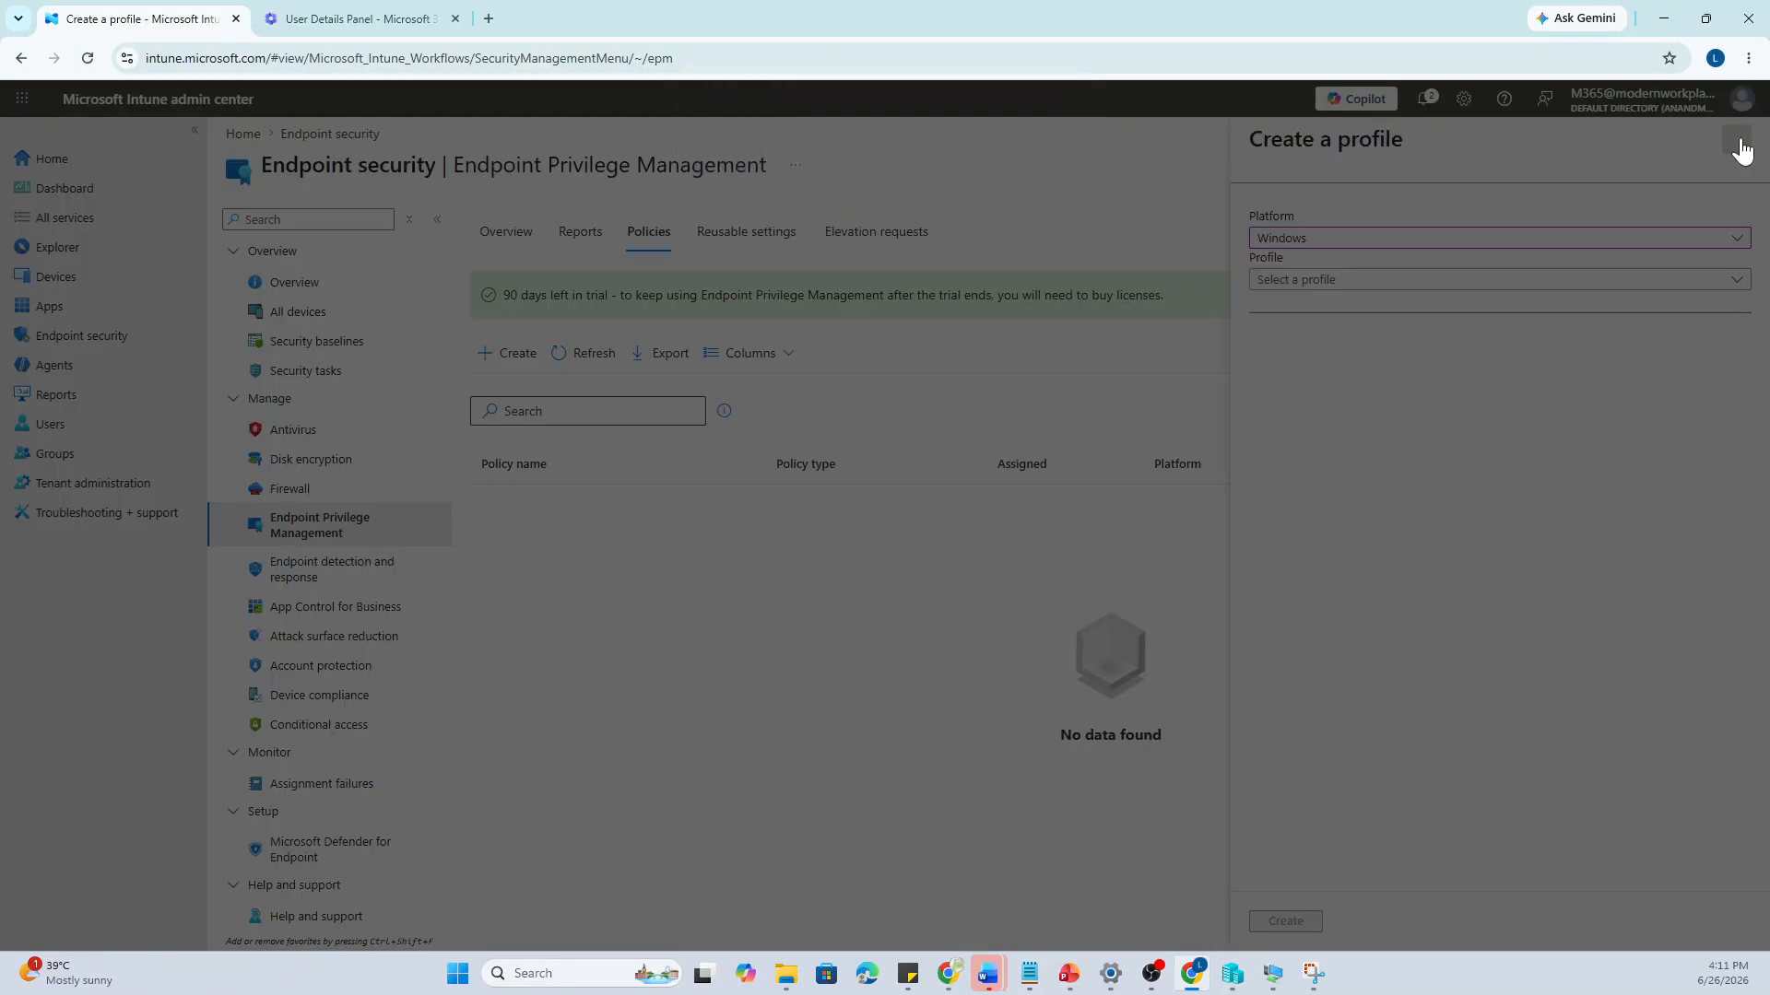
left_click(965, 175)
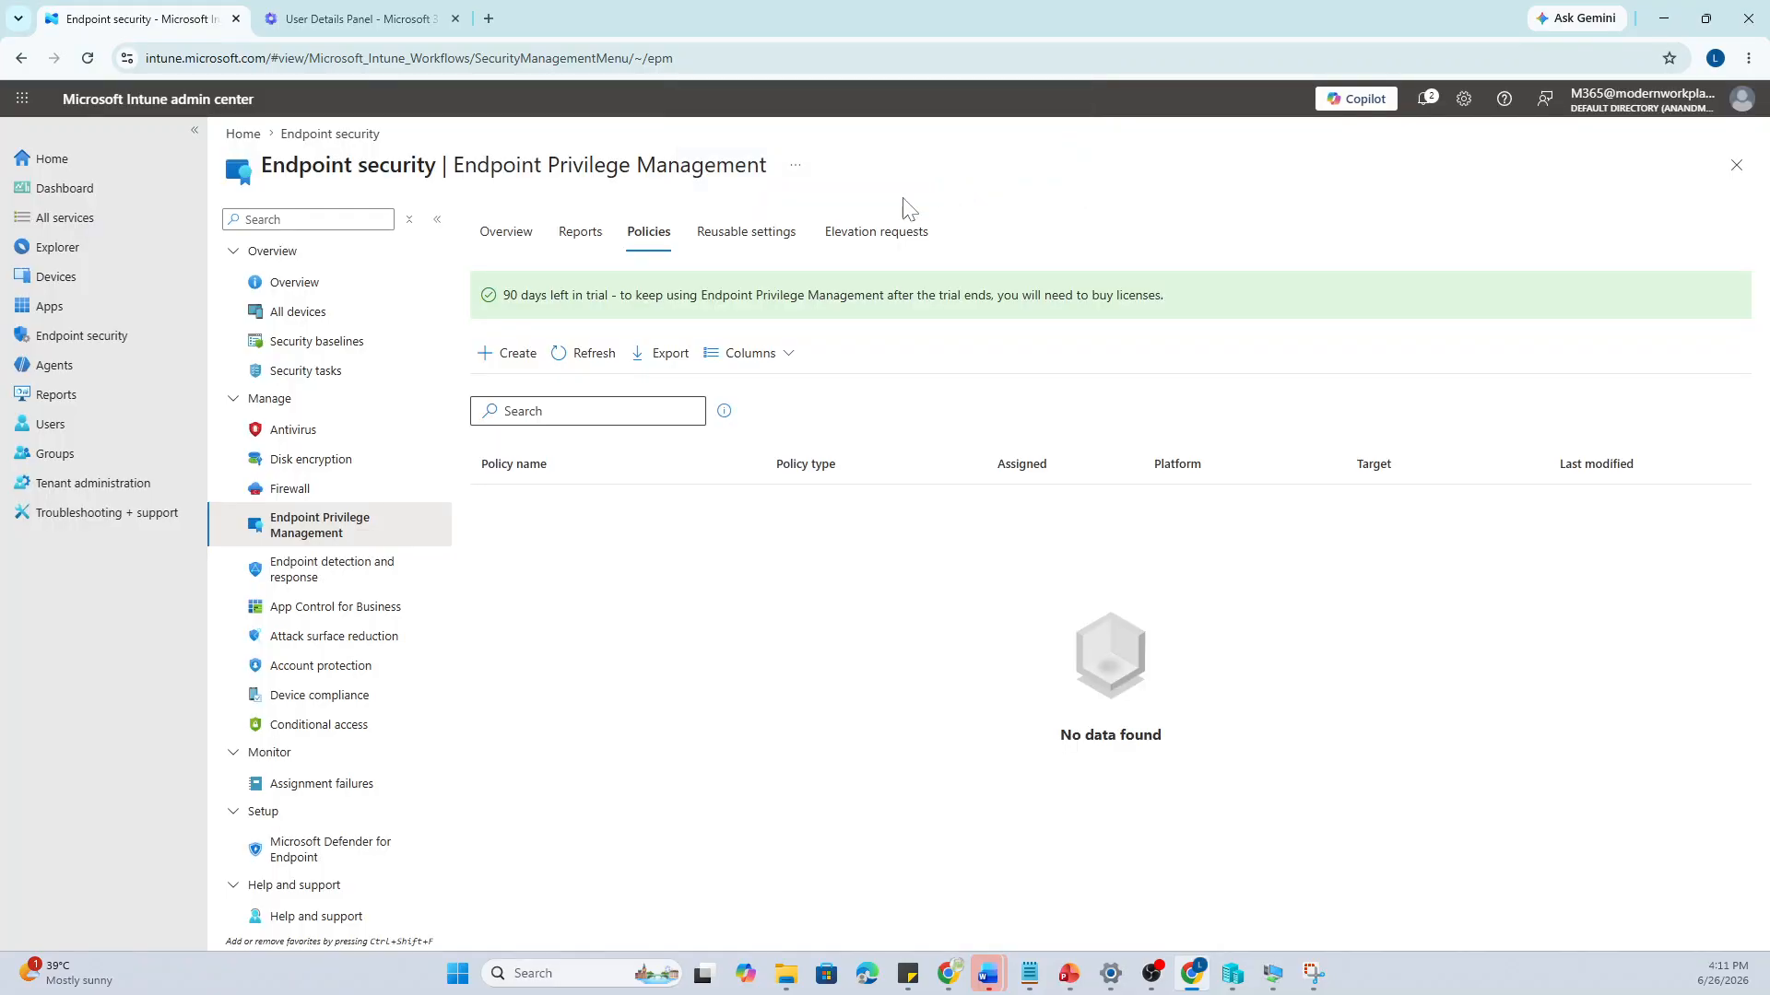
left_click(73, 280)
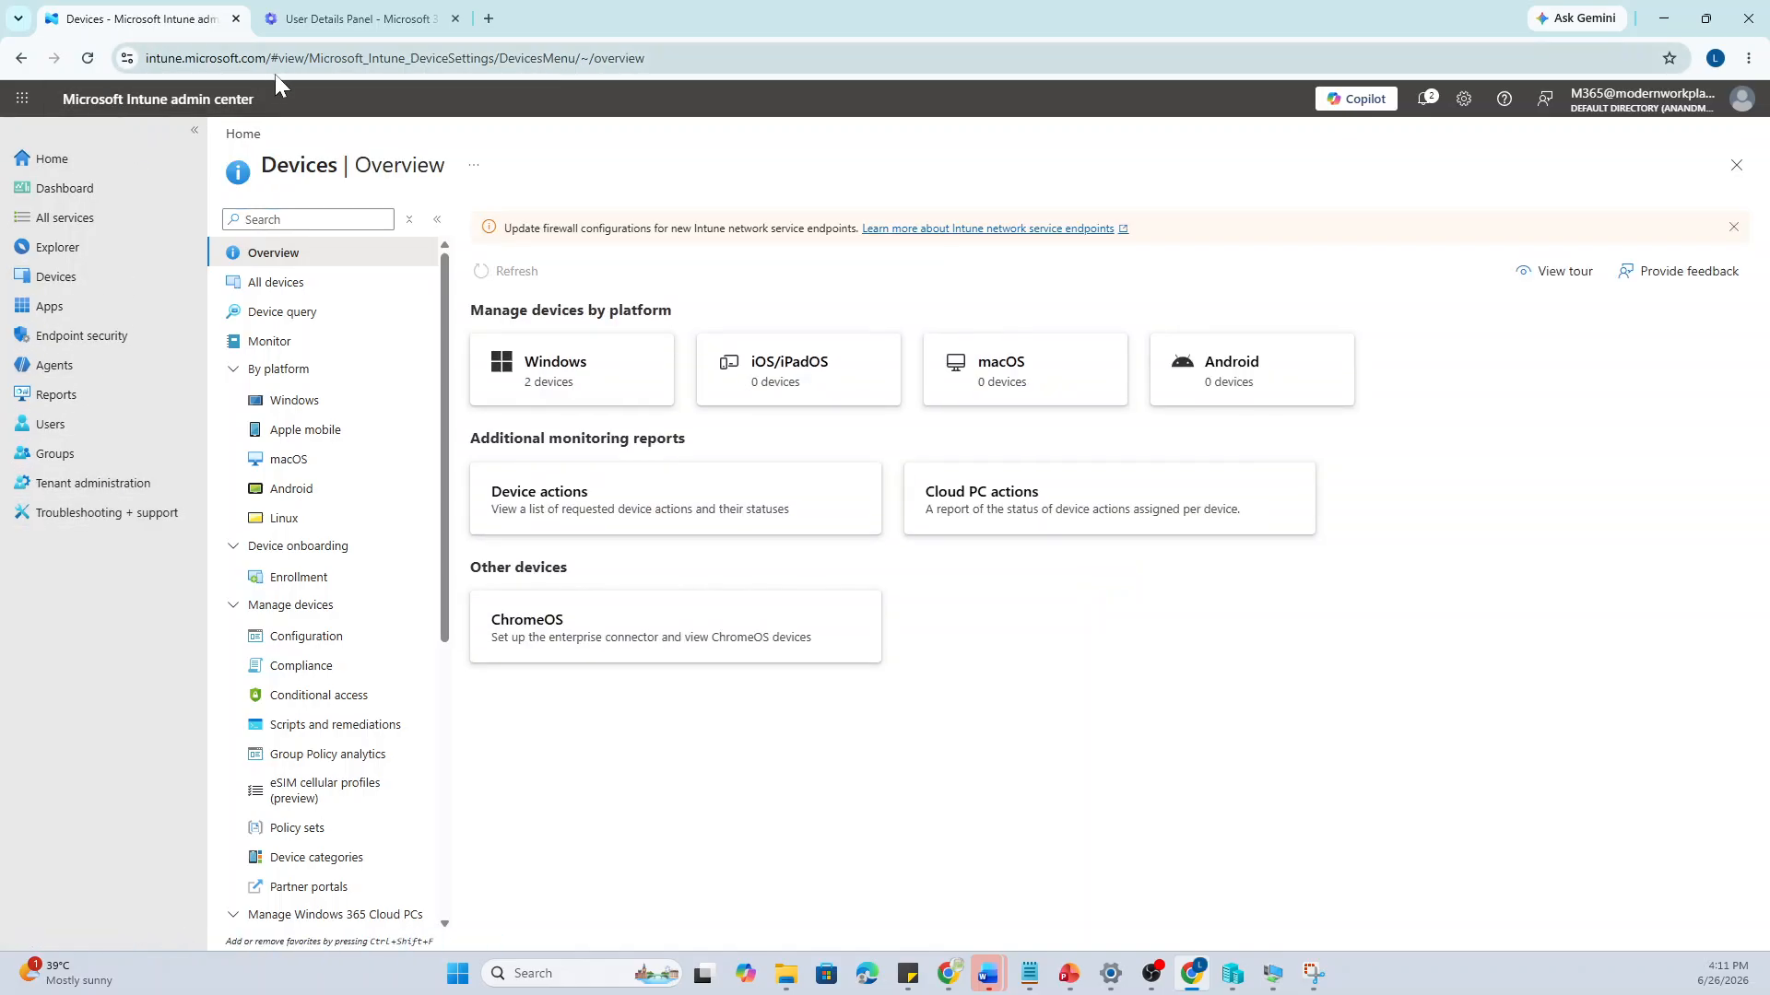
left_click(53, 489)
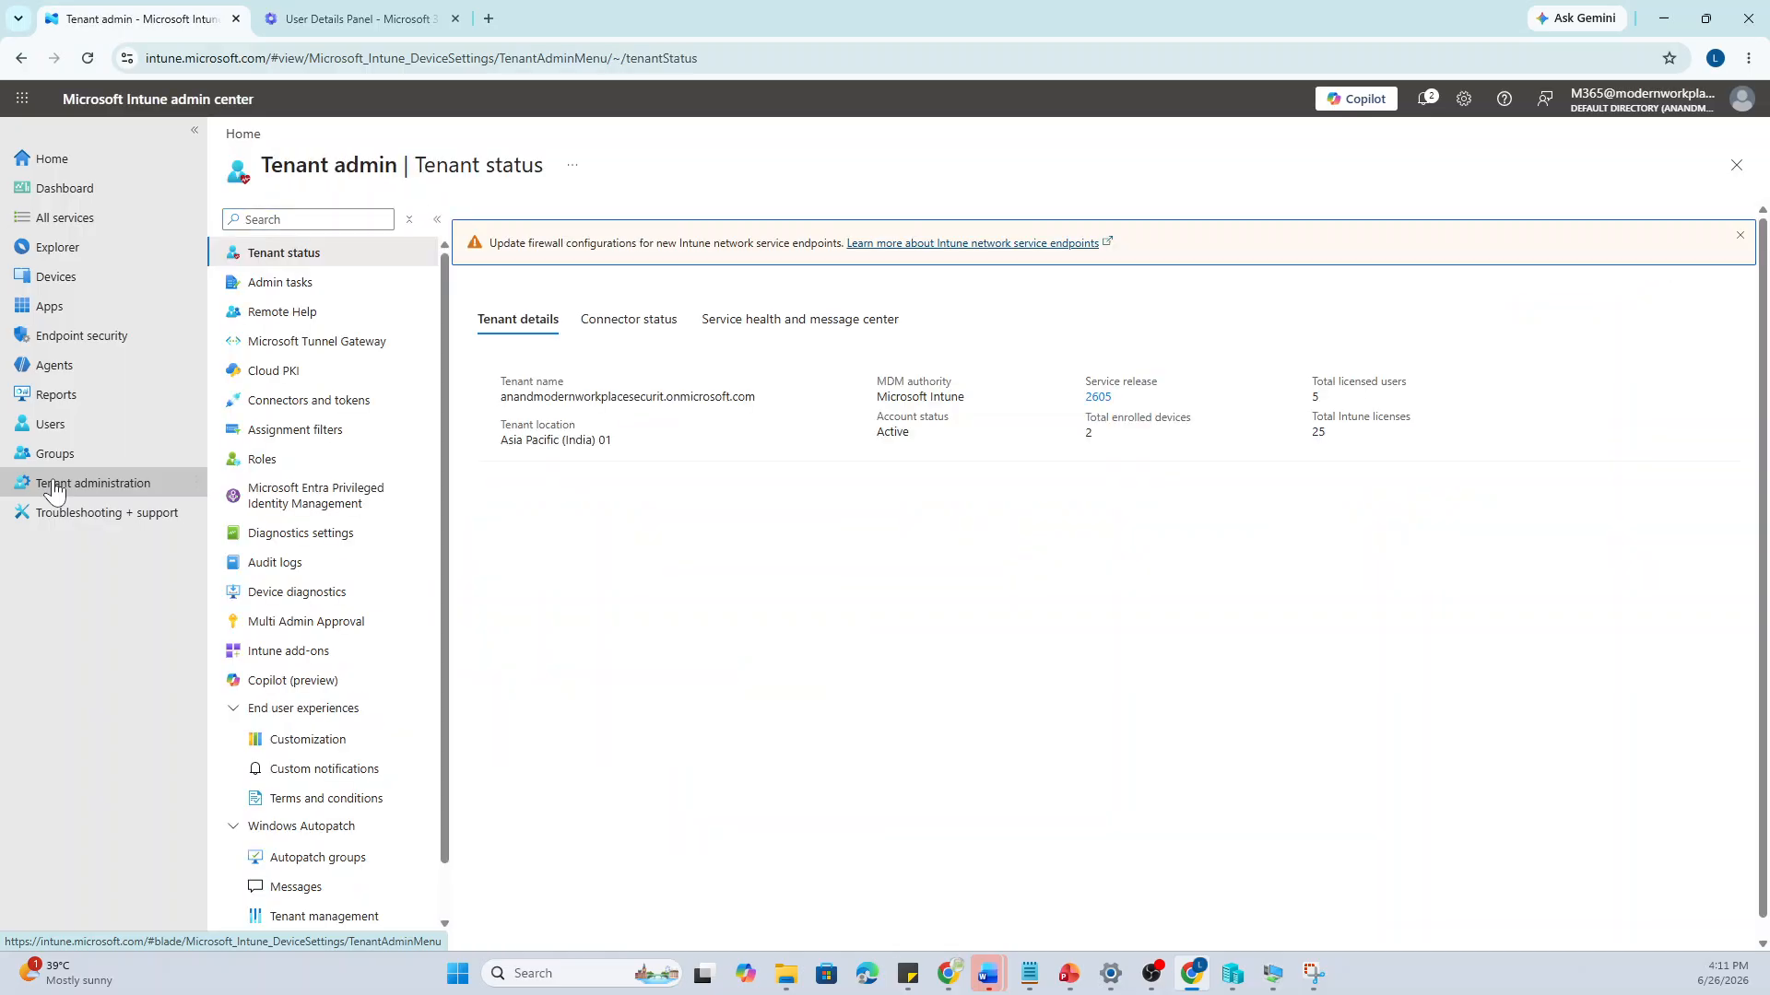
Check the Endpoint Privilege Management trial details in Intune add-ons, confirming 89 days left
left_click(309, 660)
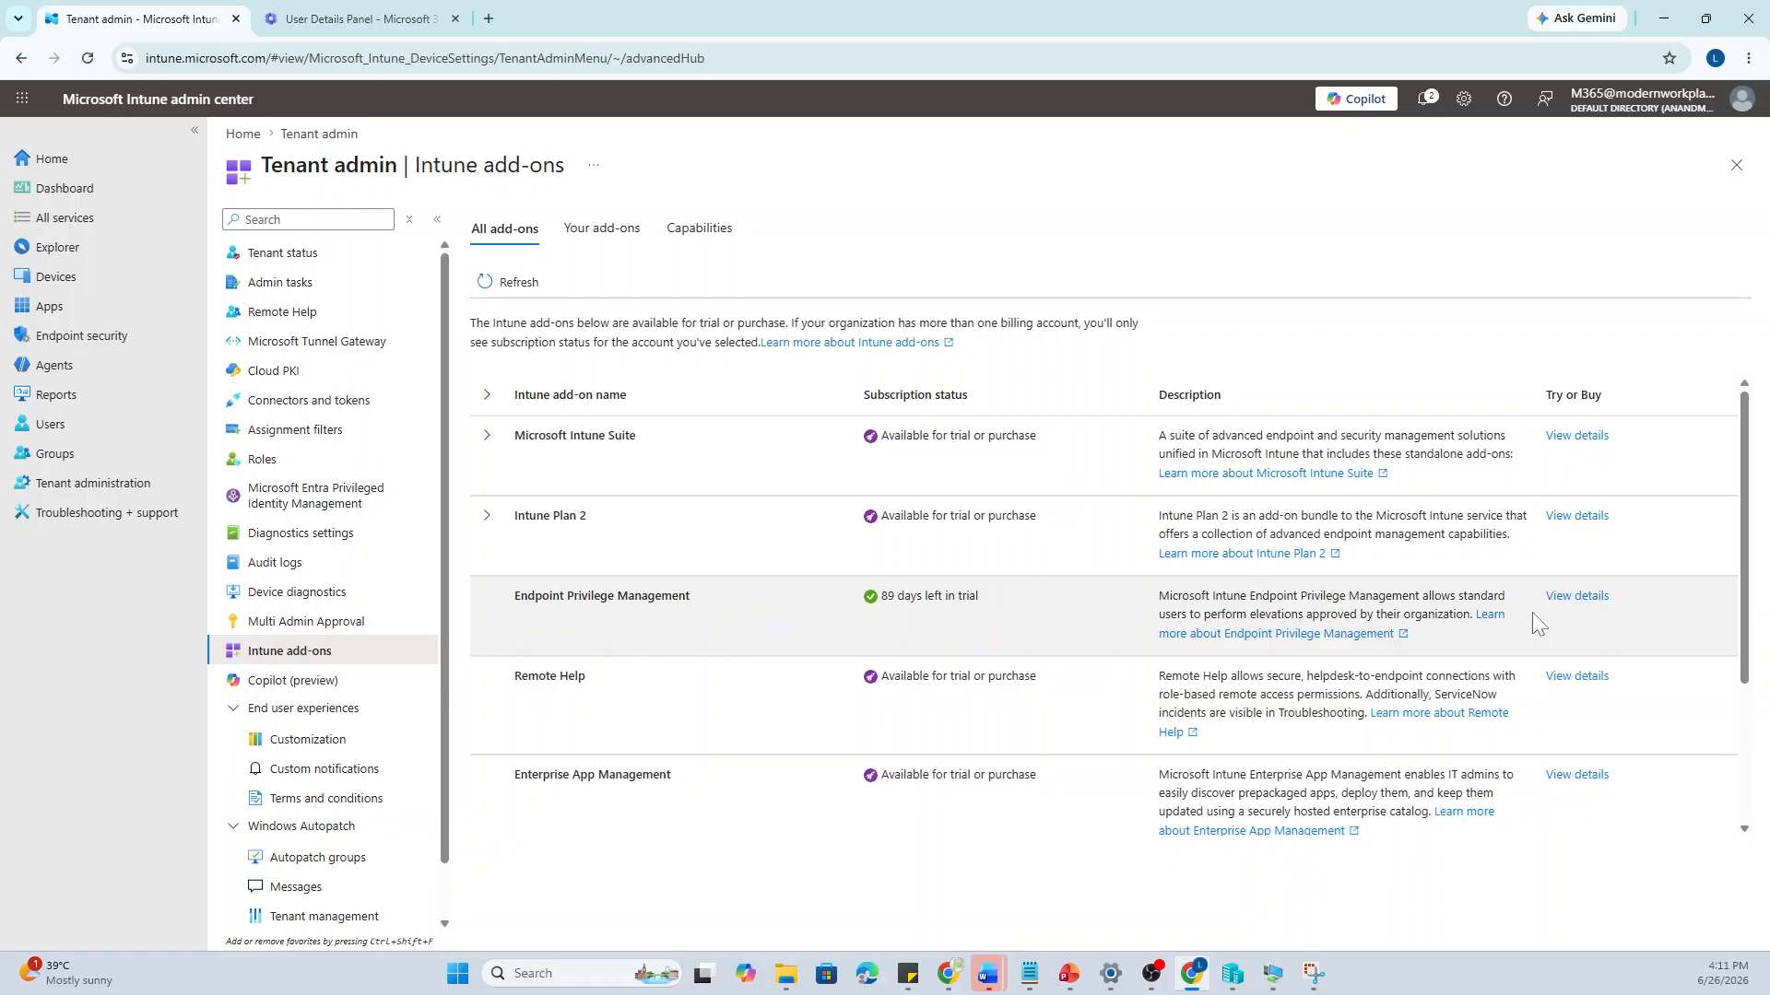
left_click(1598, 613)
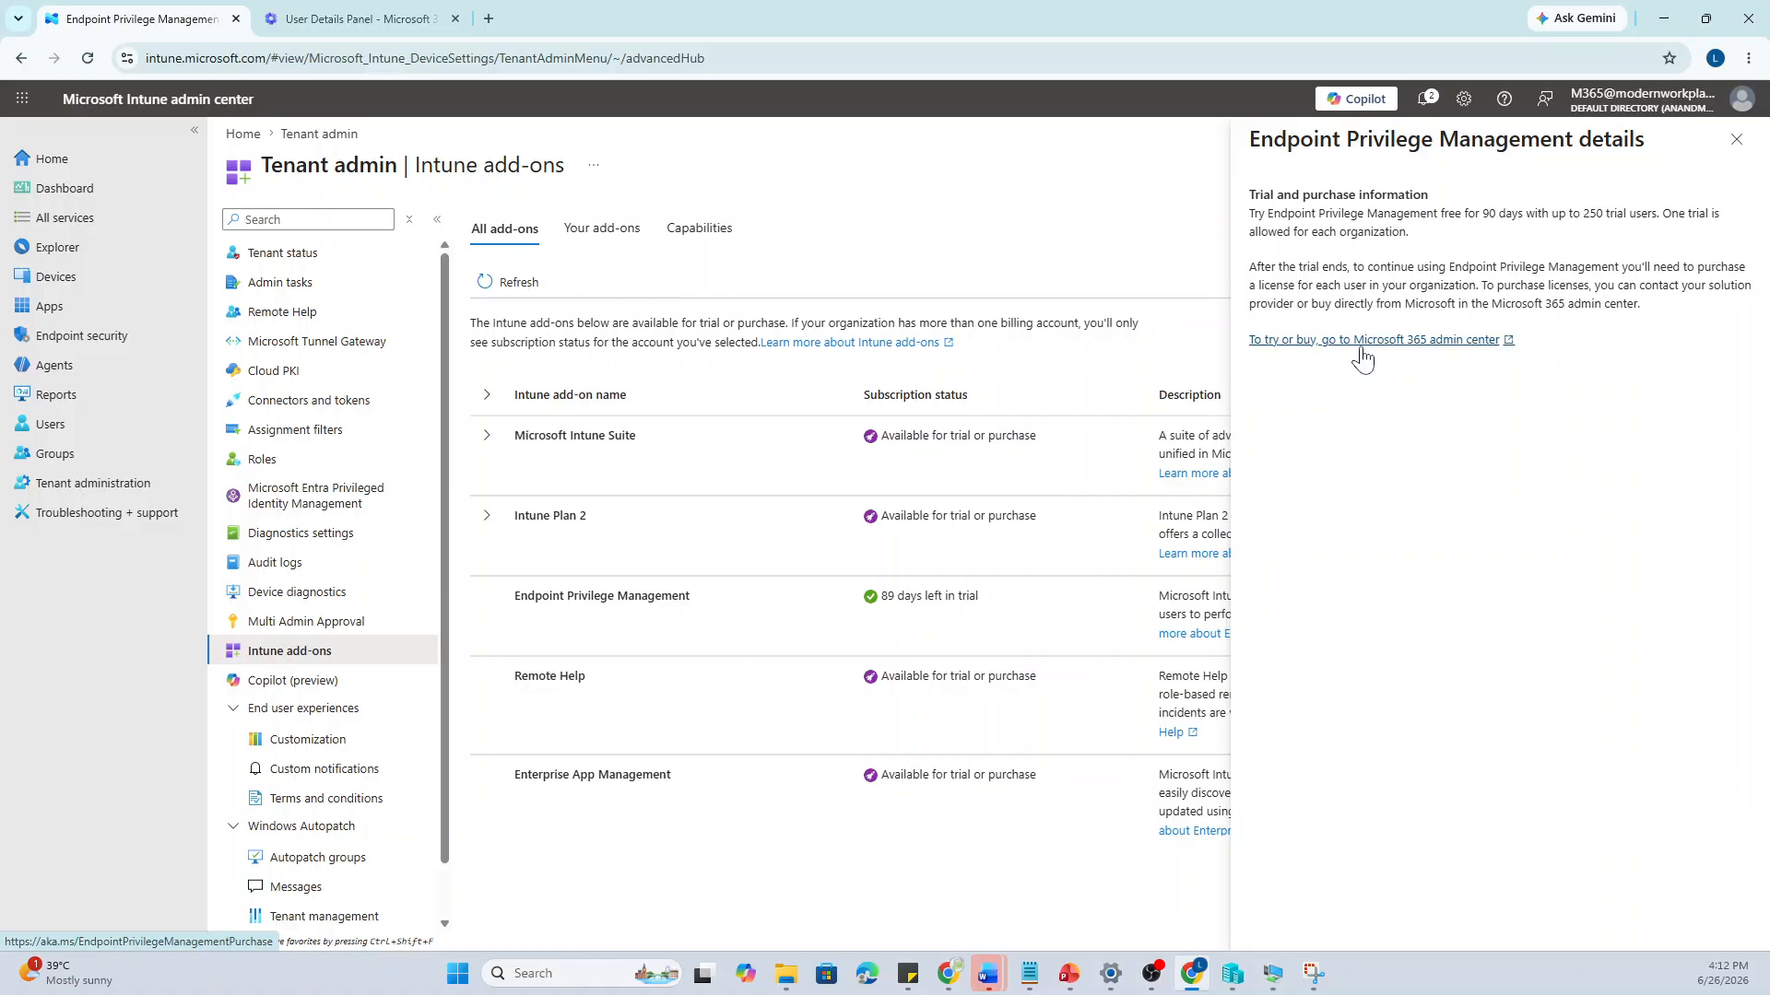
left_click(1737, 139)
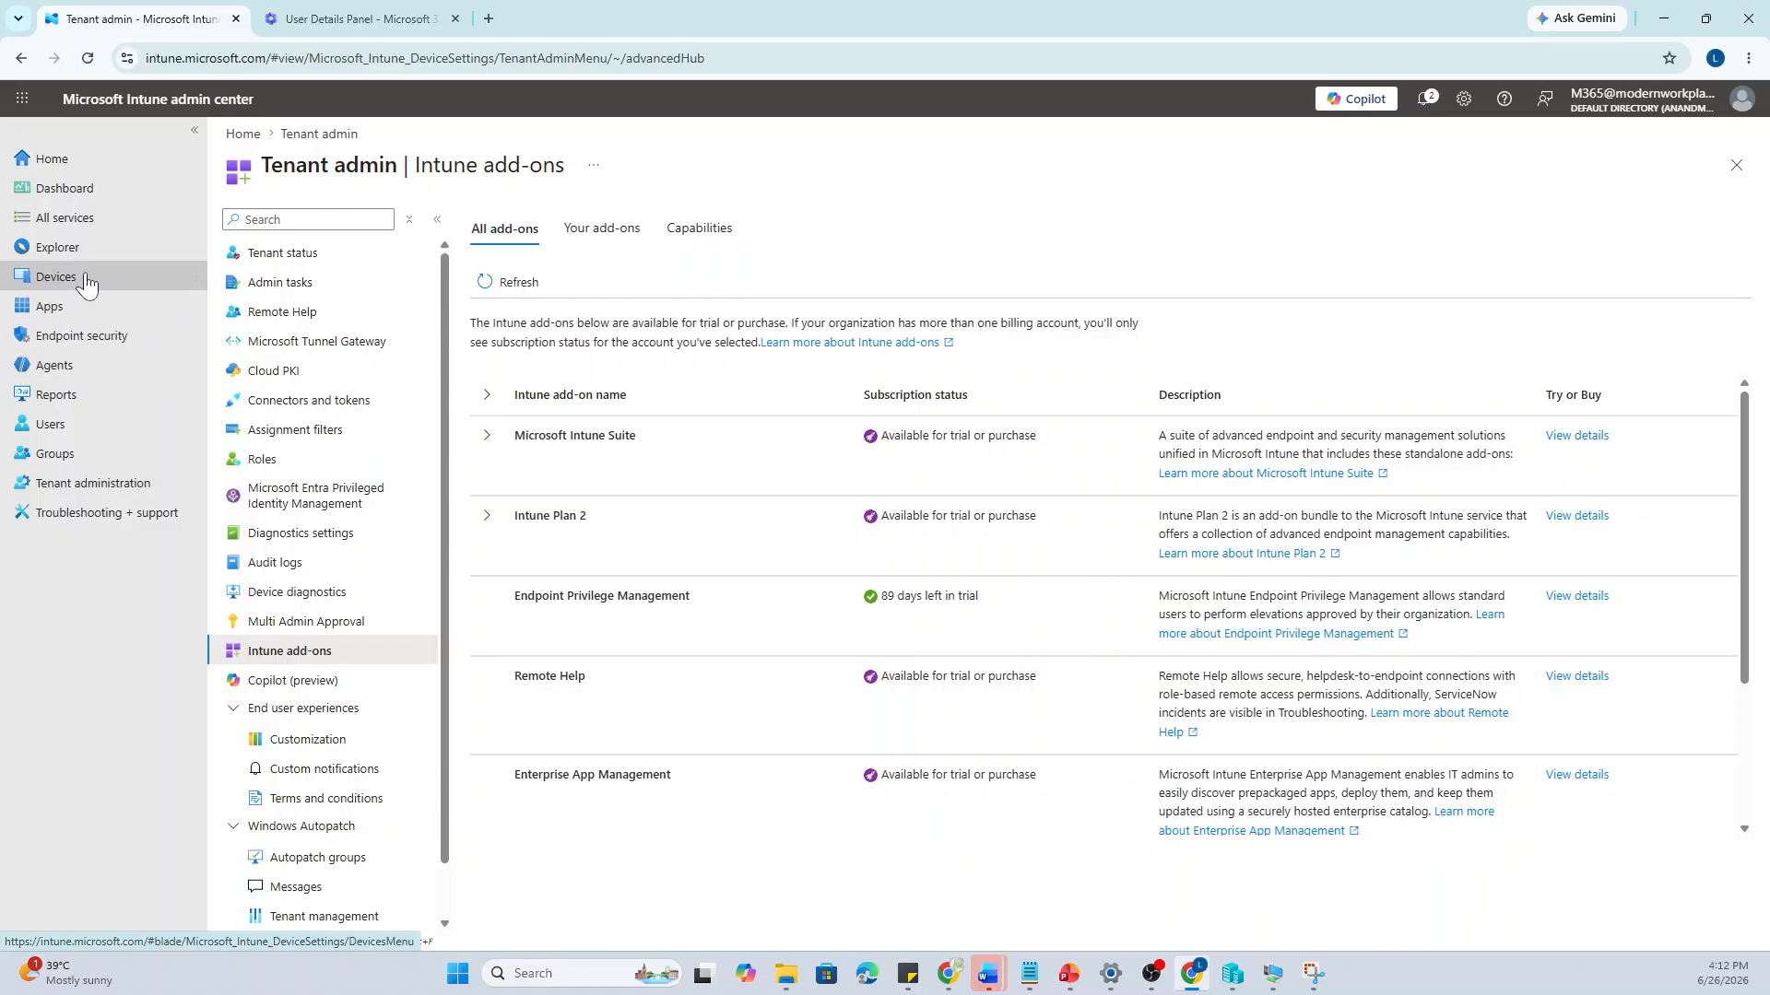
Confirm both managed devices are compliant, check the VM's hostname is TEST01, then list all 16 users
left_click(85, 285)
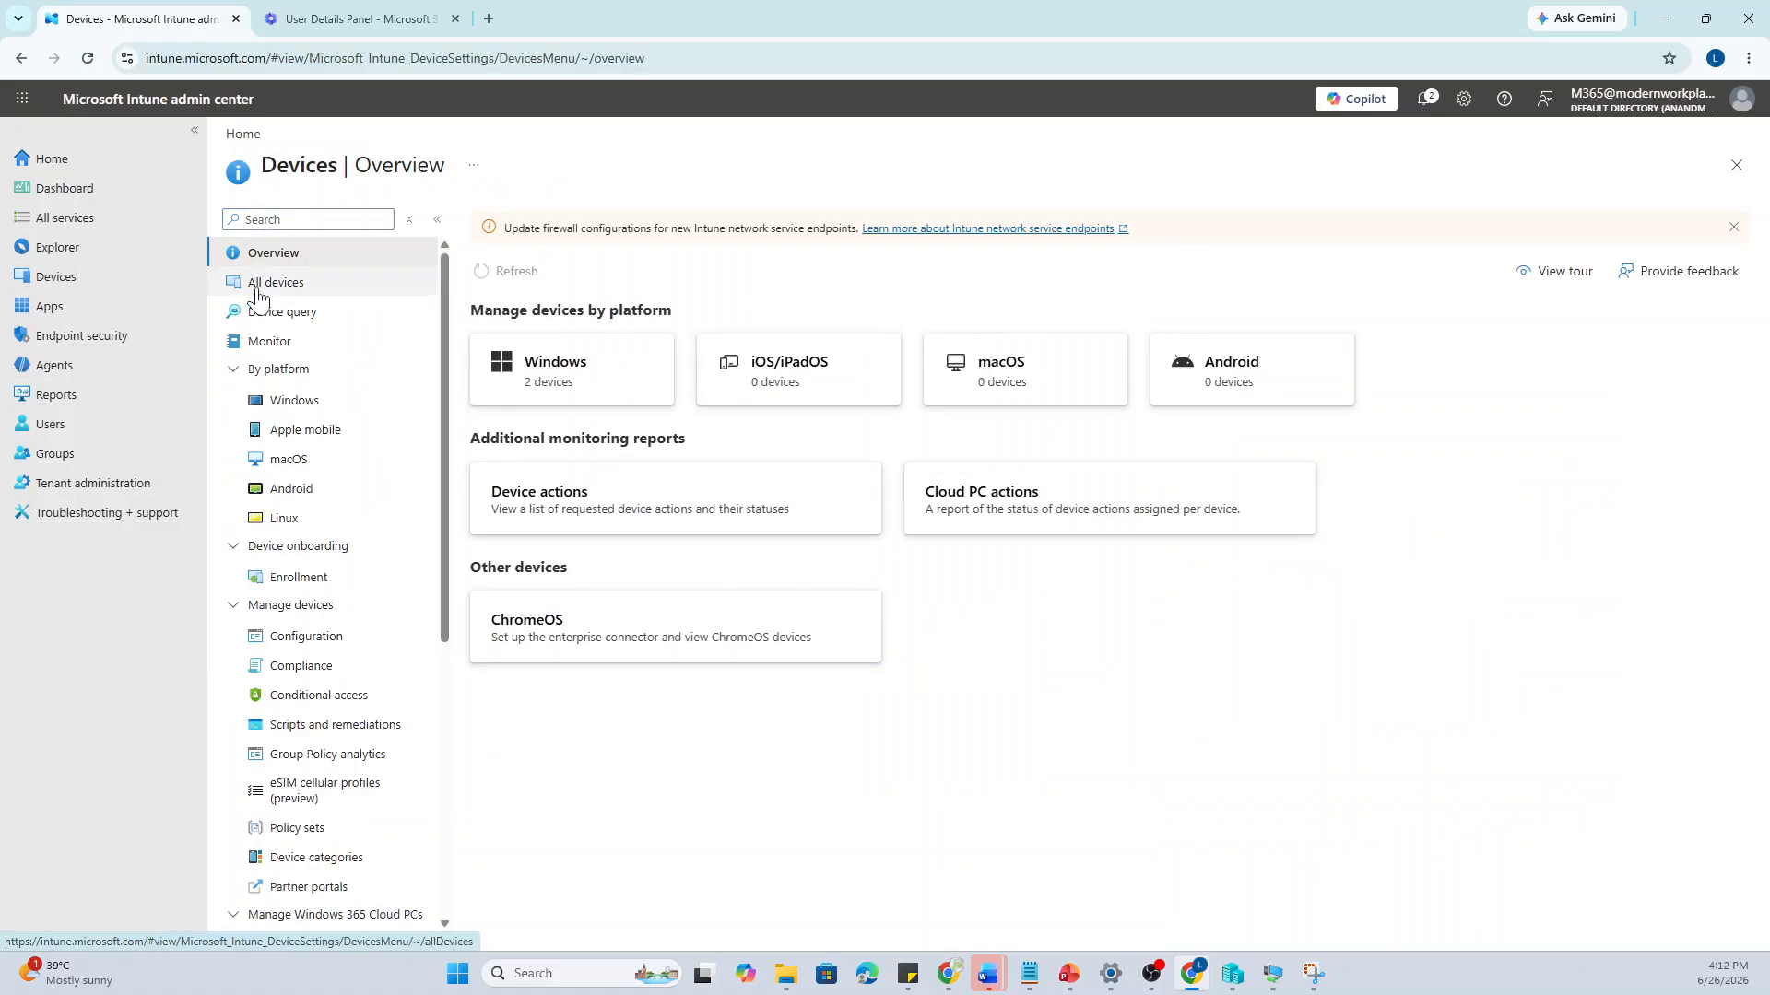
left_click(260, 293)
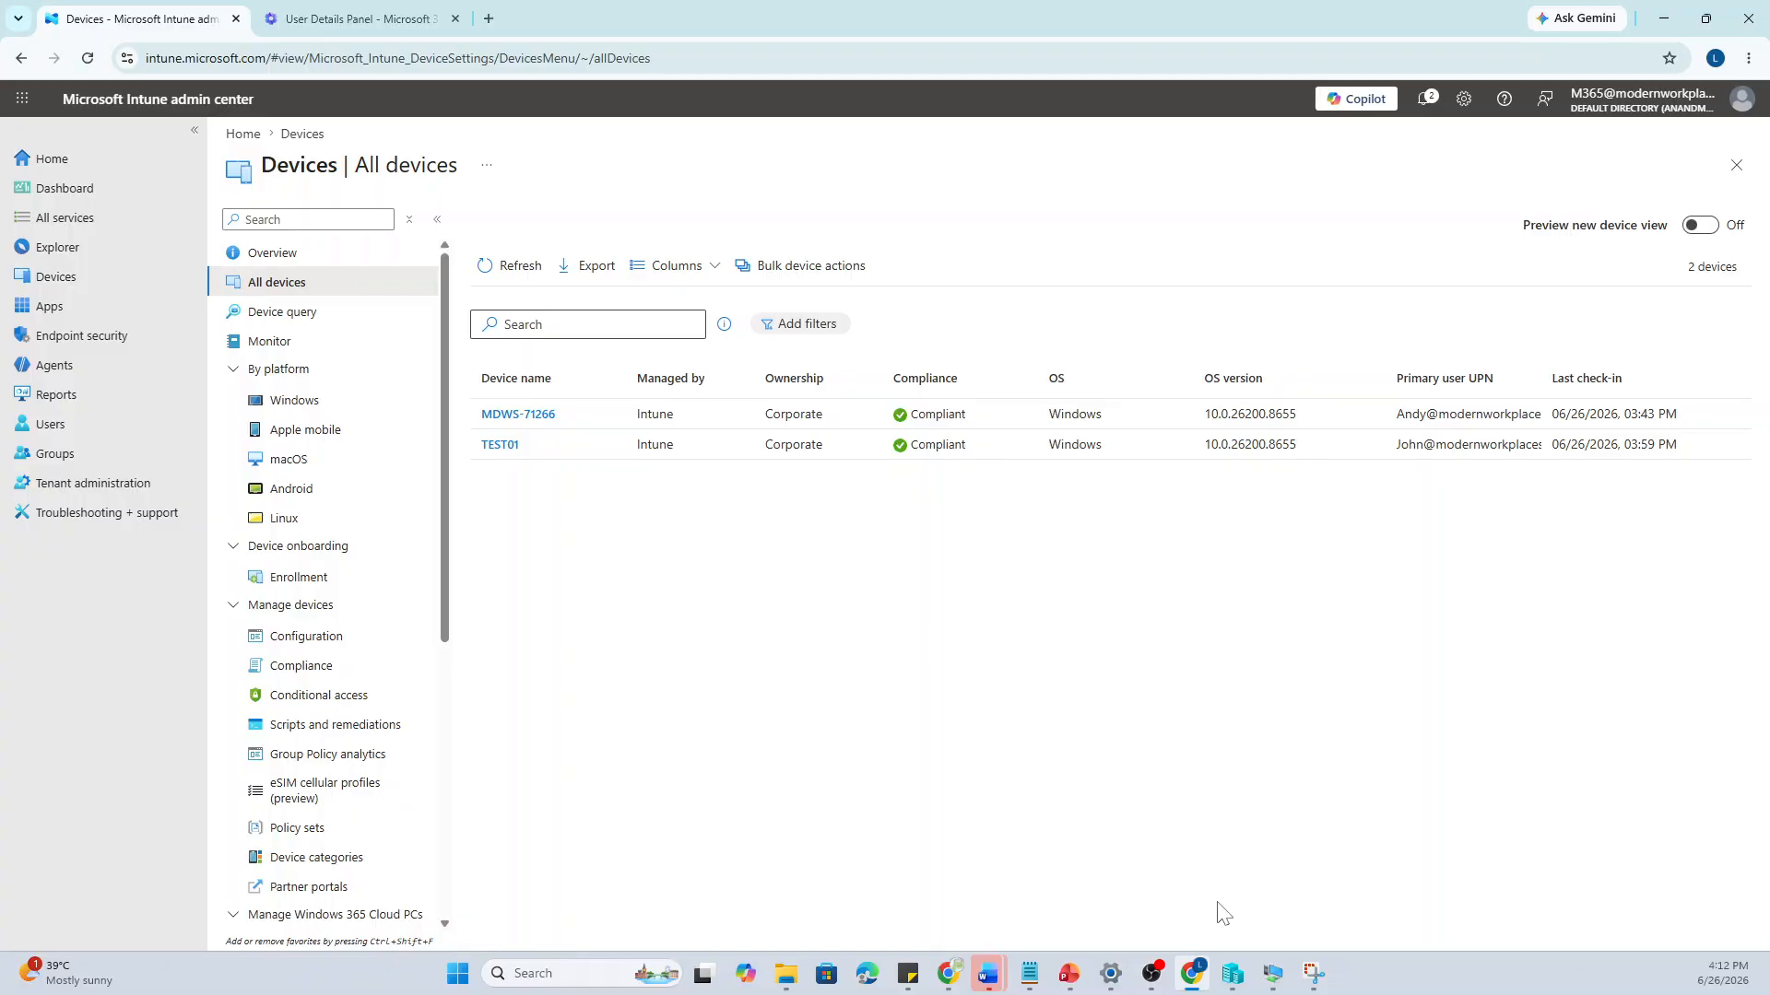
mouse_move(1273, 979)
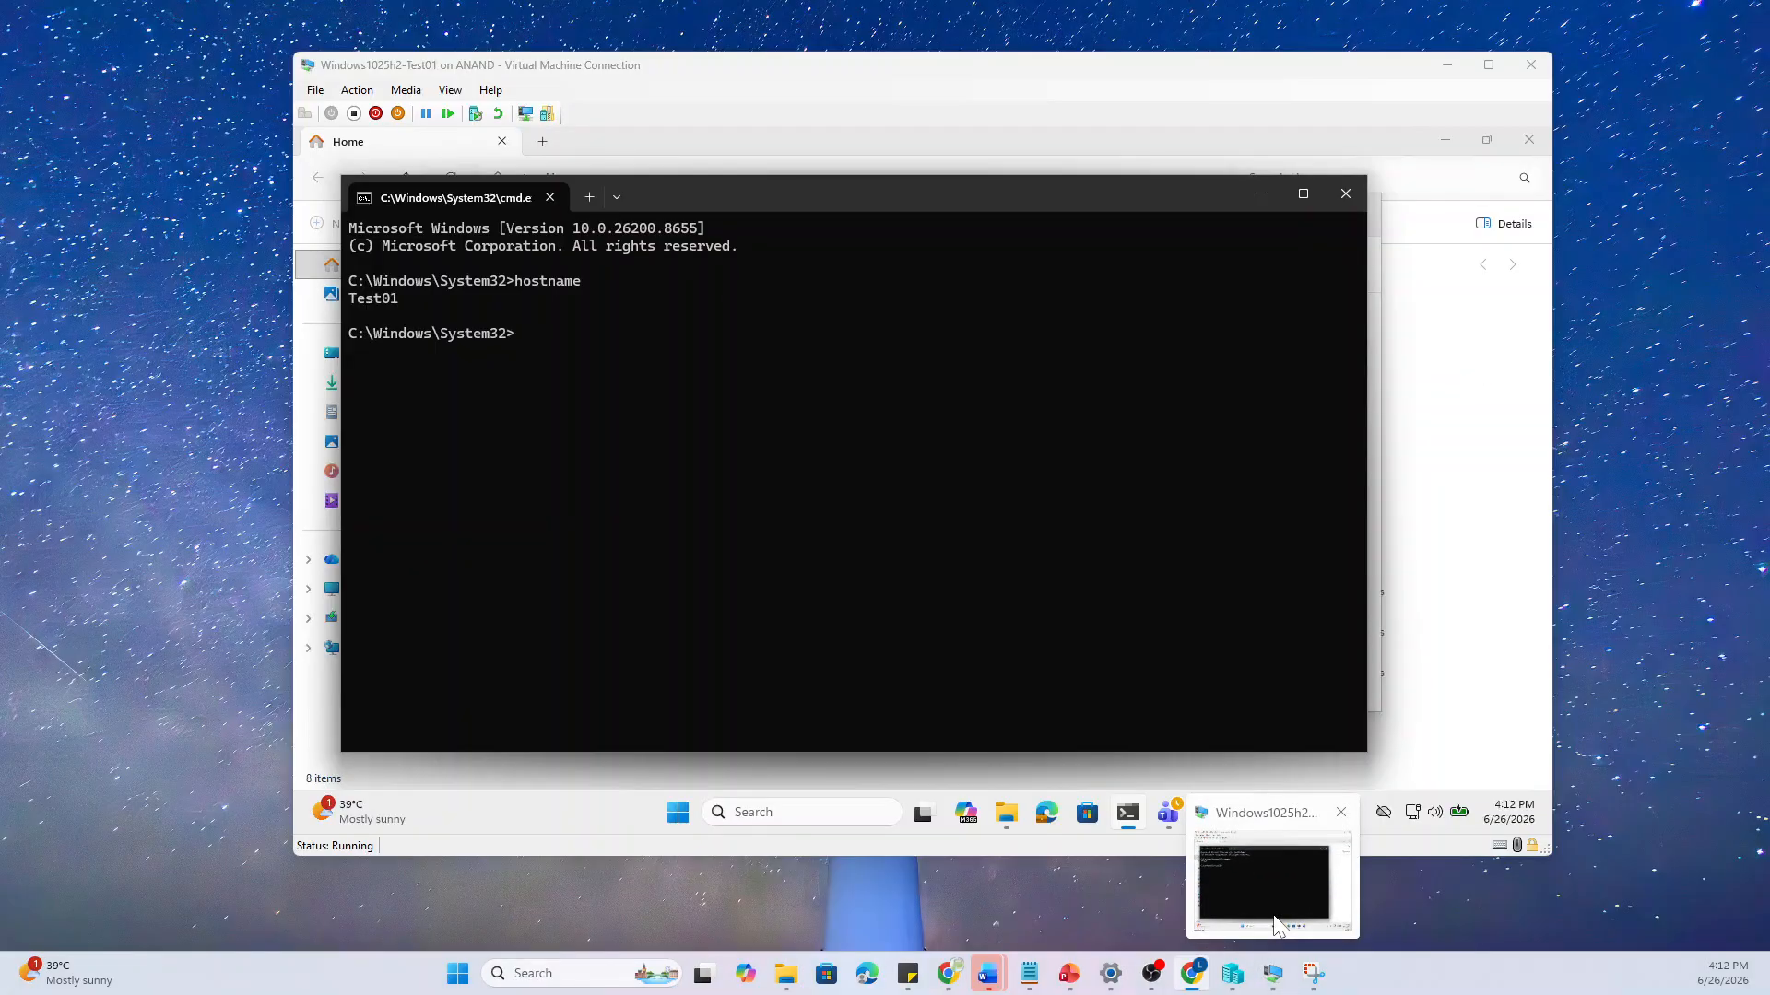
left_click(1276, 917)
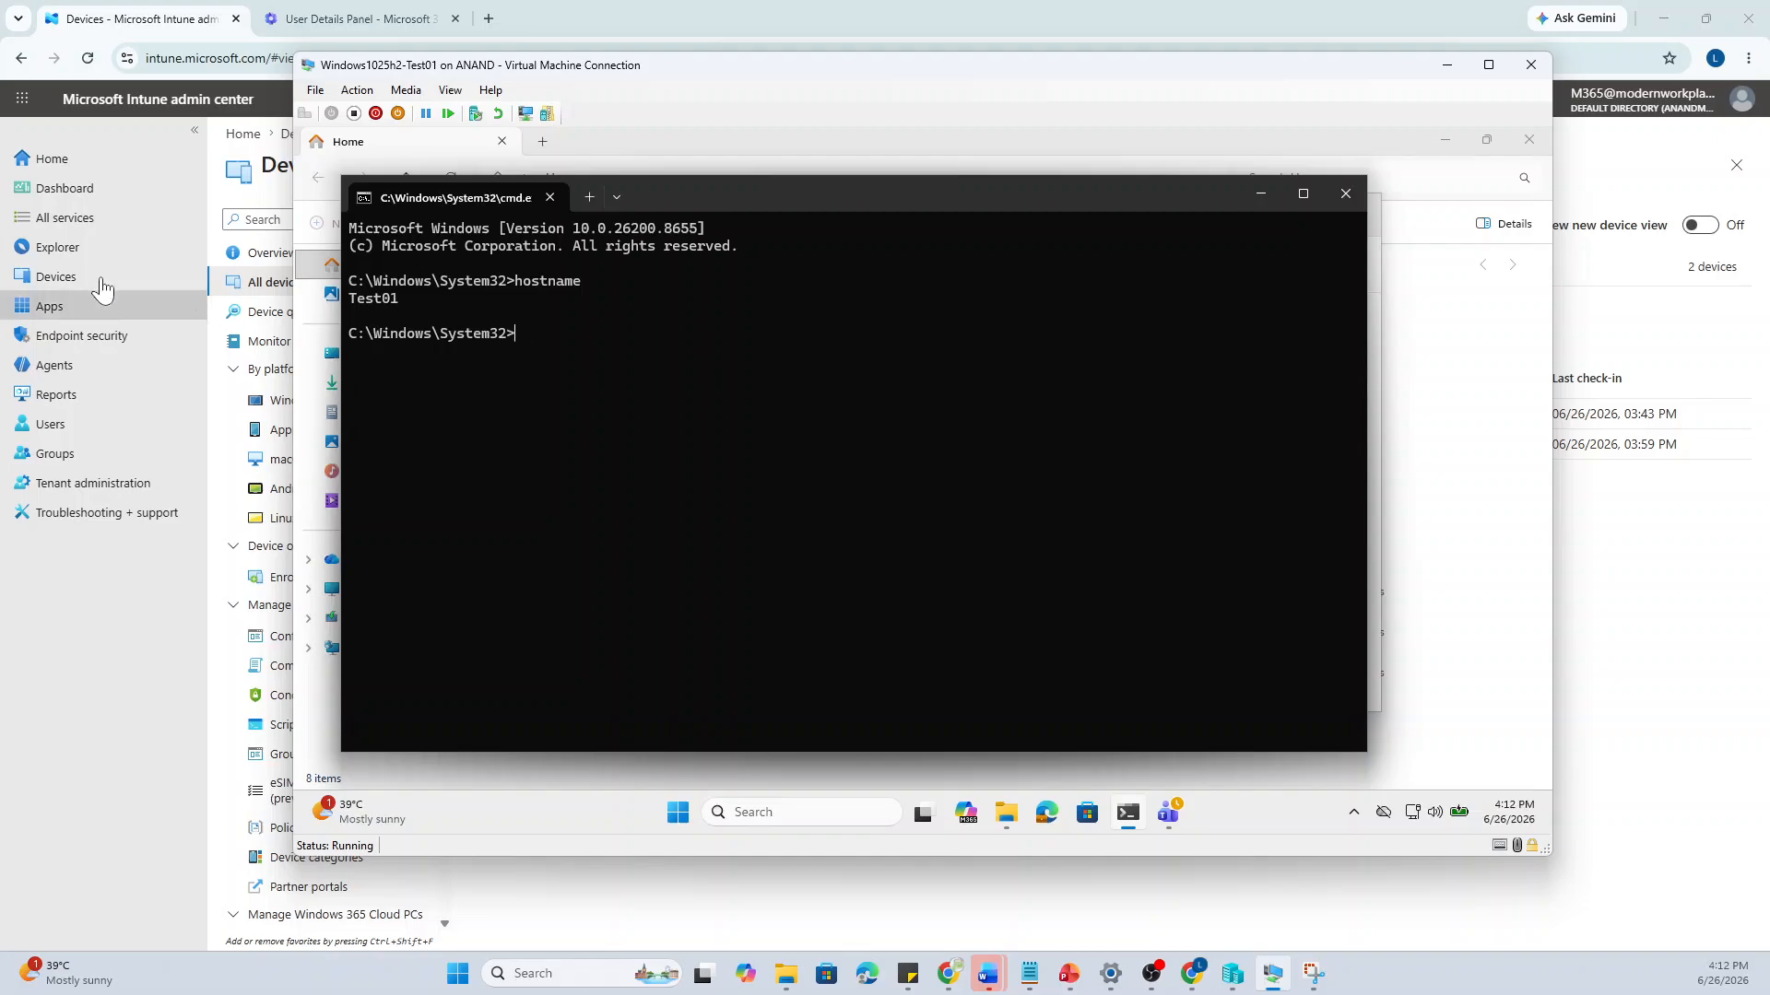
left_click(58, 437)
left_click(58, 437)
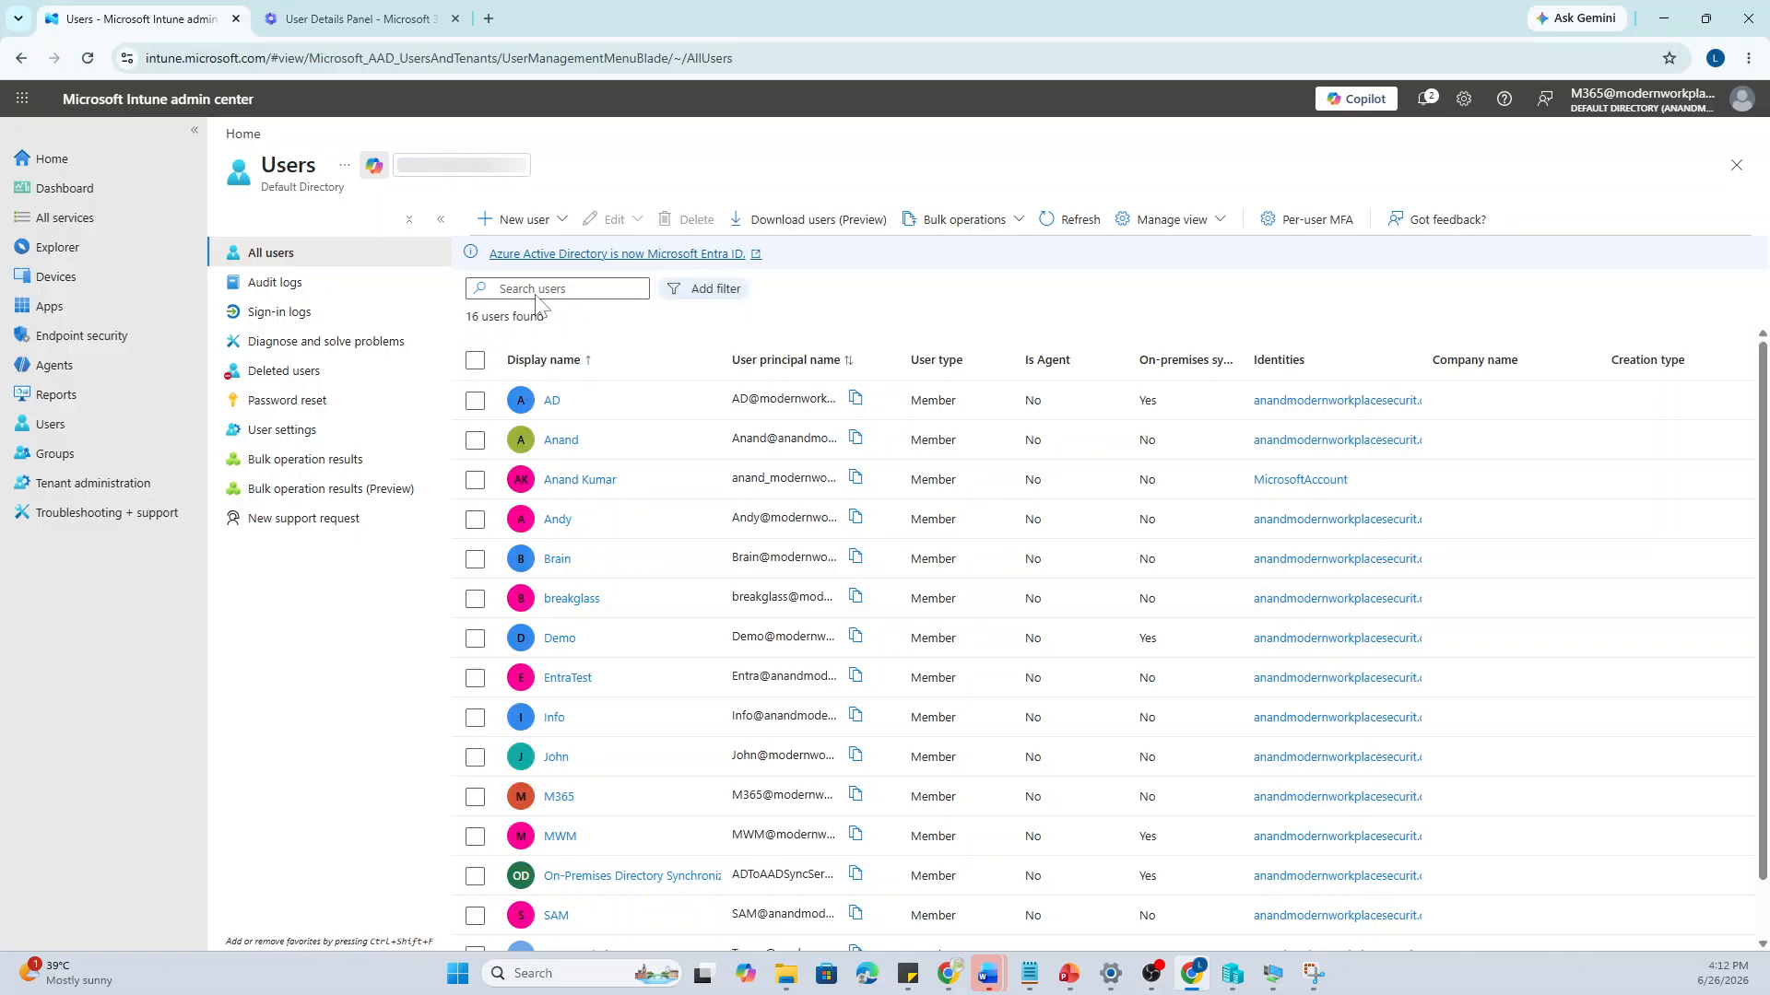
Find the test user and verify their active Intune Endpoint Privilege Management license, then go to Apps
type("john")
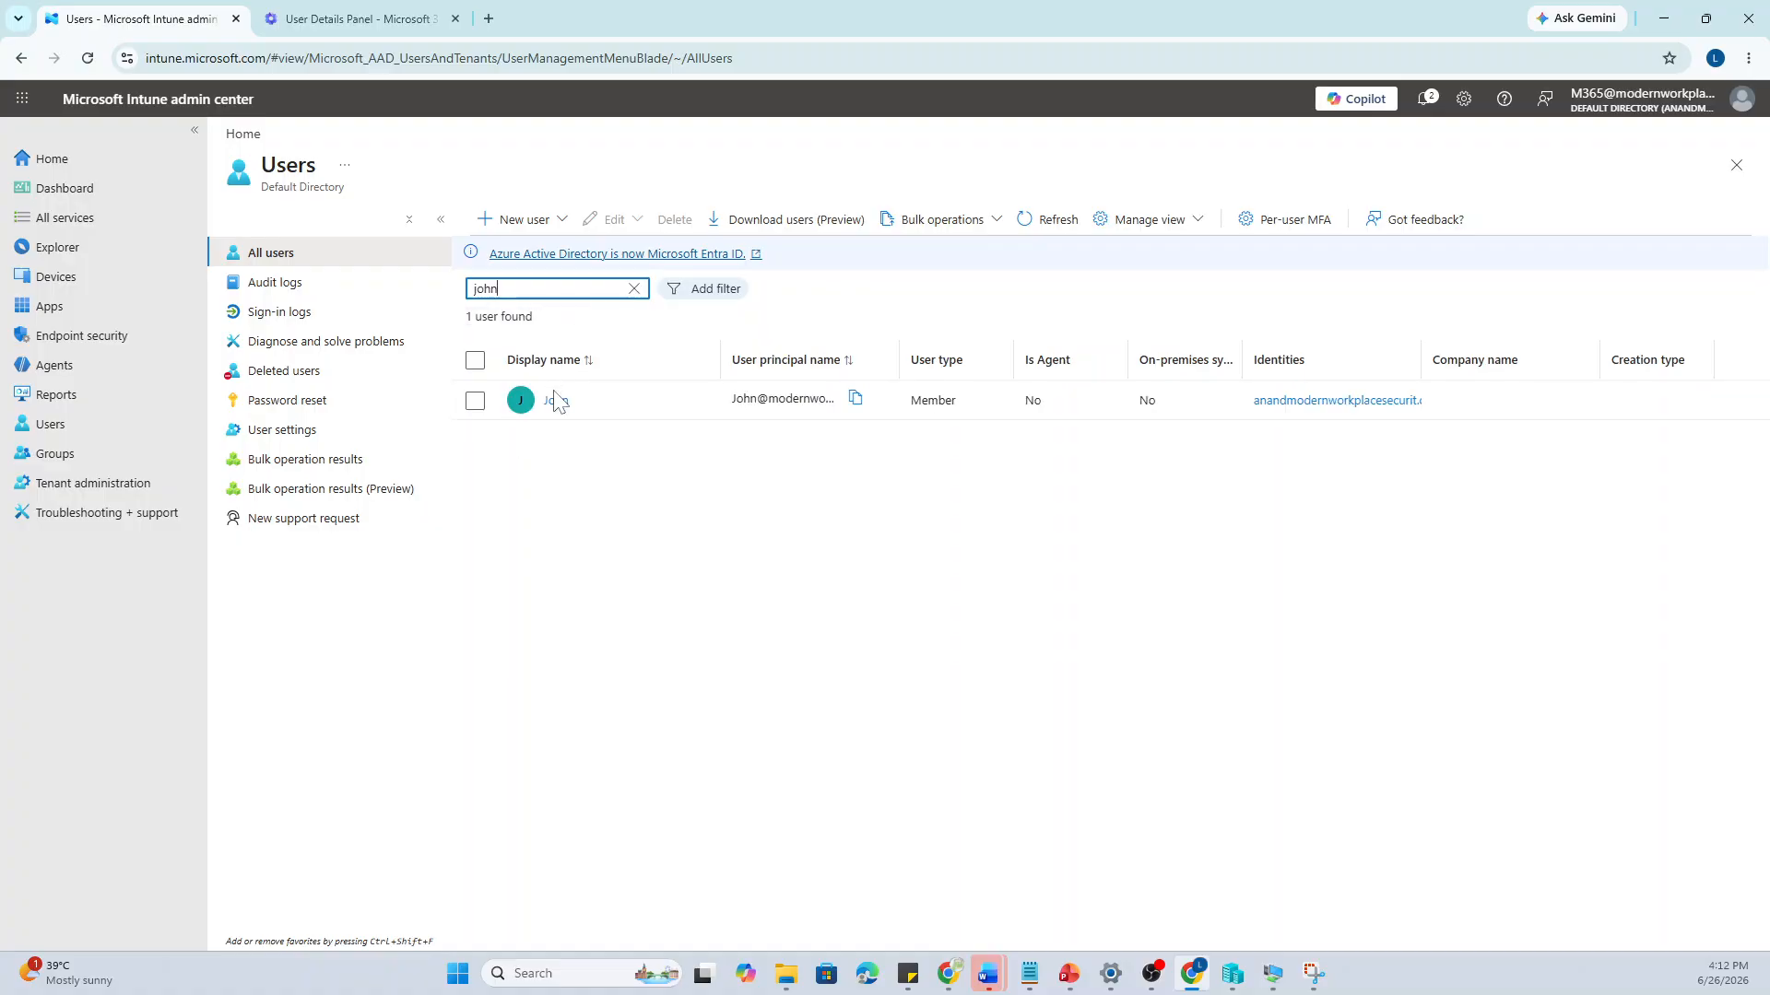
left_click(555, 403)
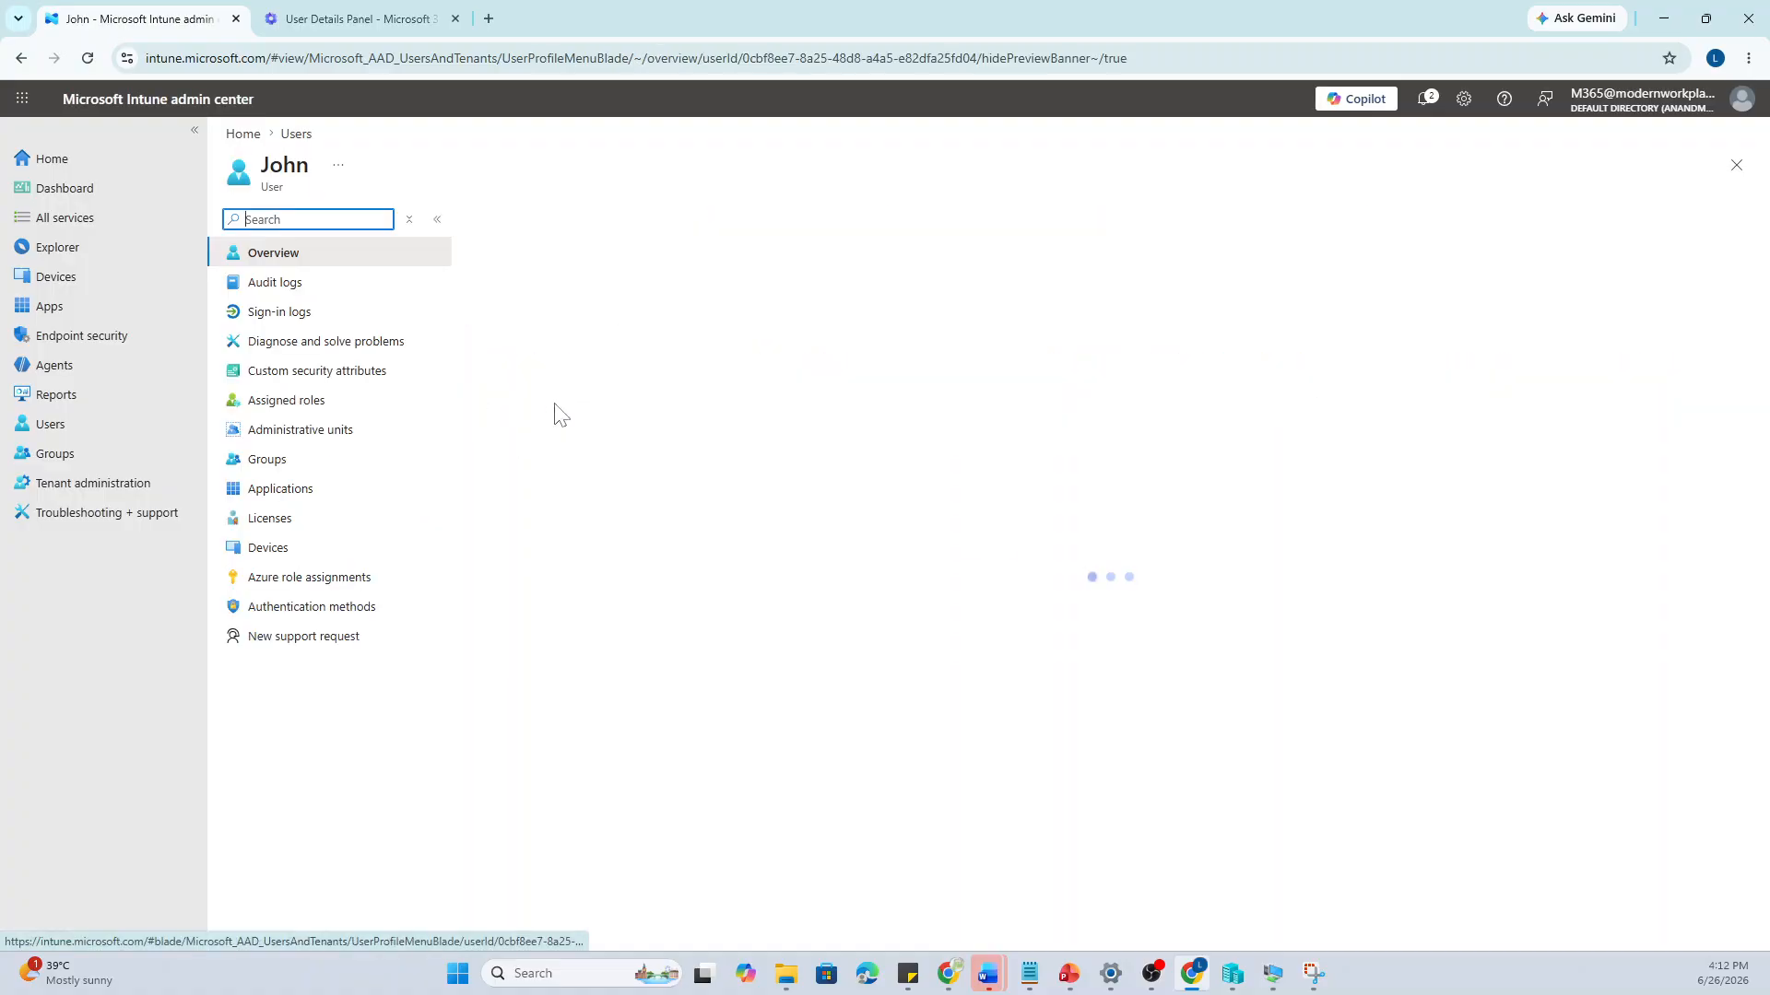
left_click(295, 523)
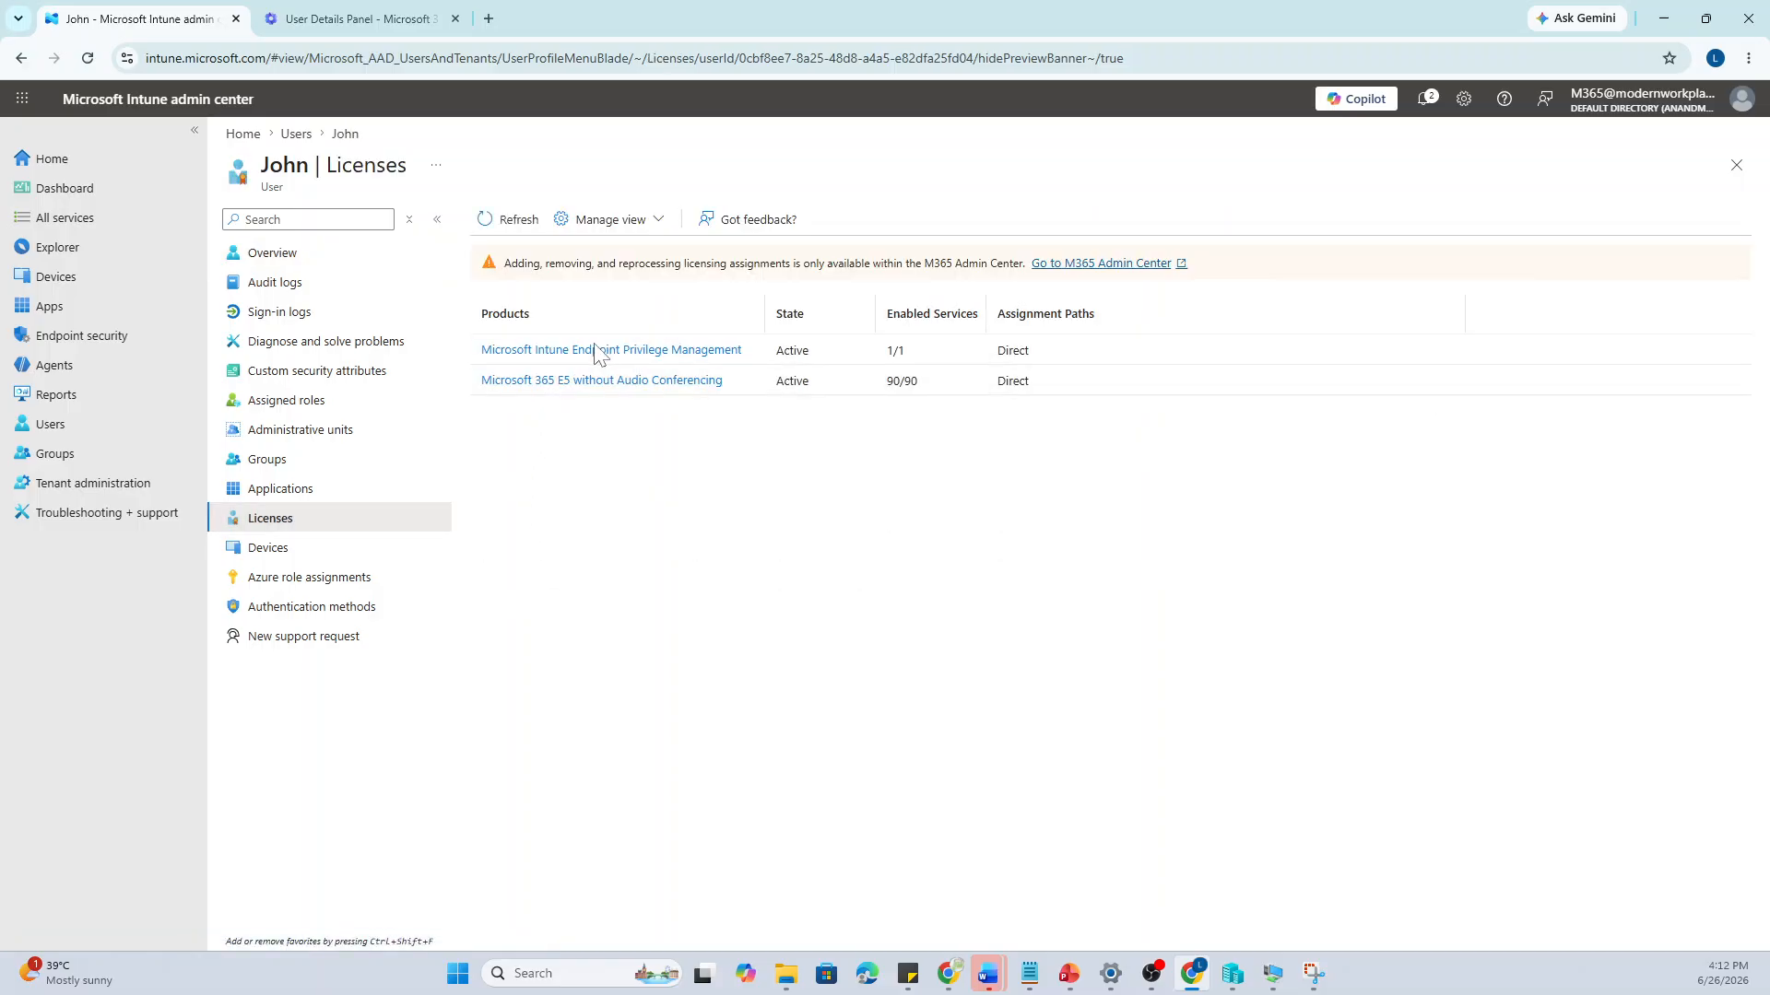
left_click_drag(764, 303, 920, 304)
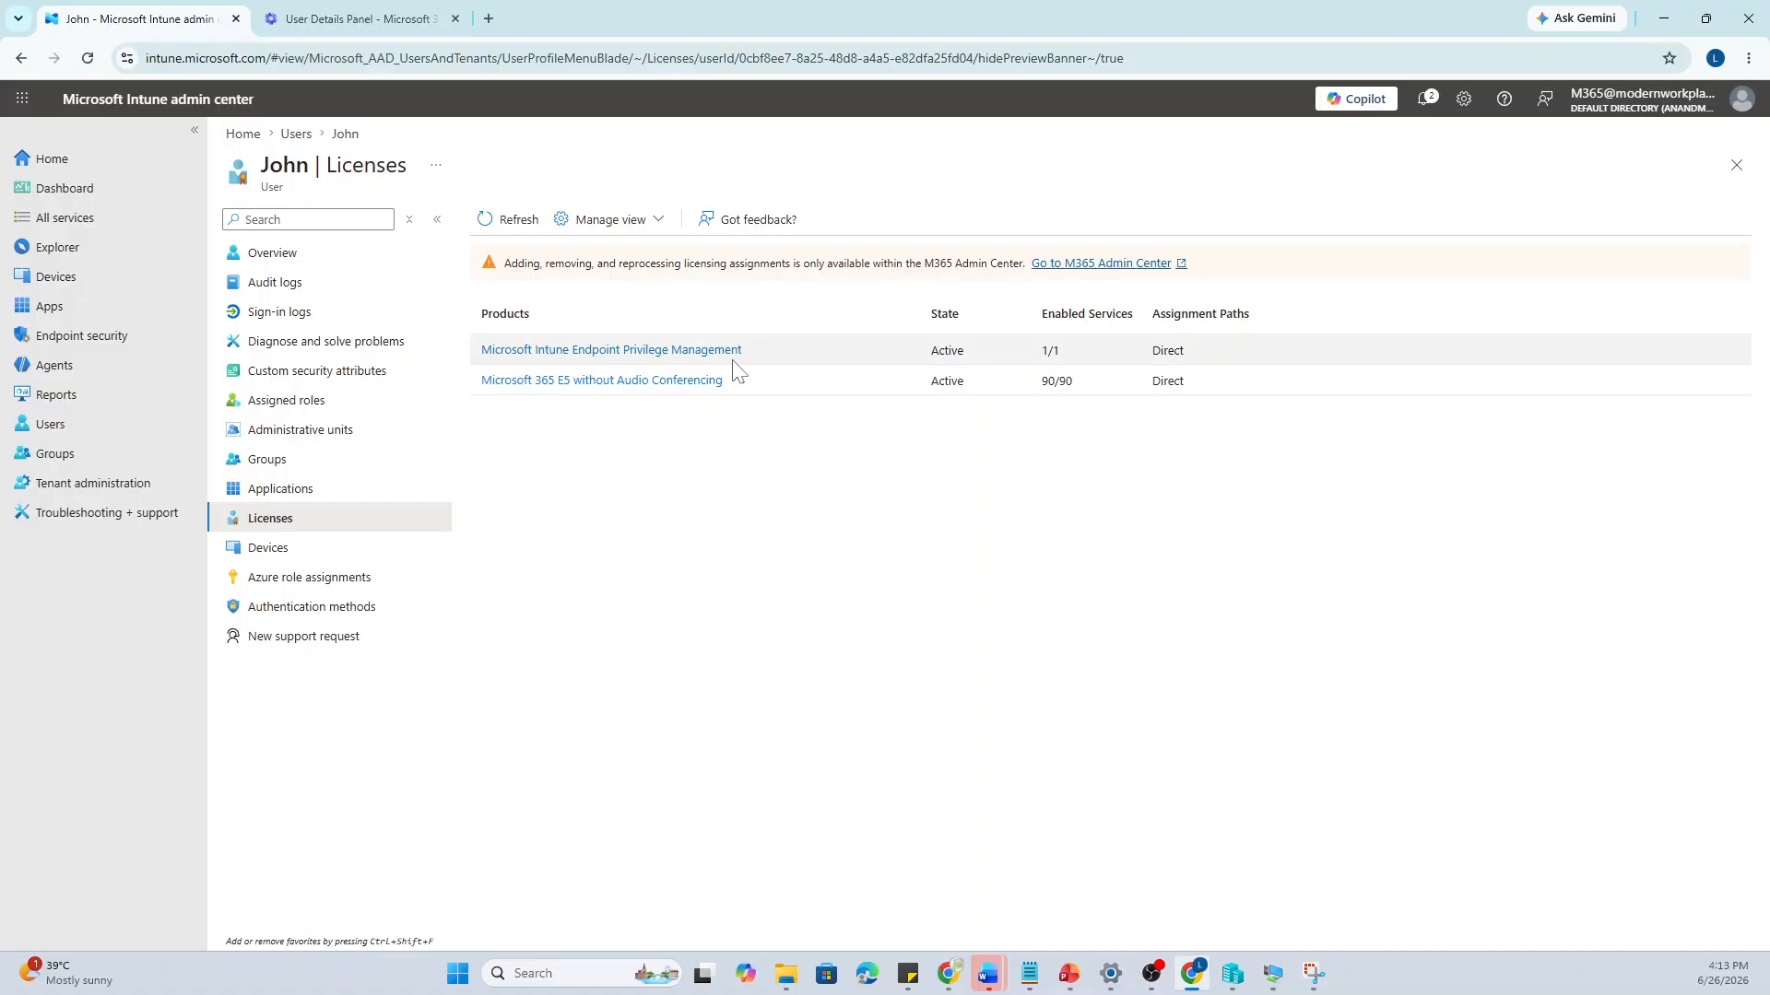
left_click(88, 306)
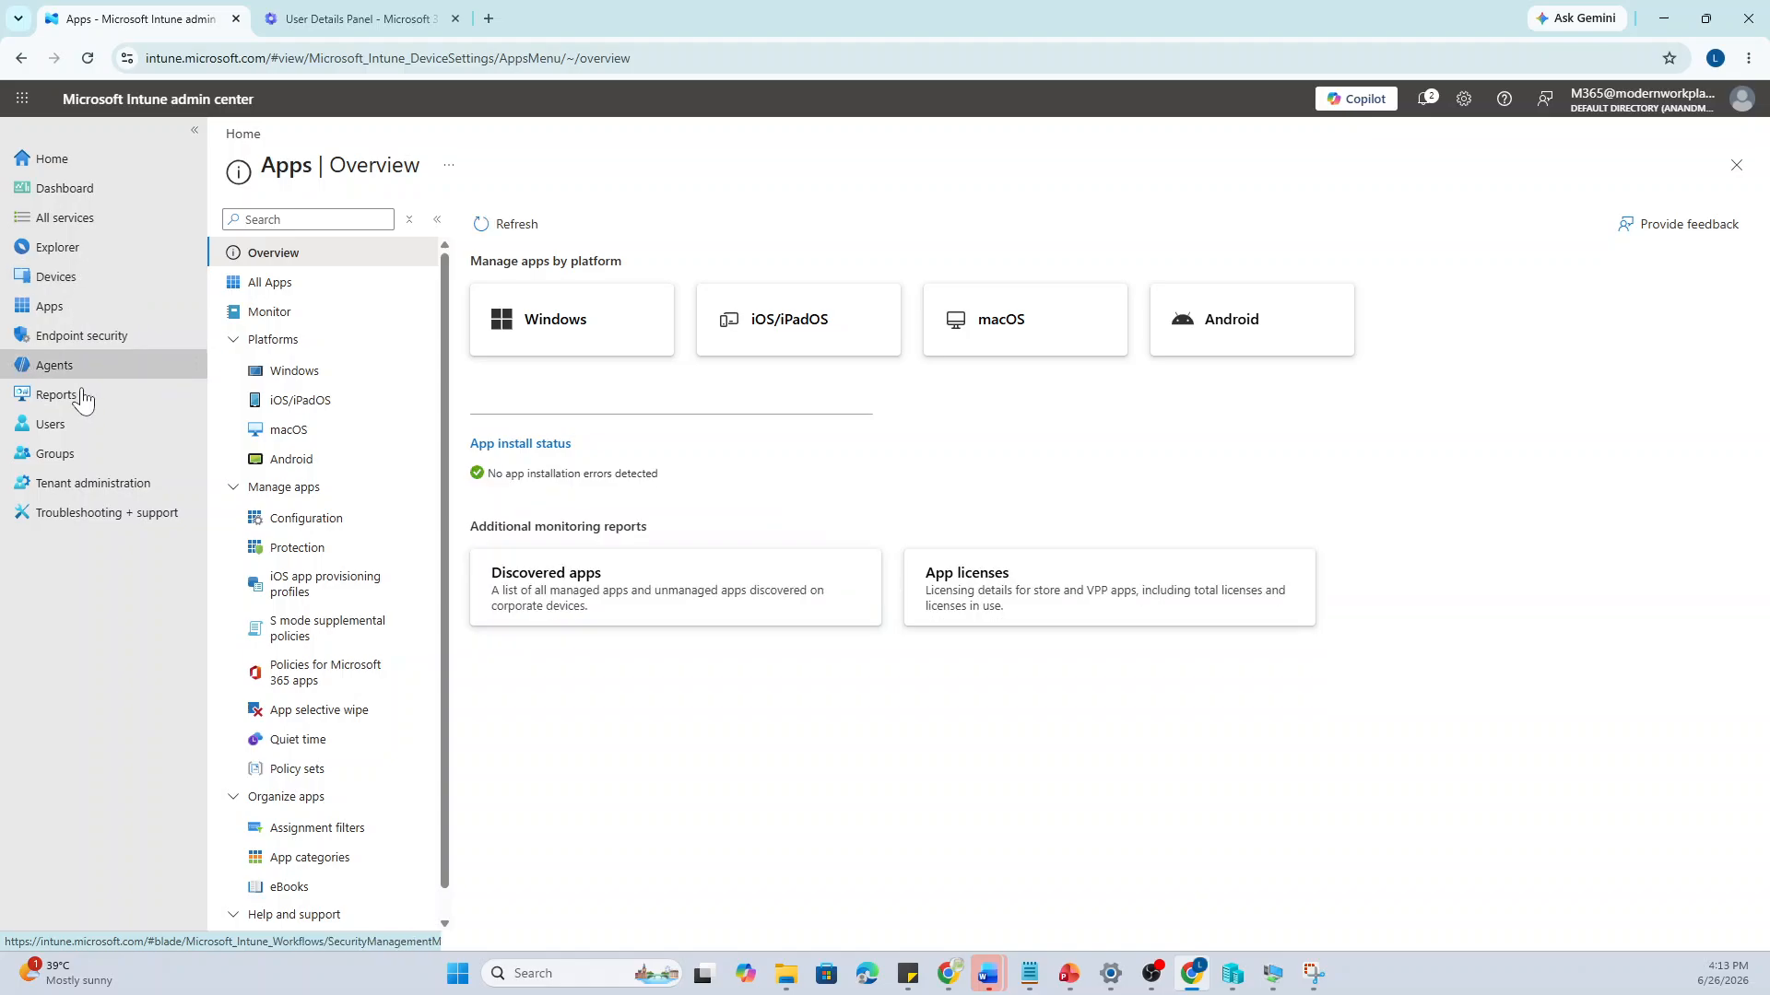
Navigate via Tenant administration and Endpoint security to the Endpoint Privilege Management policies page
left_click(101, 496)
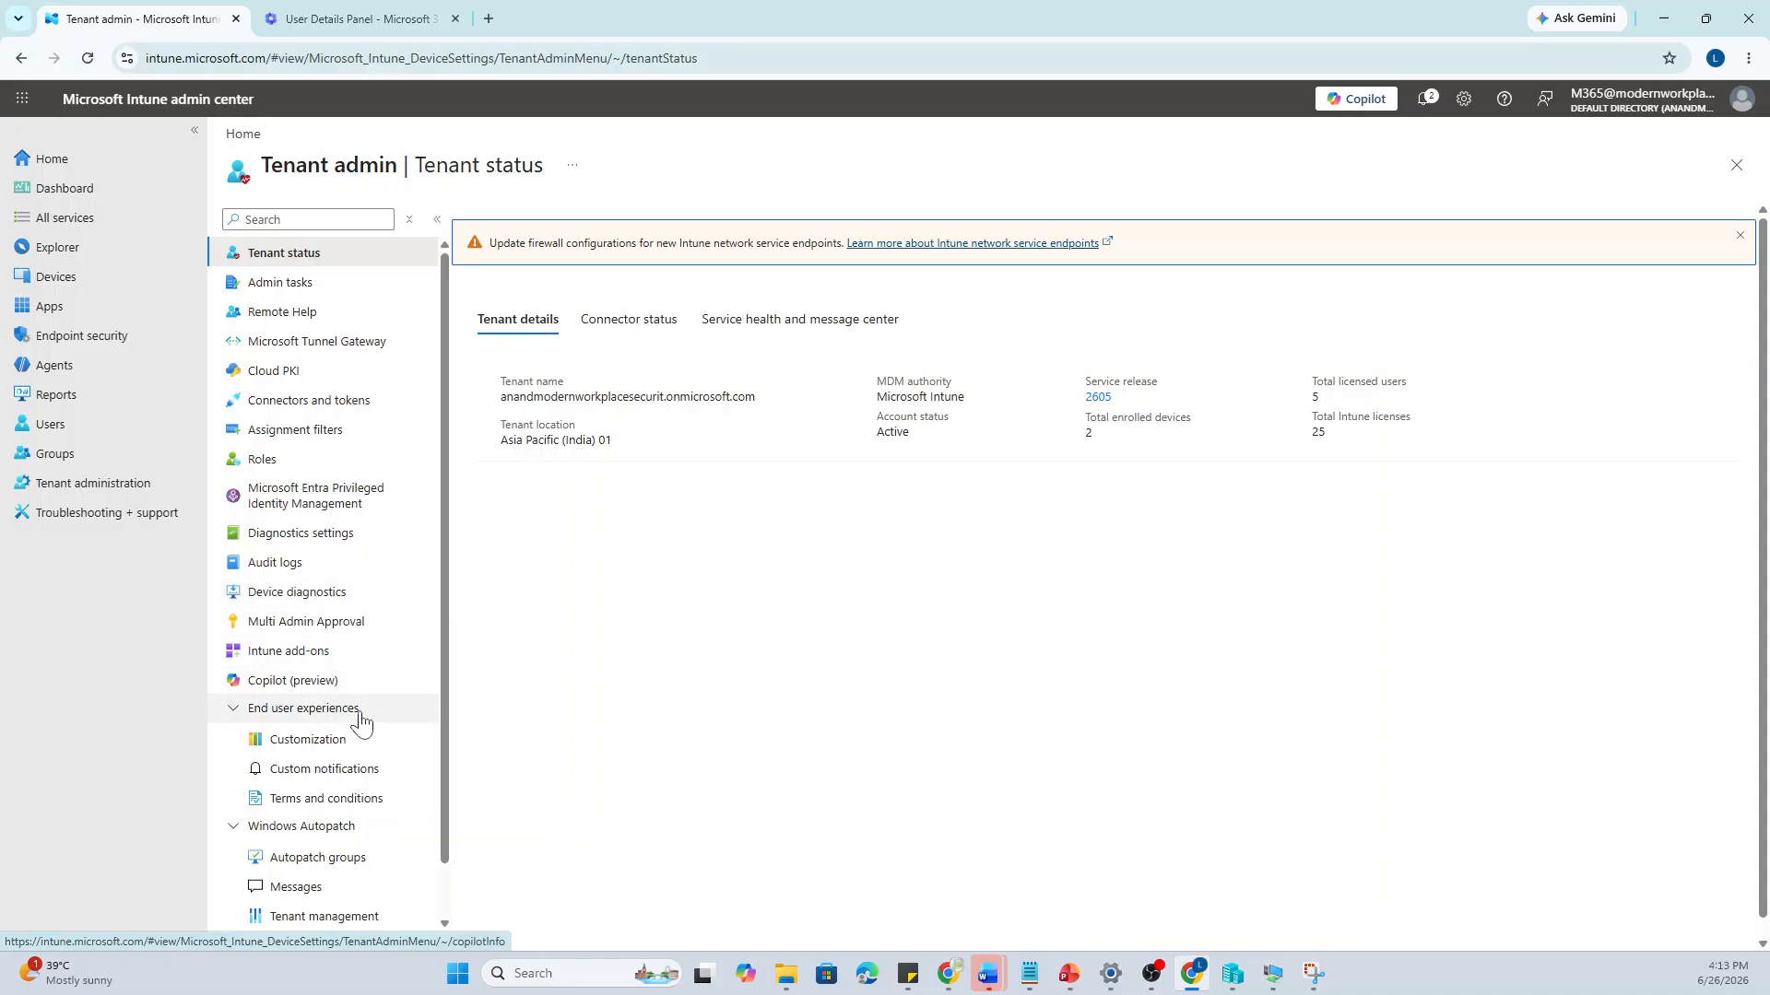
left_click(105, 343)
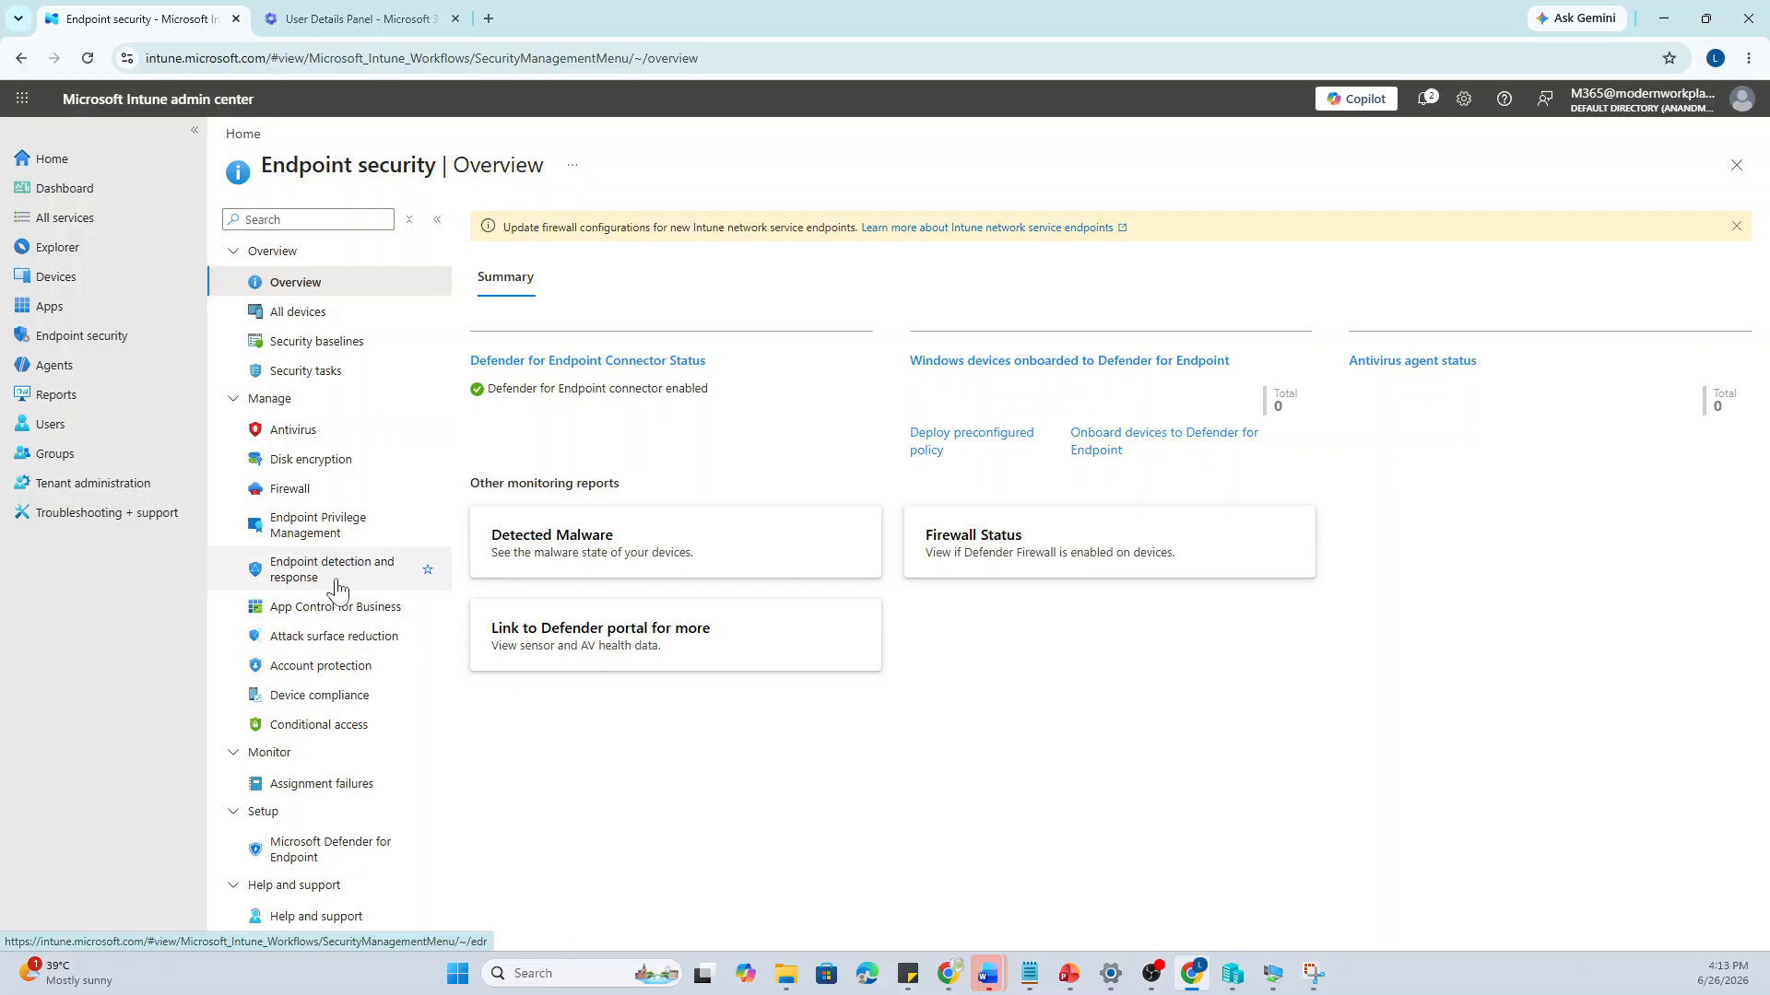
left_click(345, 535)
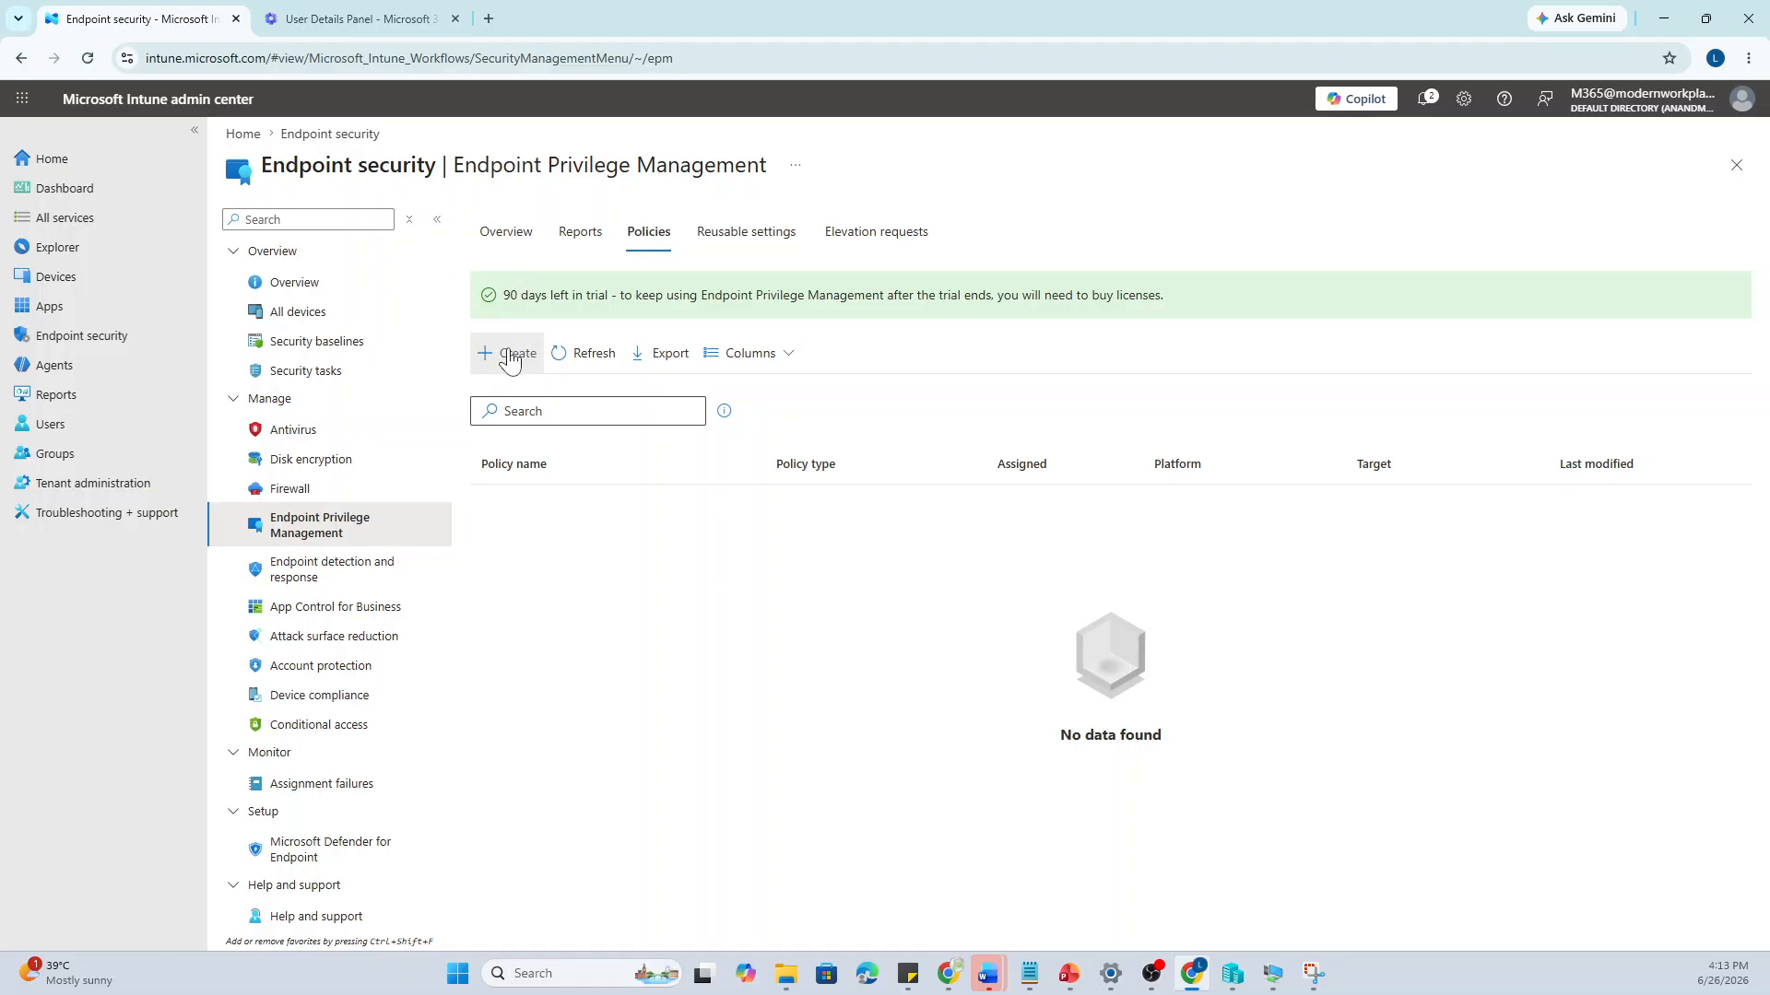
Filter groups for EPM, confirm EPM-Demo's only member is device TEST01, and return to Endpoint security
left_click(83, 461)
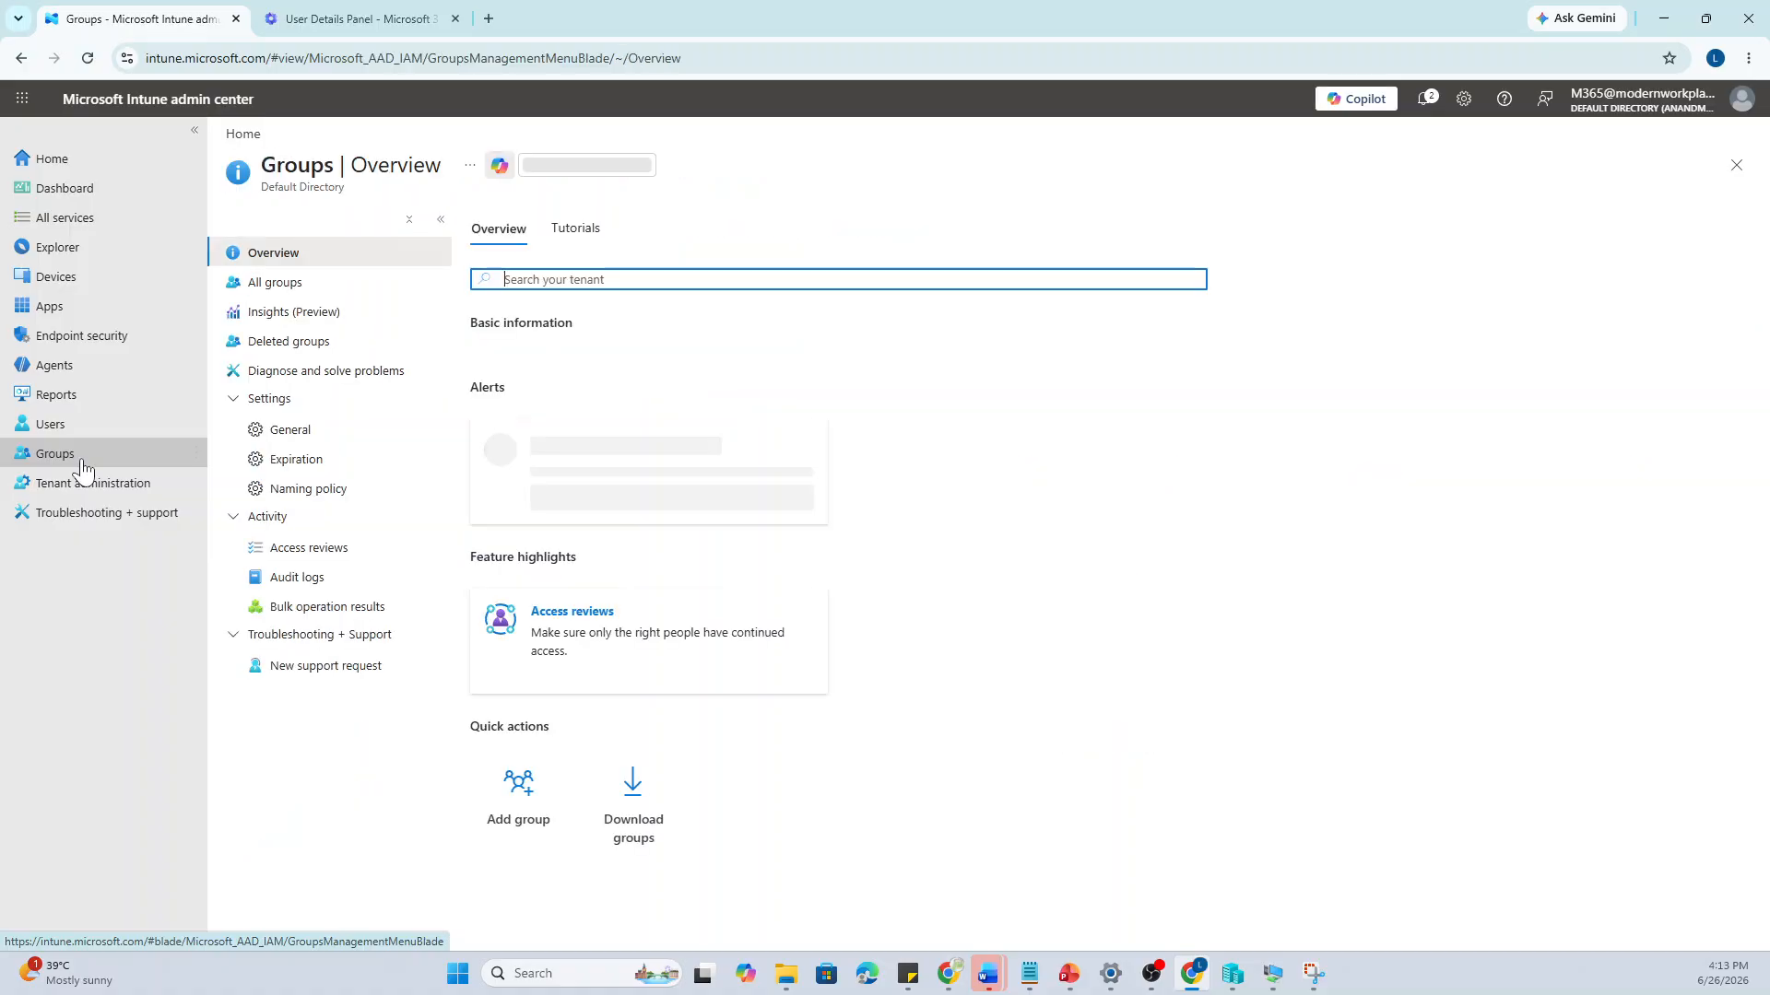
left_click(304, 284)
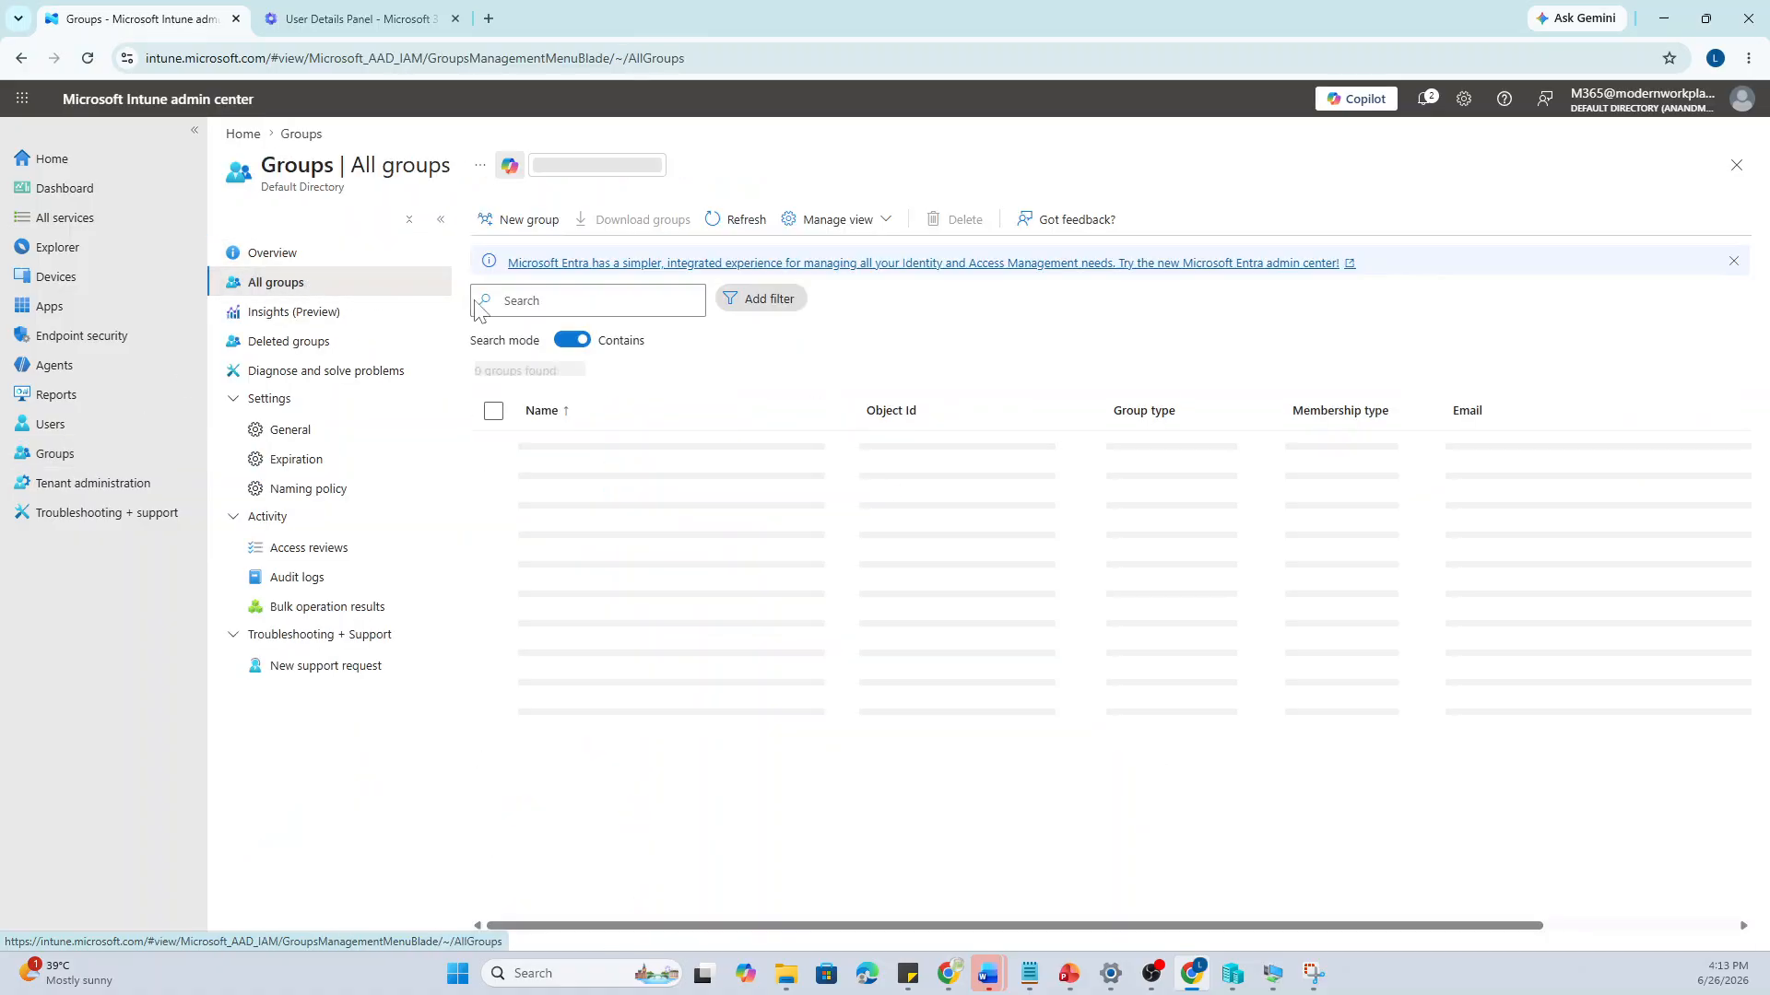
left_click(599, 300)
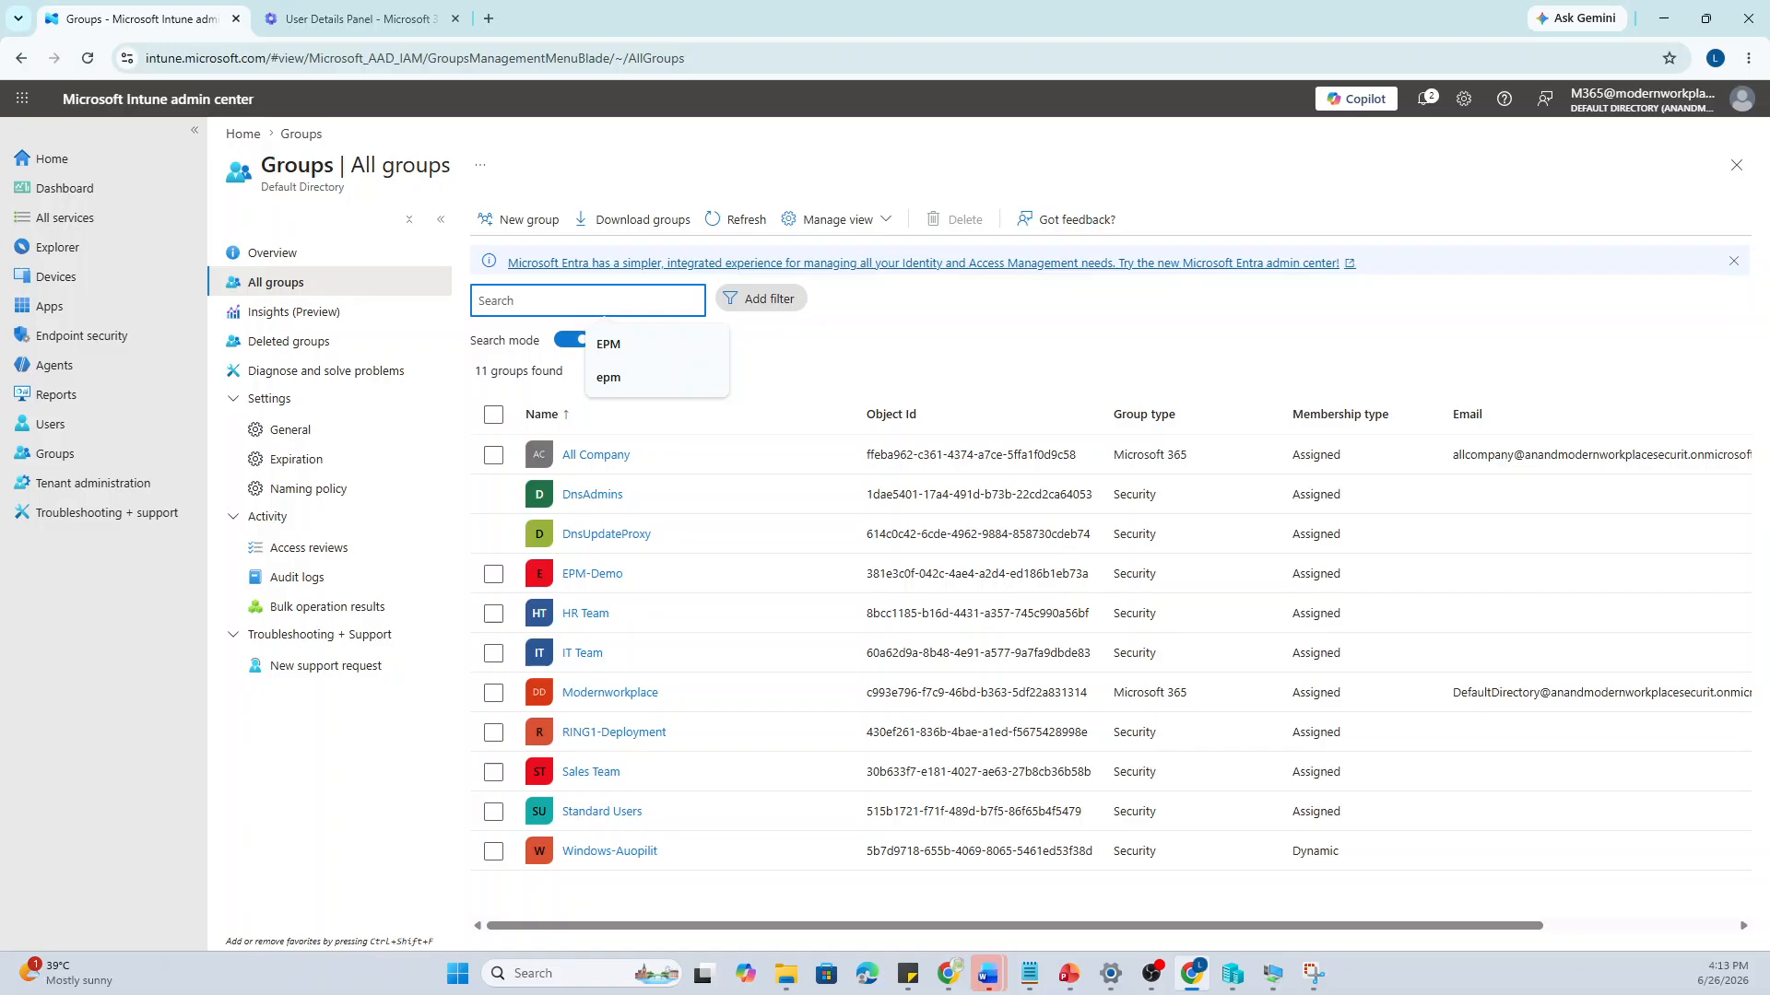
left_click(608, 344)
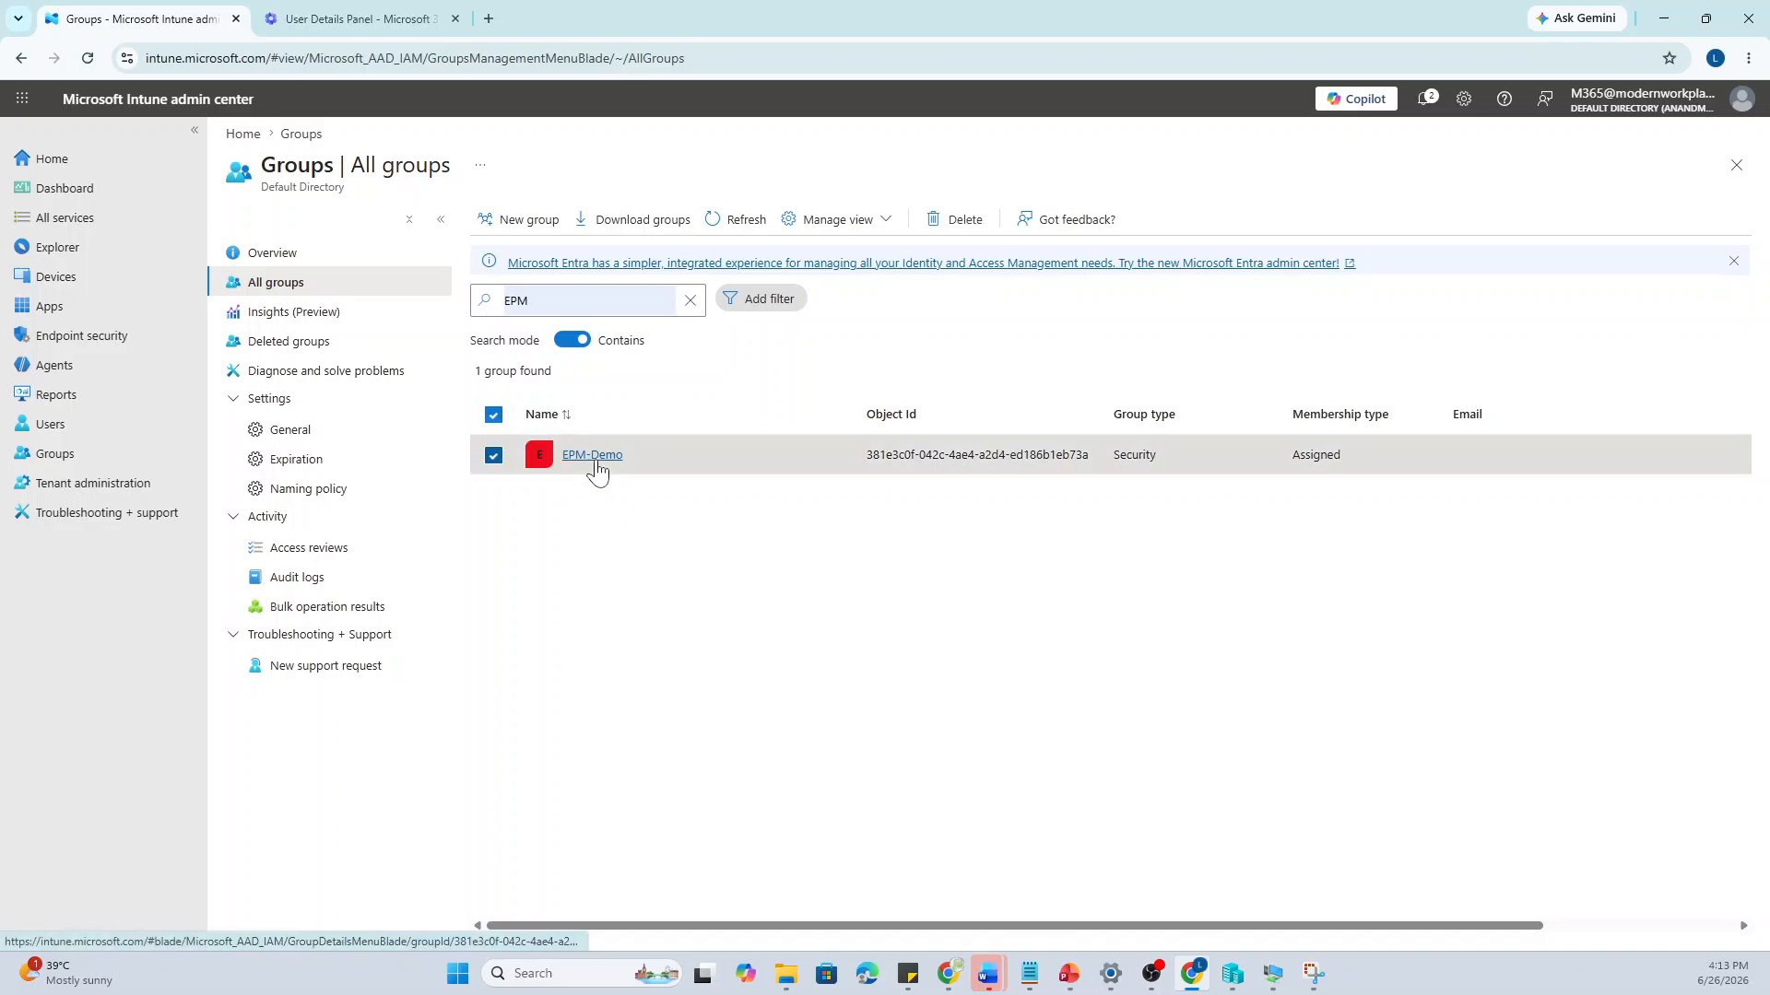
left_click(596, 459)
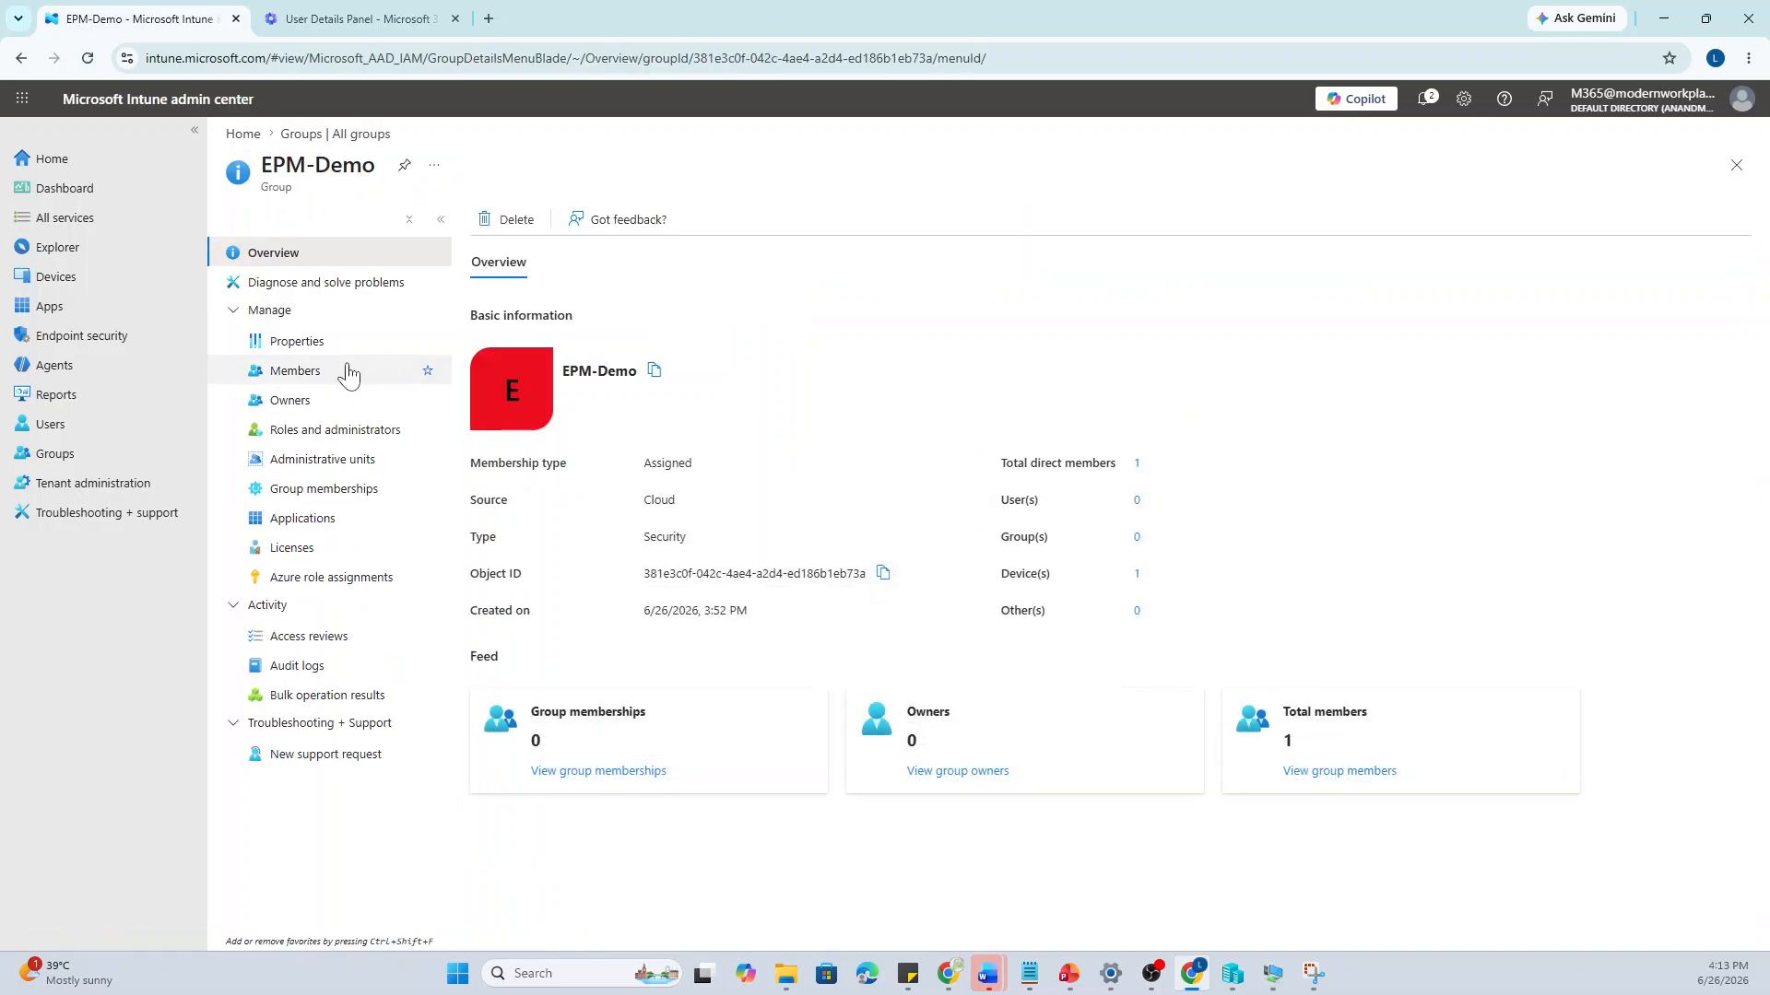
left_click(347, 377)
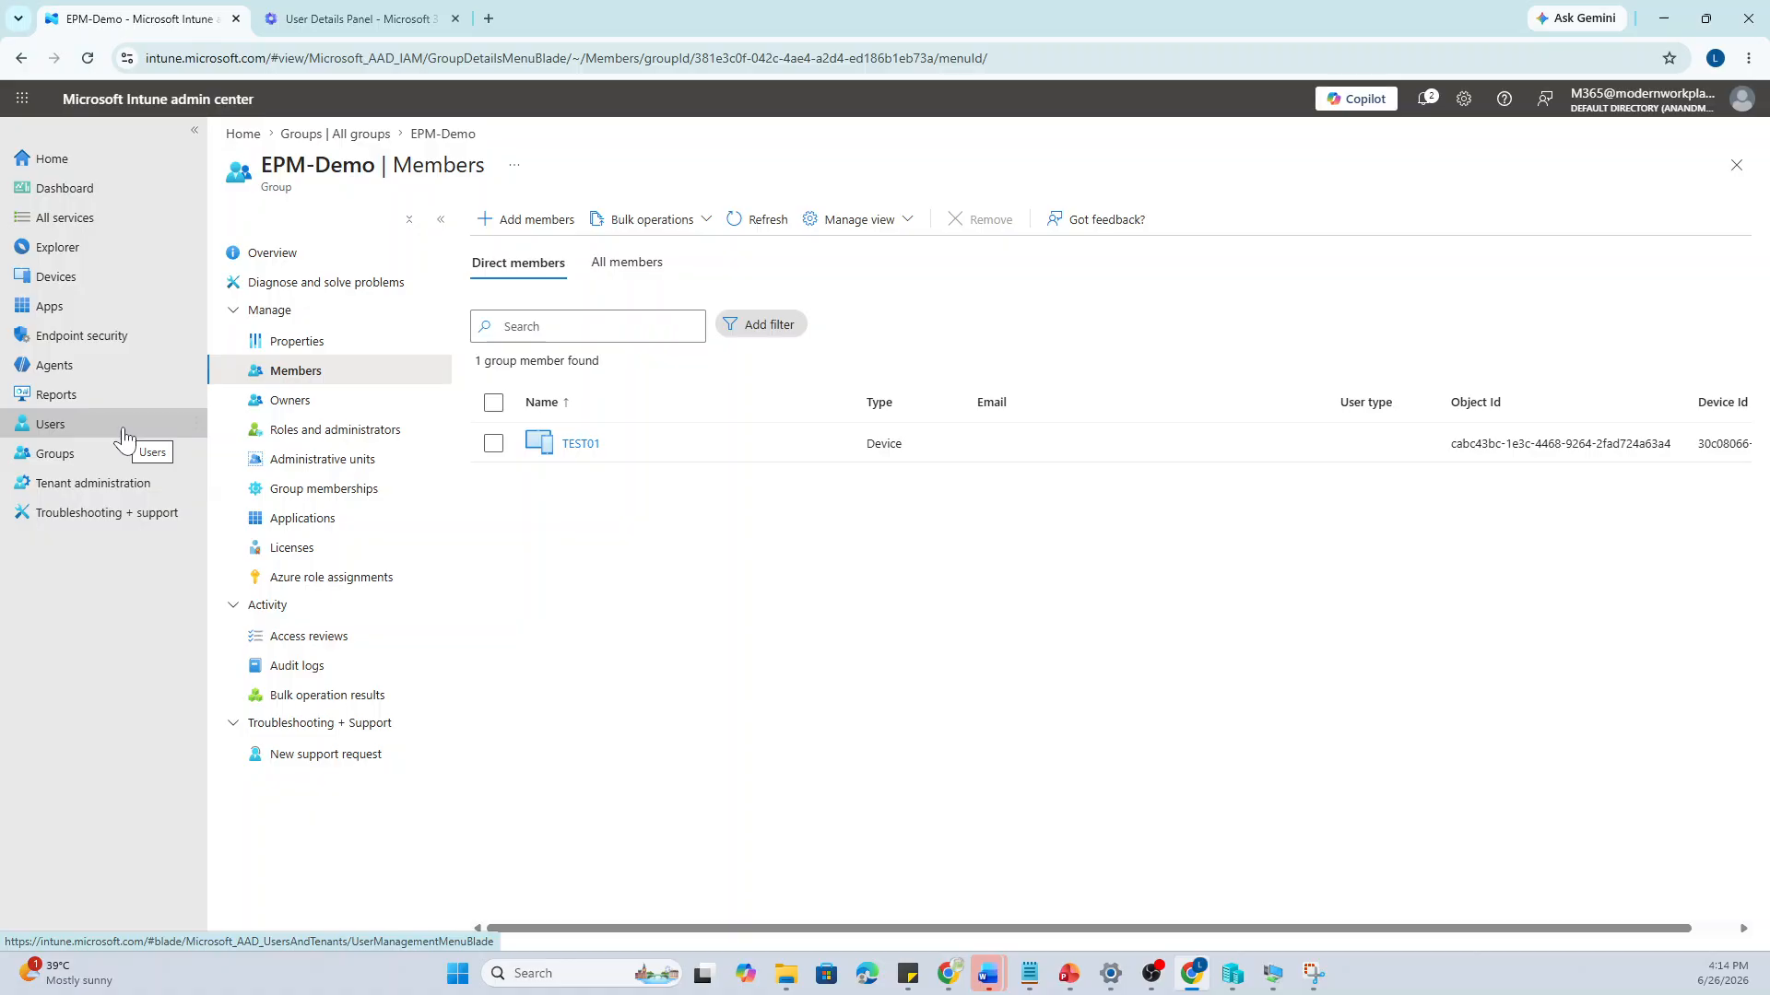
mouse_move(1283, 968)
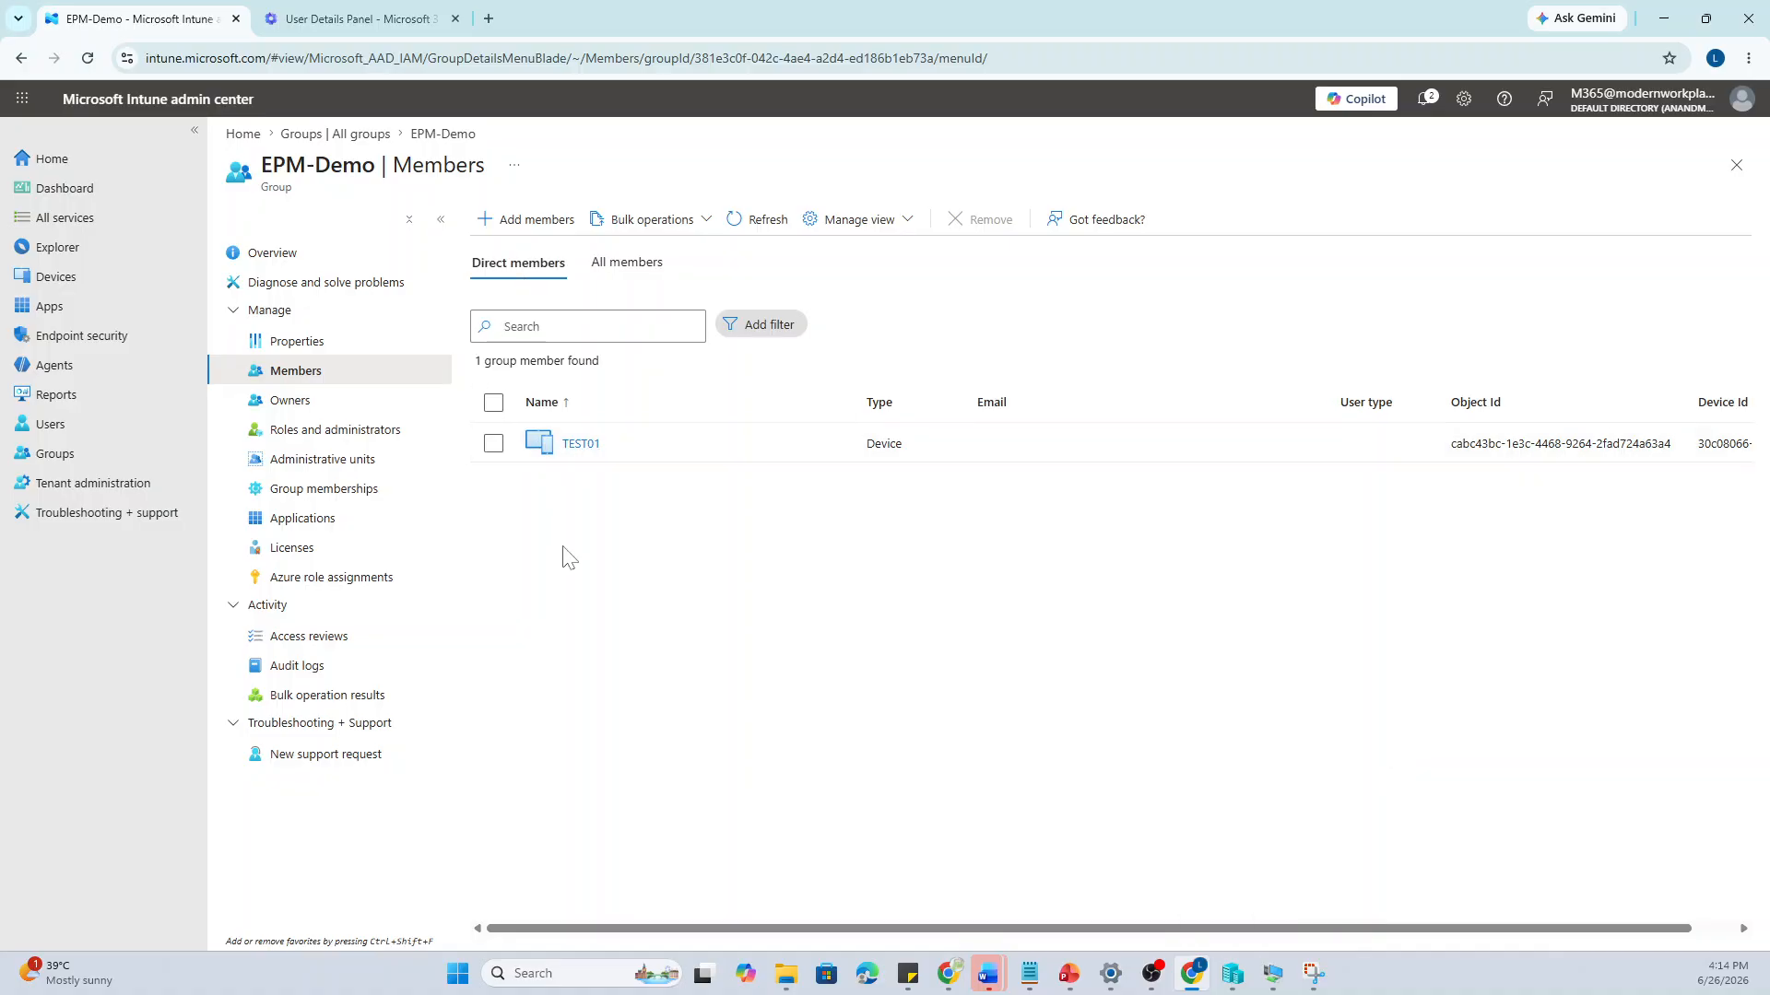
left_click(107, 346)
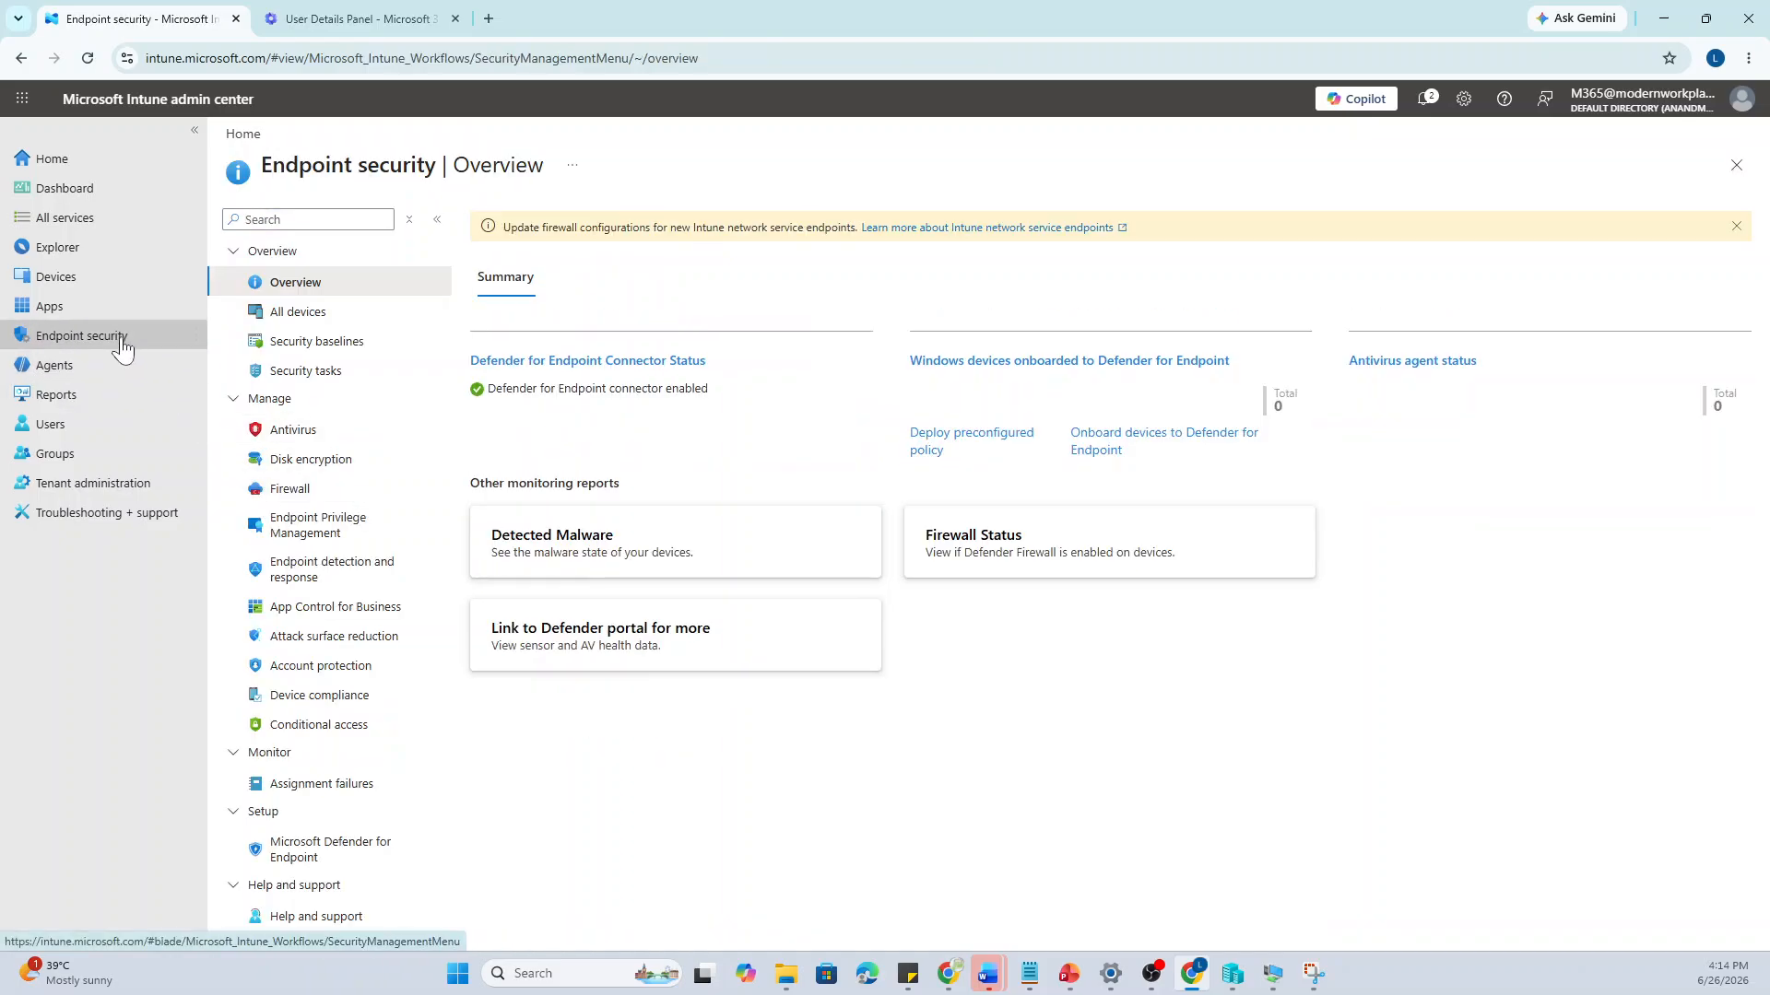
Create an Endpoint Privilege Management profile for platform Windows with profile type Elevation settings policy
left_click(334, 544)
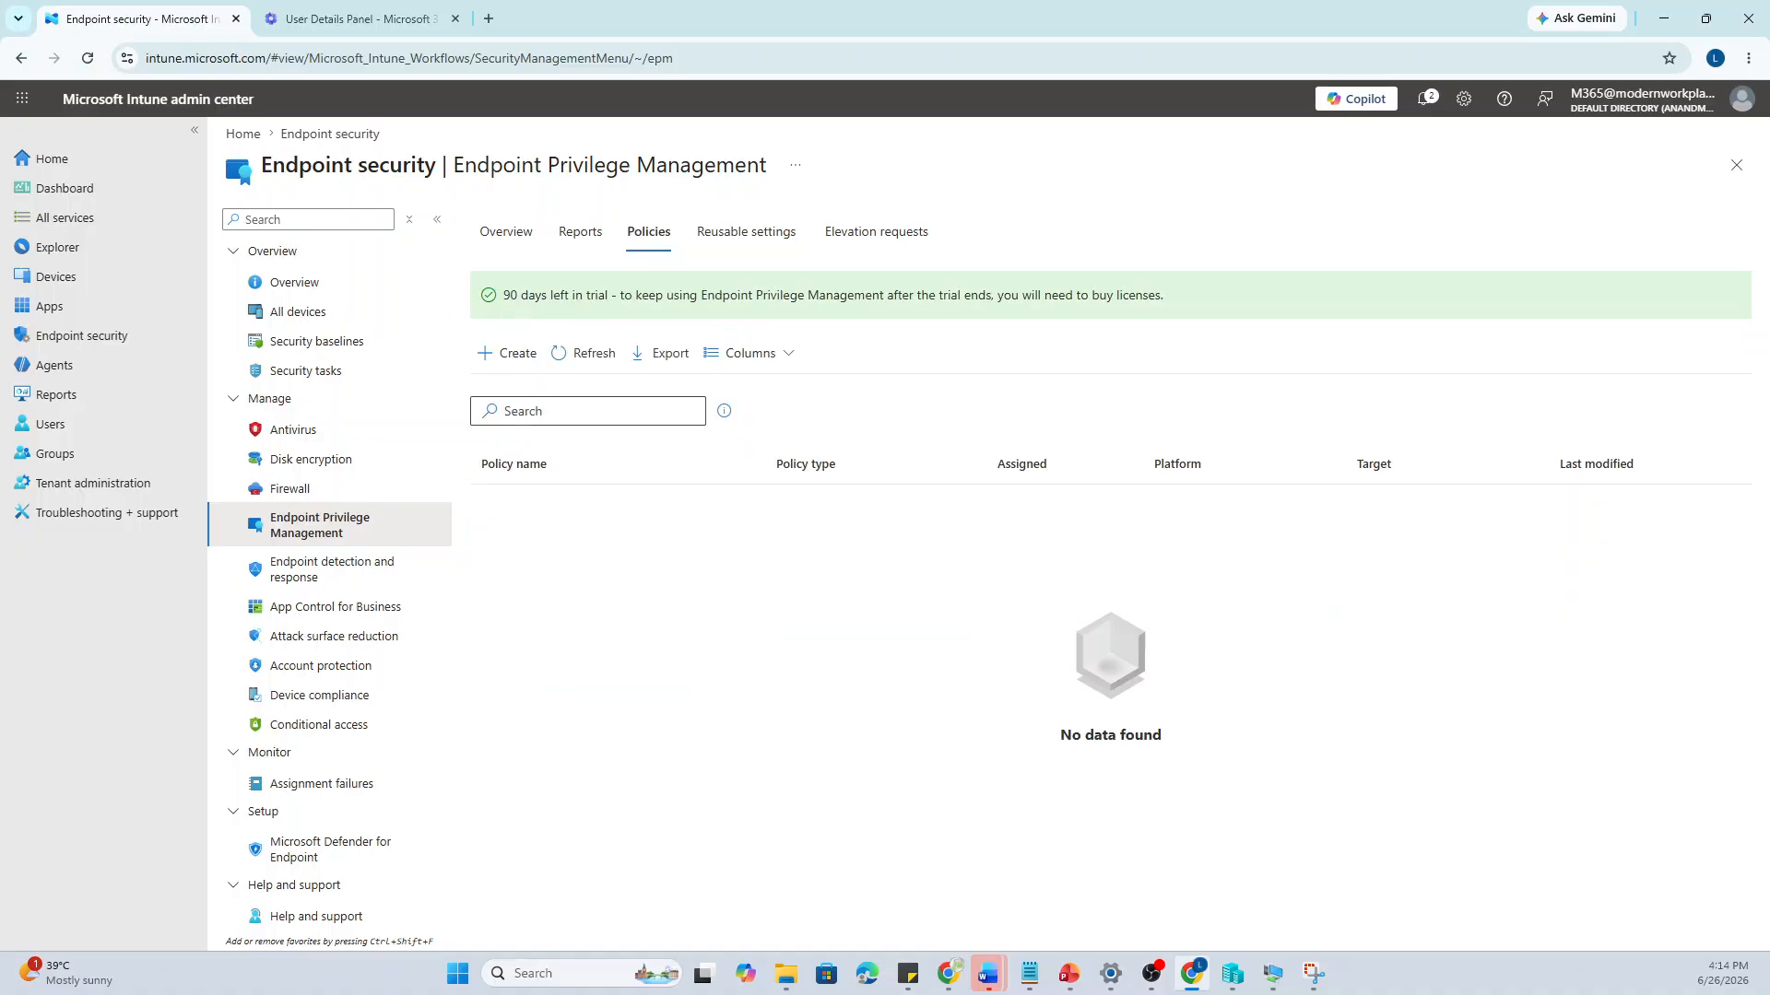
left_click(512, 353)
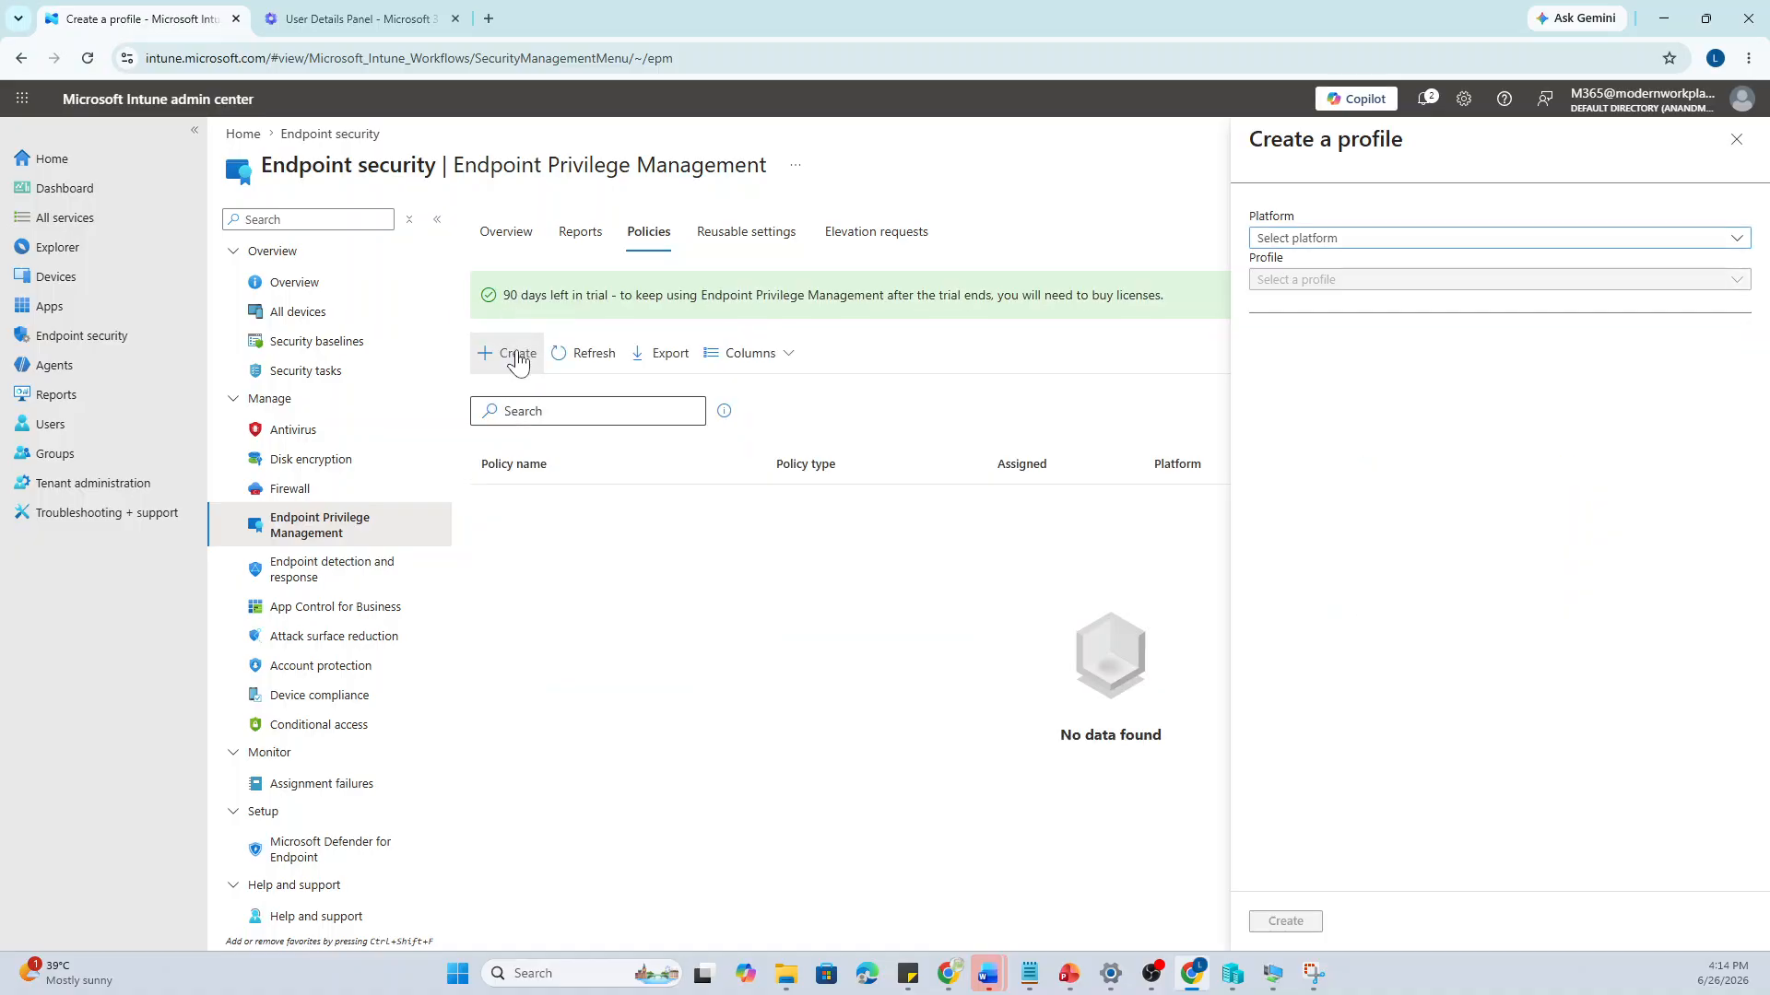
left_click(1341, 239)
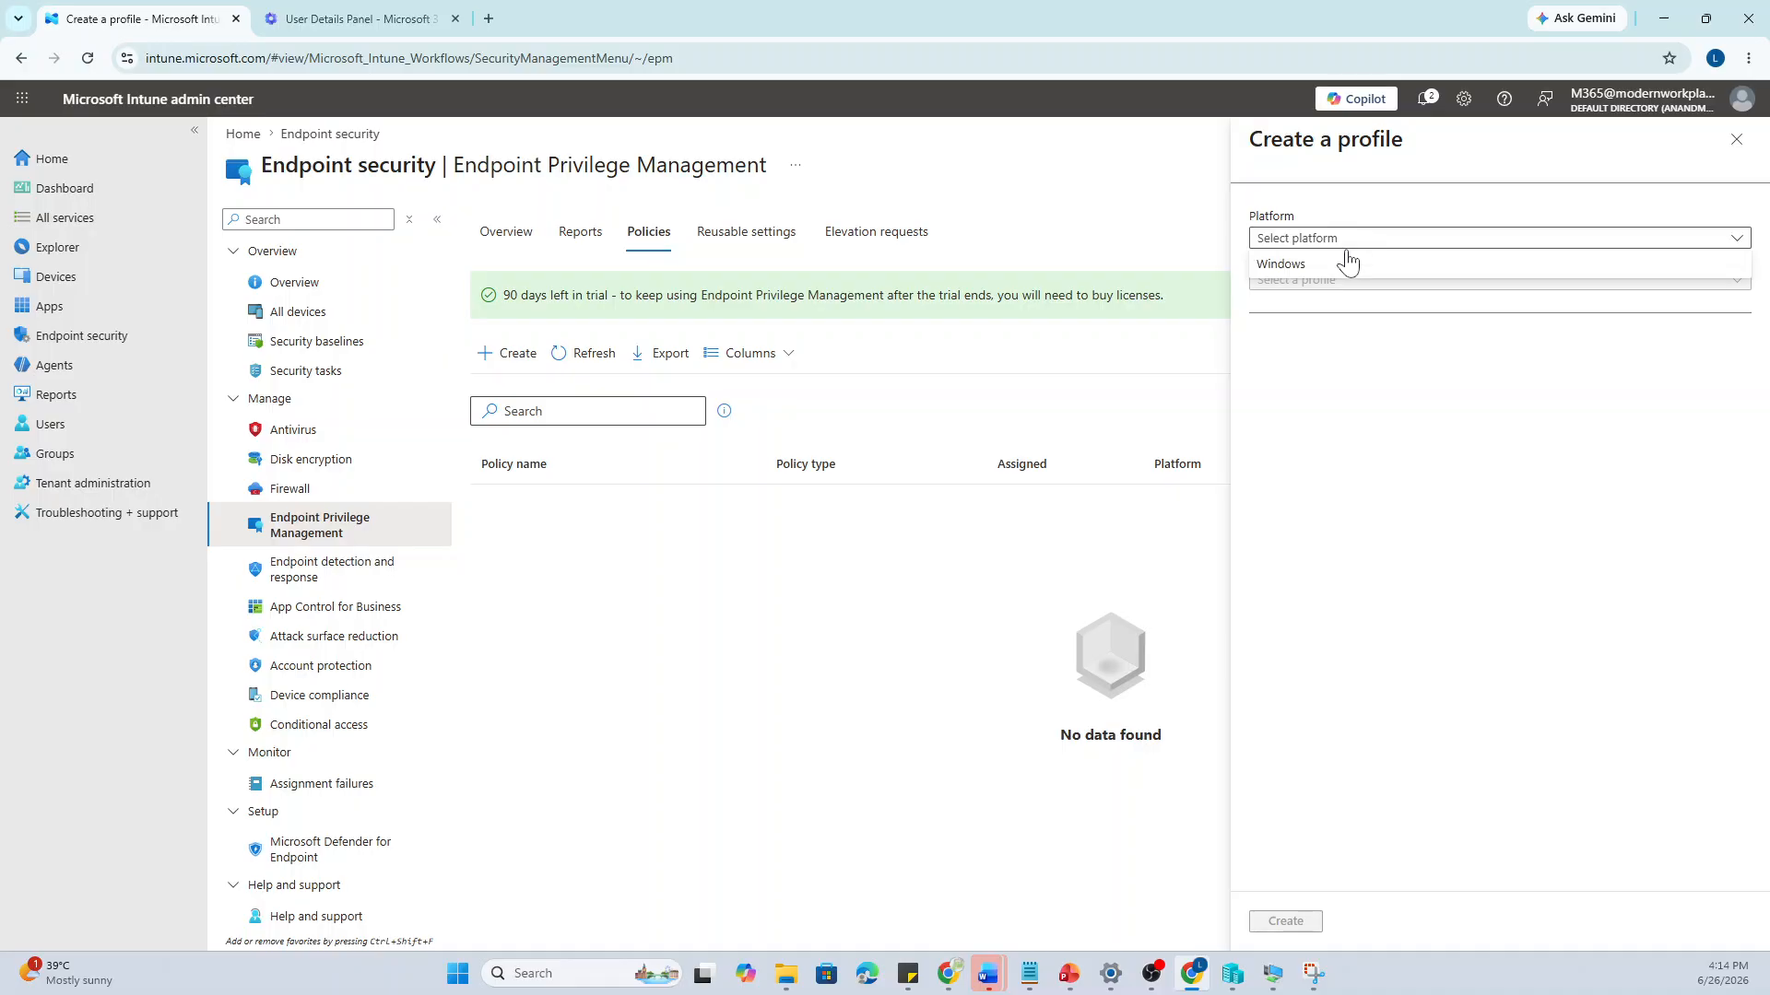
left_click(1341, 266)
left_click(1339, 281)
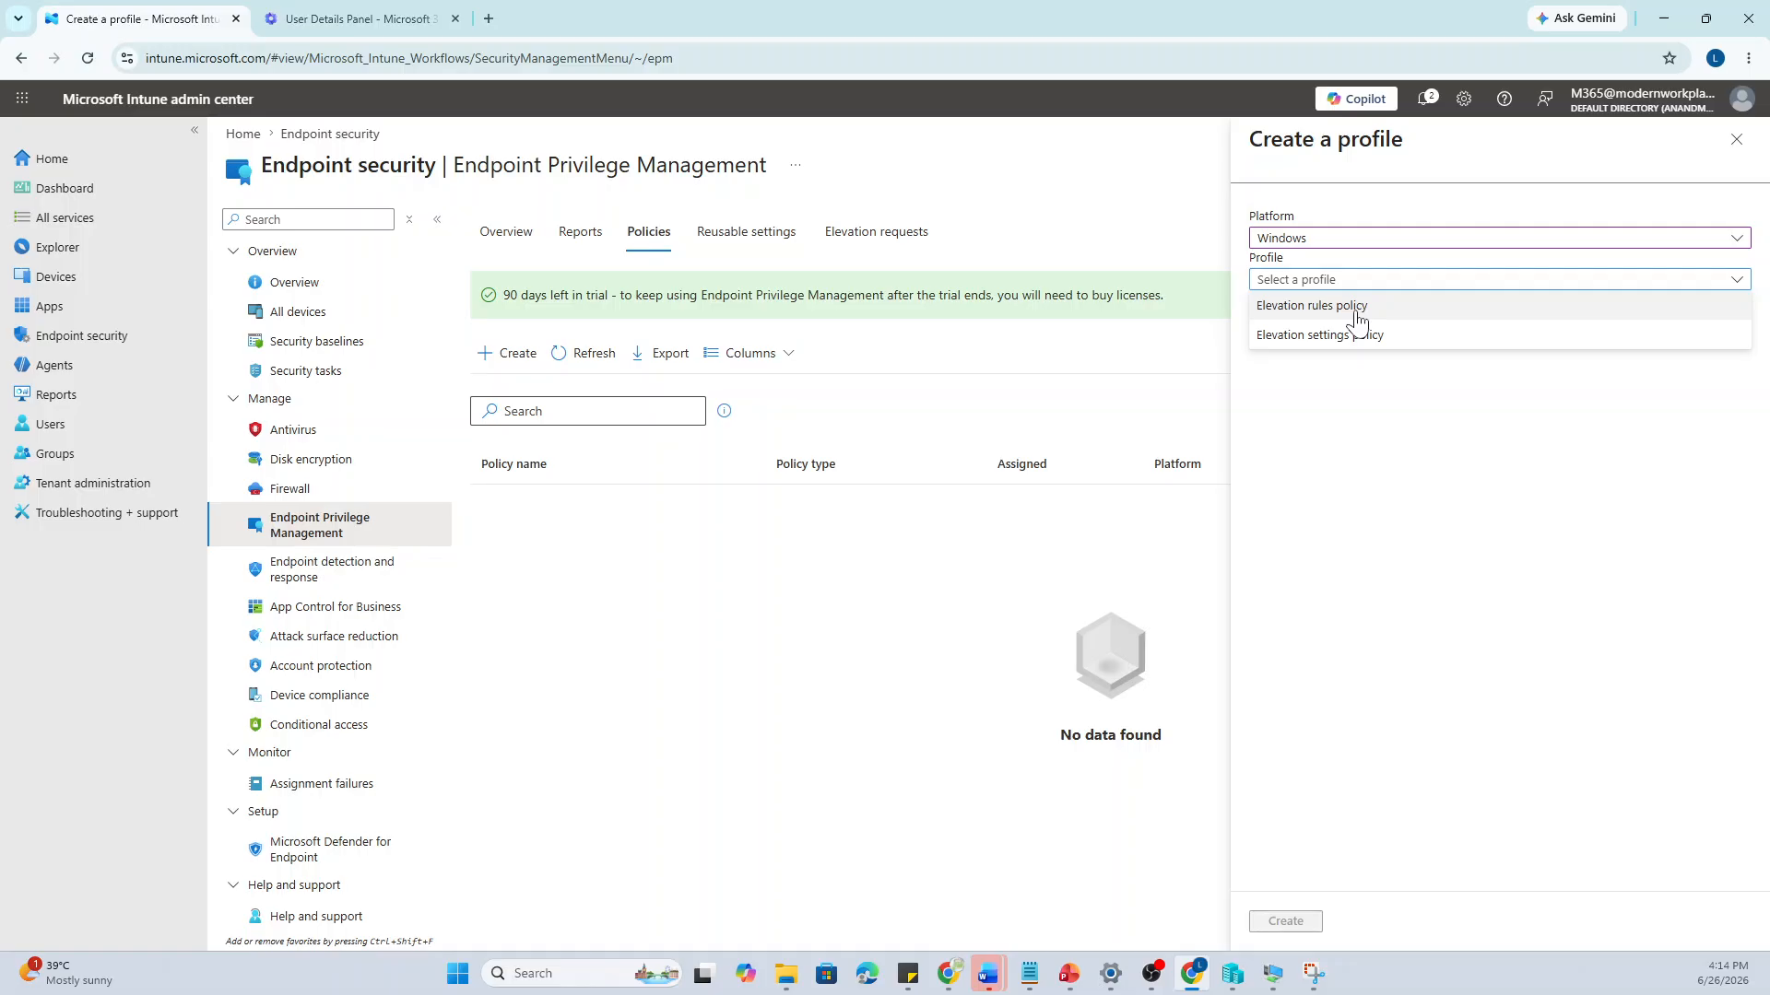
left_click(1355, 308)
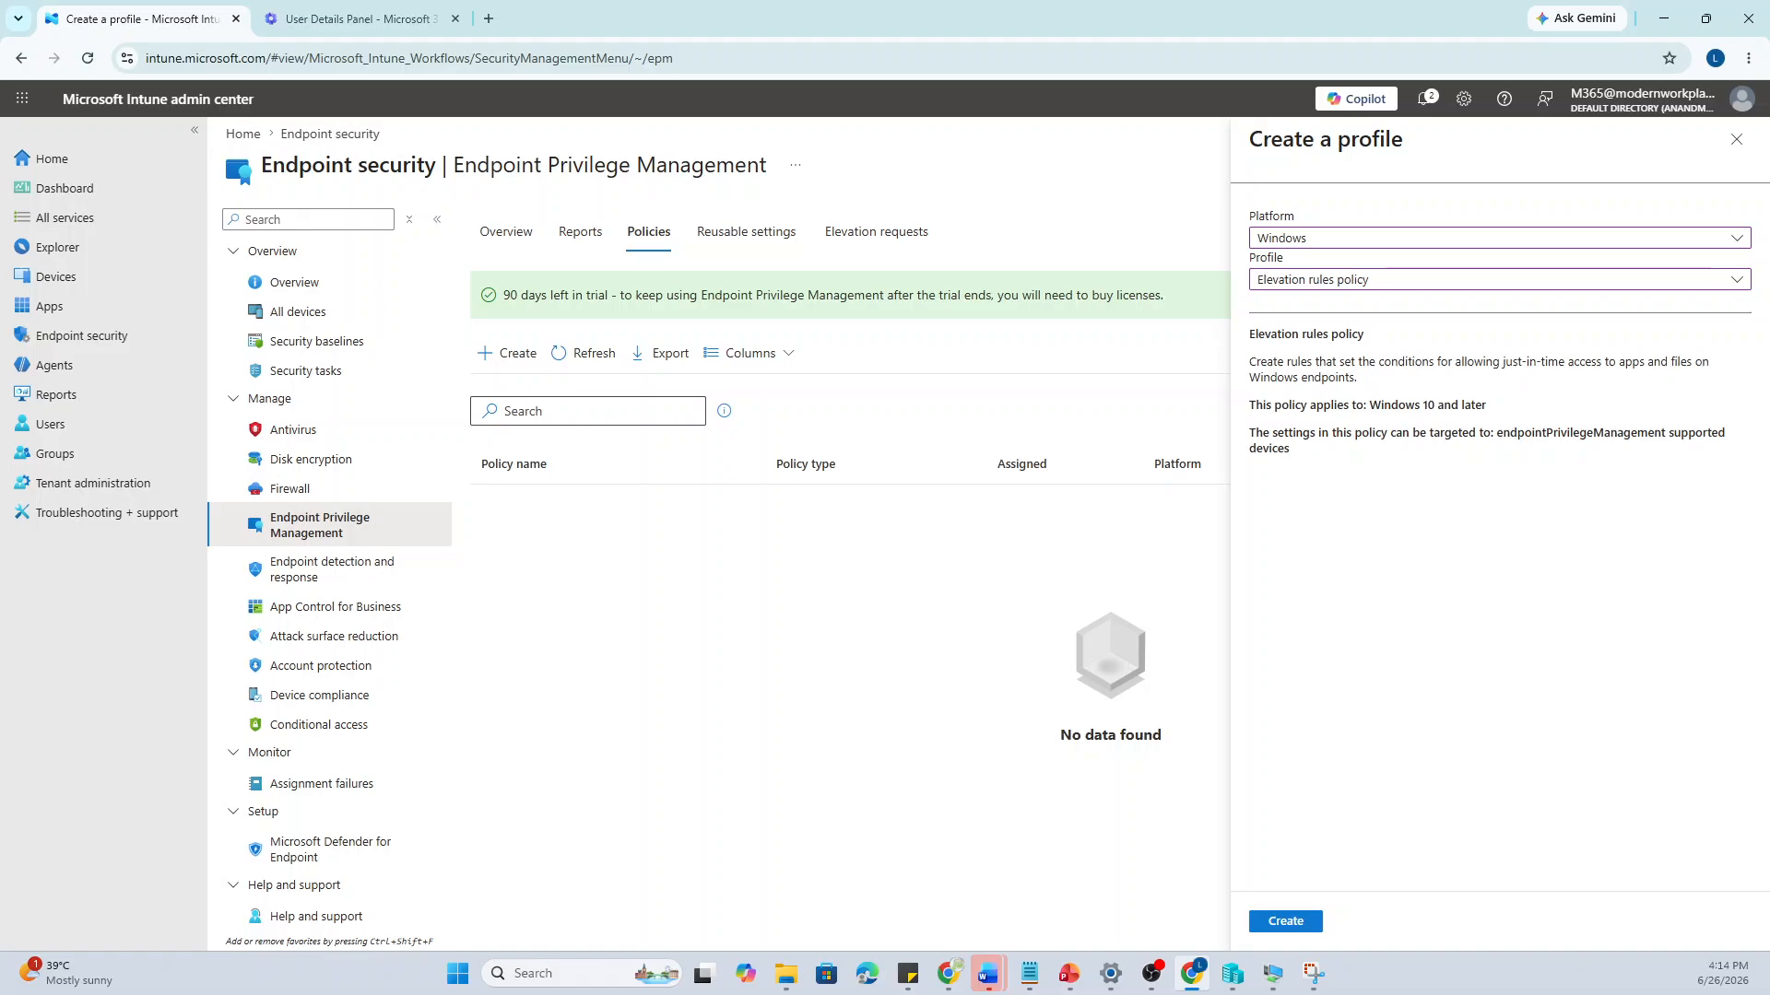
left_click(1351, 285)
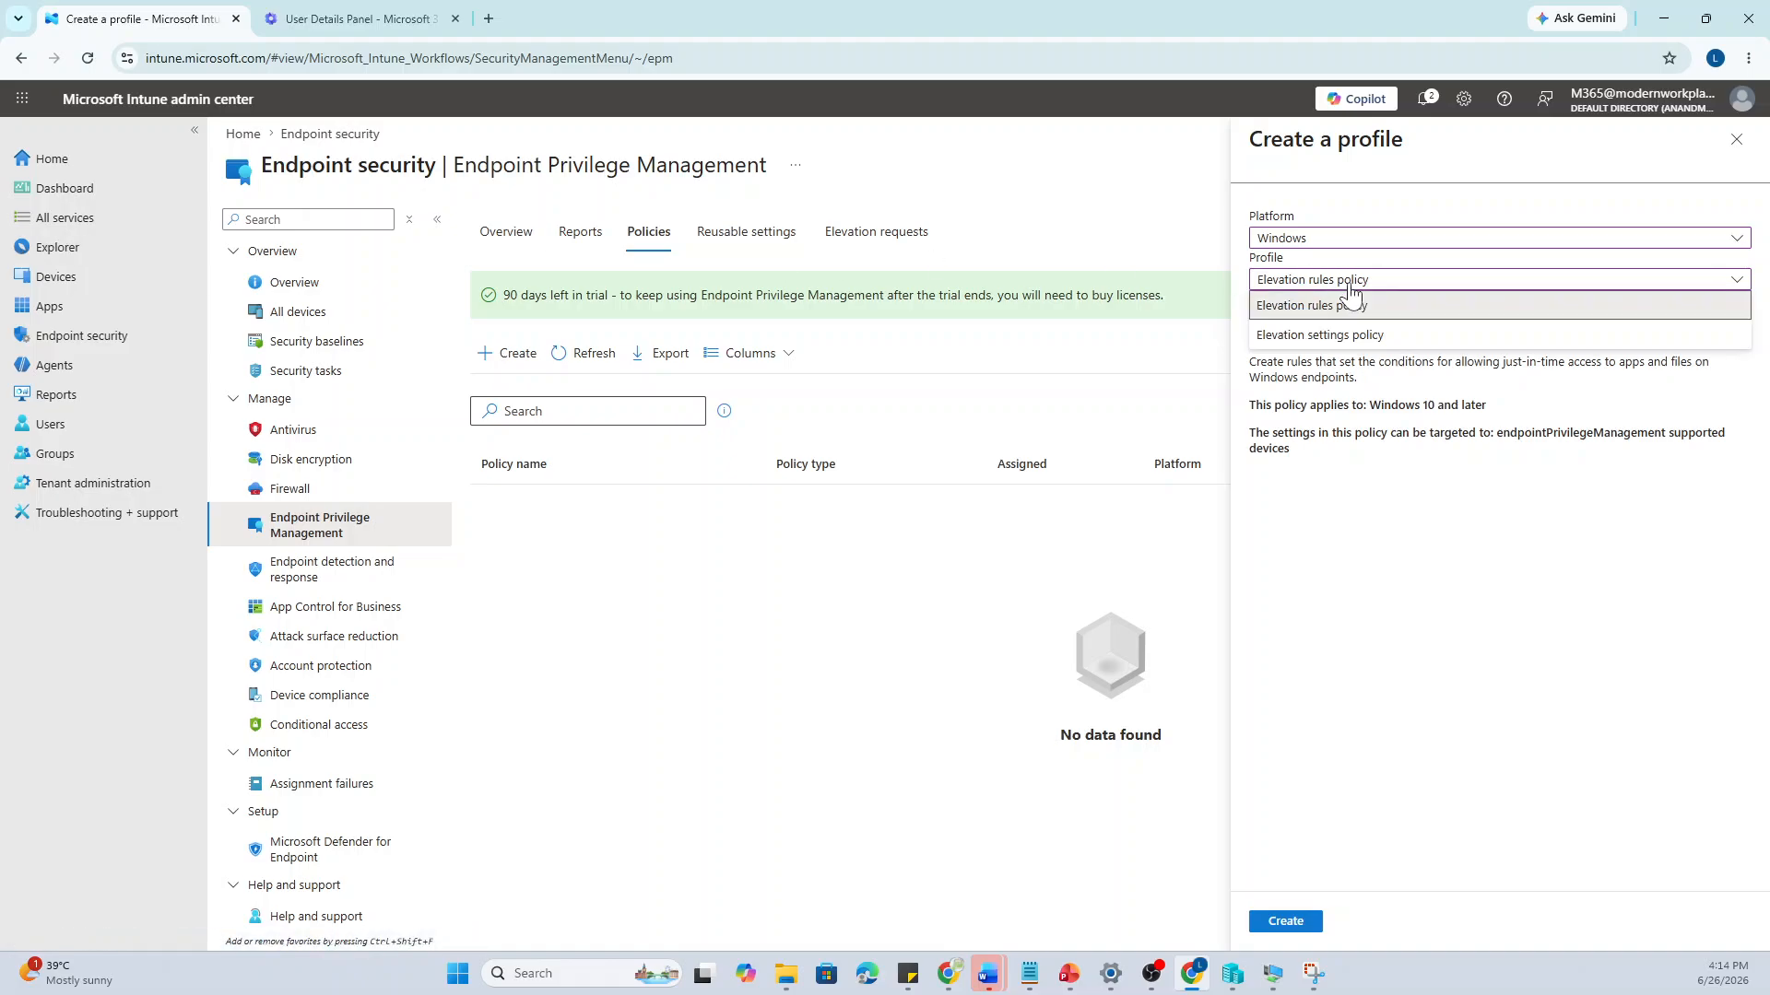
left_click(1346, 338)
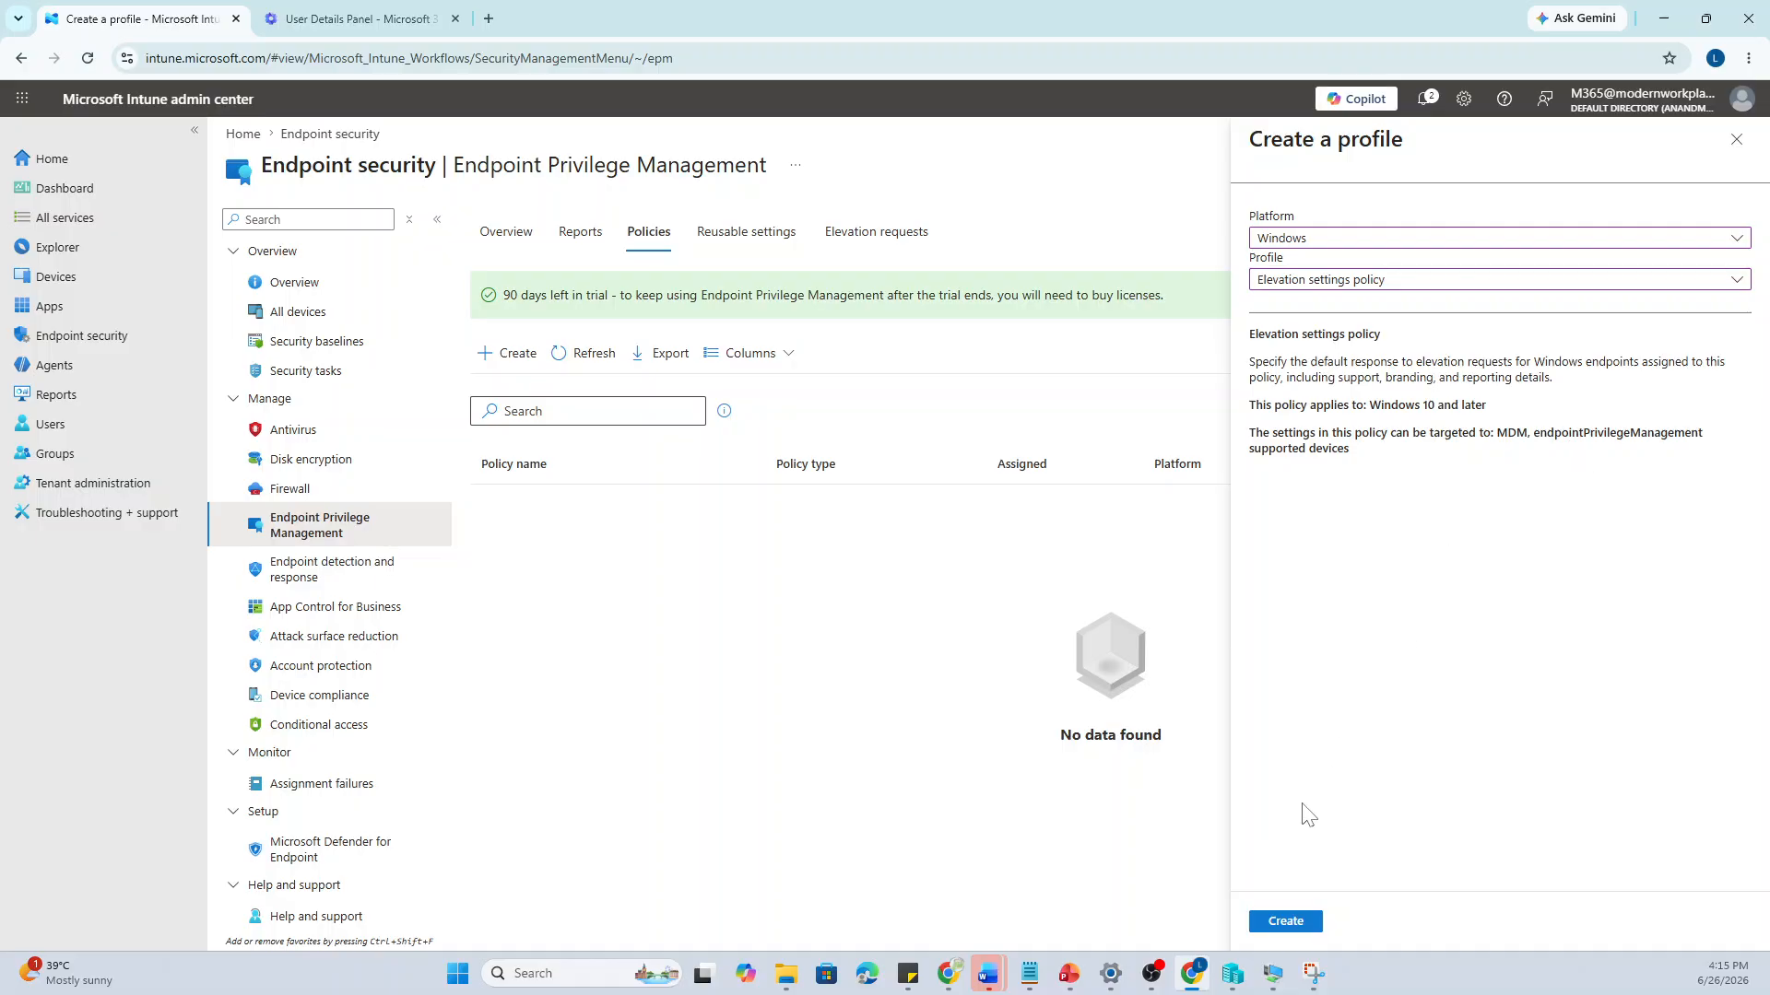
left_click(1275, 923)
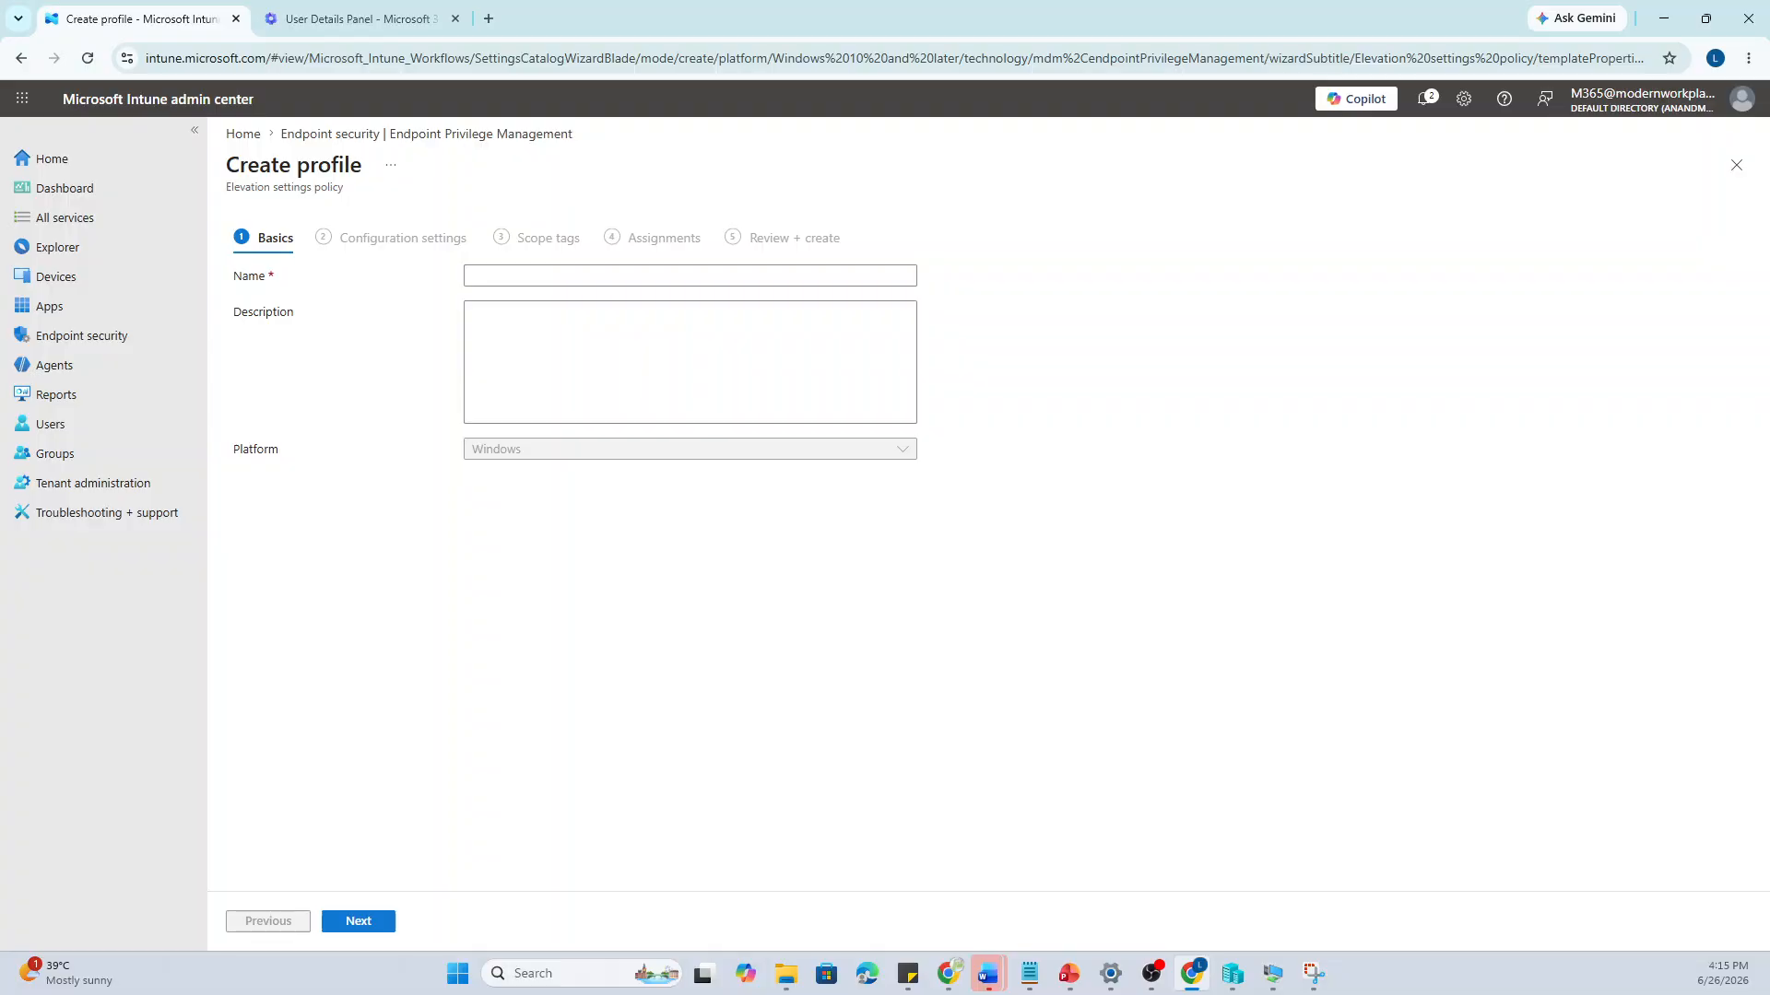
Enter name EPM-Settings-Demo and description 'Testing' on Basics, then continue to Configuration settings
key("alt+Tab")
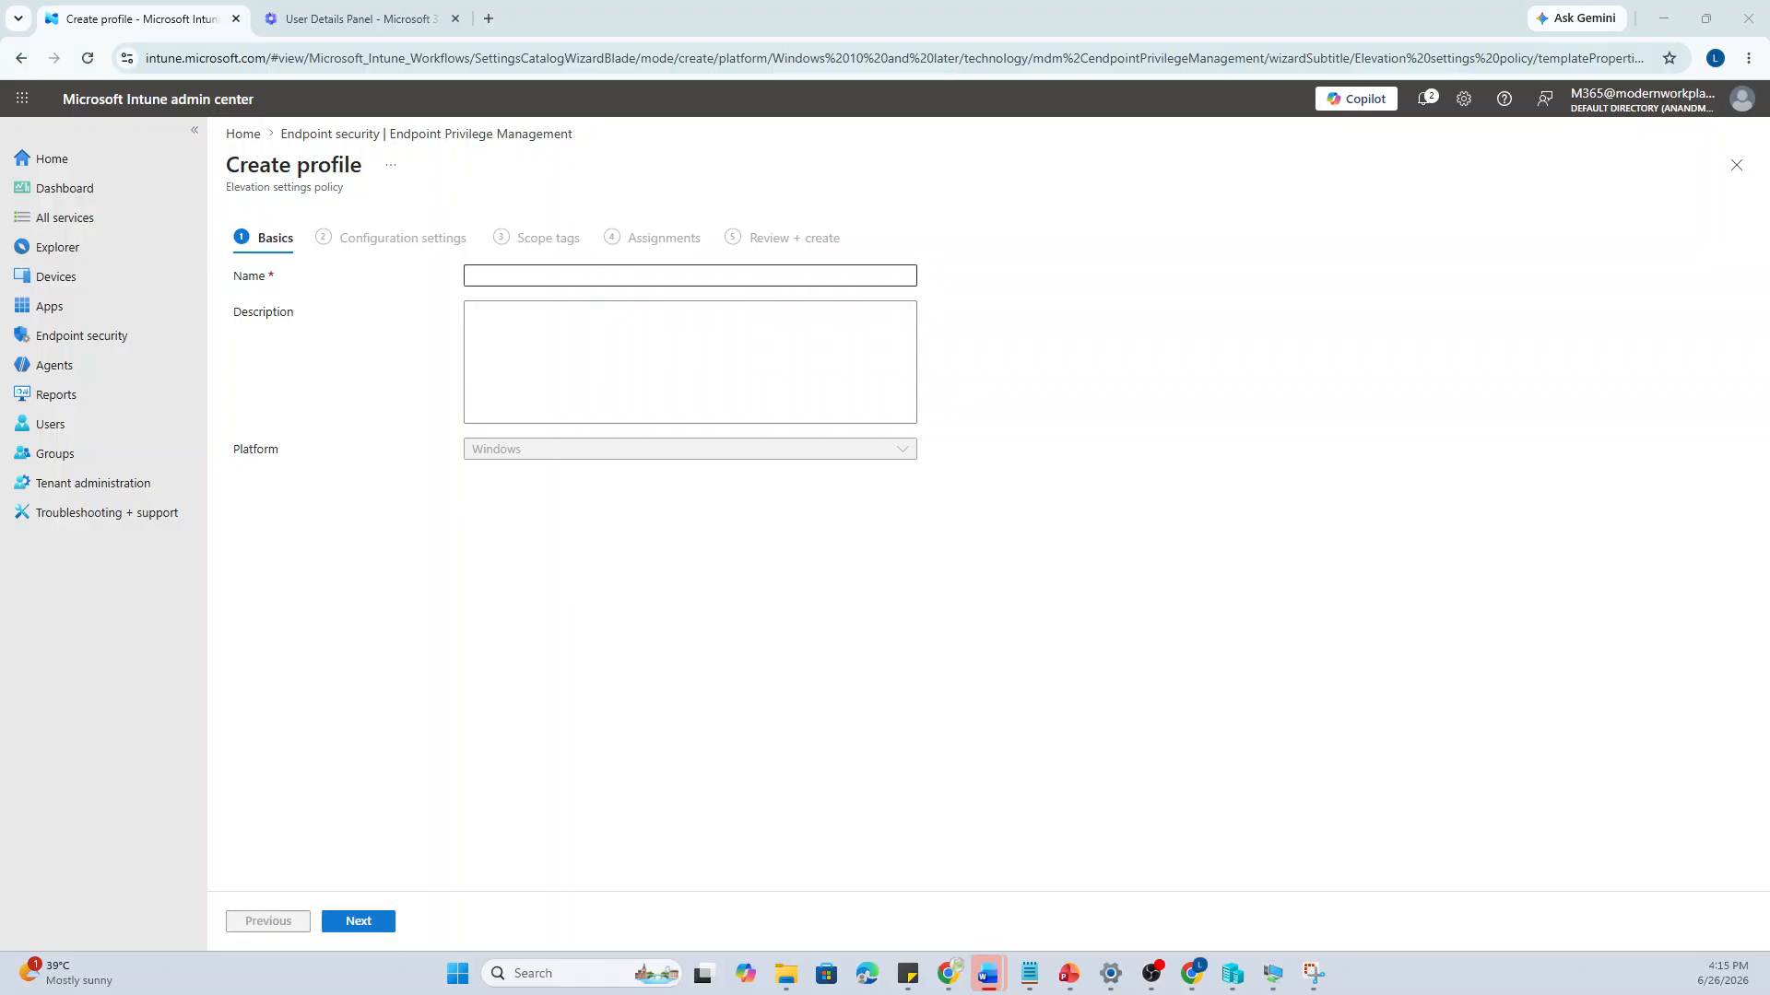
key("alt+Tab")
type("EPM-Settings")
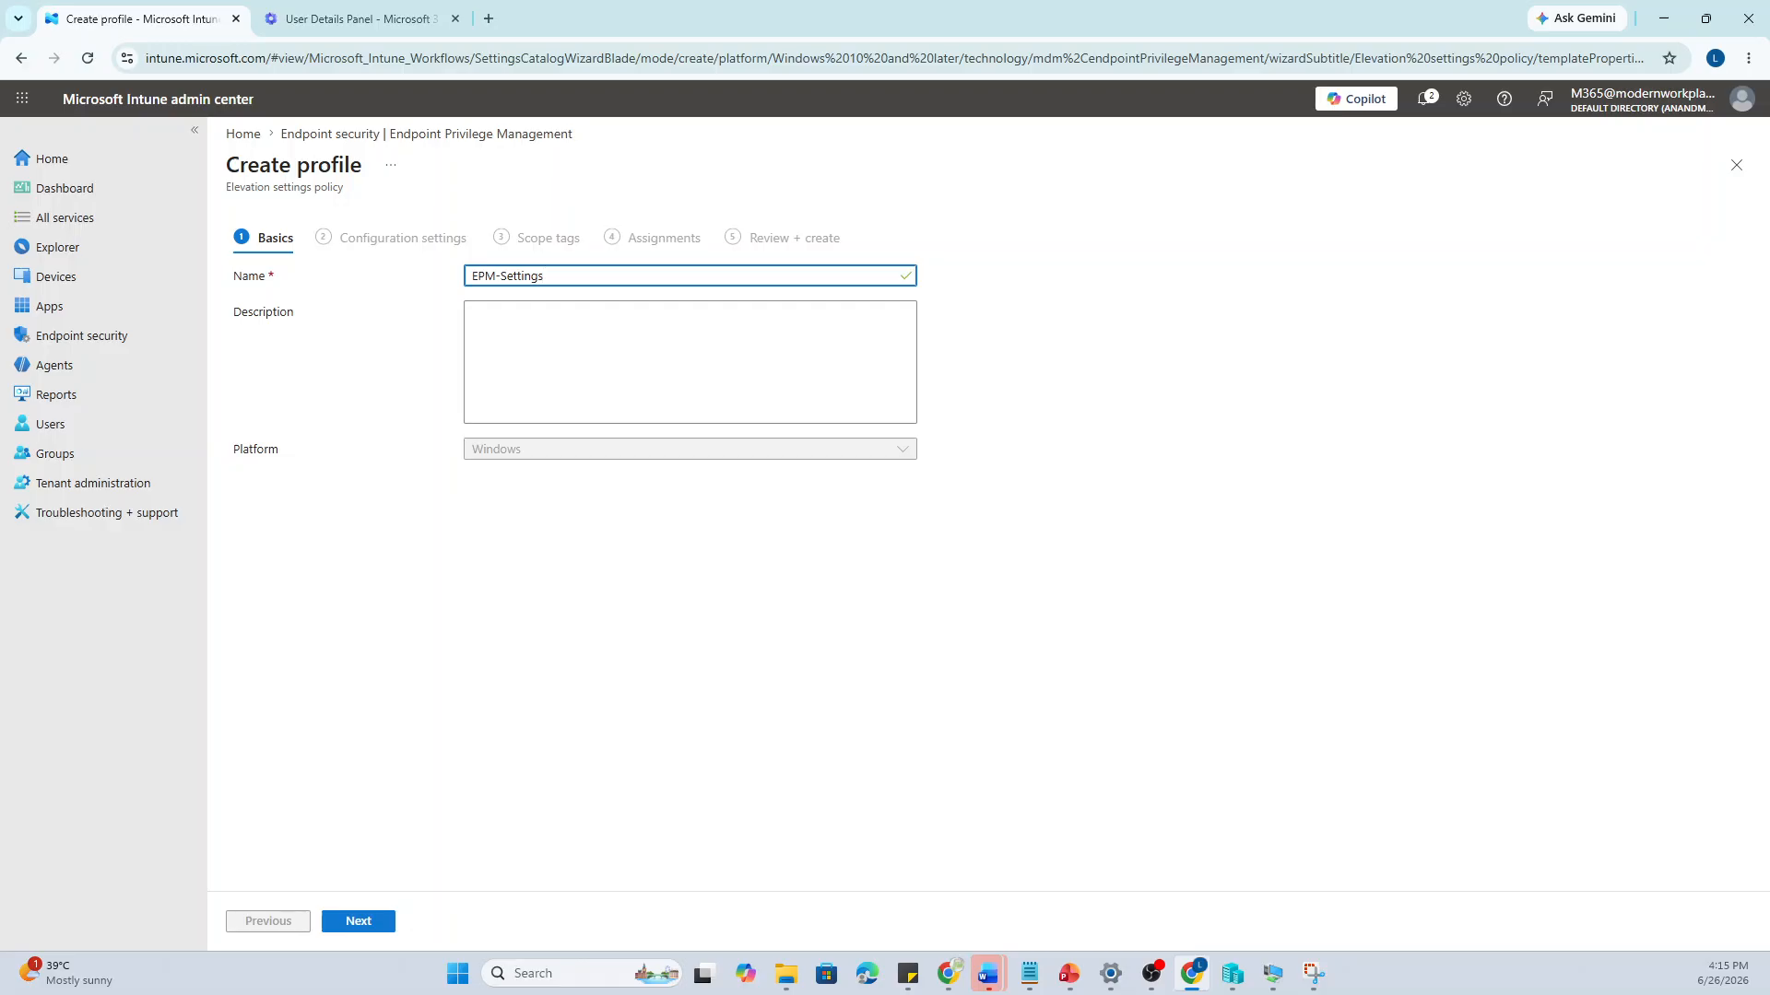
type("-Demo")
key("Tab")
type("Testing")
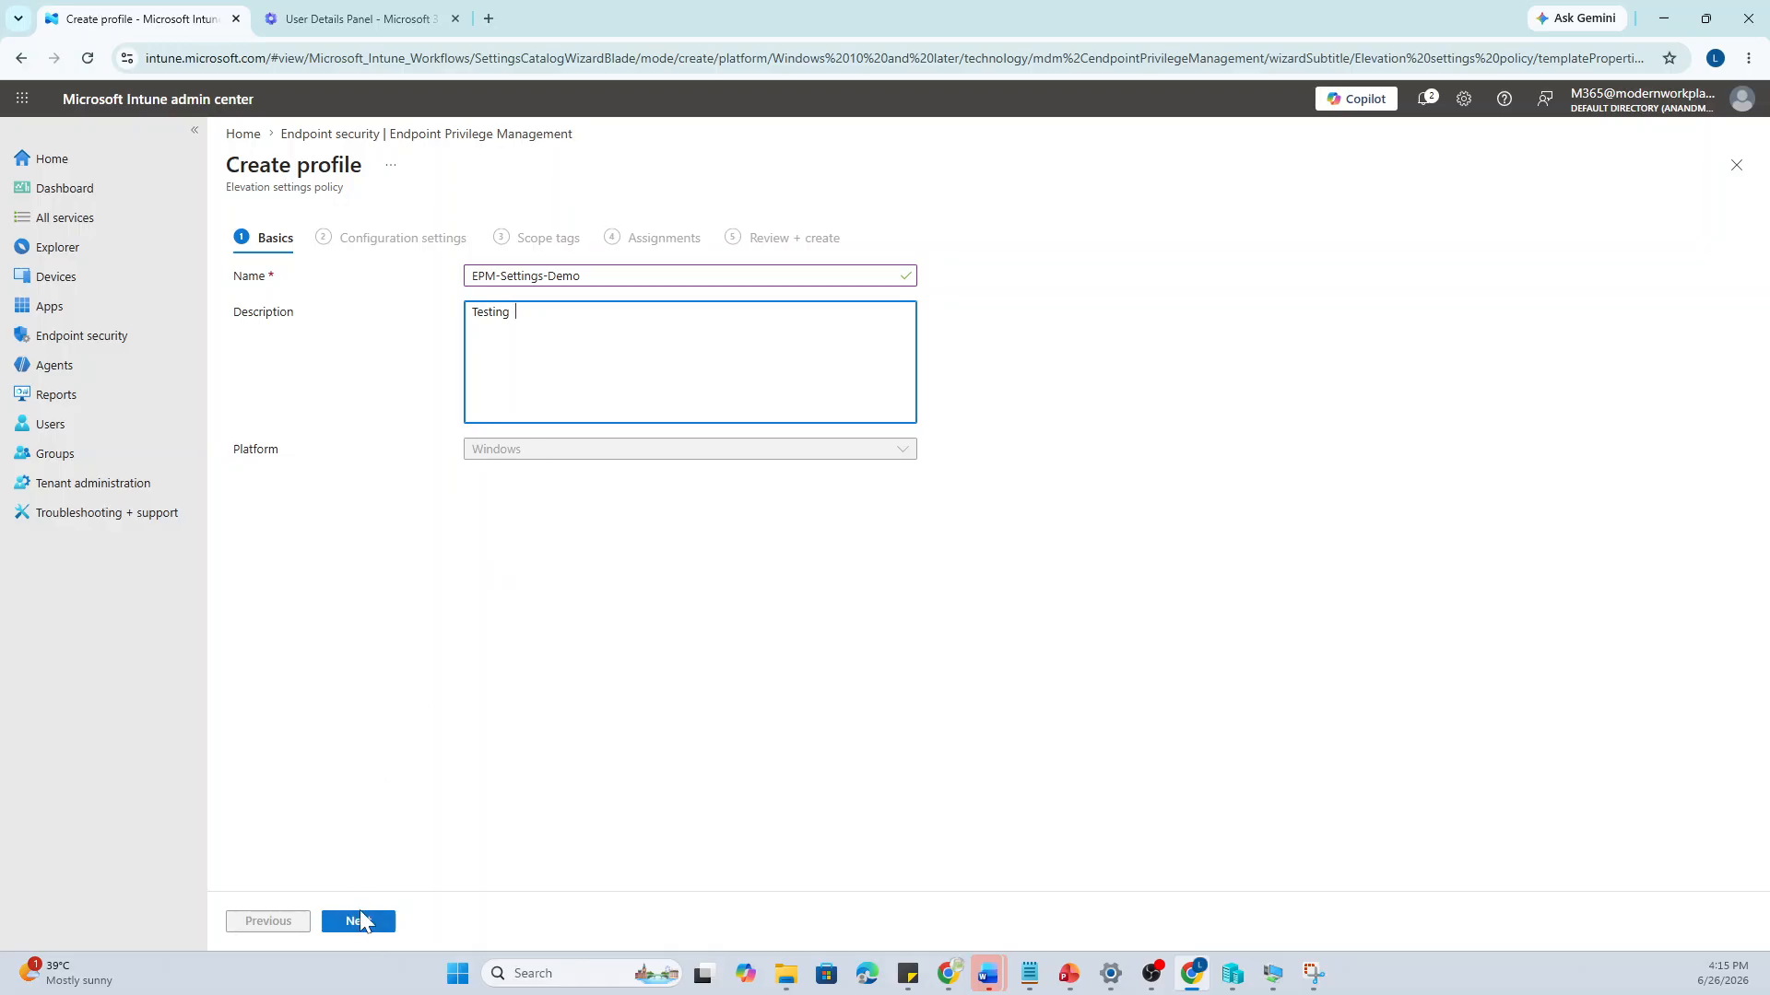
left_click(359, 917)
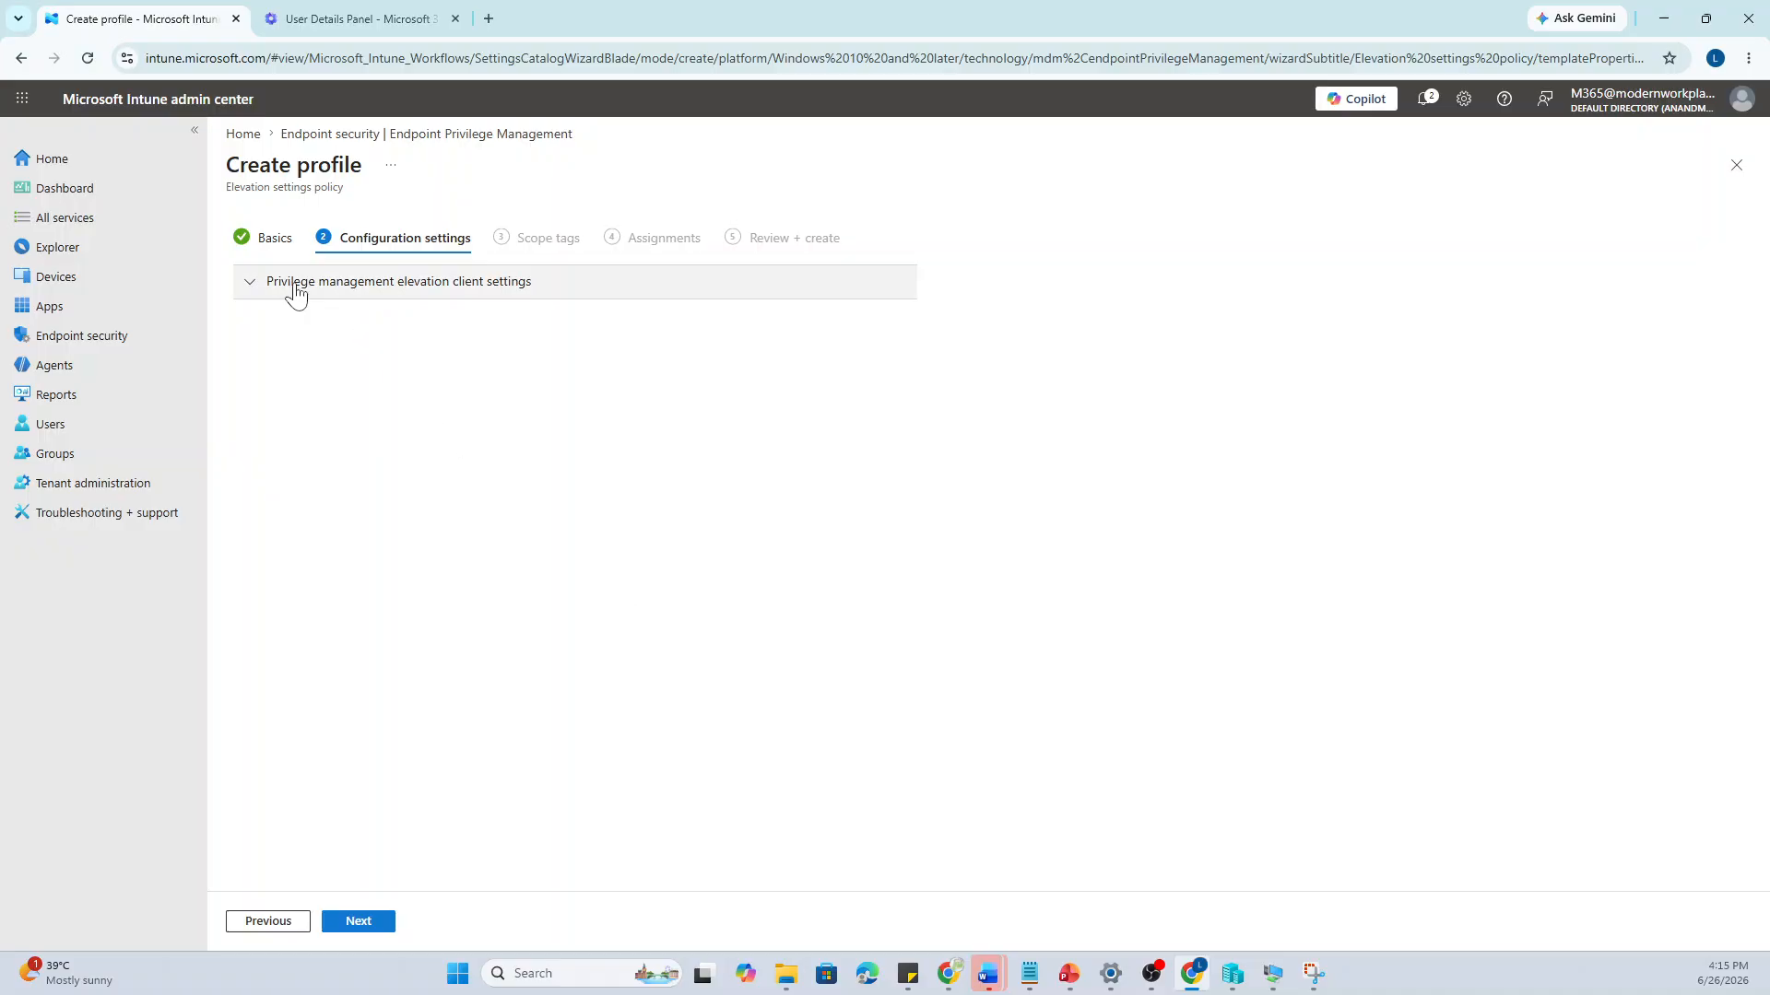
Expand the elevation client settings and review the Default elevation response and Send elevation data choices
left_click(261, 293)
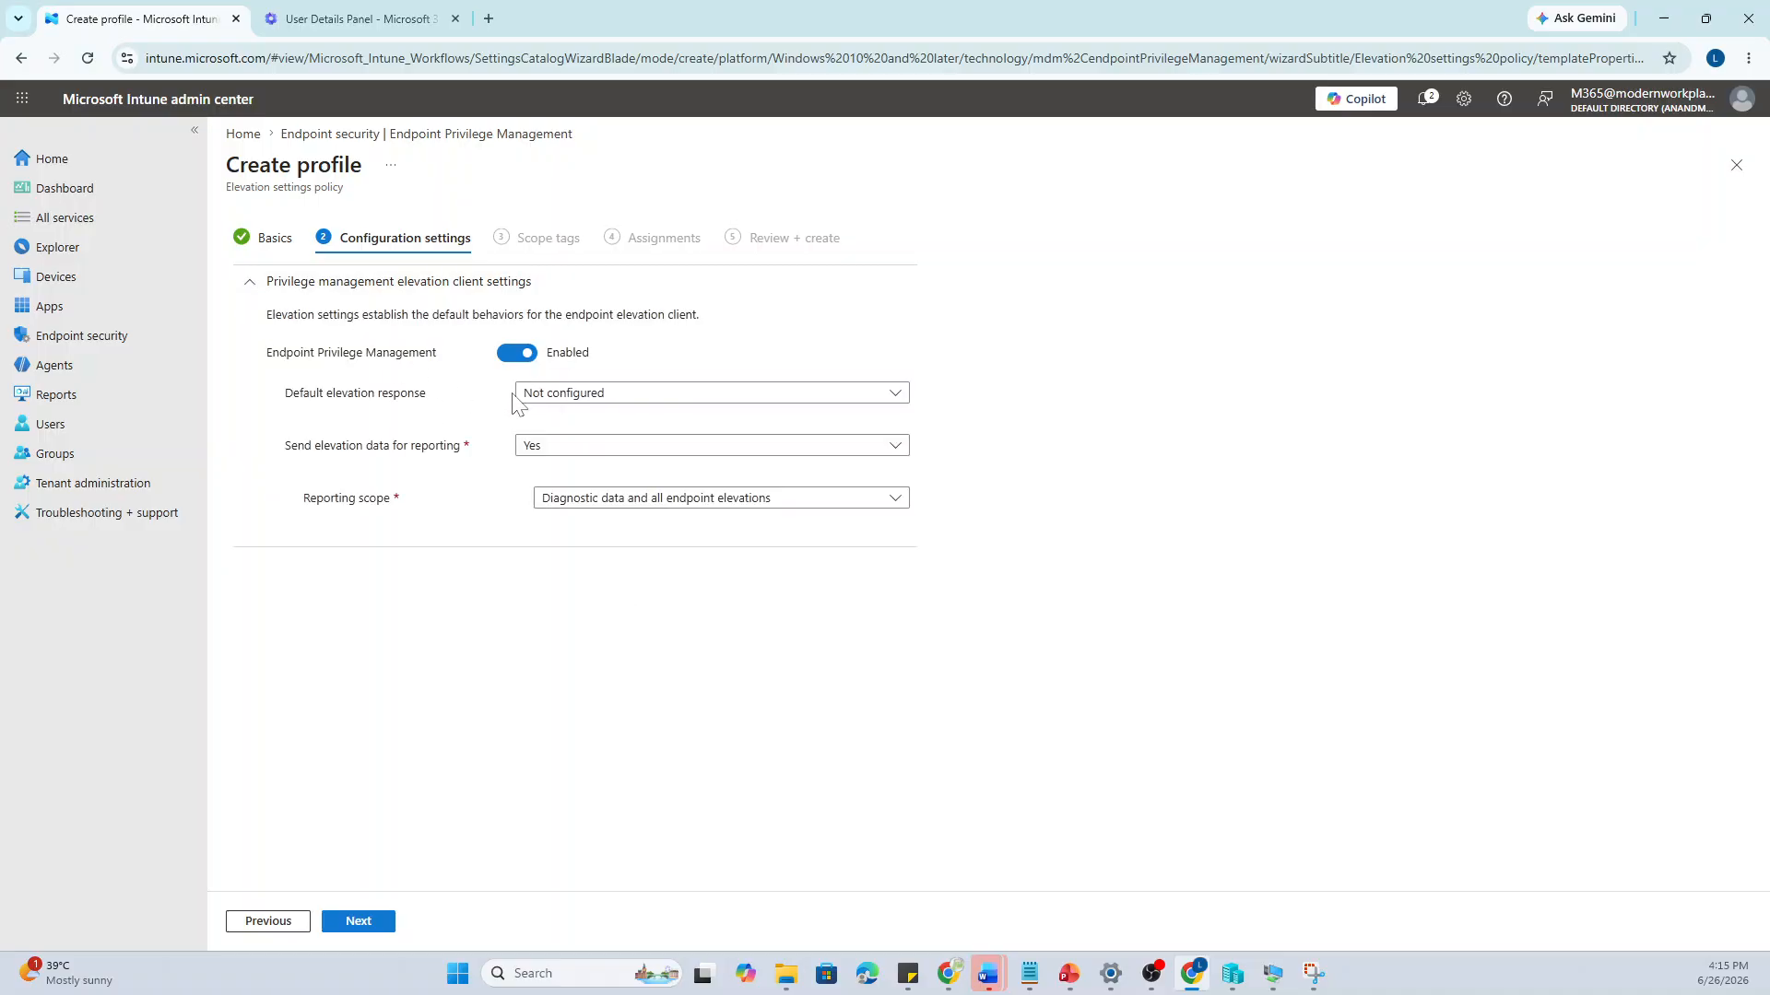
left_click(595, 397)
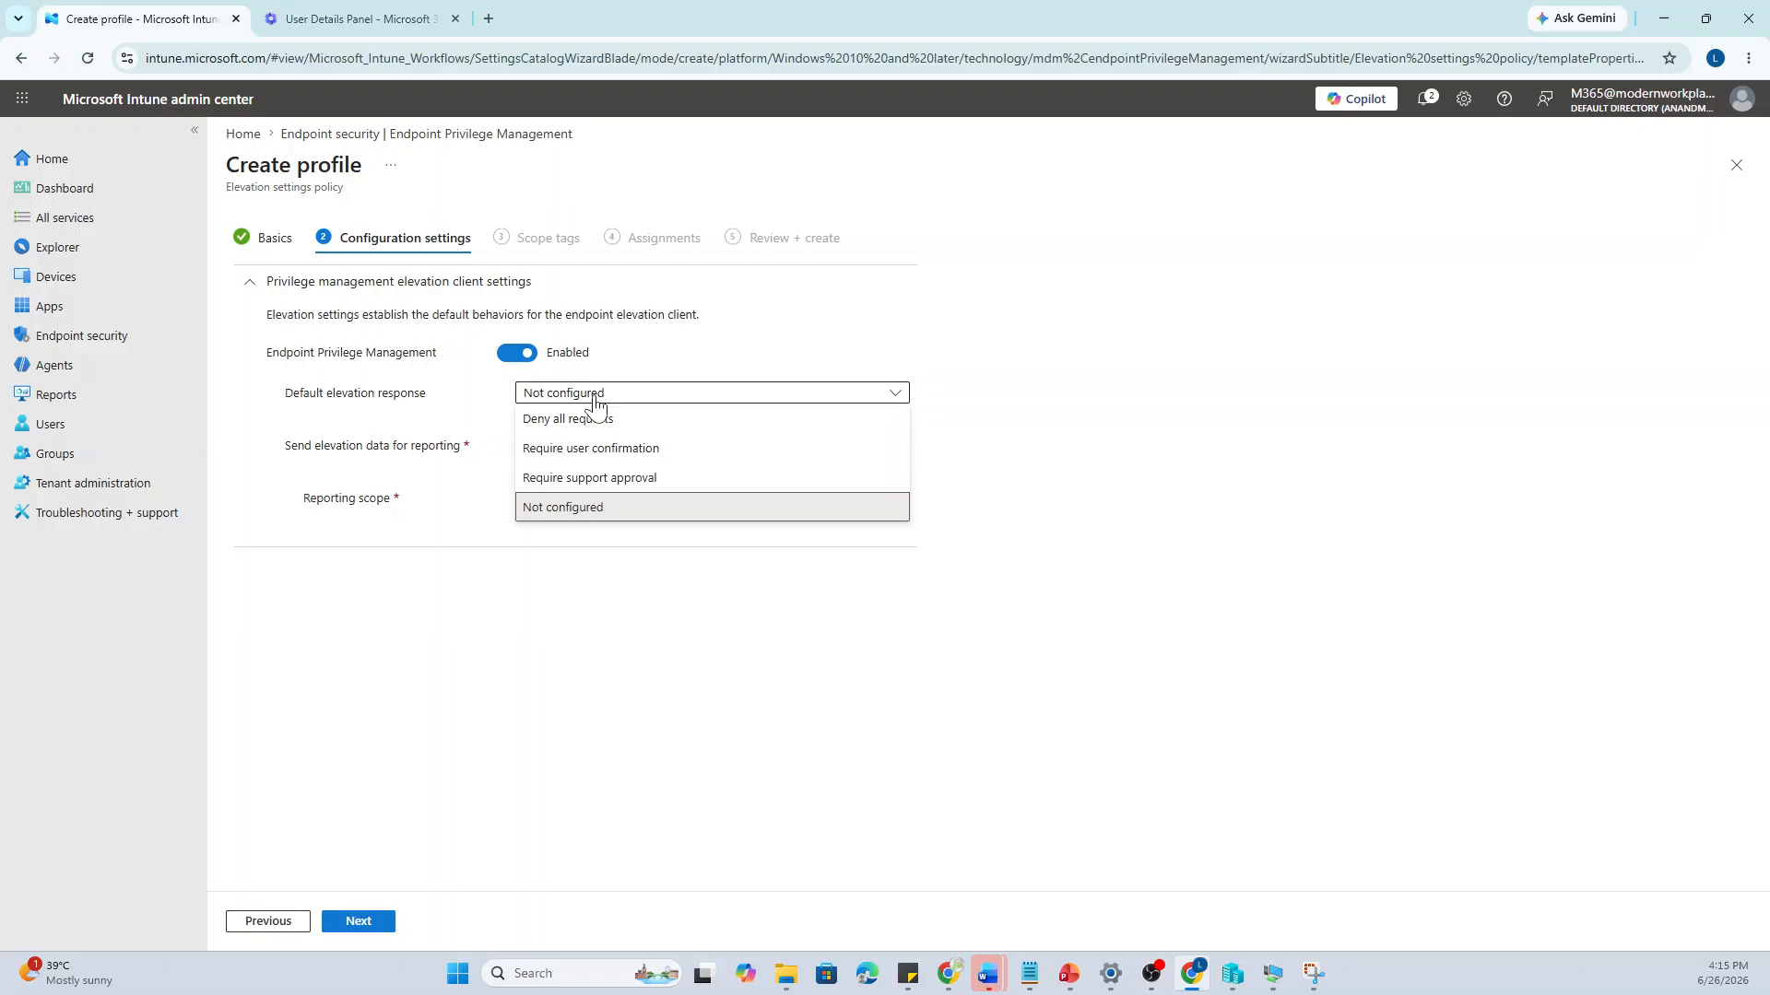
left_click(503, 655)
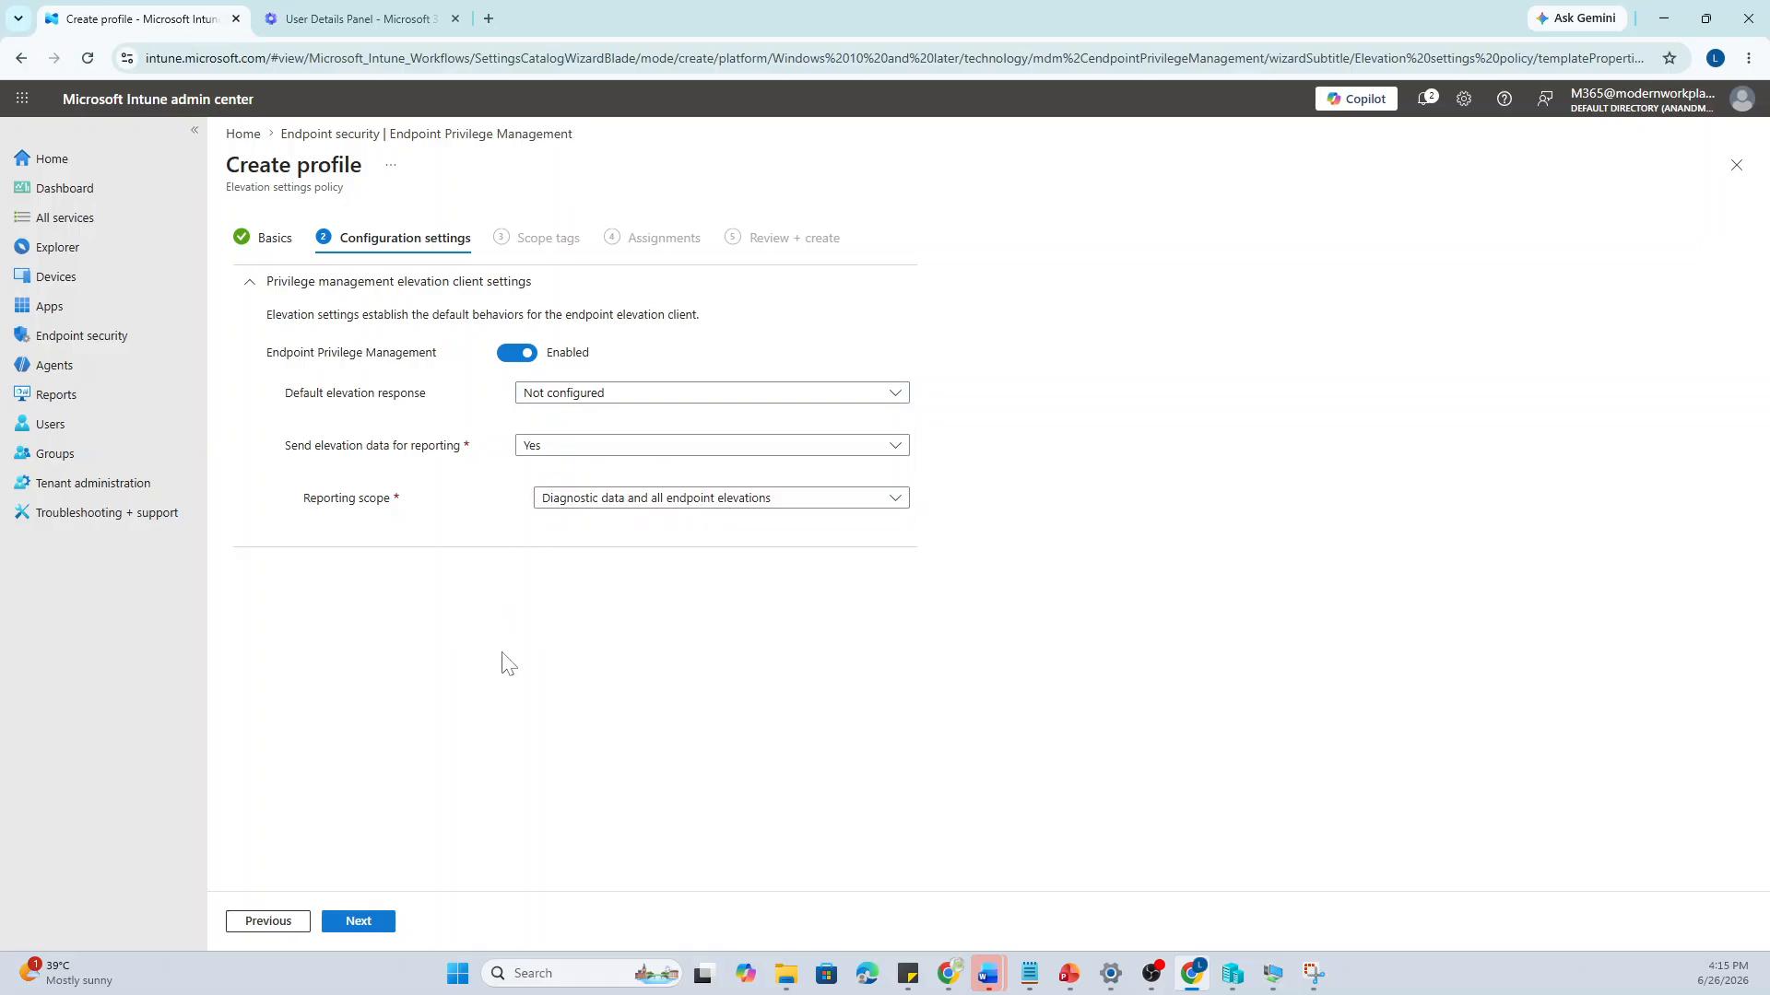
left_click(597, 451)
left_click(564, 629)
key("alt+Tab")
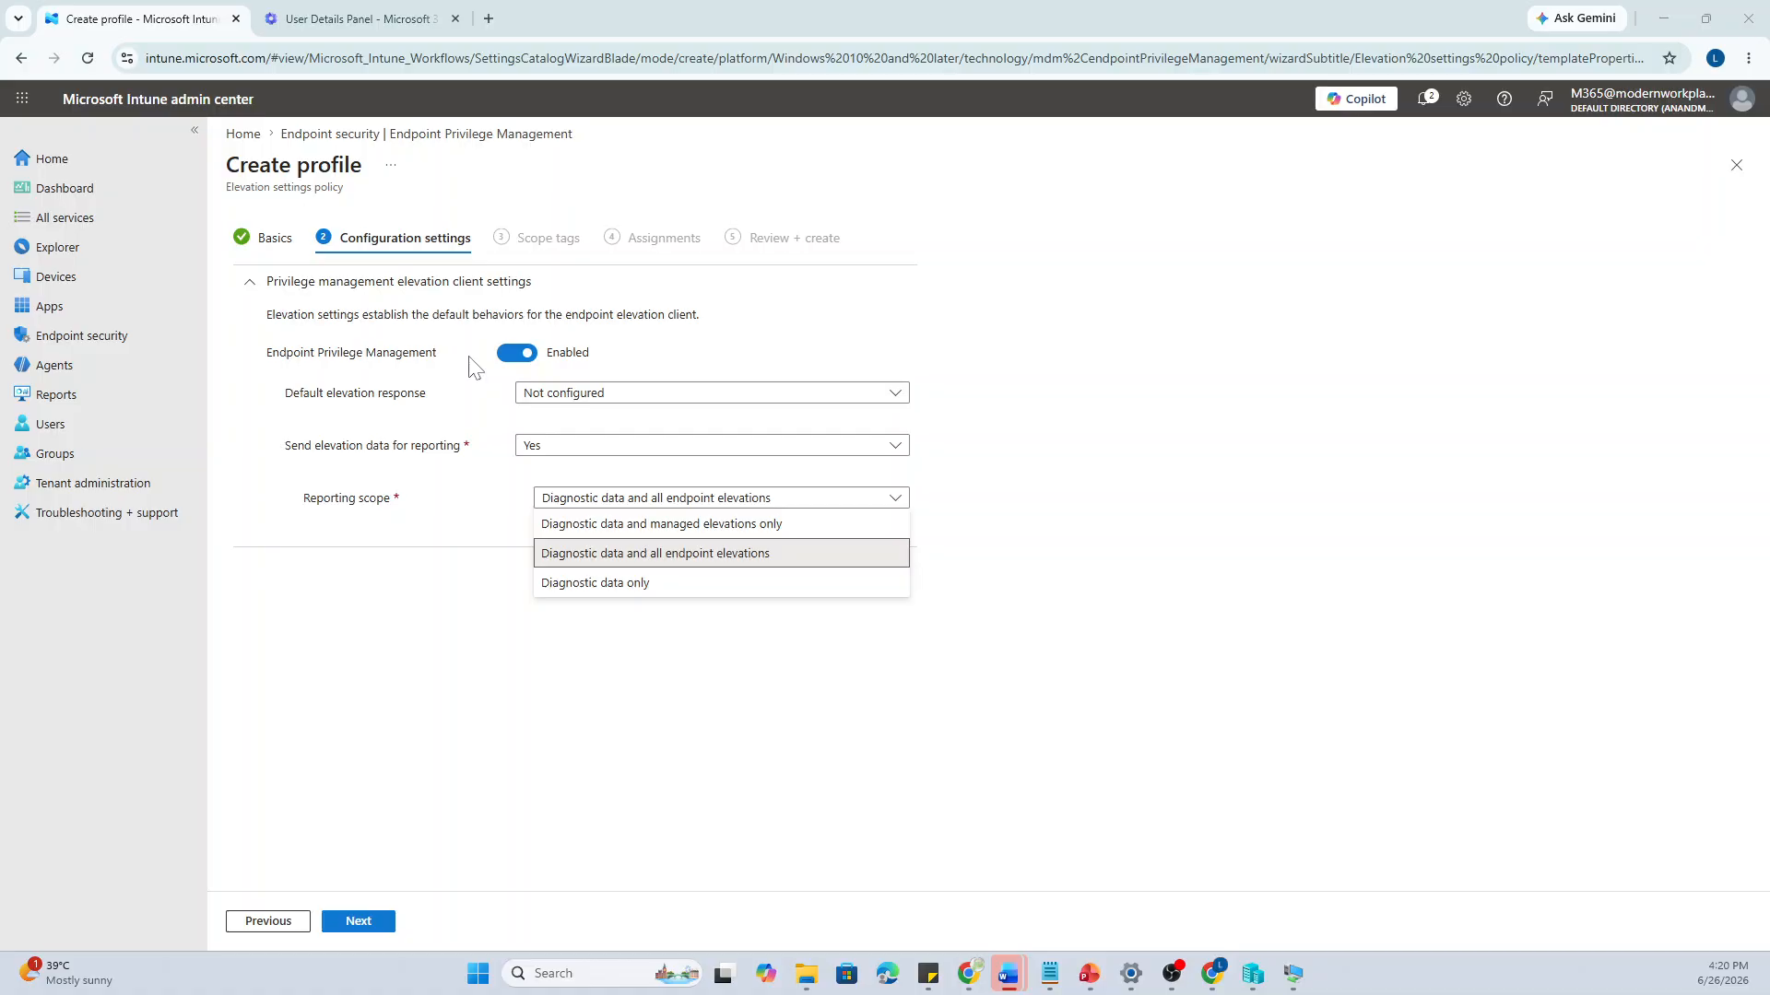
left_click(585, 397)
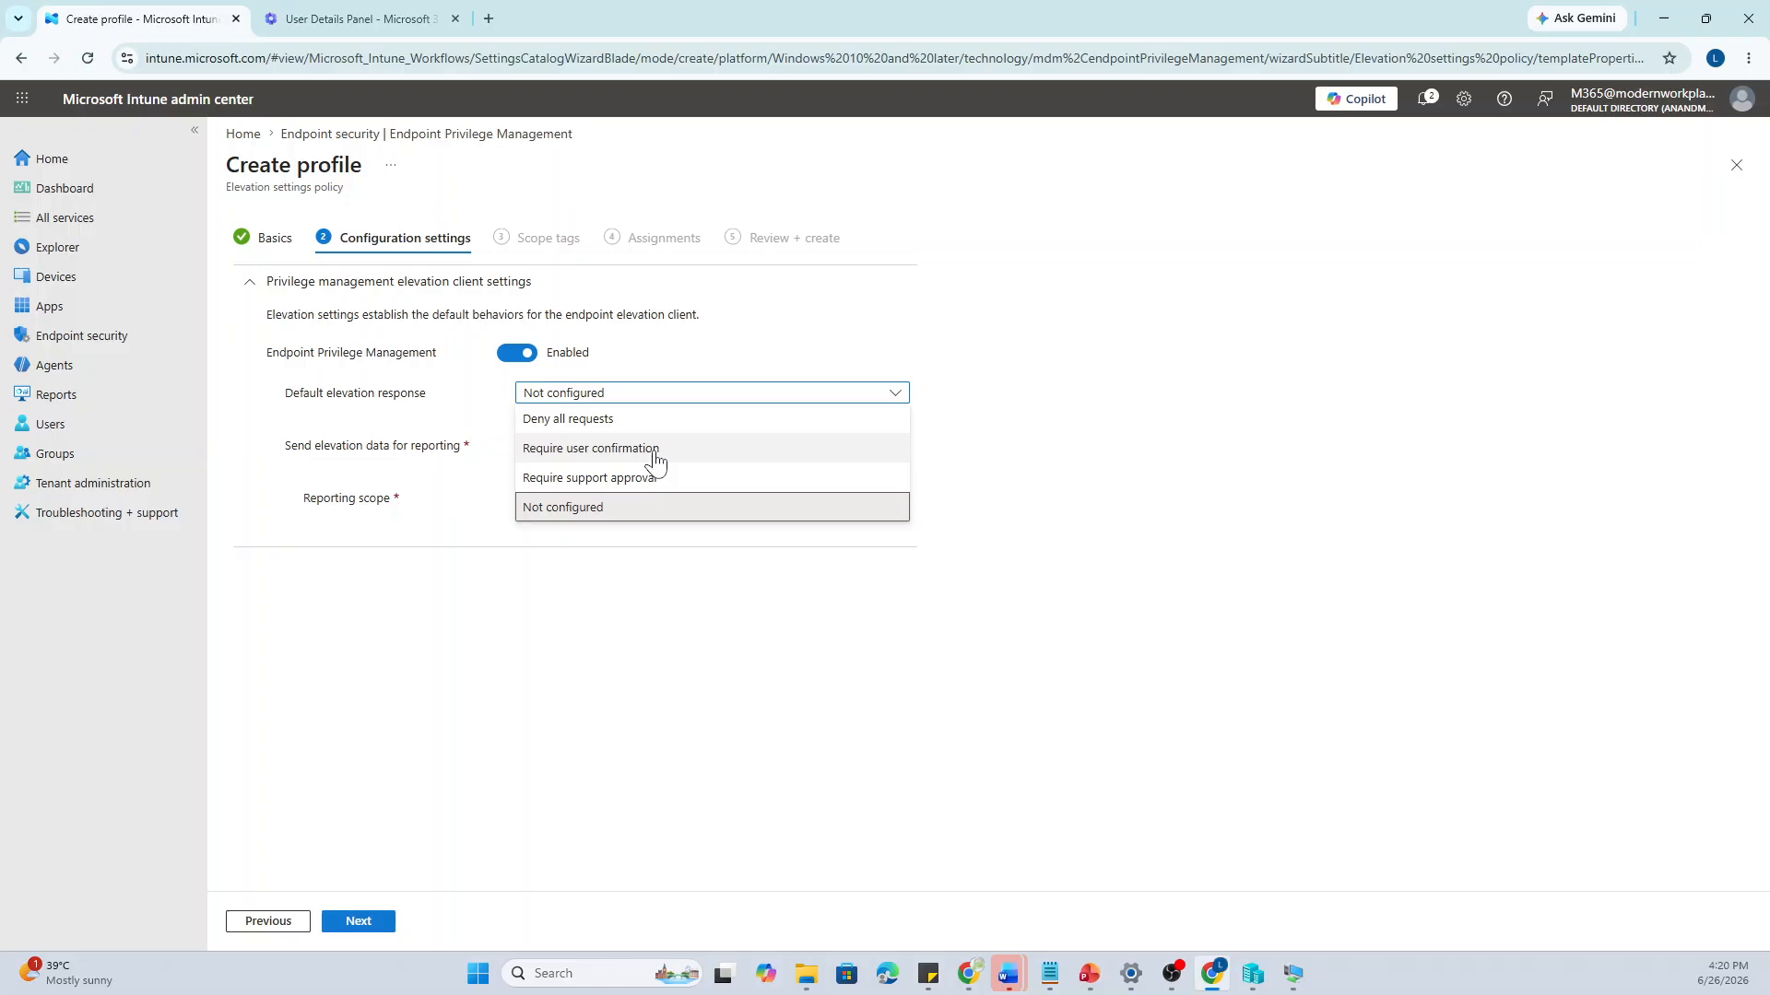
Try the default response options, picking Require user confirmation with business justification and Windows authentication validation
left_click(636, 479)
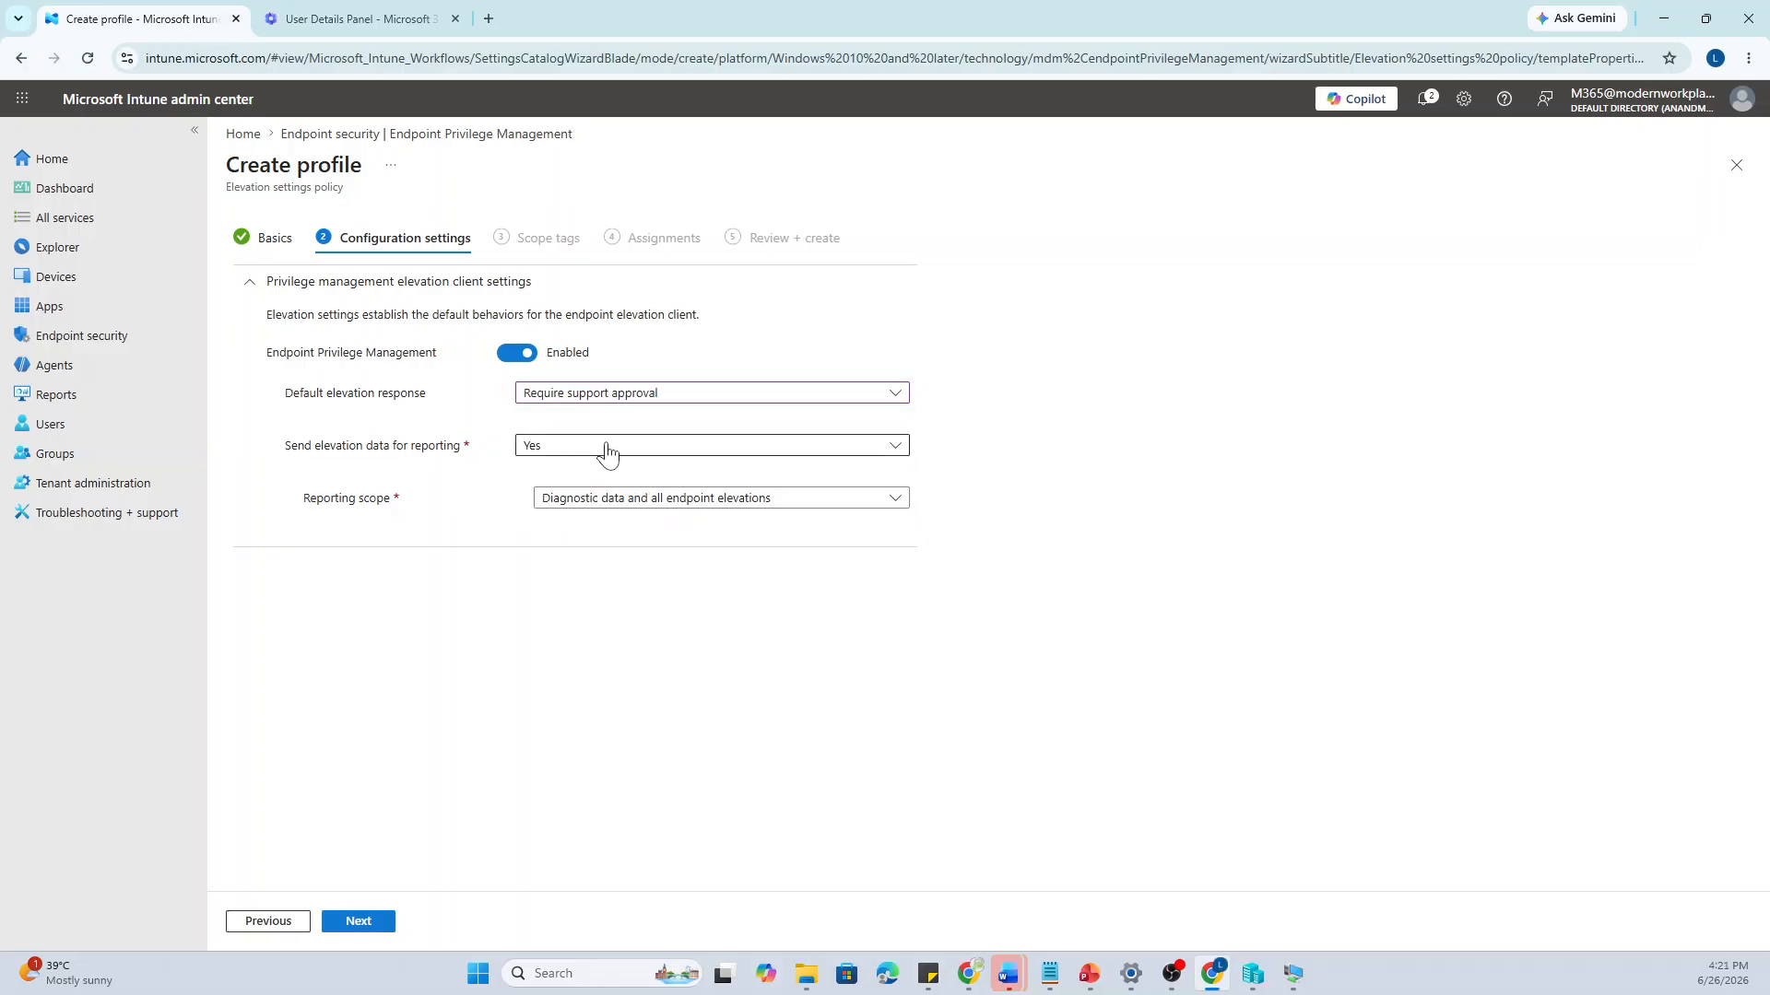
left_click(606, 447)
left_click(632, 396)
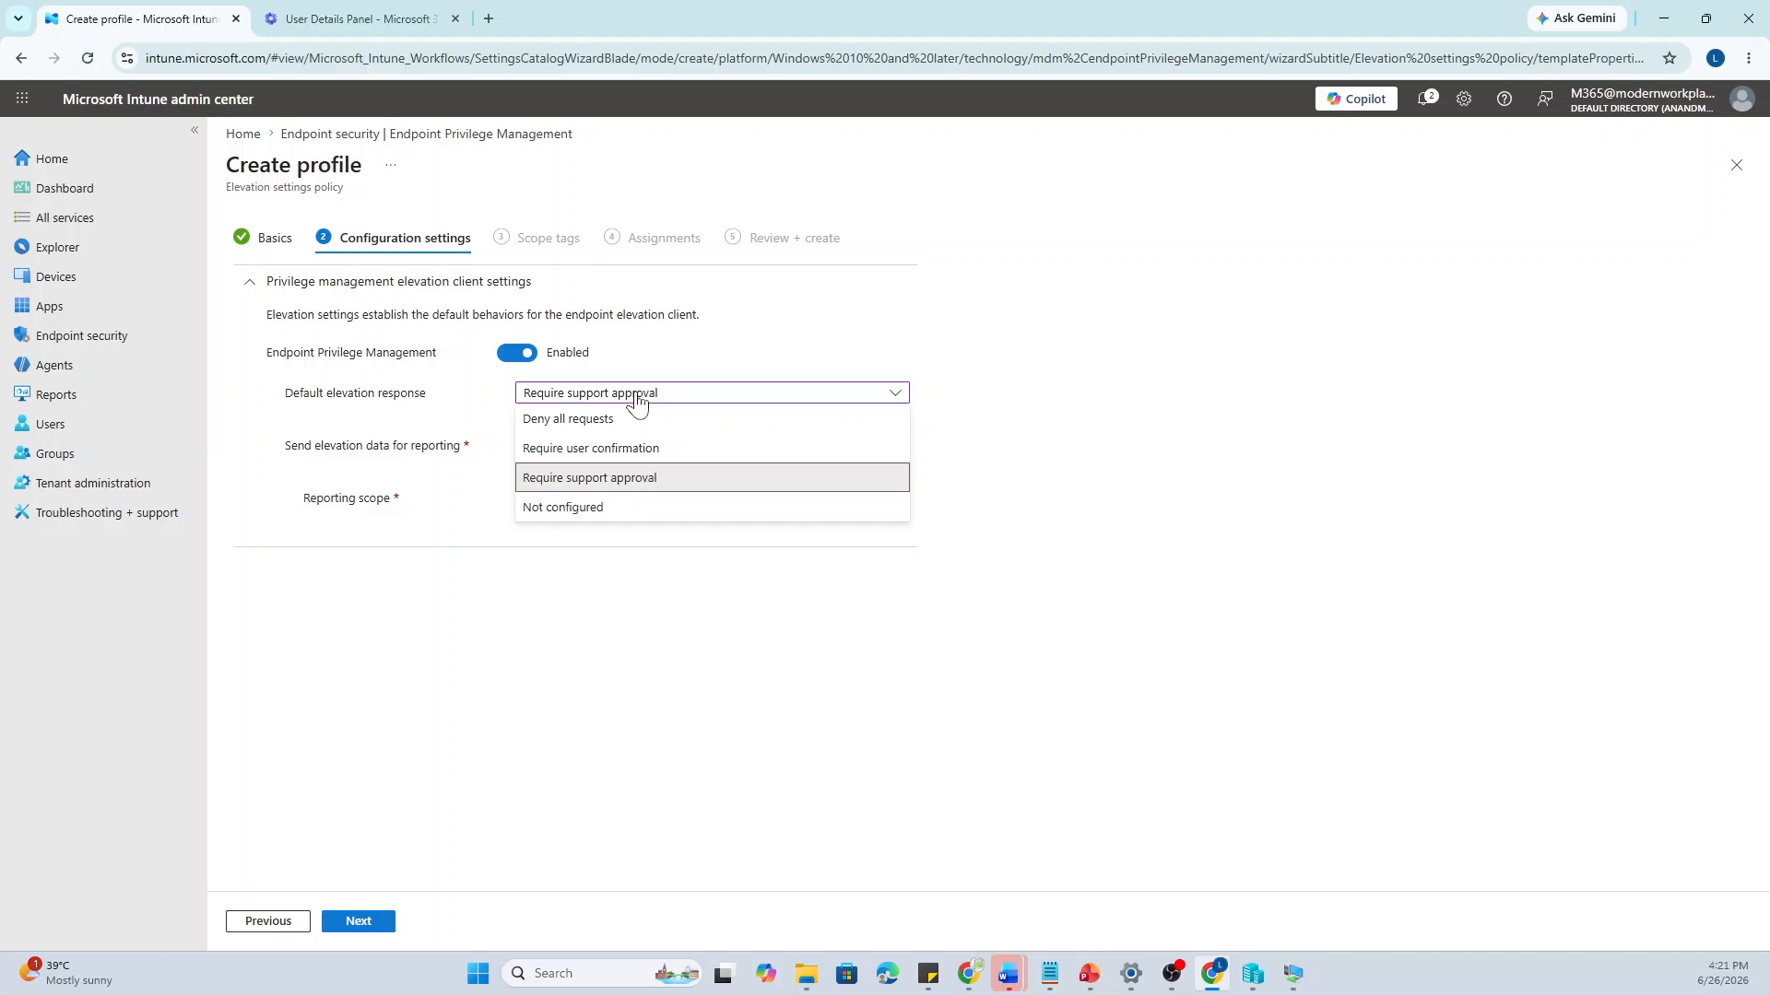
left_click(616, 424)
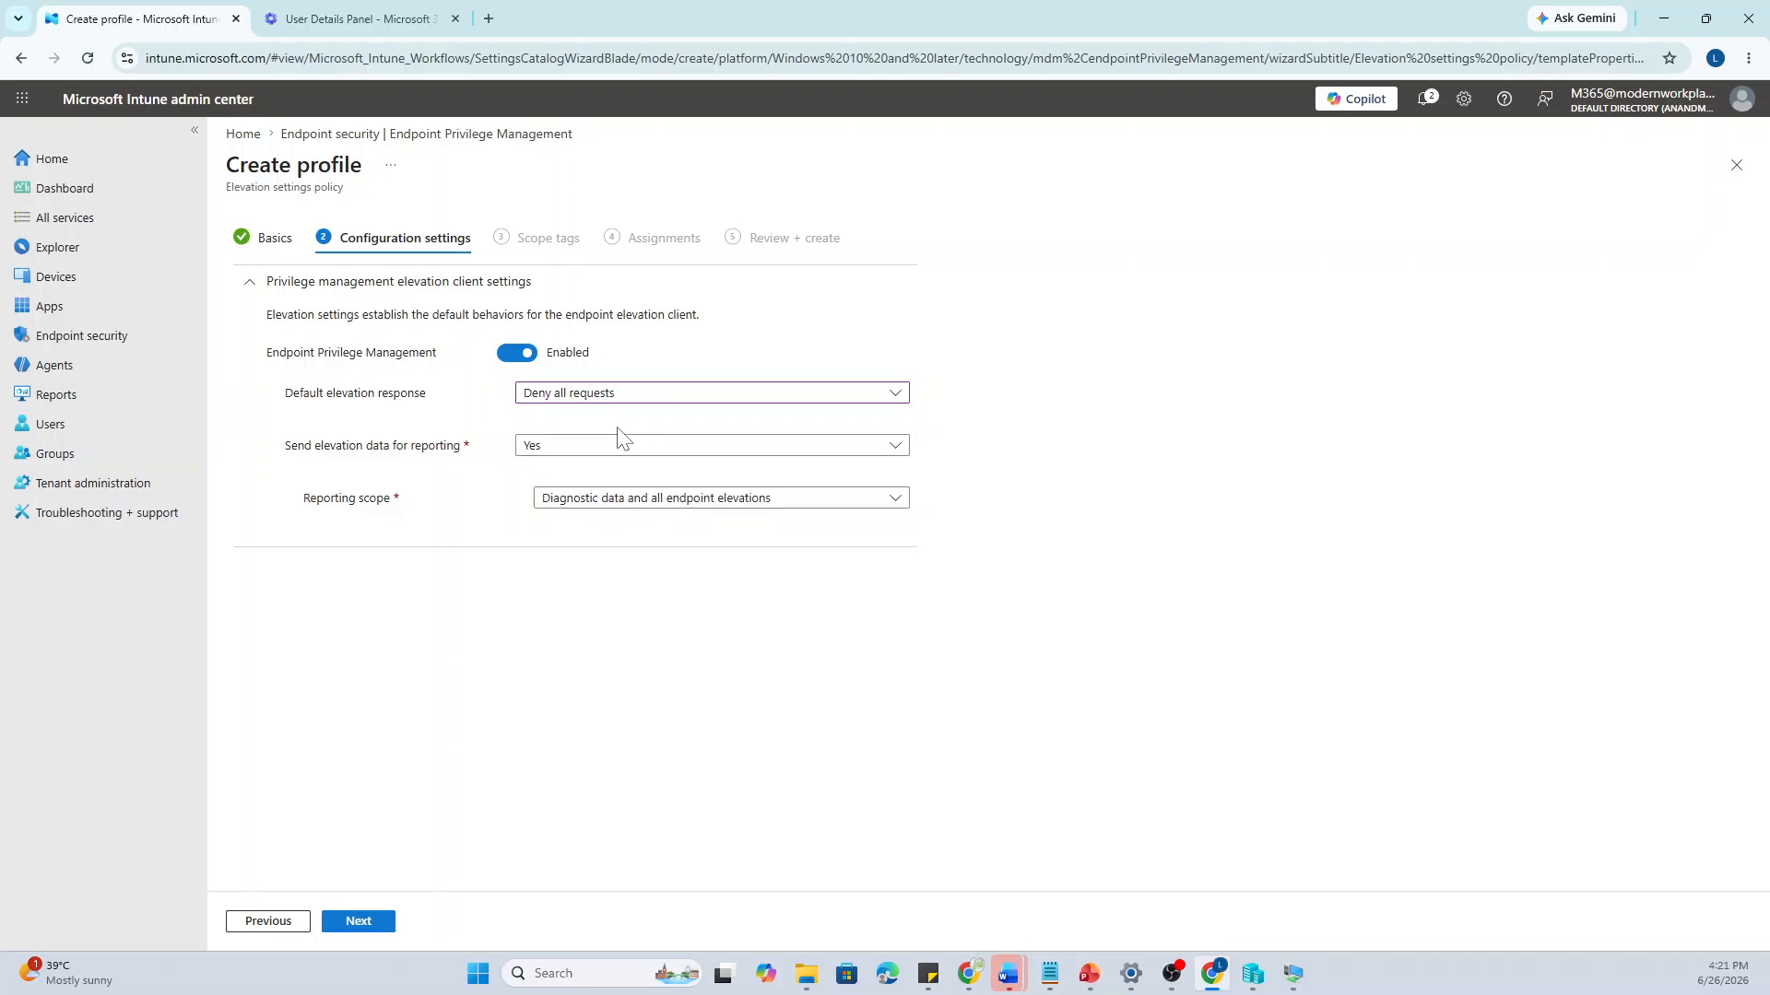
left_click(636, 397)
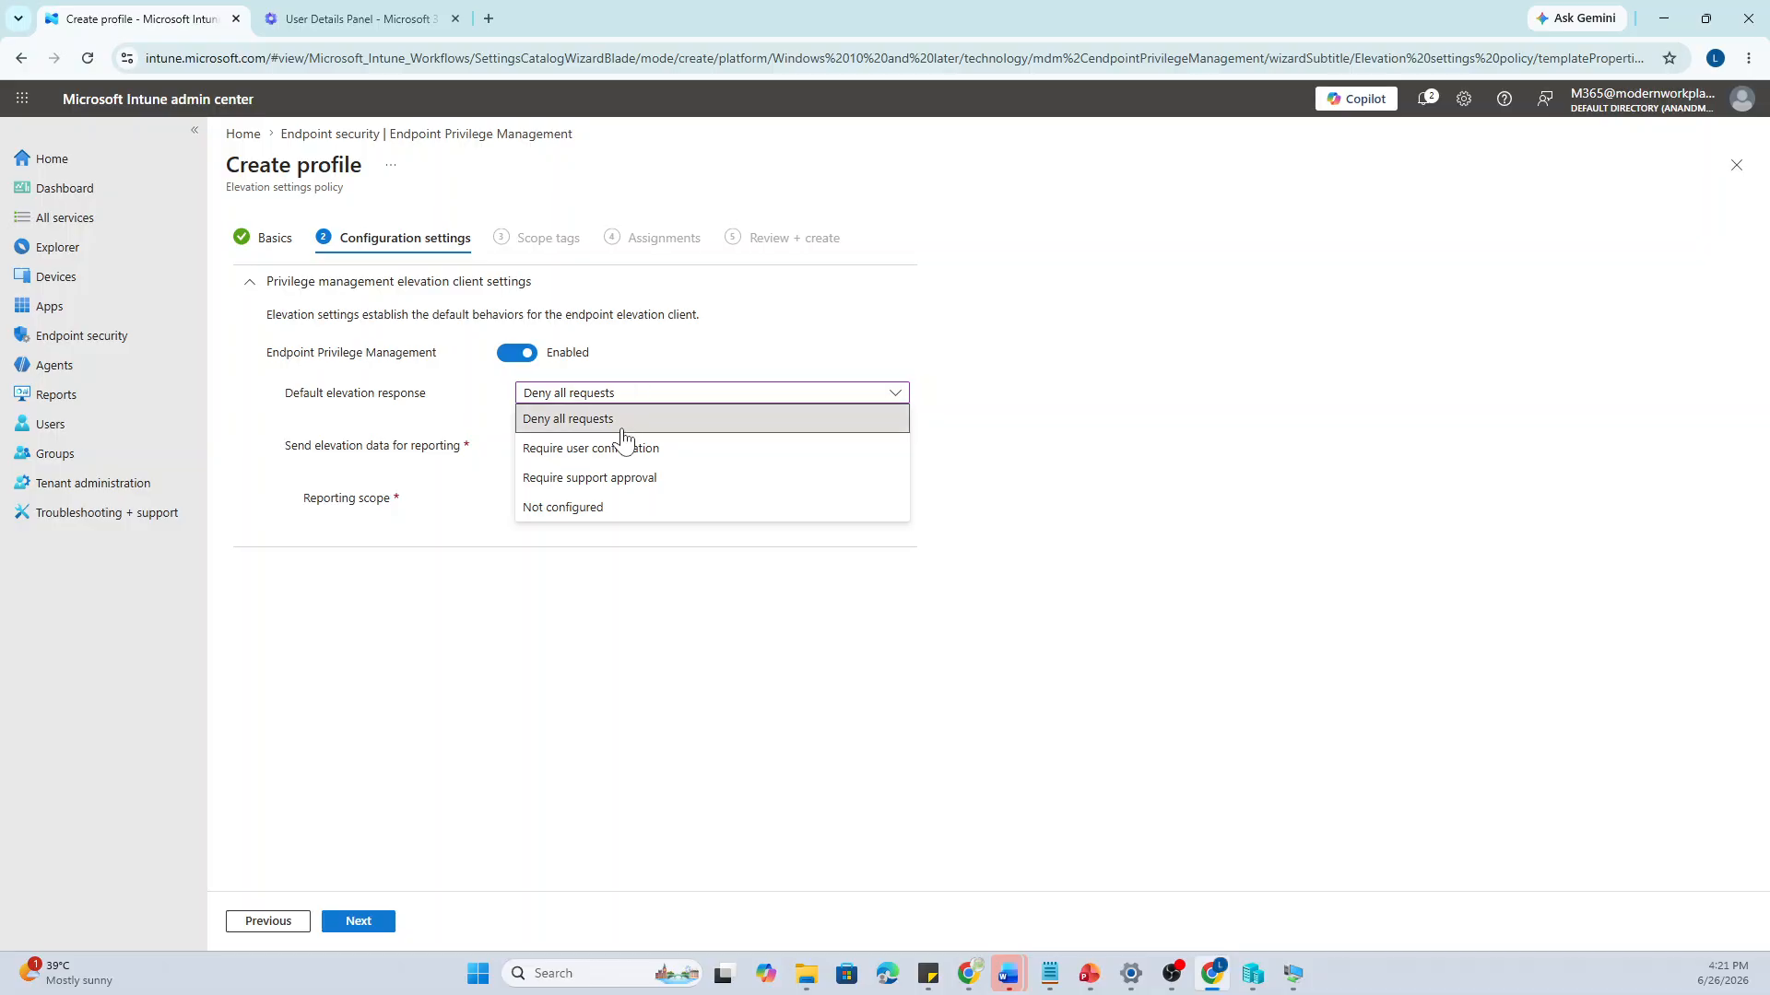
left_click(620, 452)
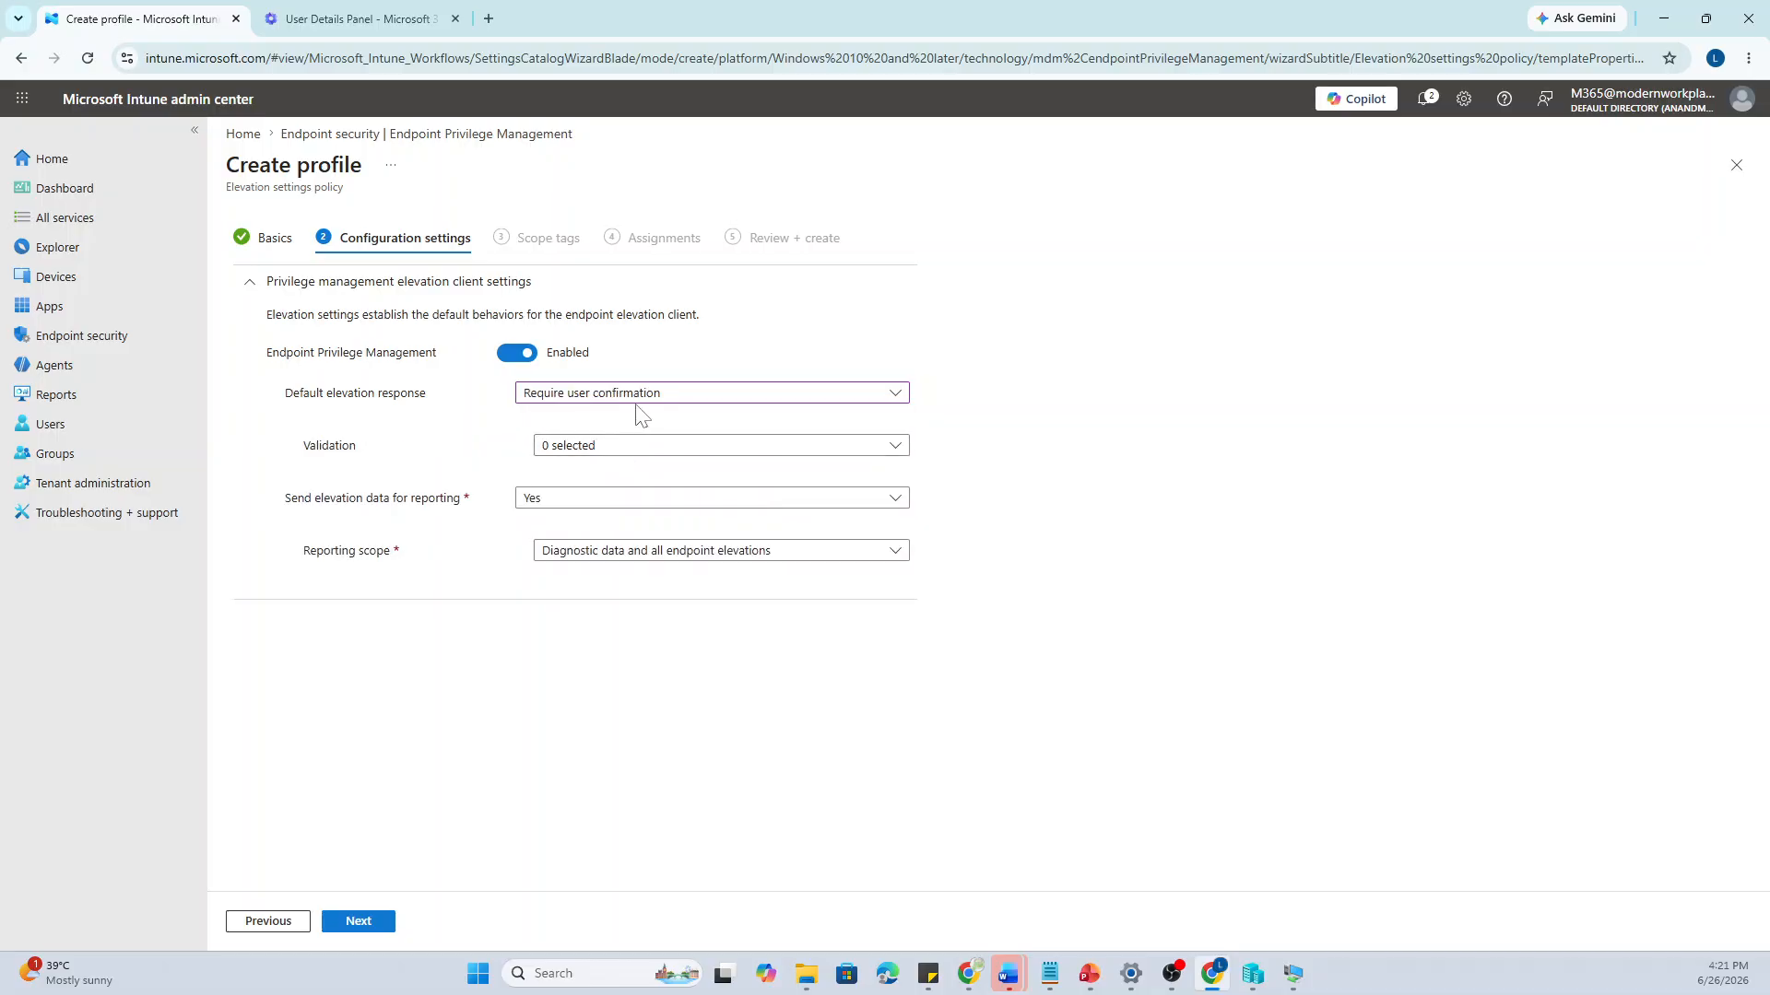
left_click(622, 455)
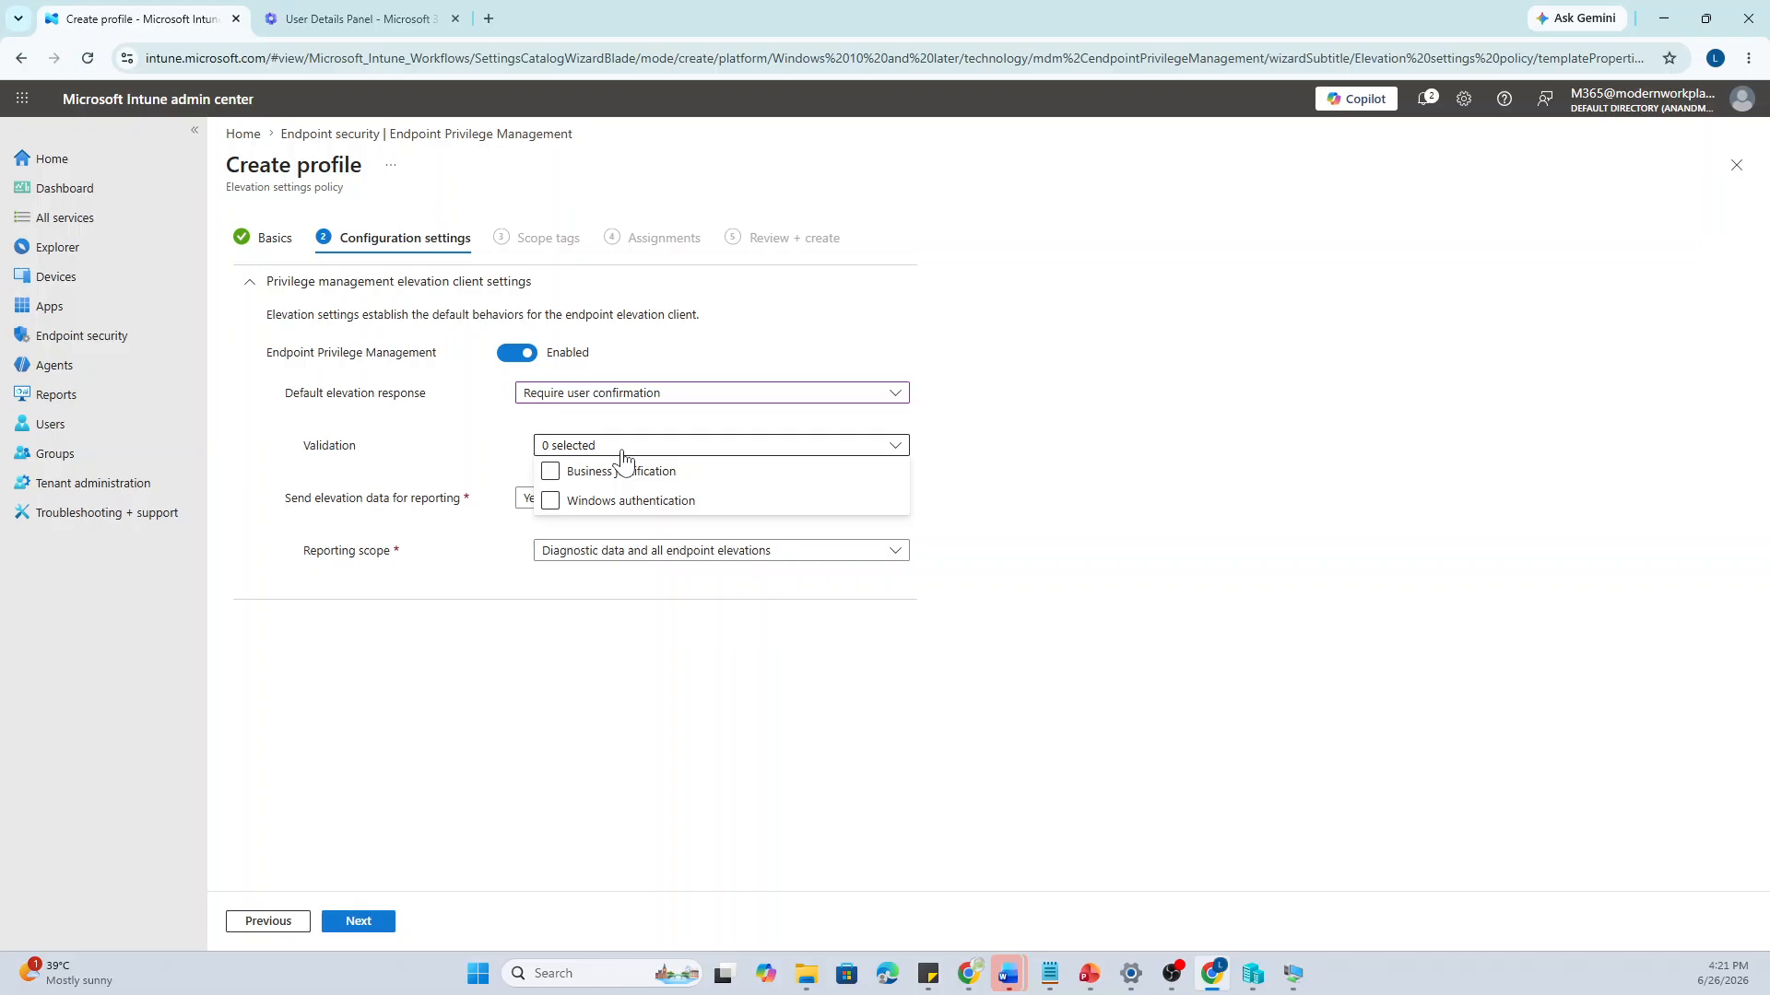
left_click(550, 471)
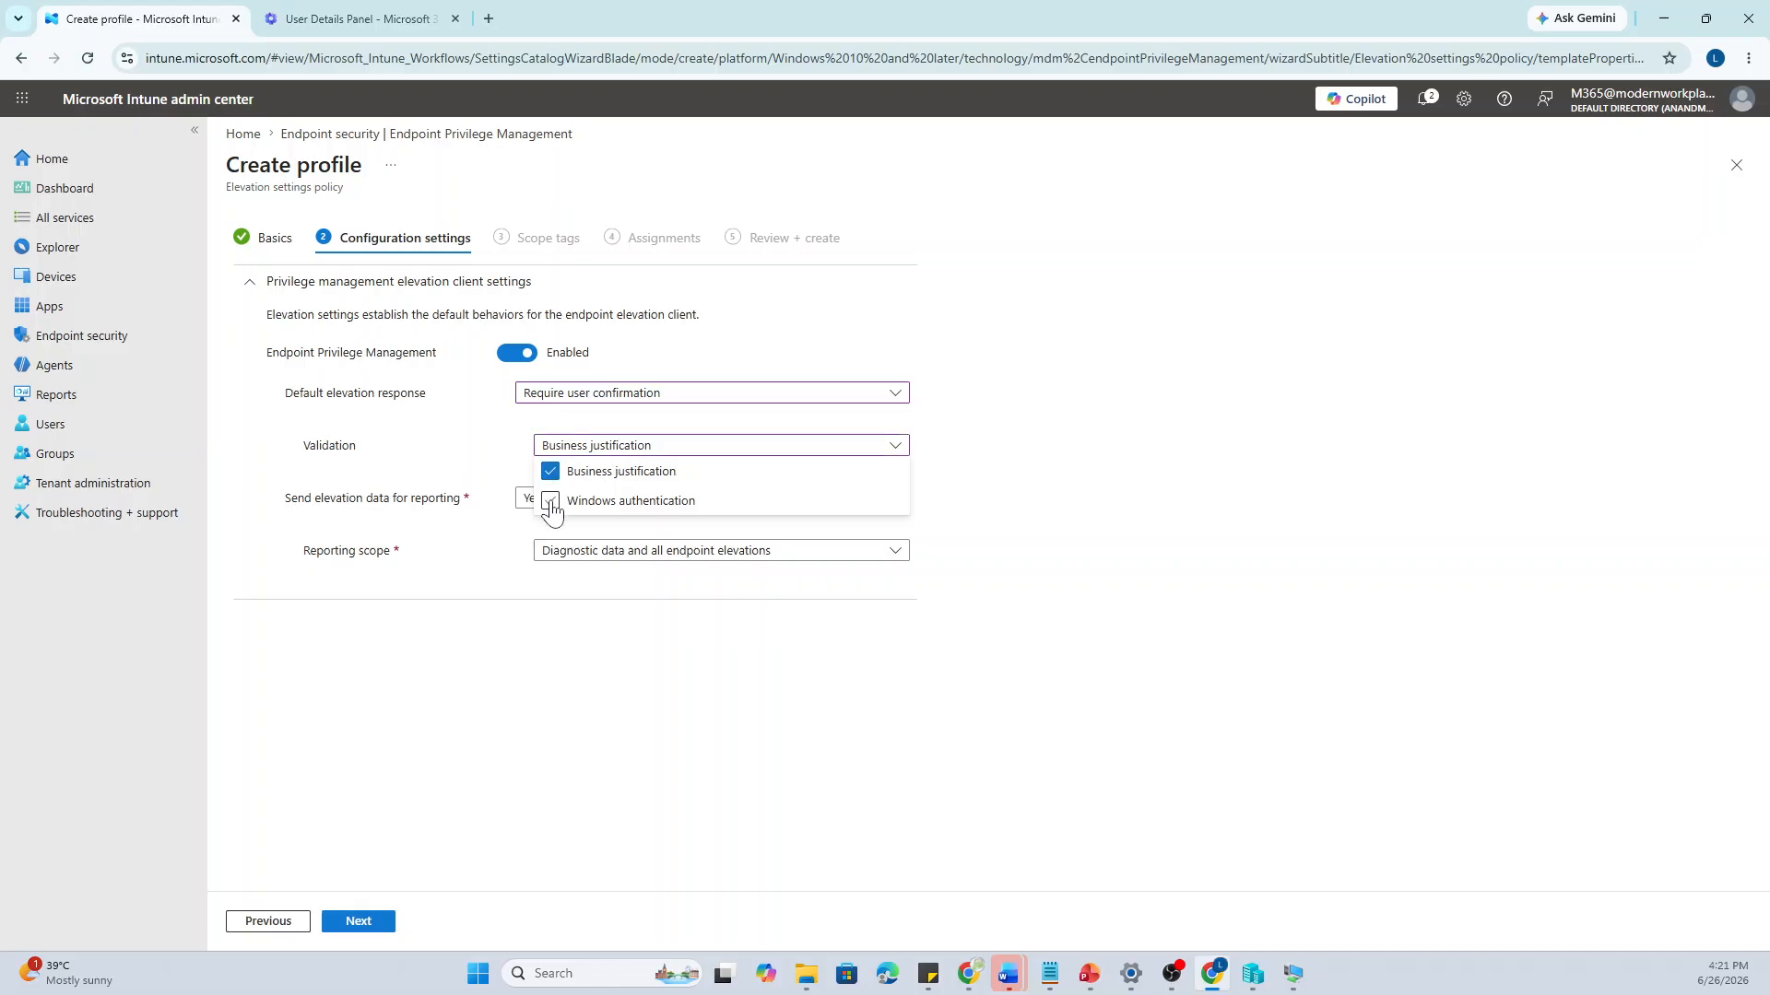
left_click(551, 501)
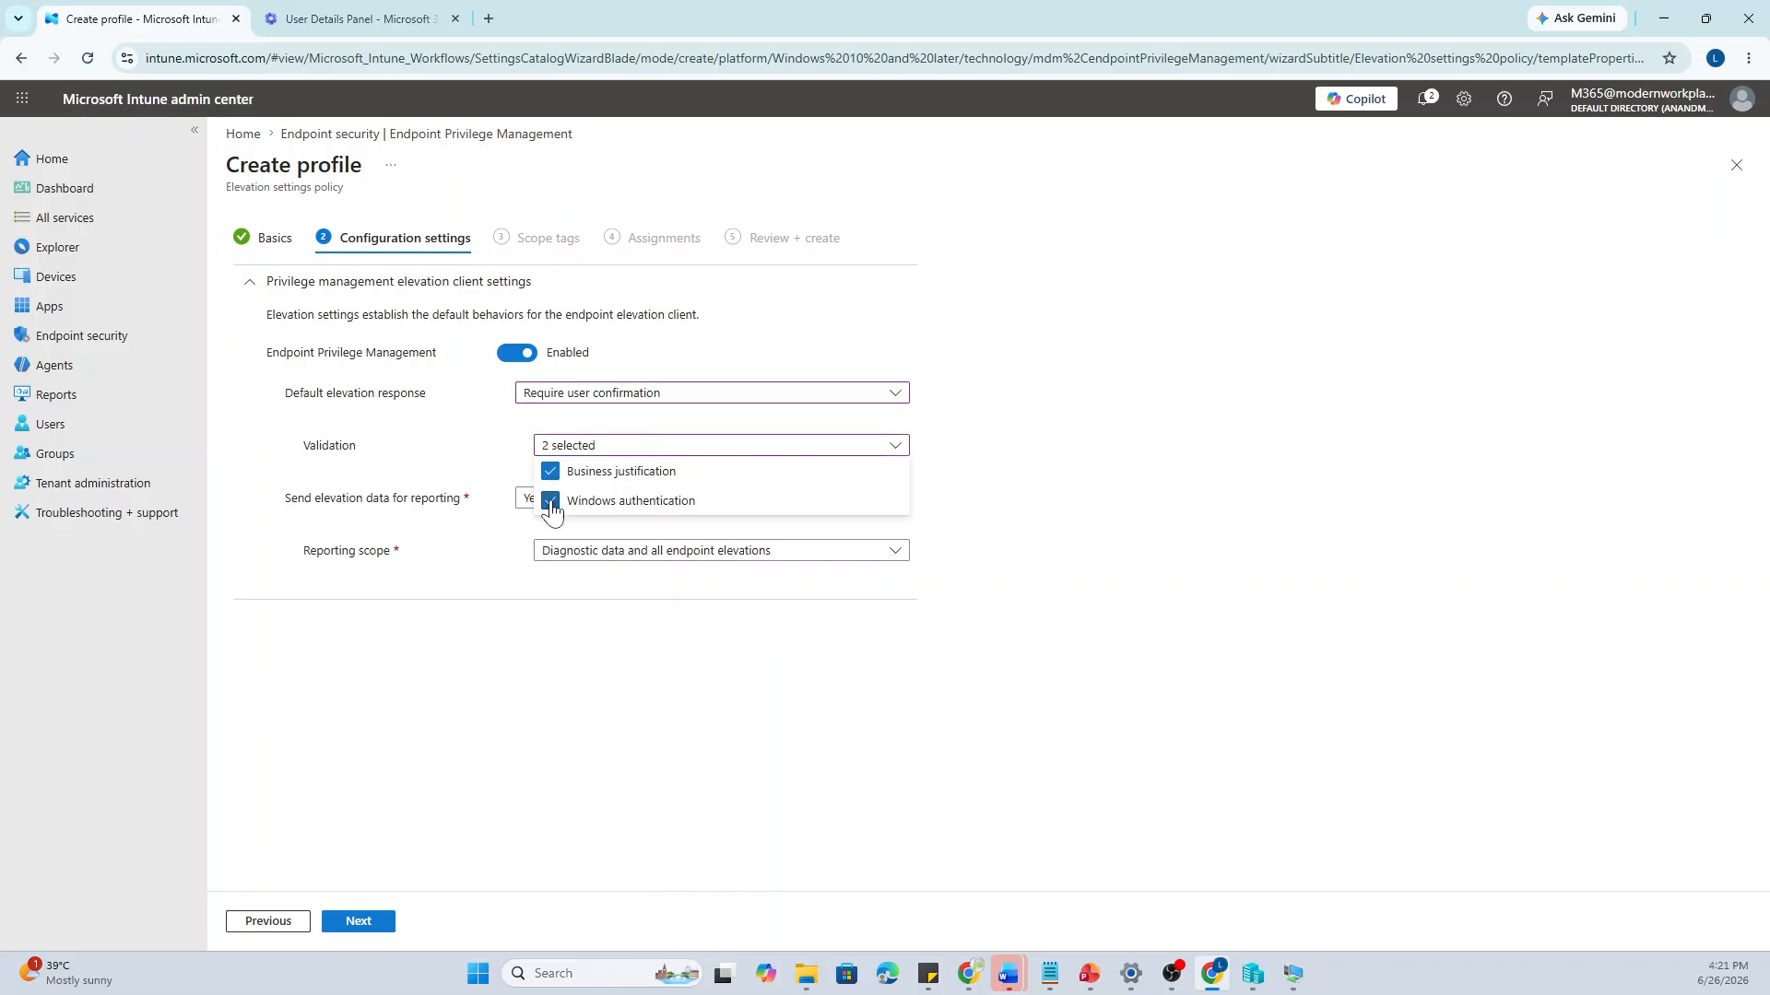
left_click(493, 405)
Settle on Require user confirmation, Send elevation data Yes, and scope Diagnostic data and all endpoint elevations
left_click(615, 399)
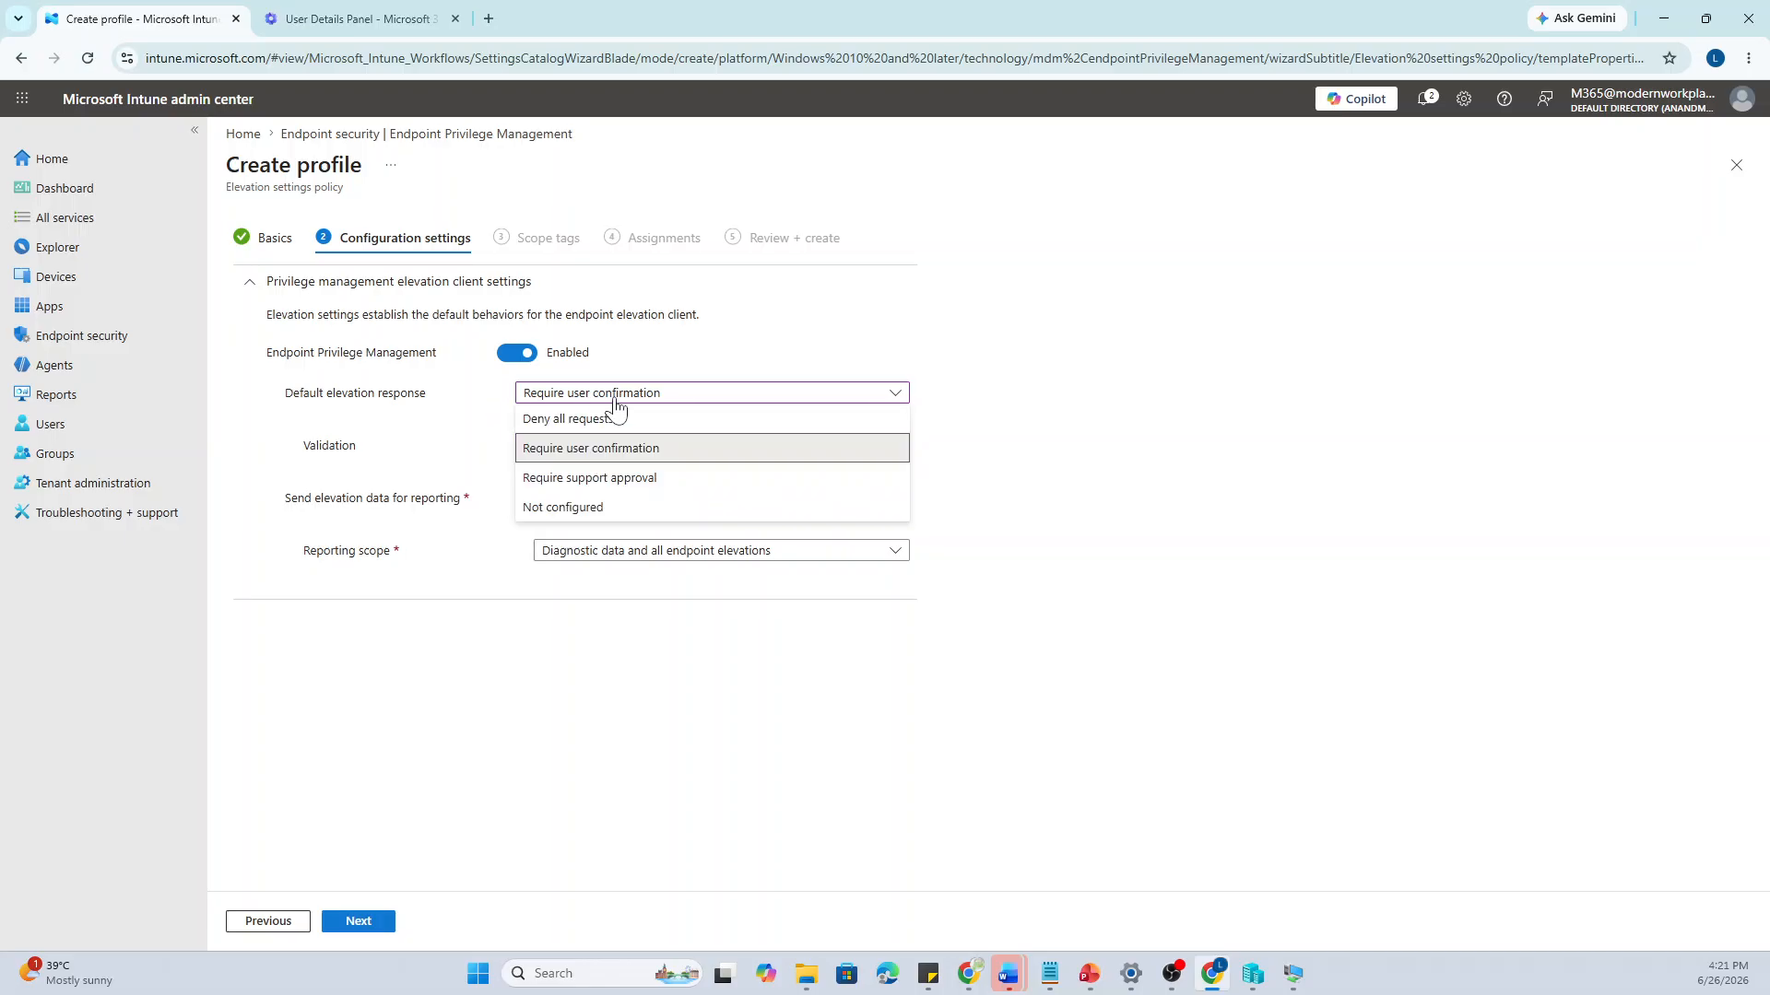
left_click(613, 479)
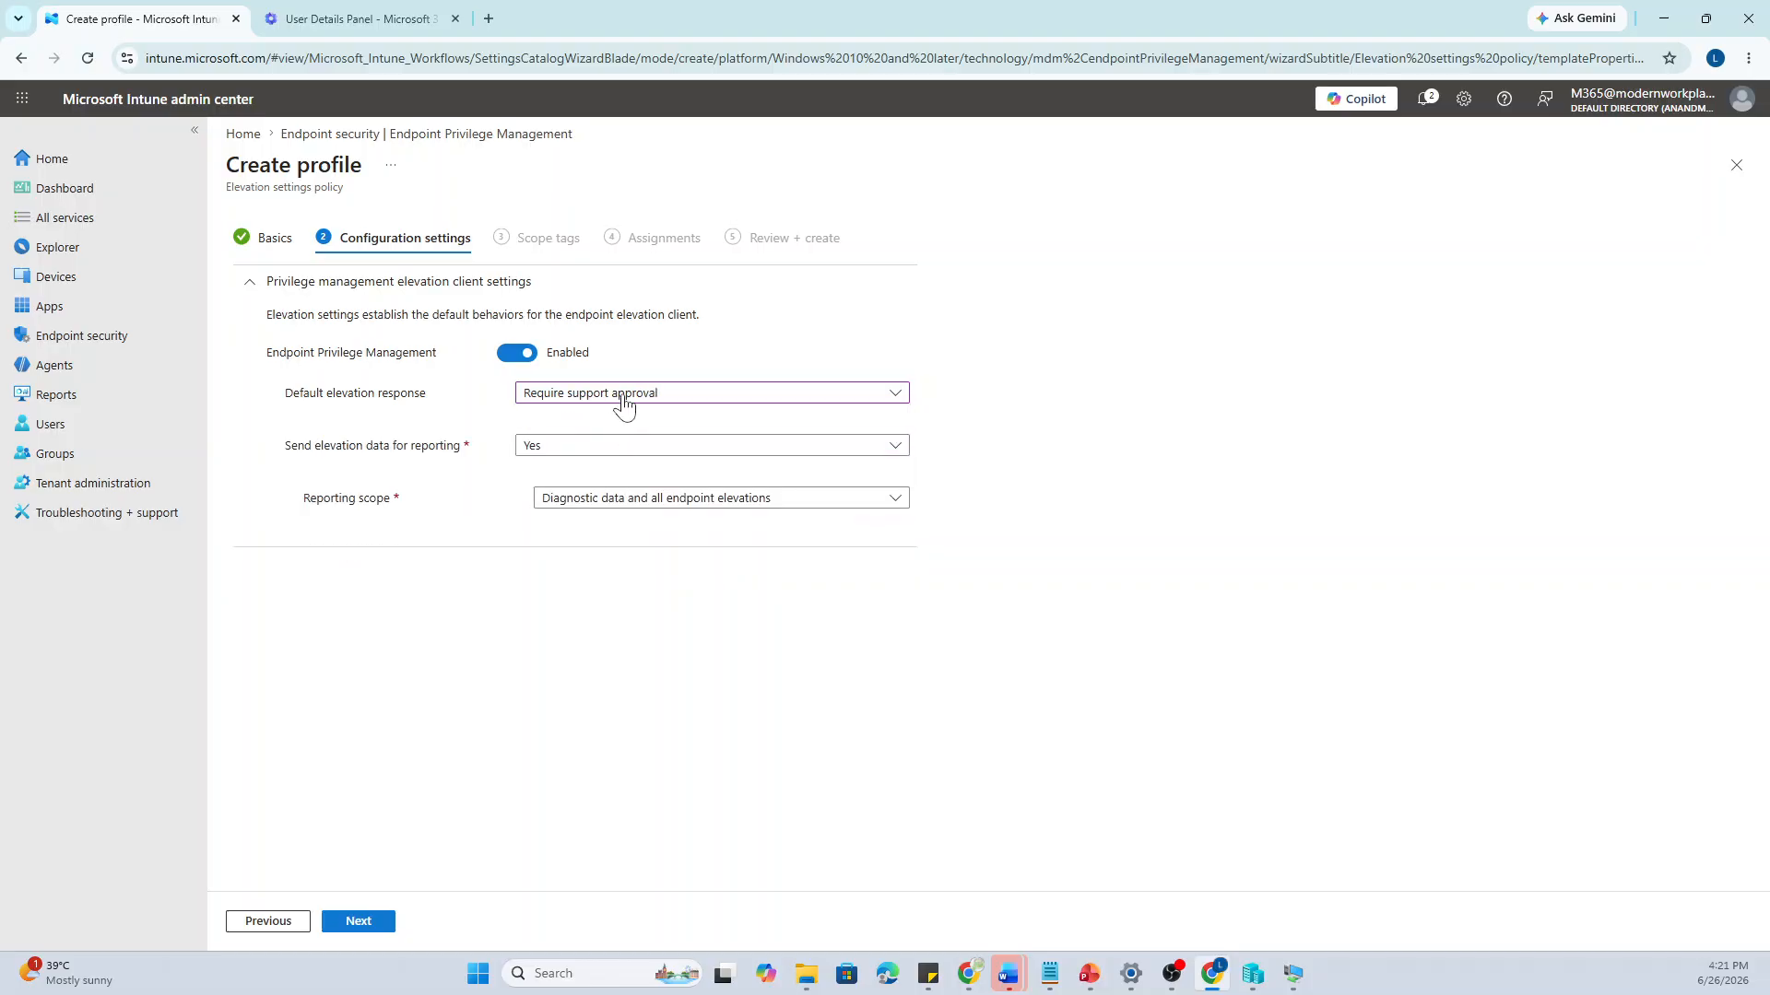
left_click(603, 451)
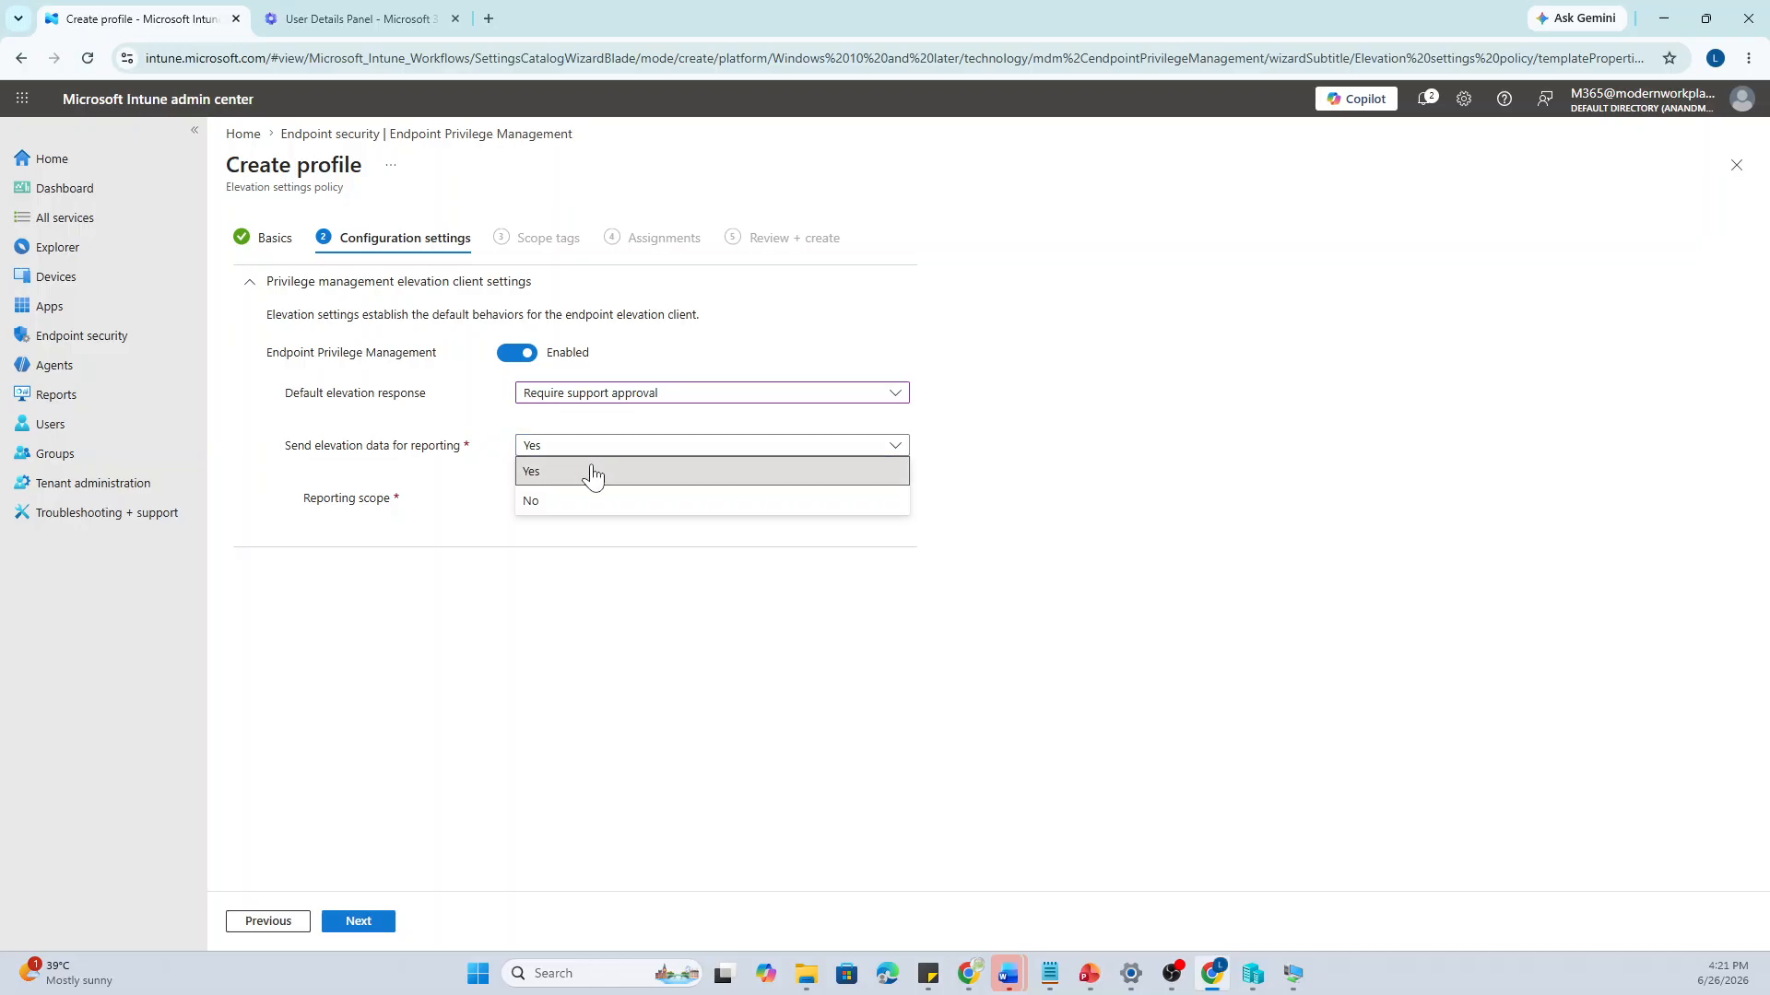
left_click(592, 472)
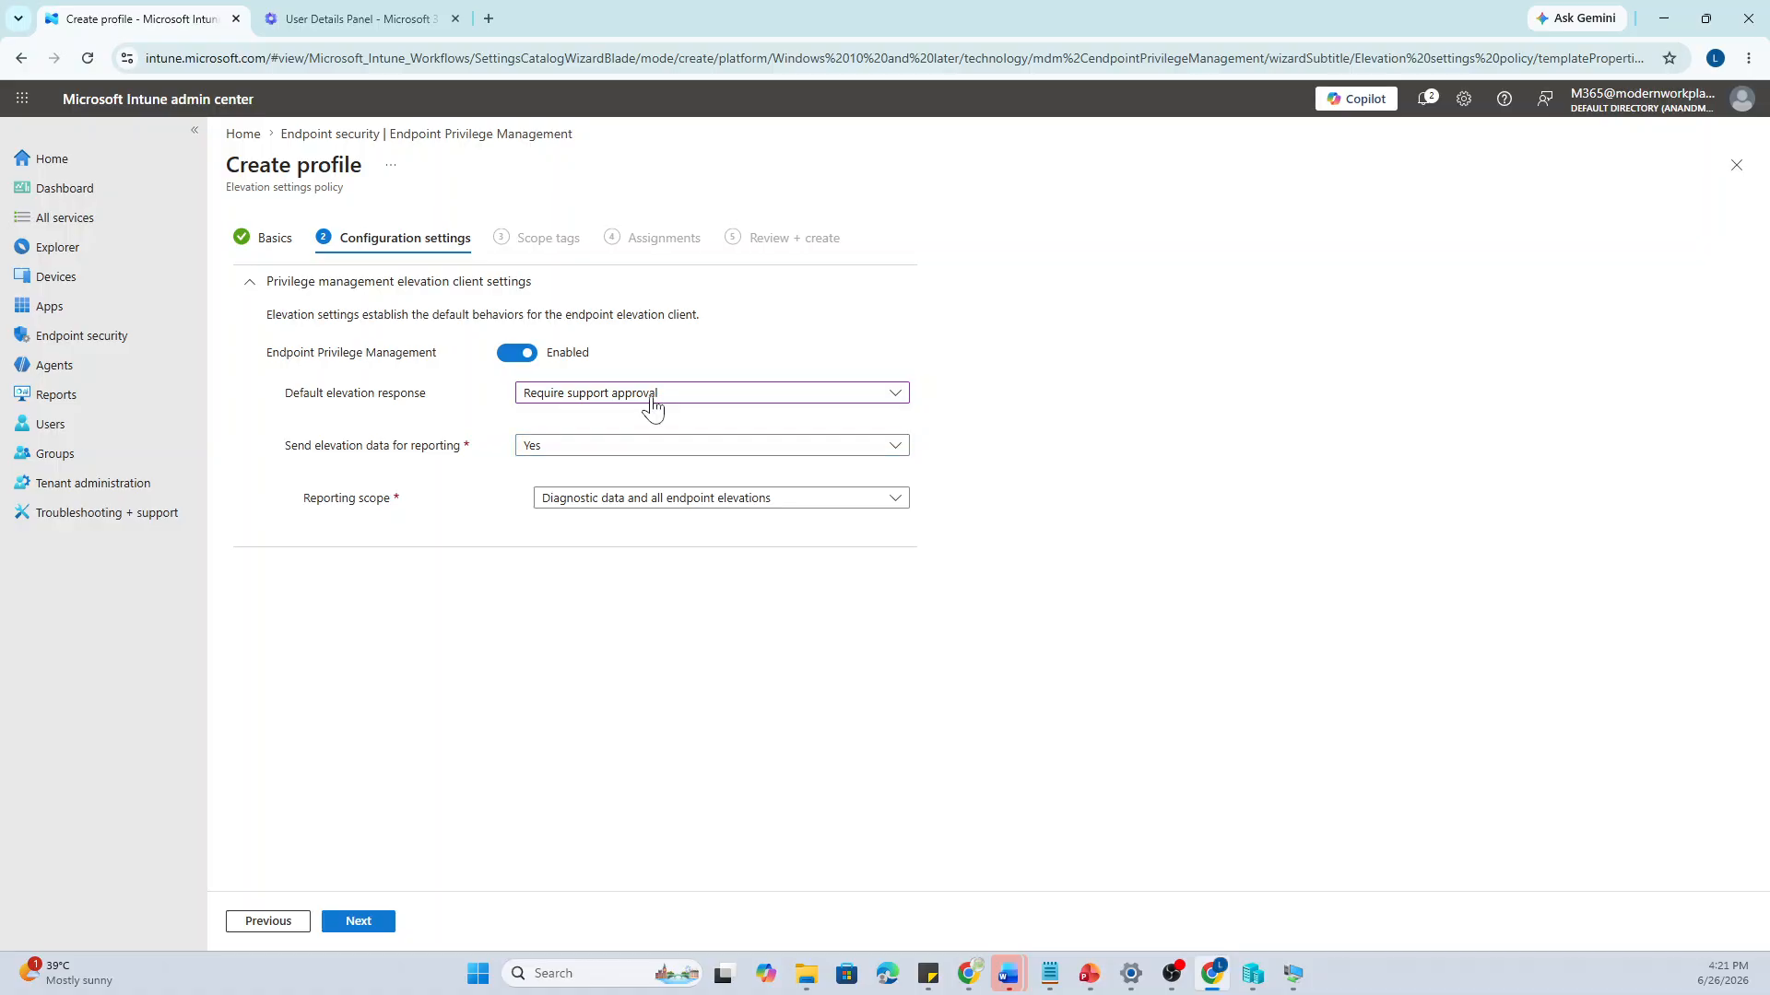
left_click(650, 399)
left_click(634, 452)
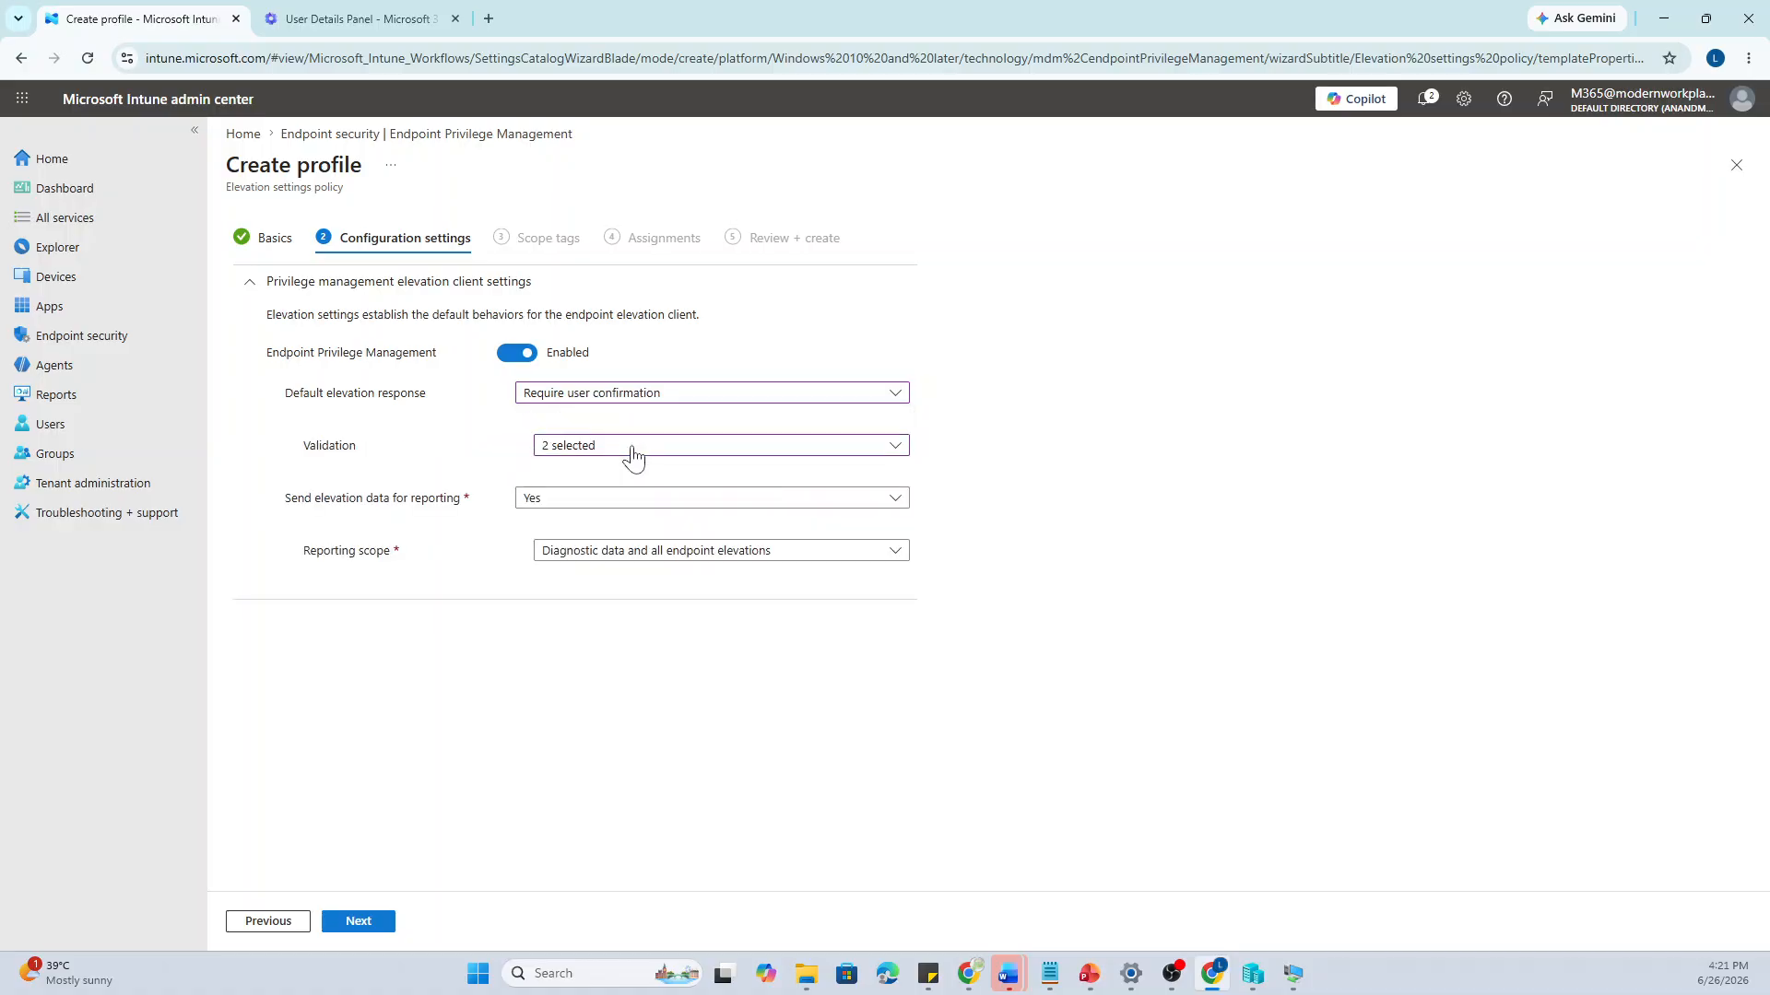
left_click(569, 500)
left_click(569, 521)
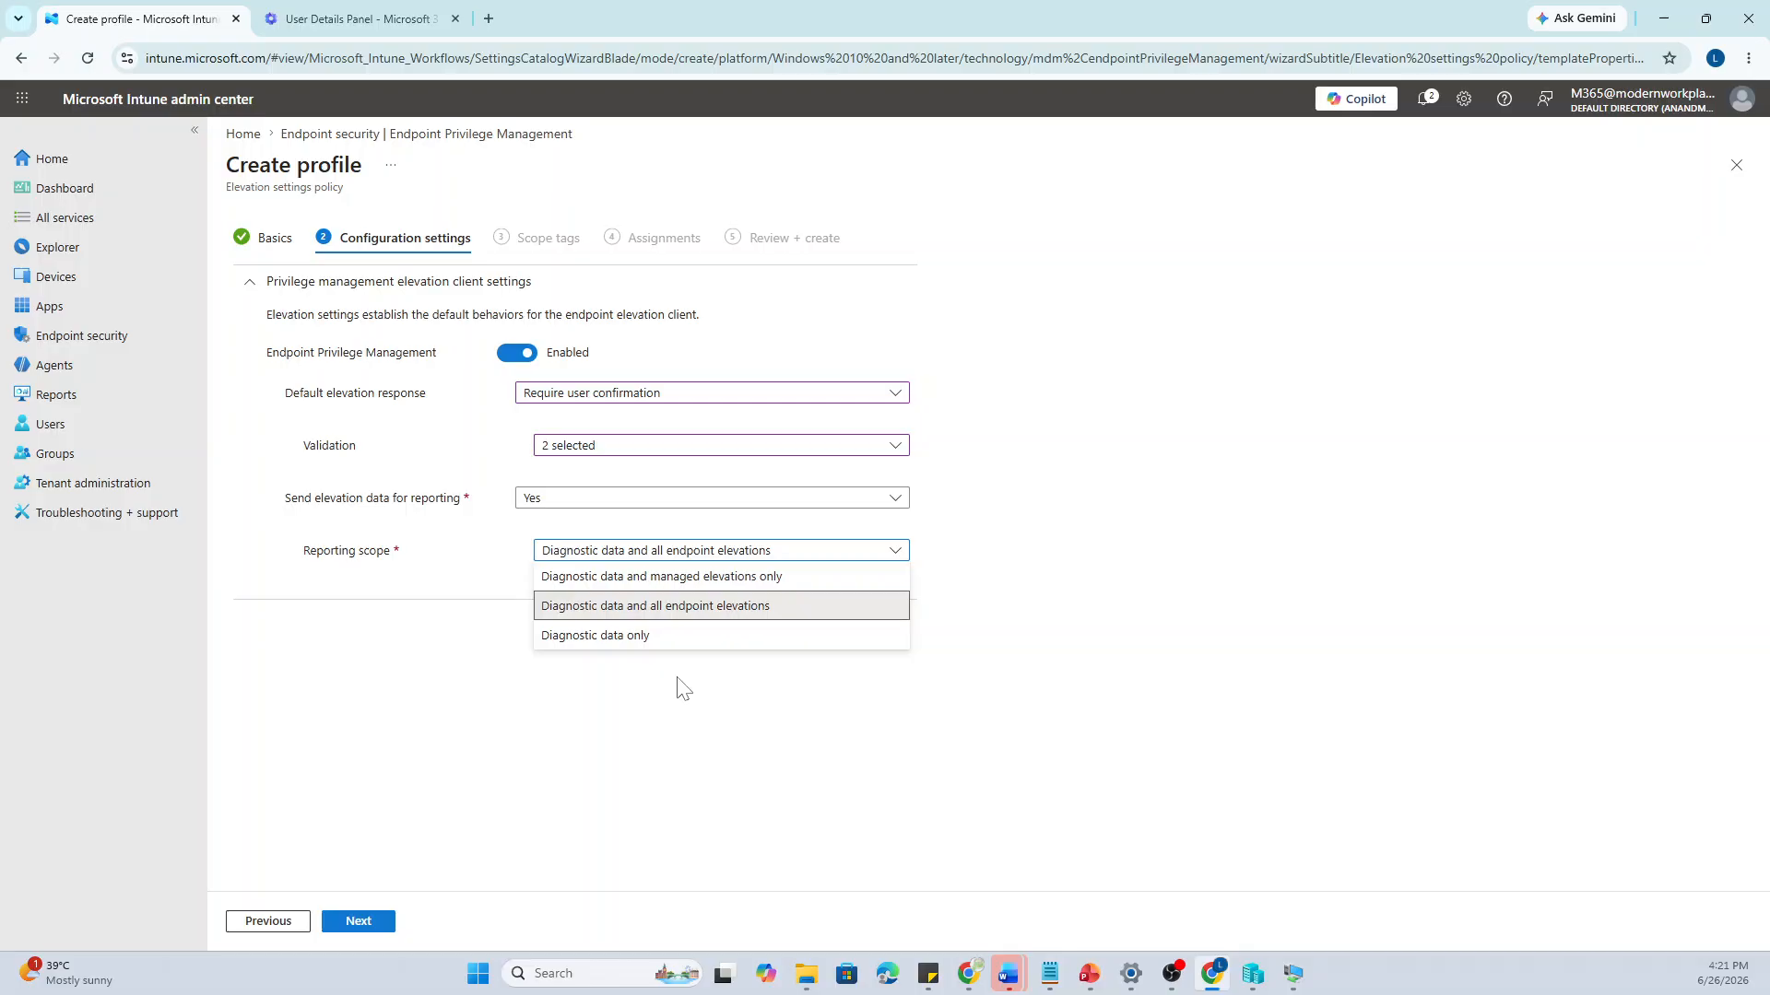
left_click(714, 618)
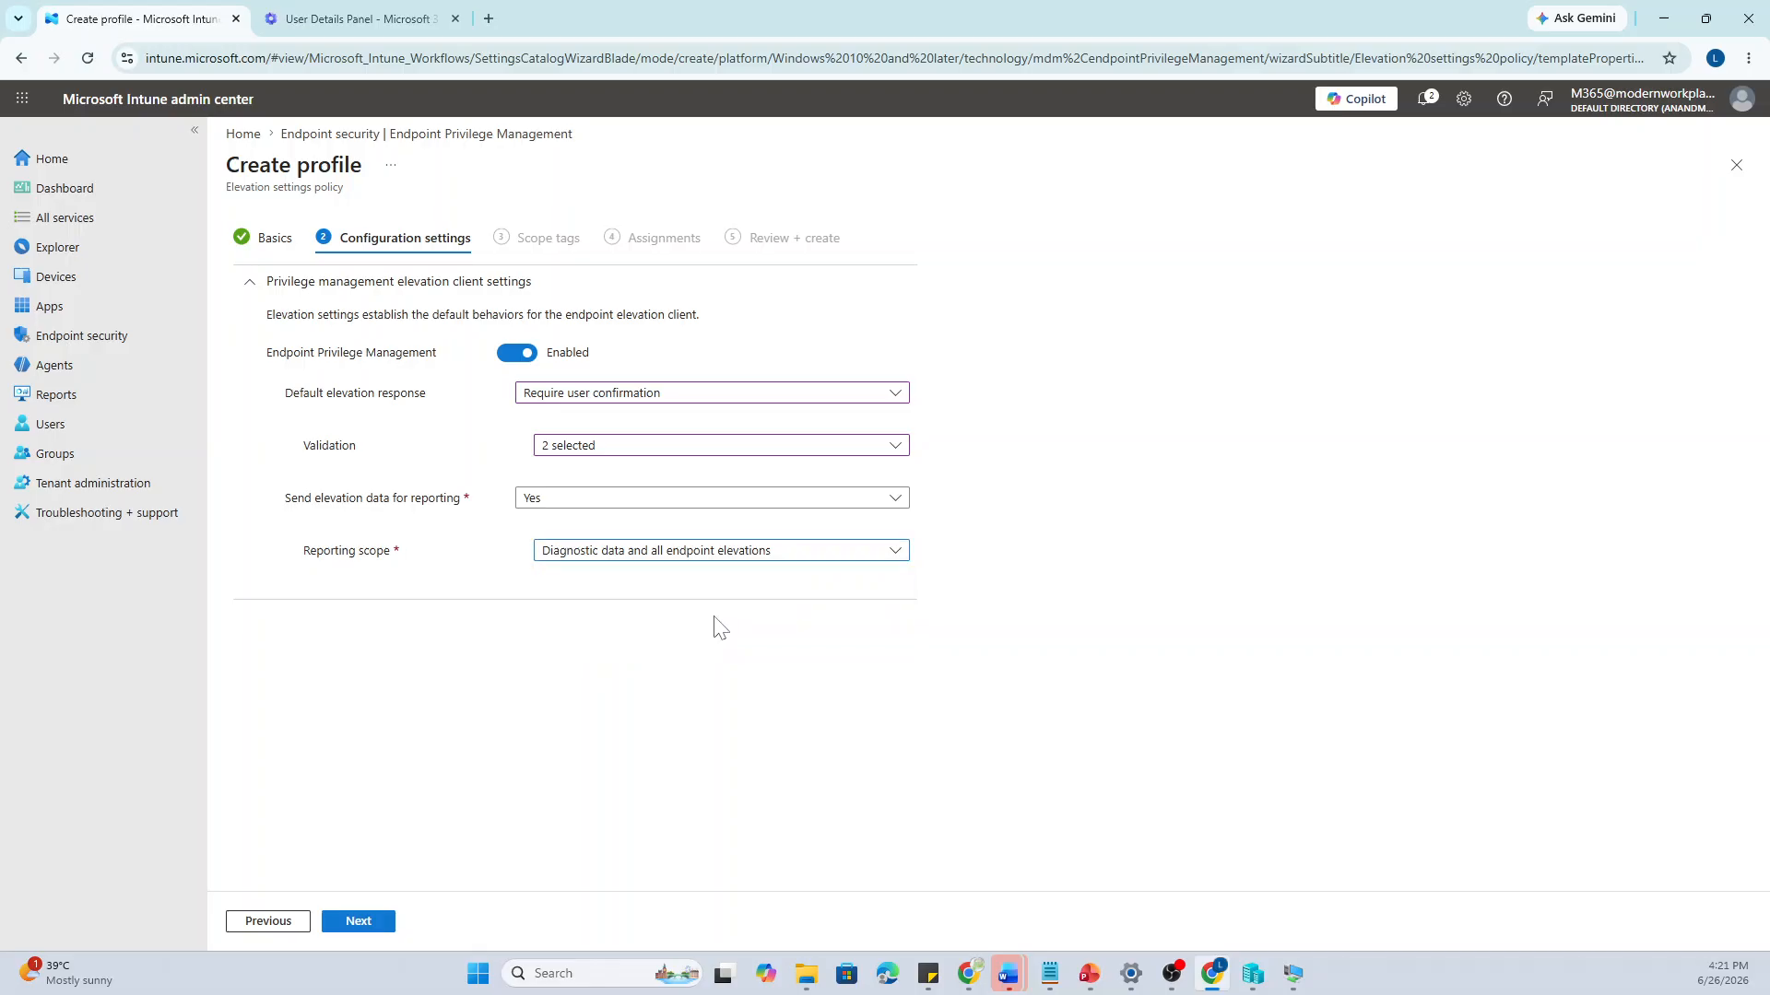
Advance past Scope tags to Assignments and start searching for the EPM group to include
left_click(358, 921)
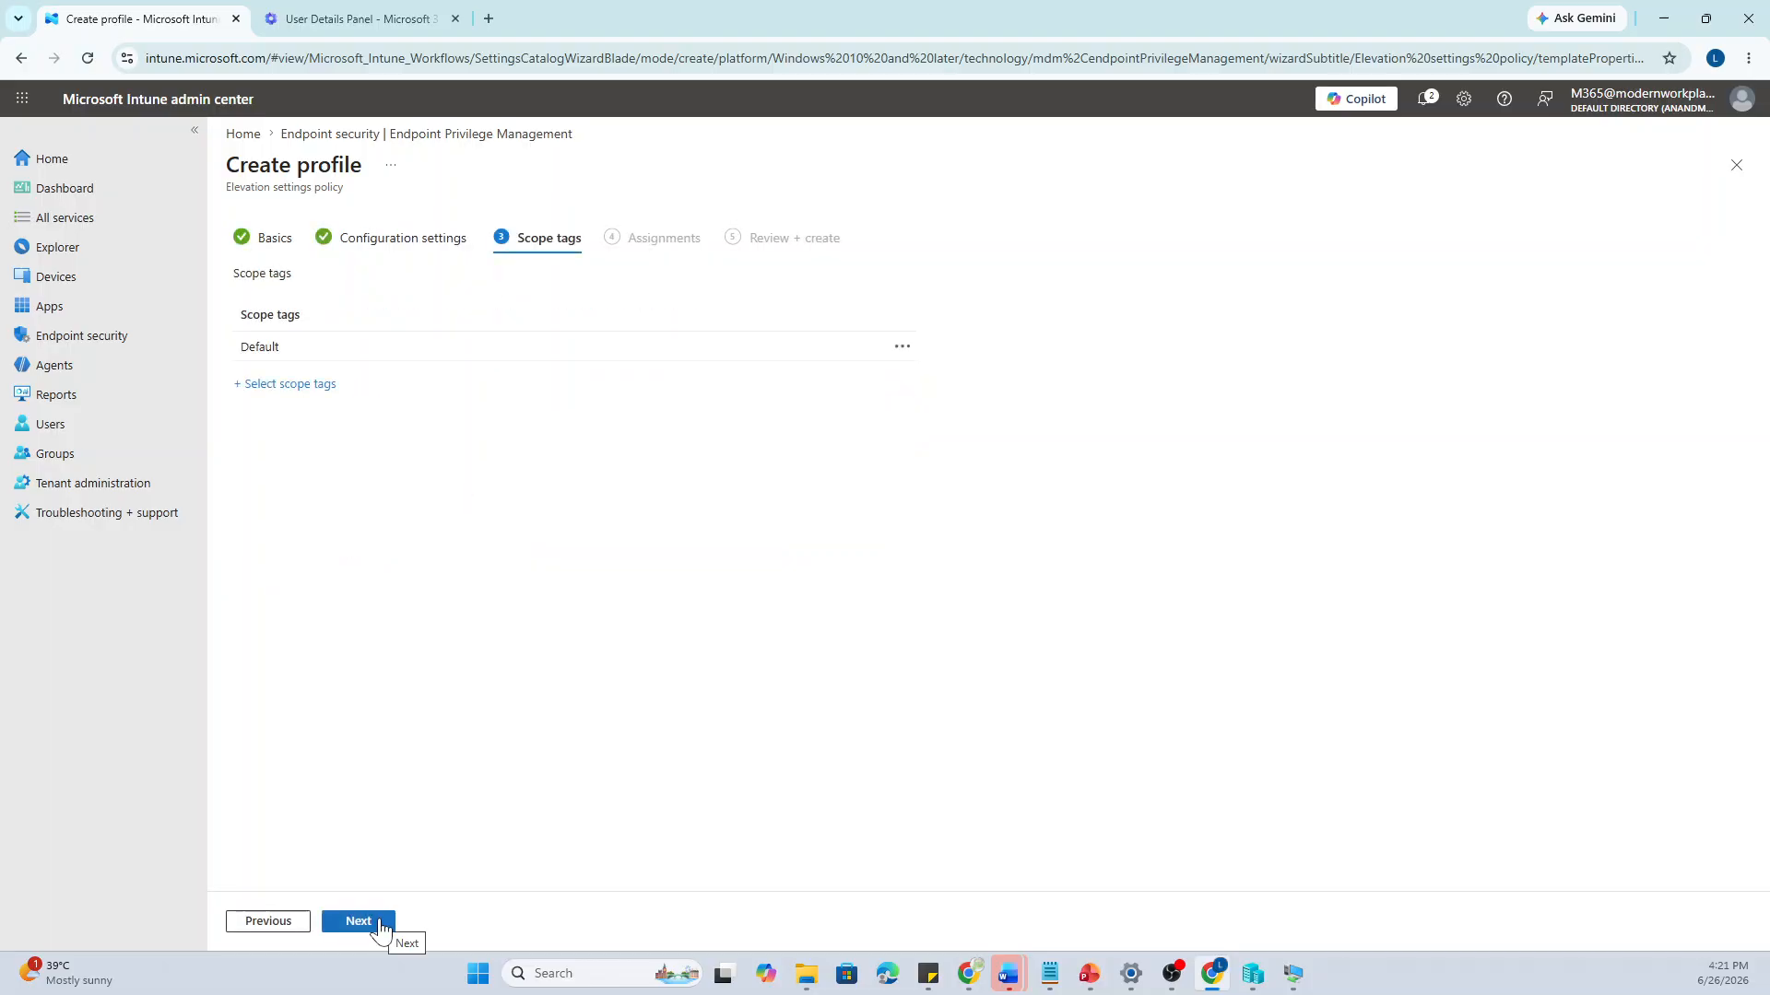
left_click(380, 924)
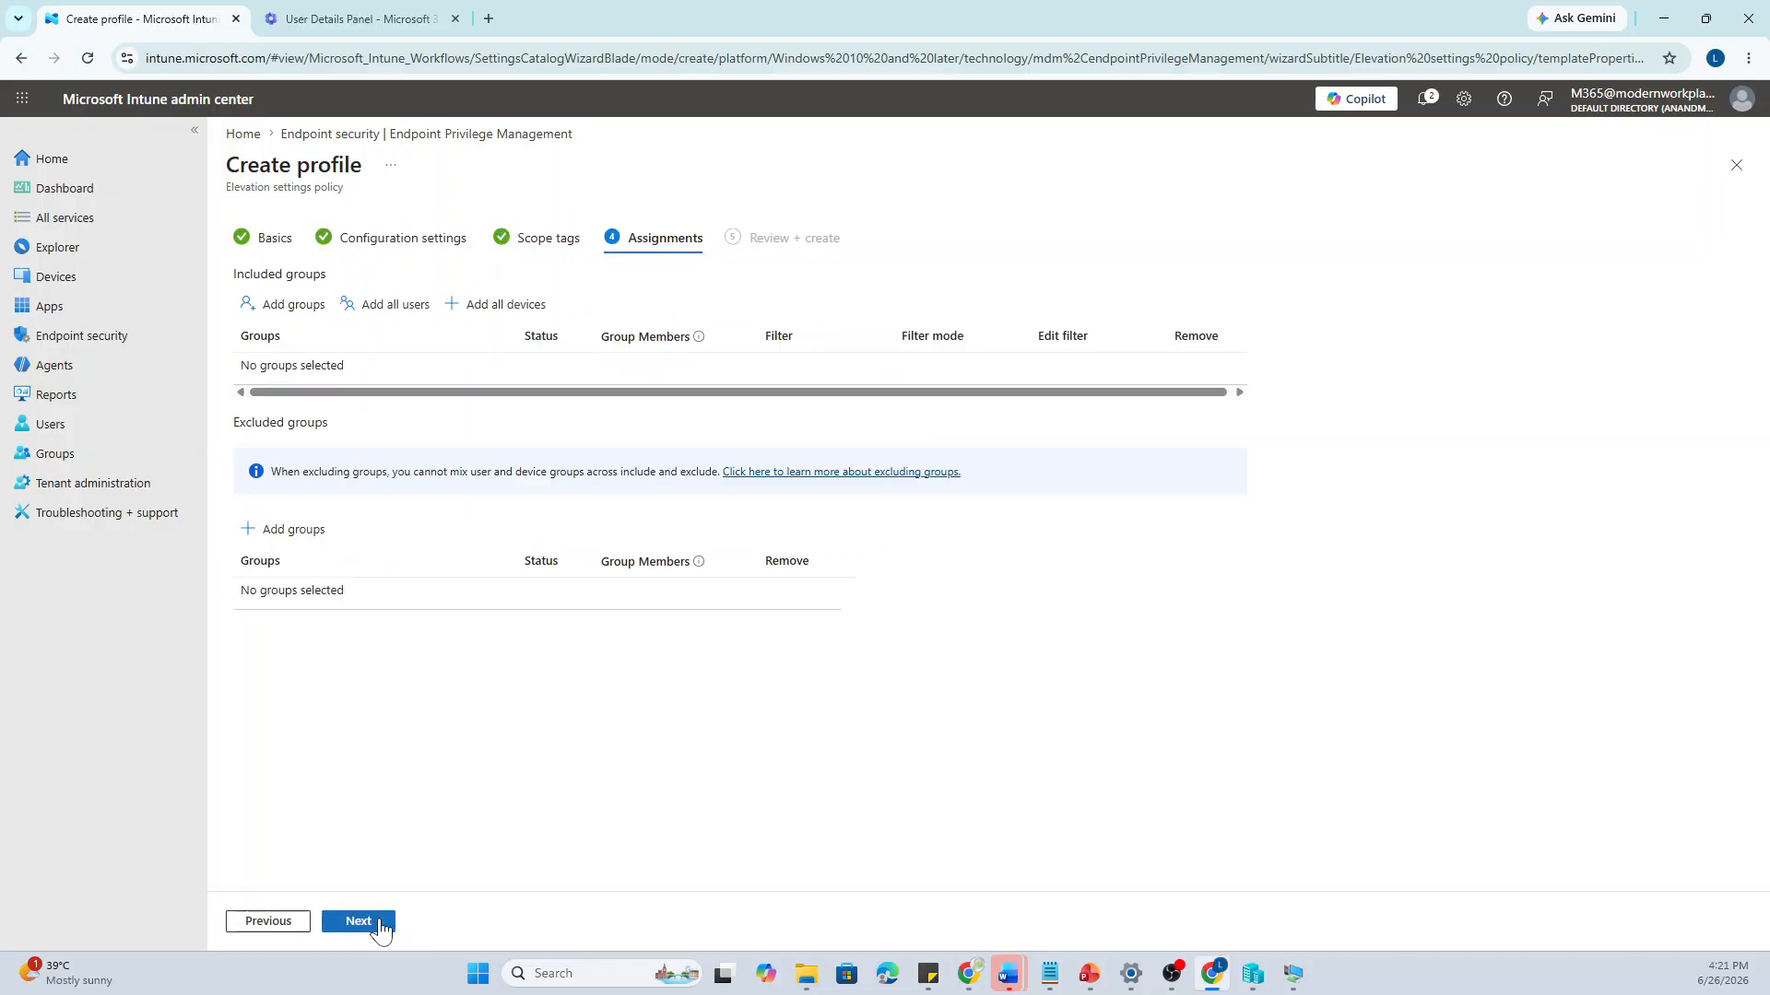
left_click(286, 302)
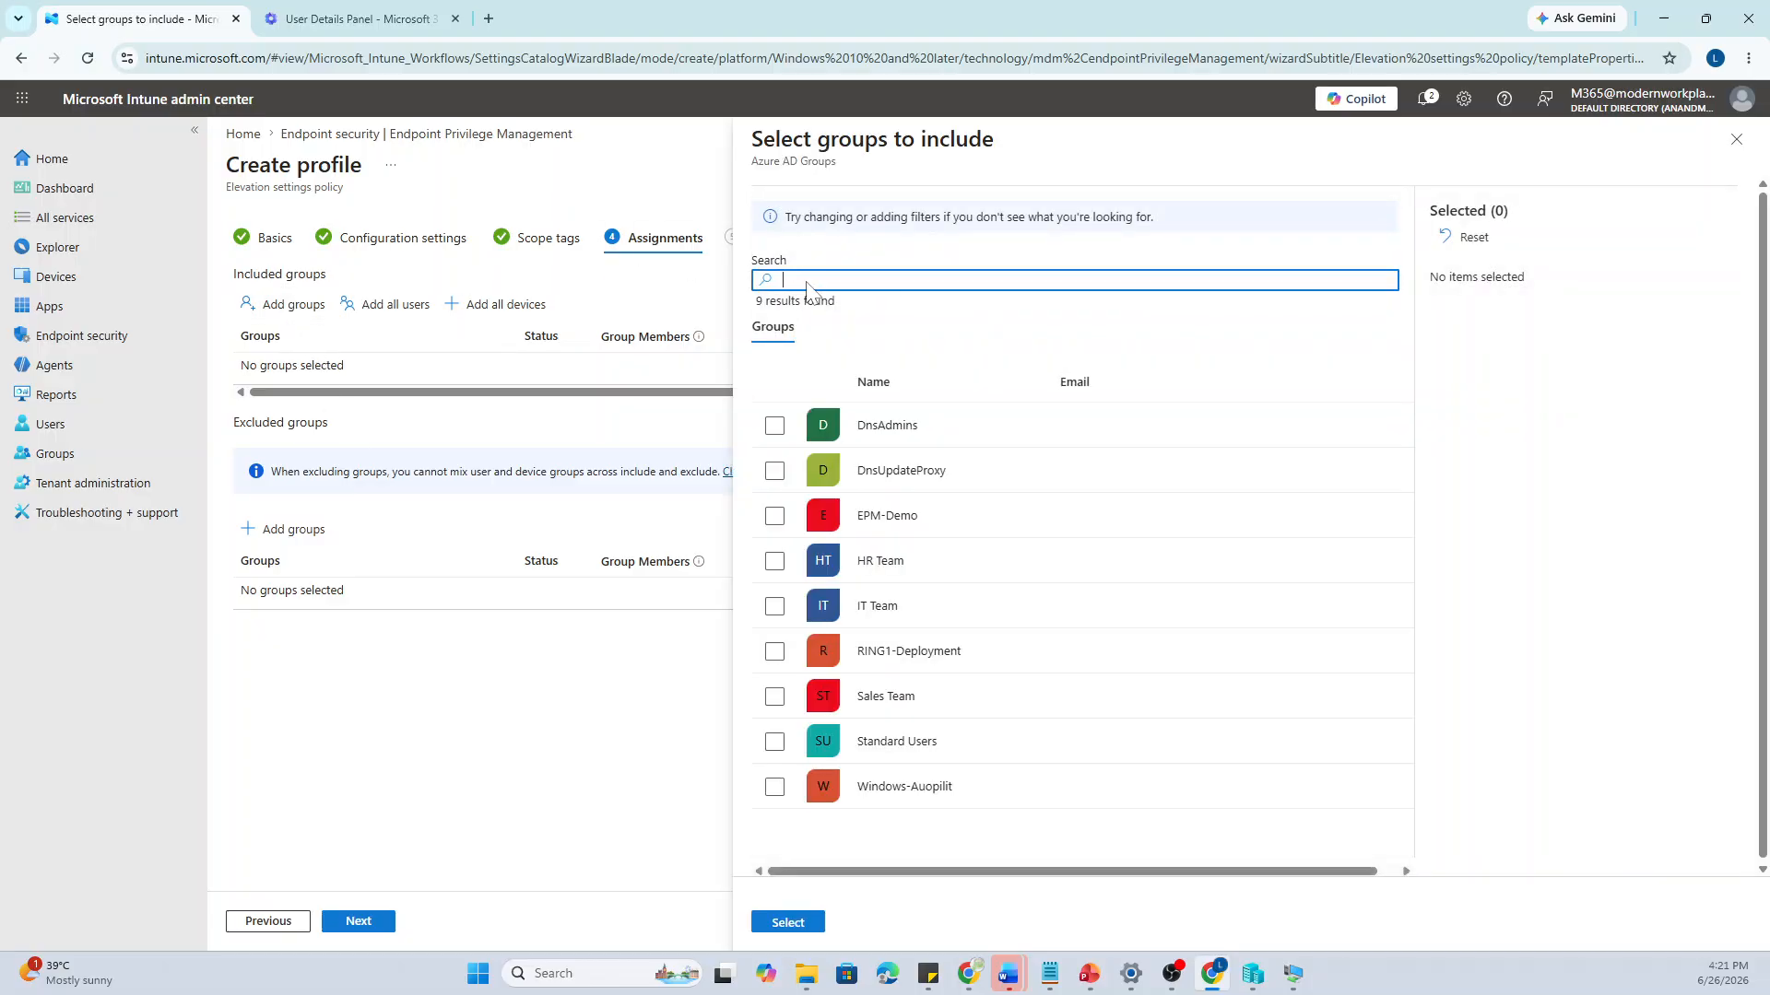
left_click(808, 282)
type("EM")
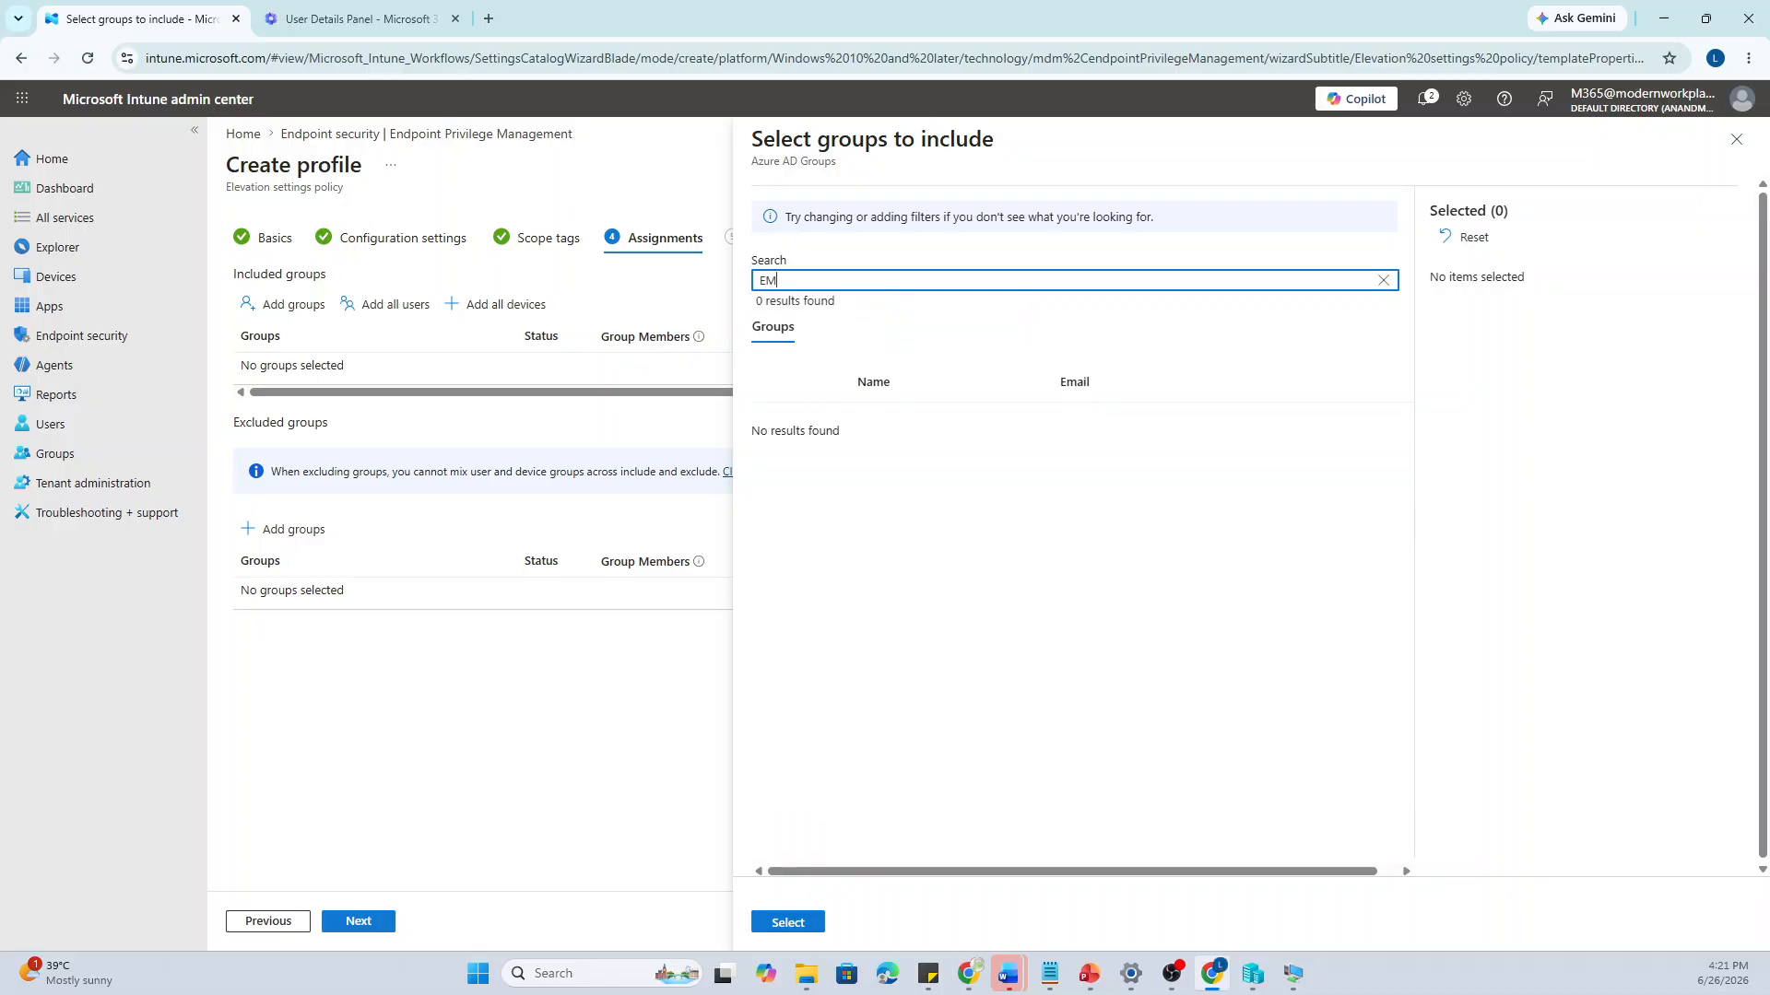
type("PM")
key("BackSpace")
key("BackSpace")
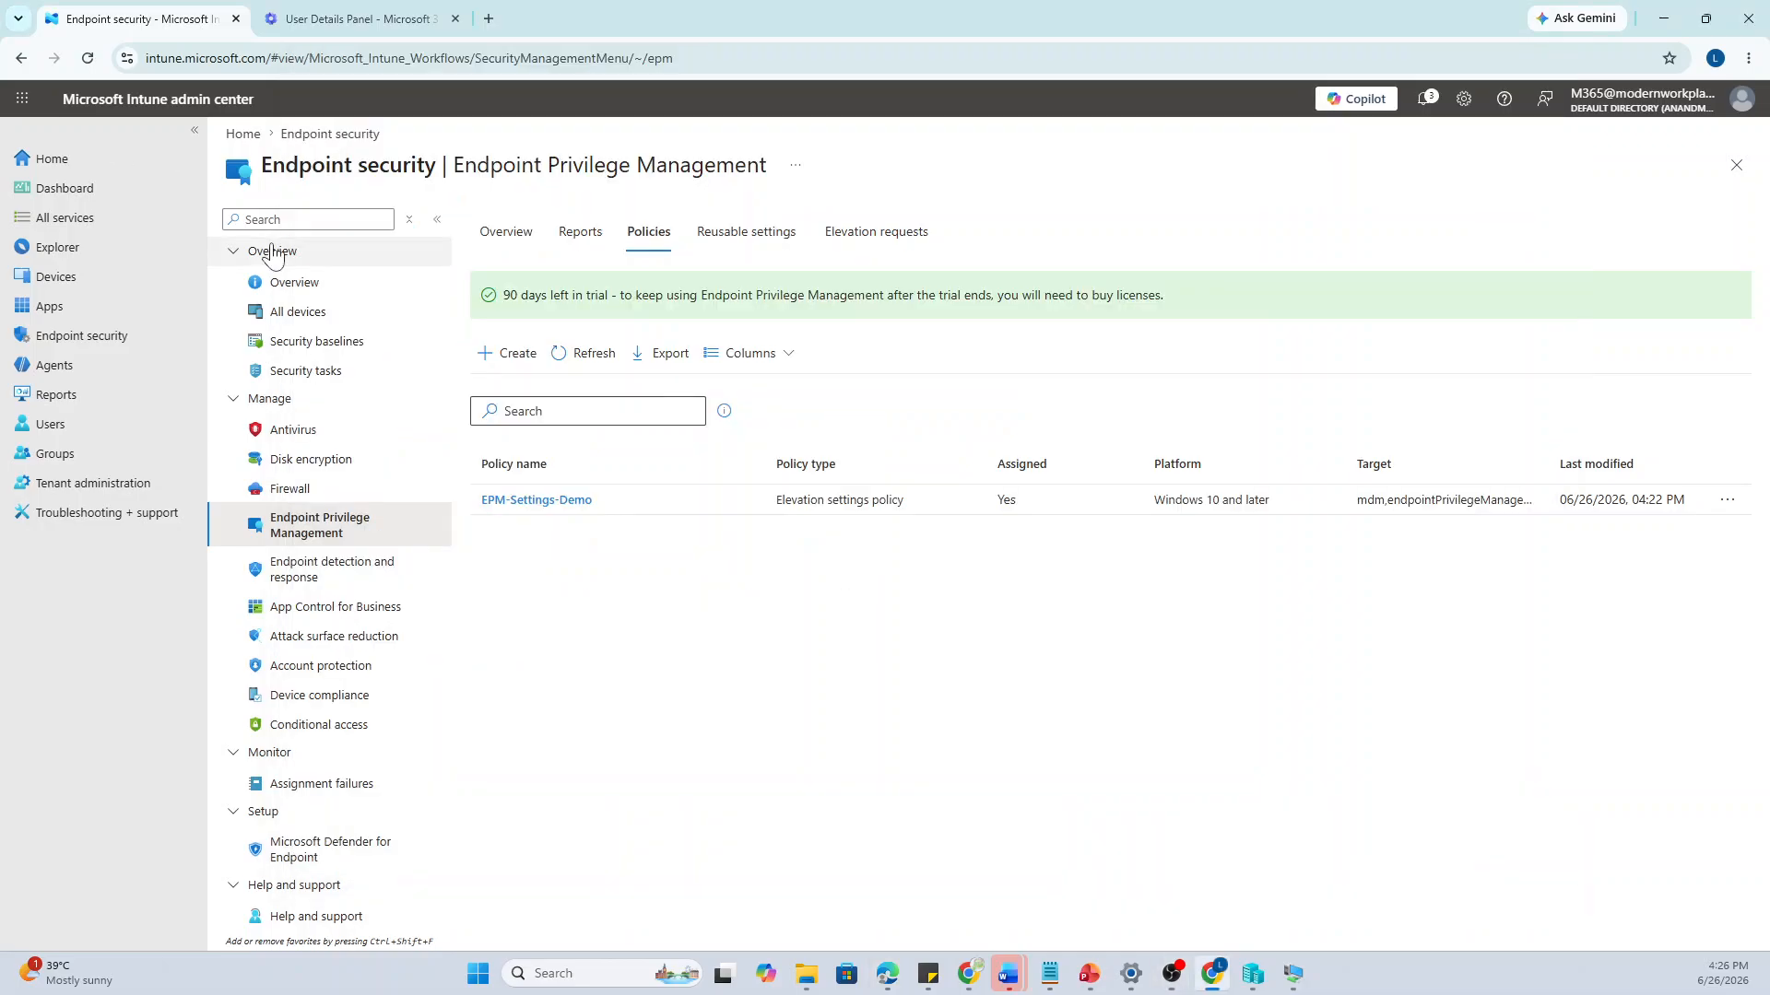
Open the EPM-Settings-Demo policy from the Policies list to view its summary
left_click(554, 500)
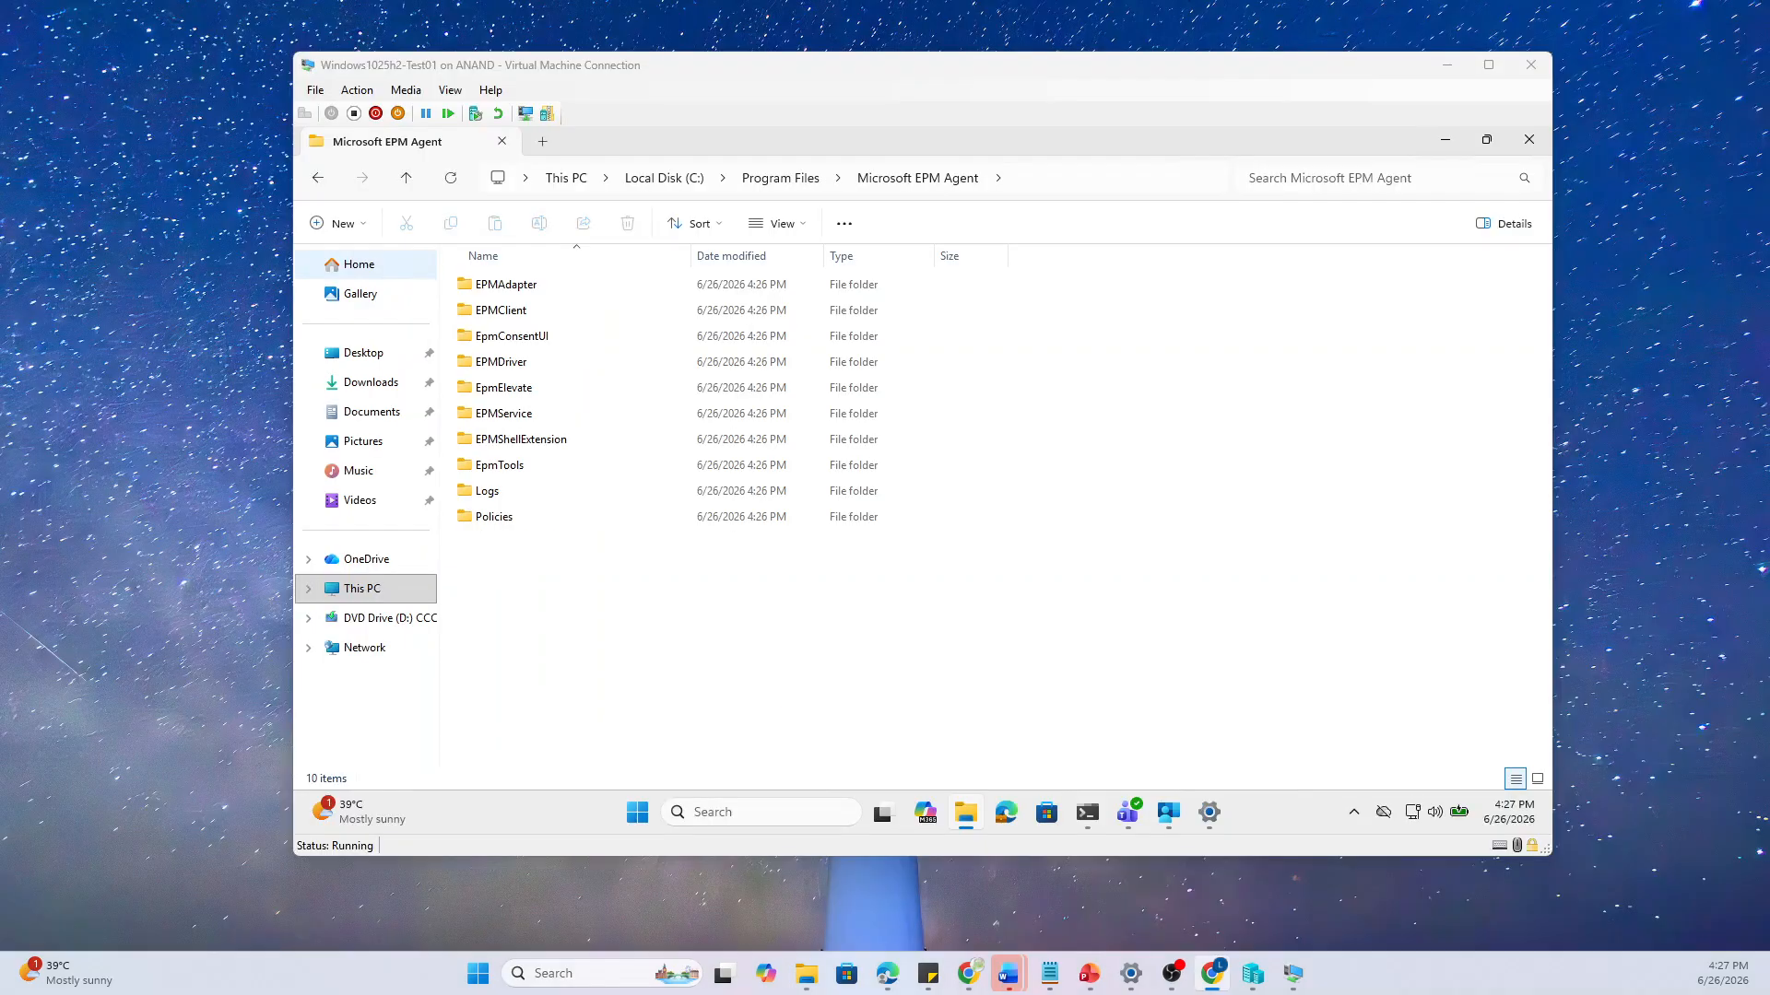
In the VM's File Explorer, go back up from Program Files to the root of drive C:
key("alt+Tab")
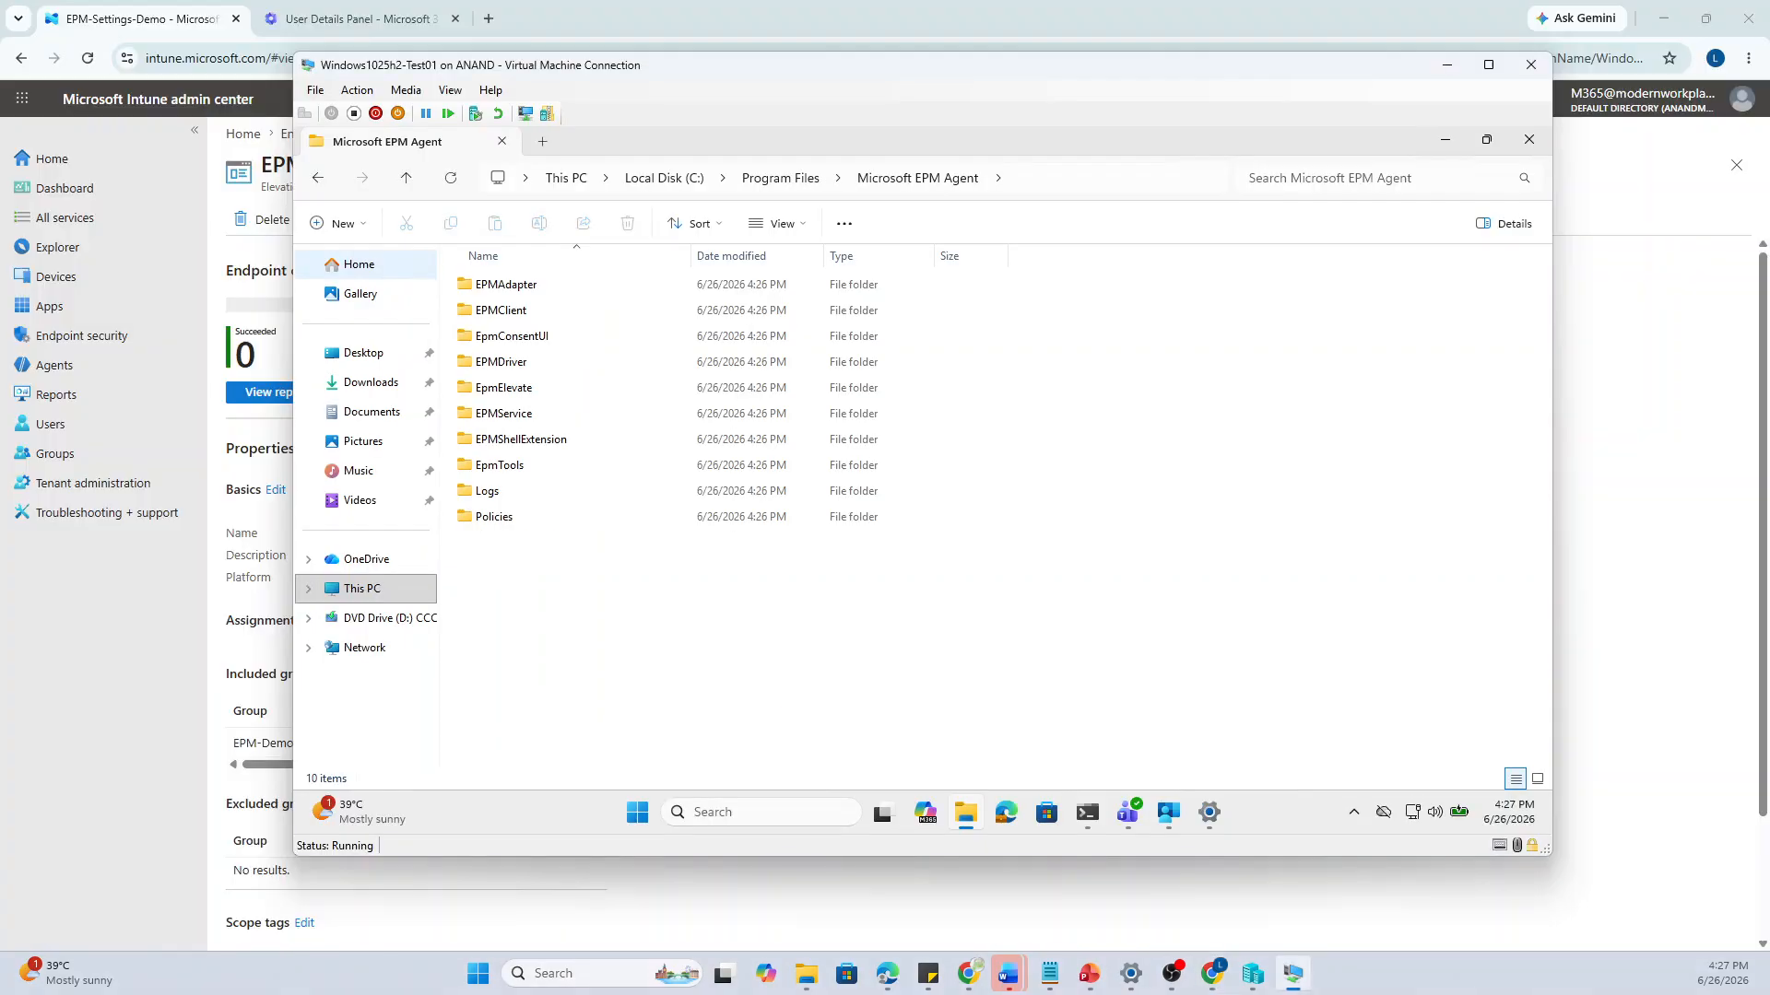
left_click(798, 183)
left_click(686, 183)
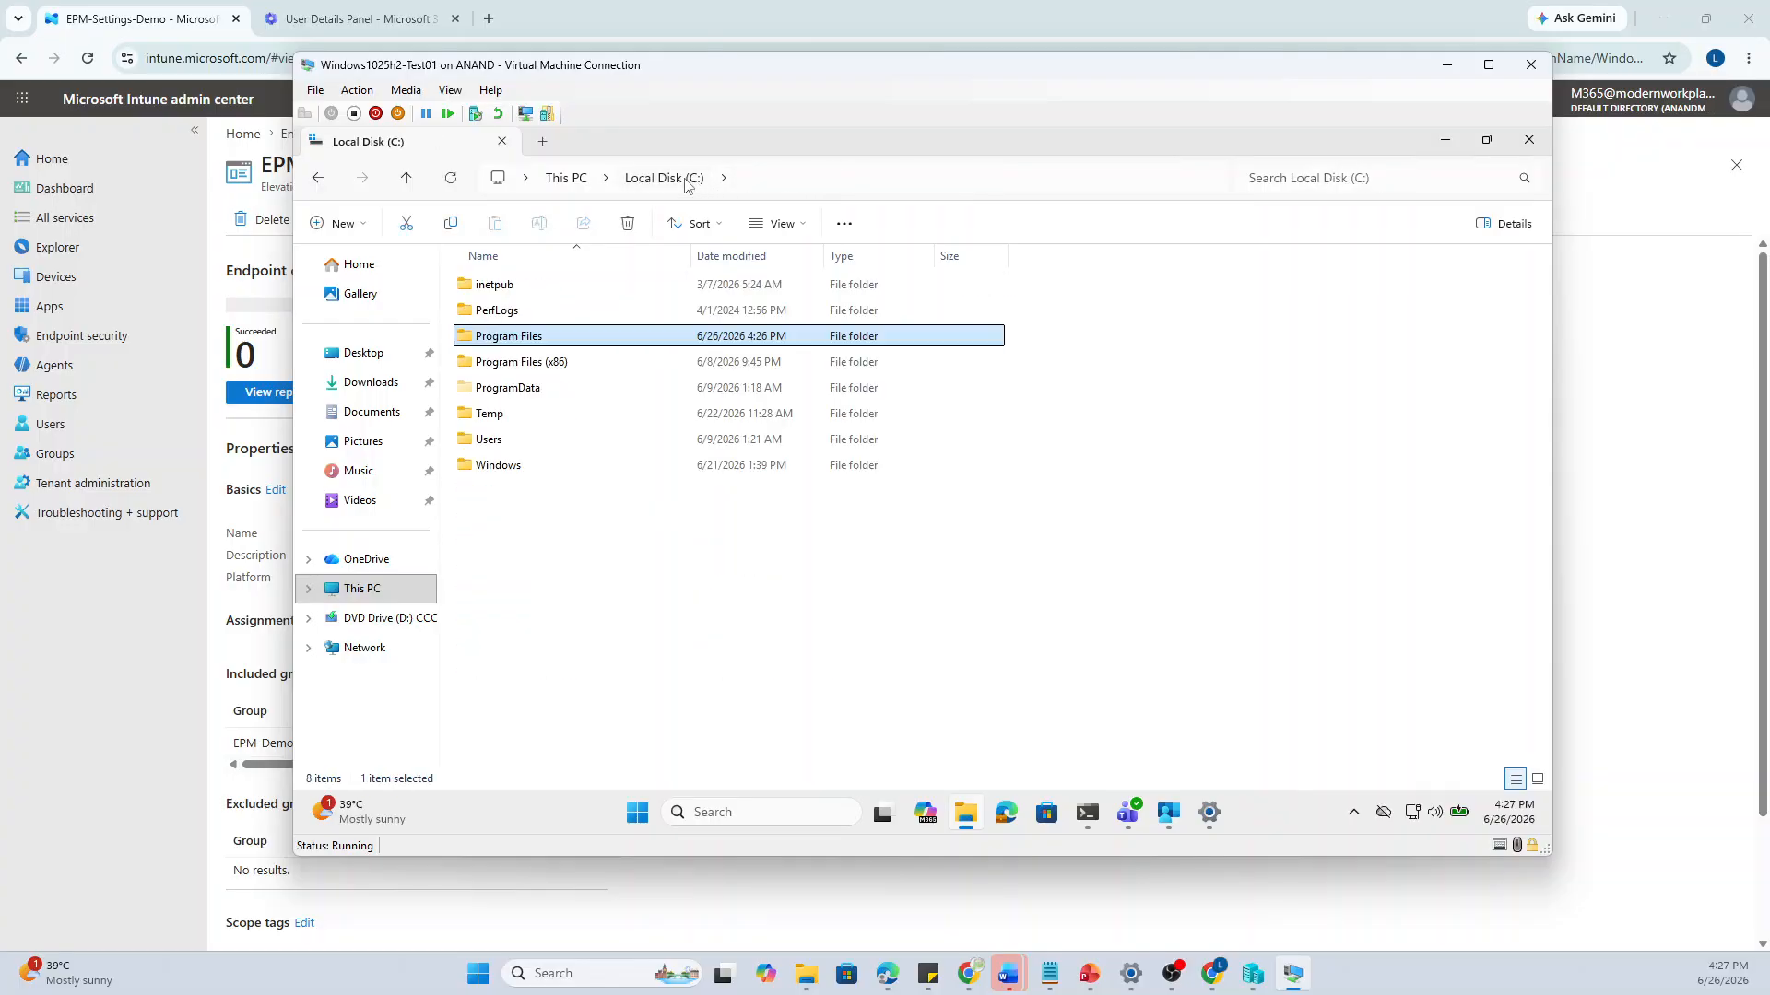
Run a device sync from Company Portal settings, then minimize Company Portal
left_click(1168, 812)
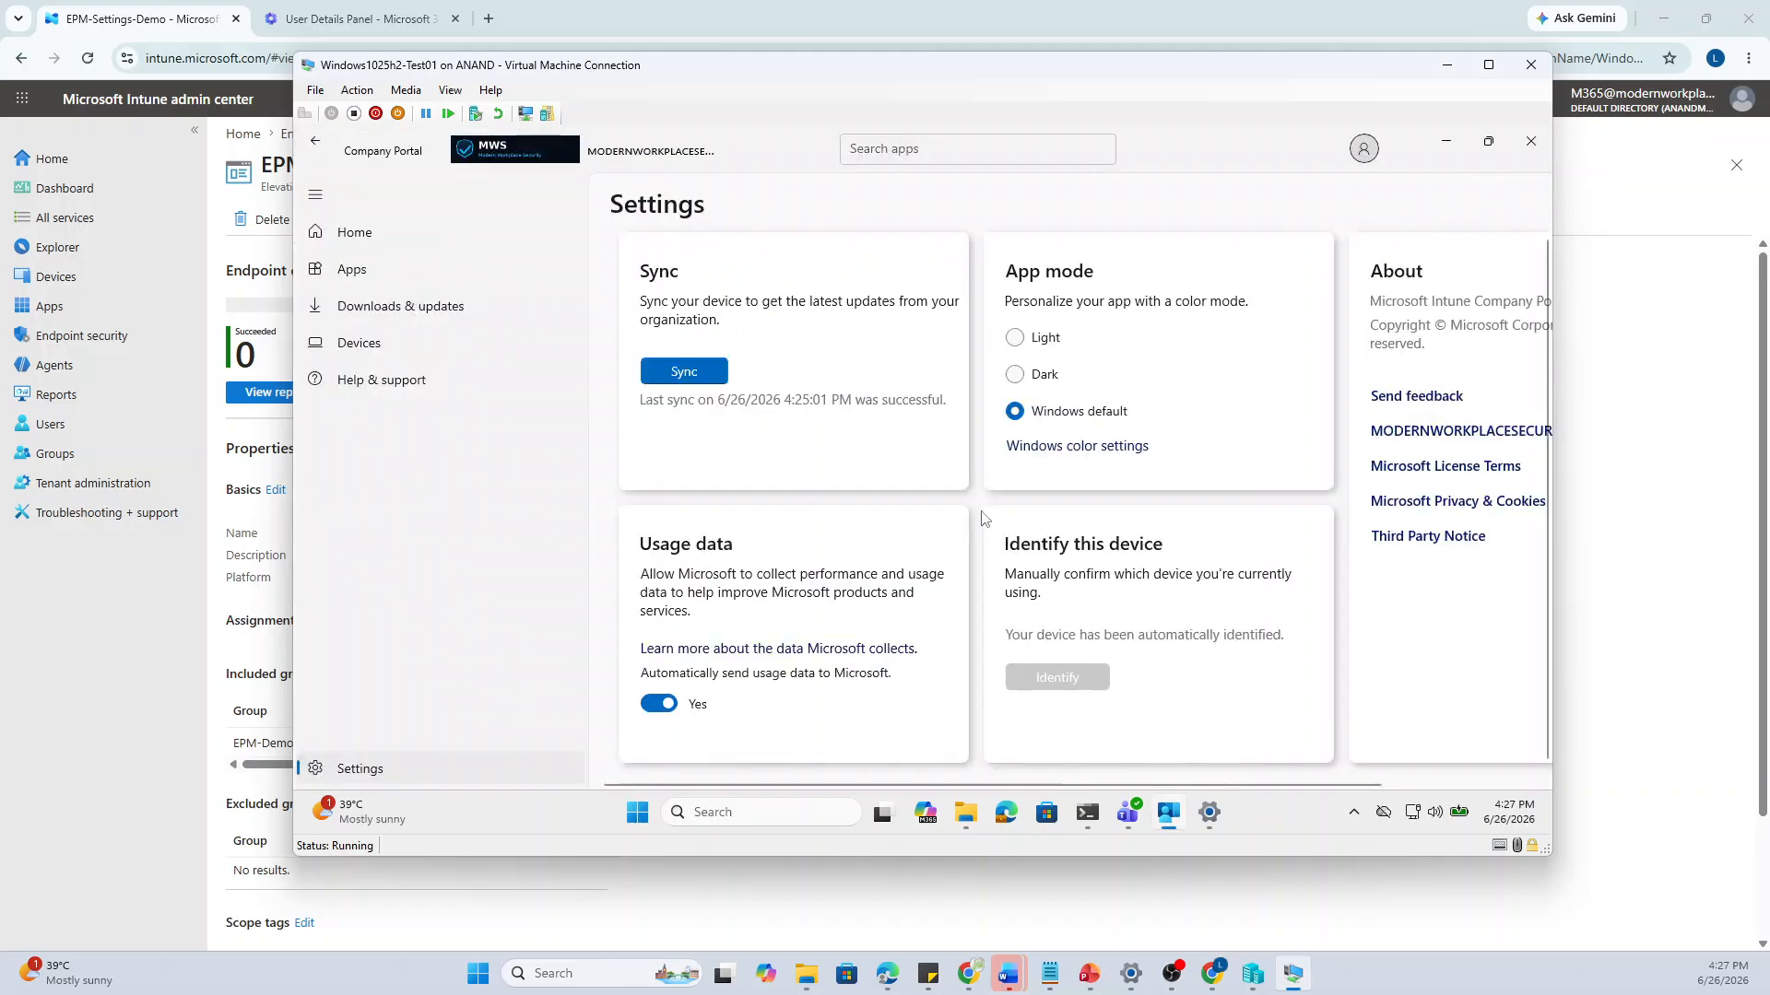
left_click(710, 377)
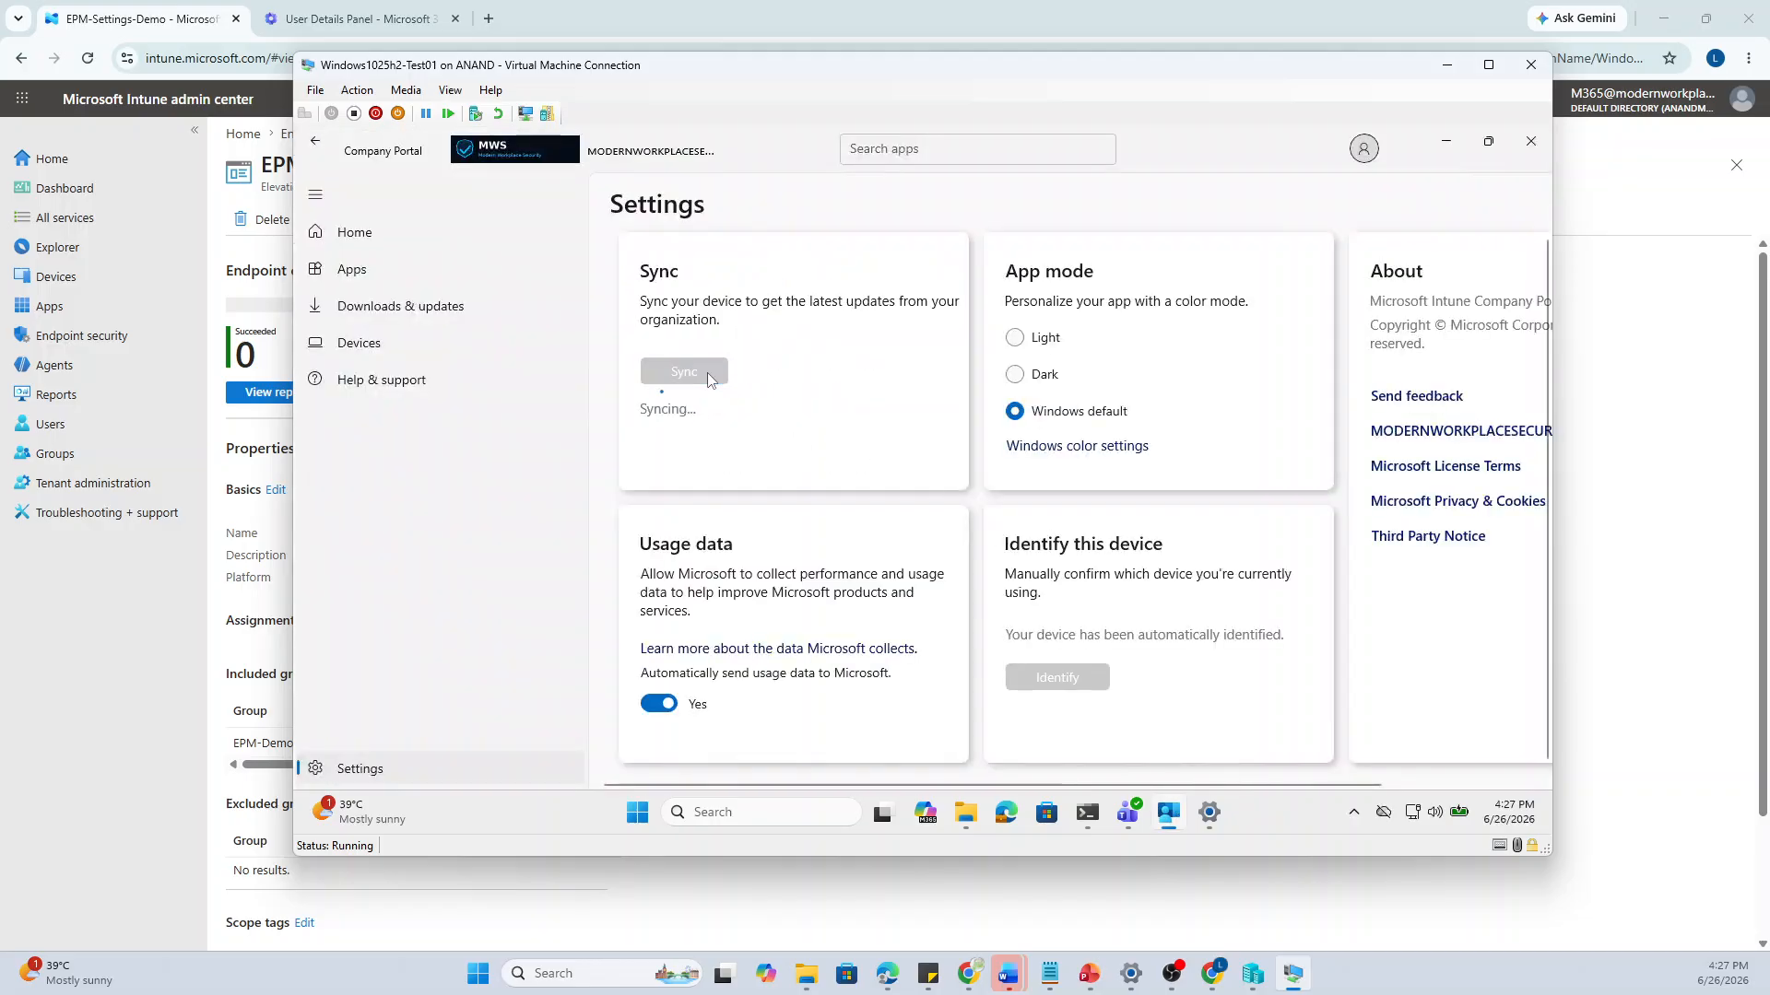
left_click(1444, 144)
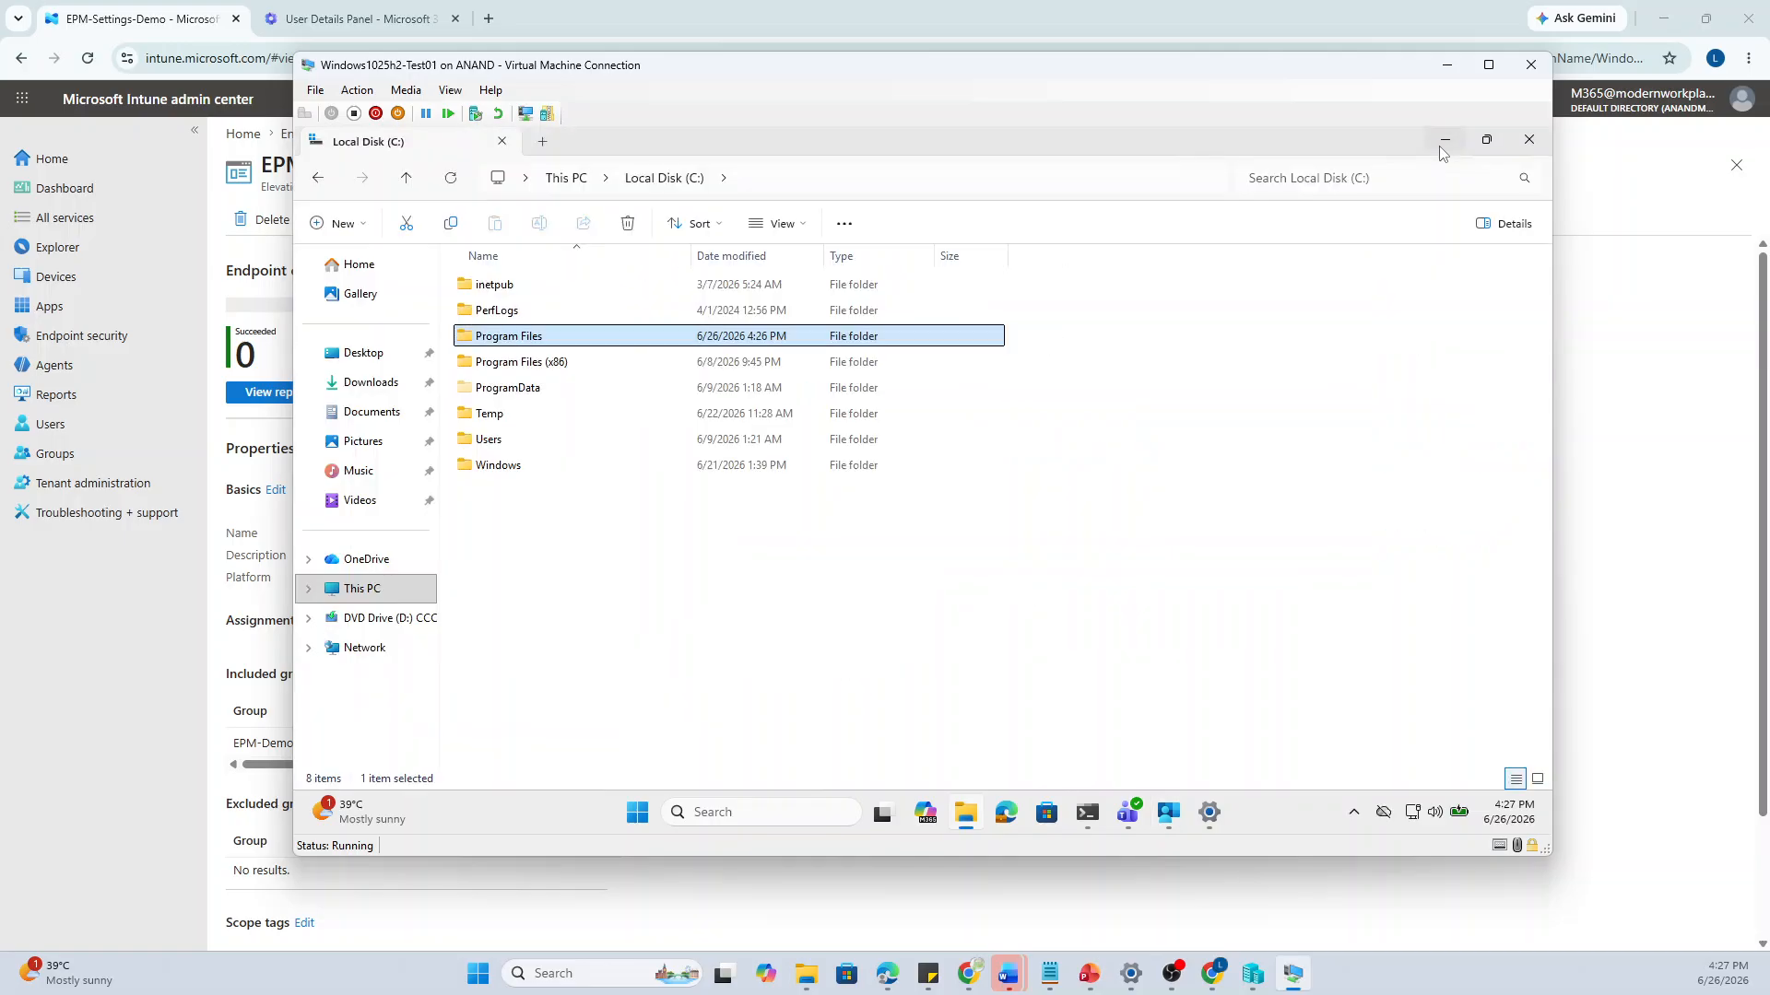
Open Program Files, then the Microsoft EPM Agent folder to list its 10 subfolders
left_click(671, 621)
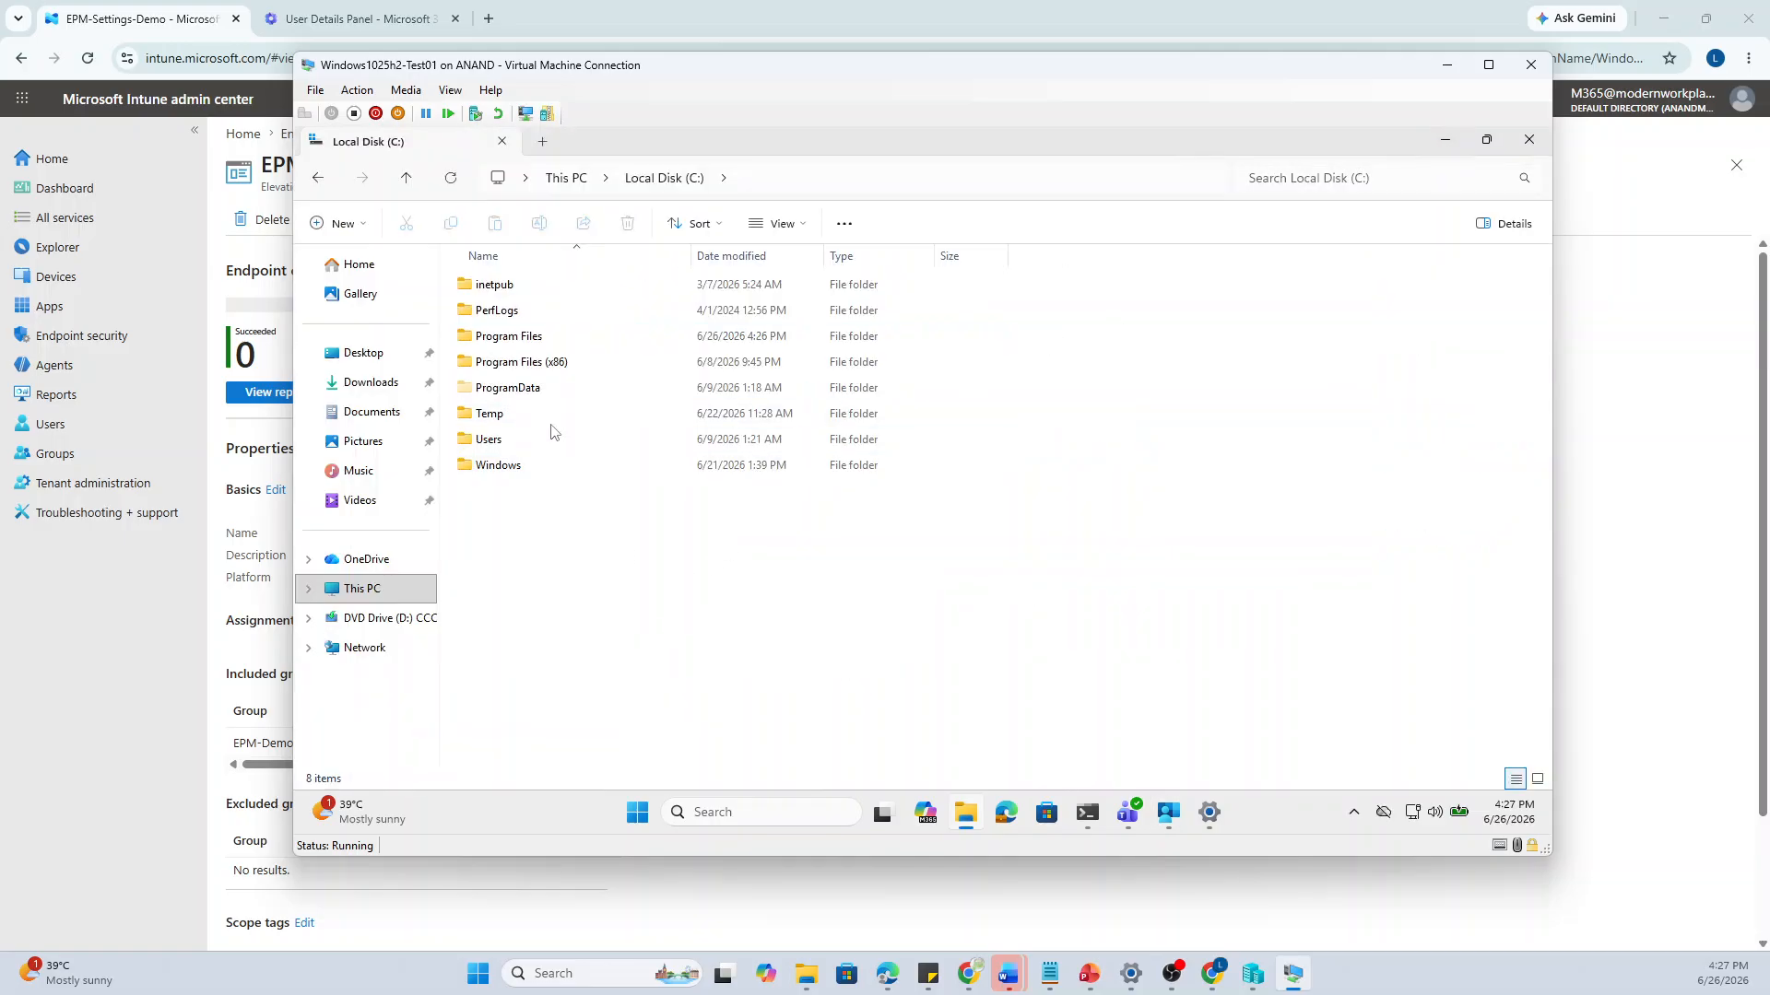
double_click(546, 343)
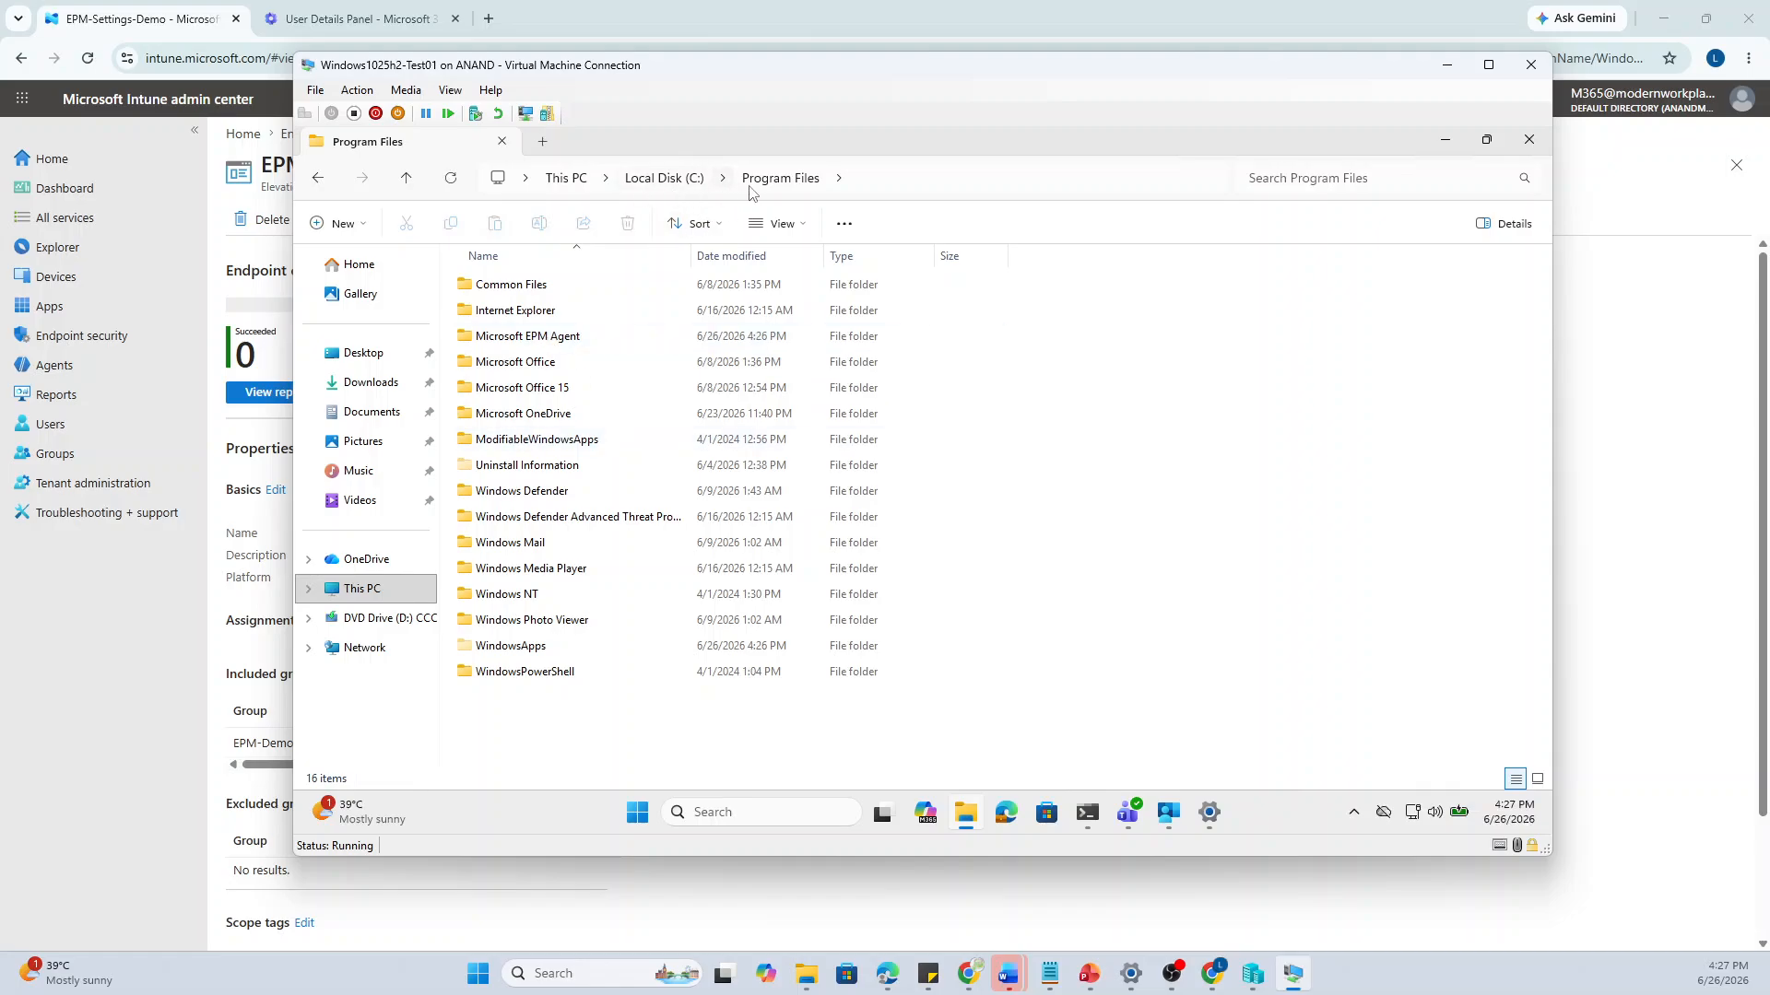
left_click(546, 340)
double_click(546, 339)
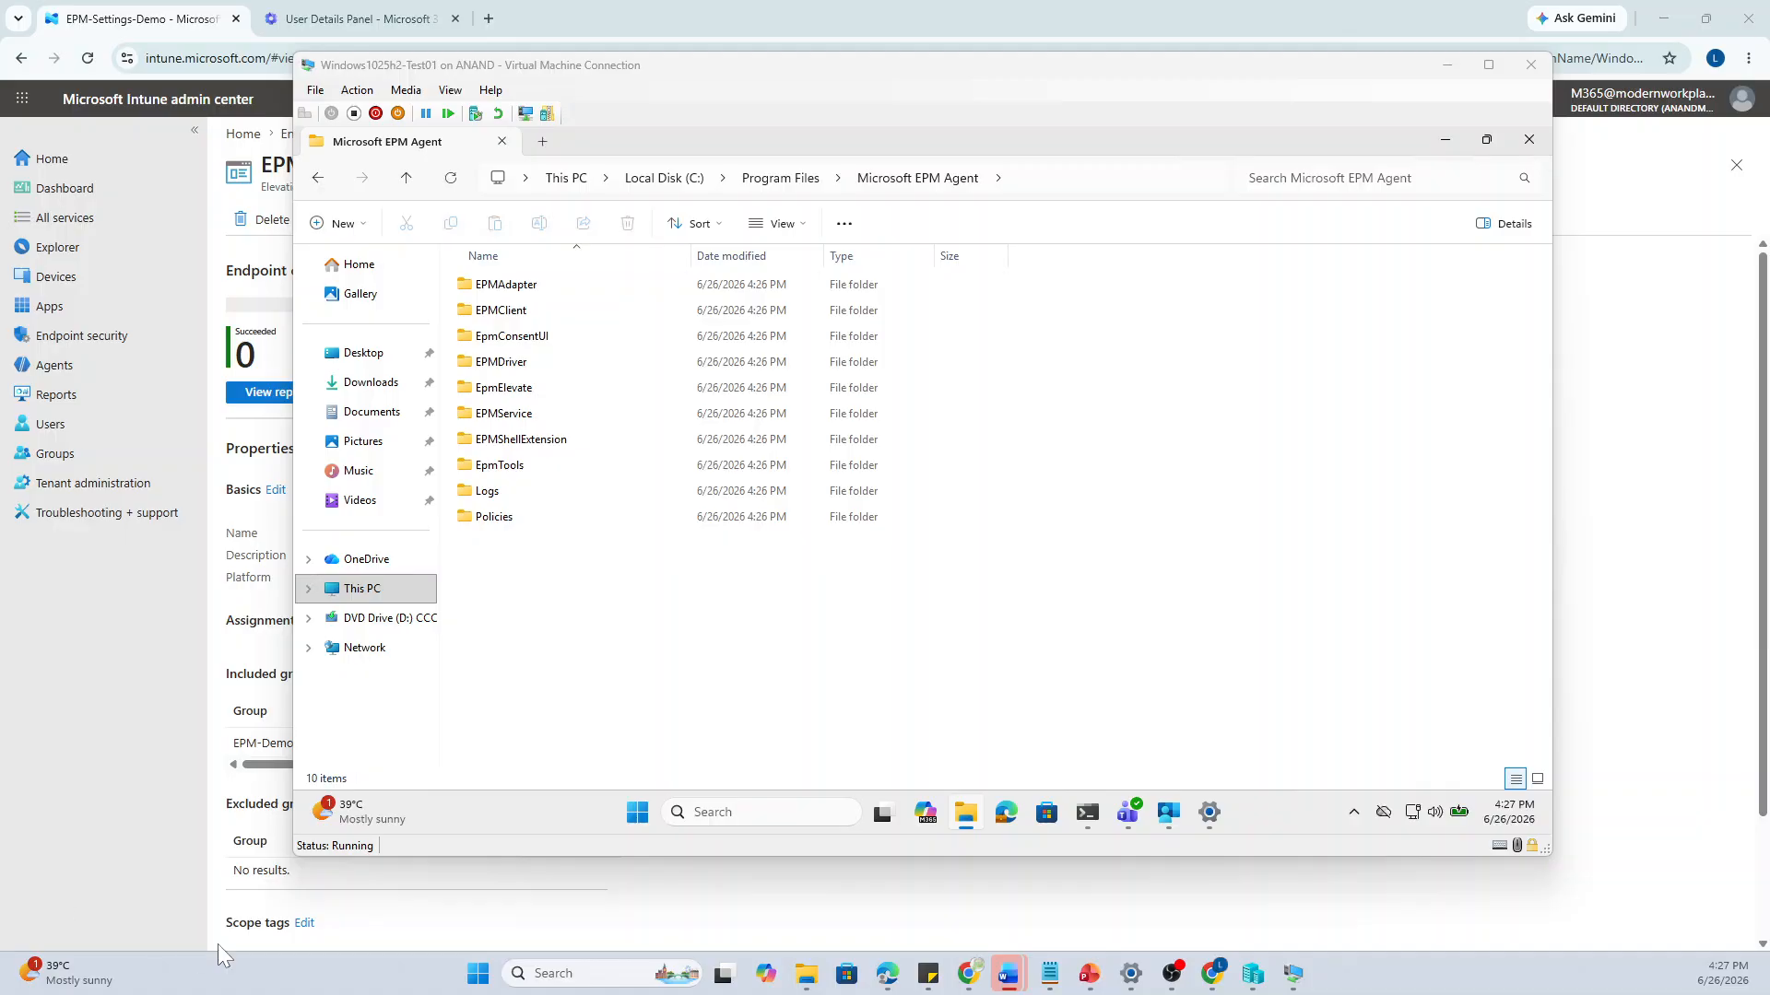
Search for services.msc in the VM and open the Services console
left_click(758, 818)
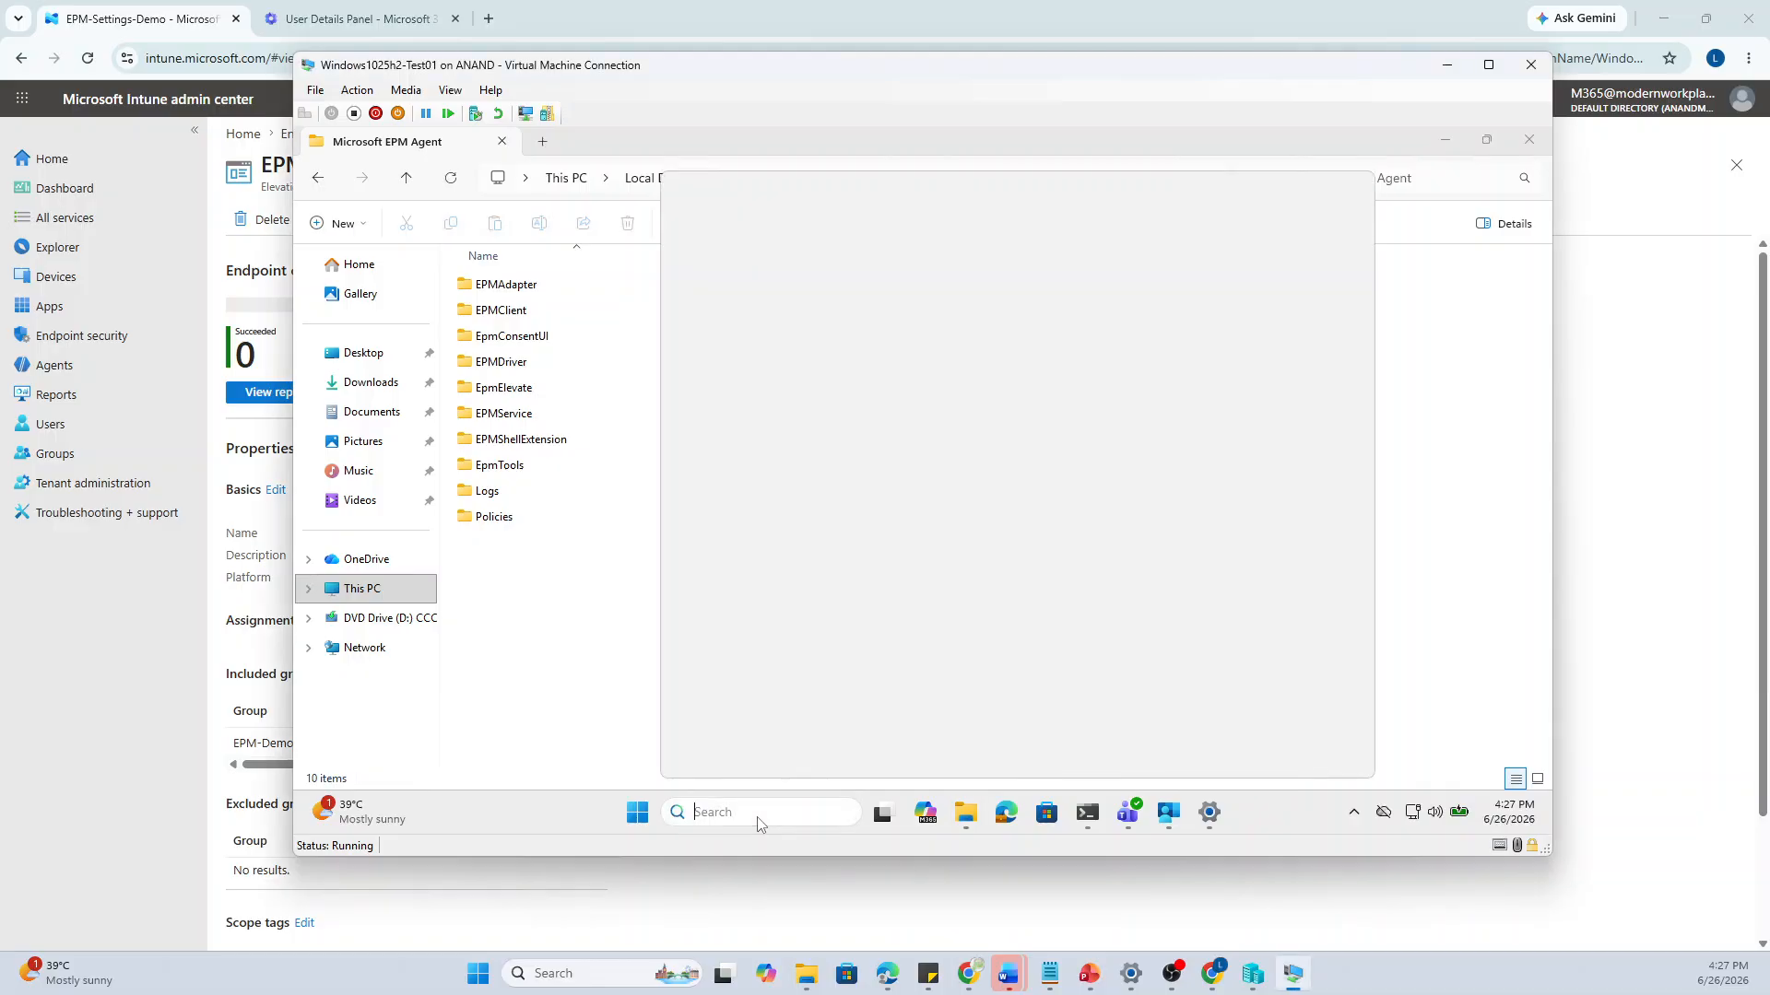
type("serv")
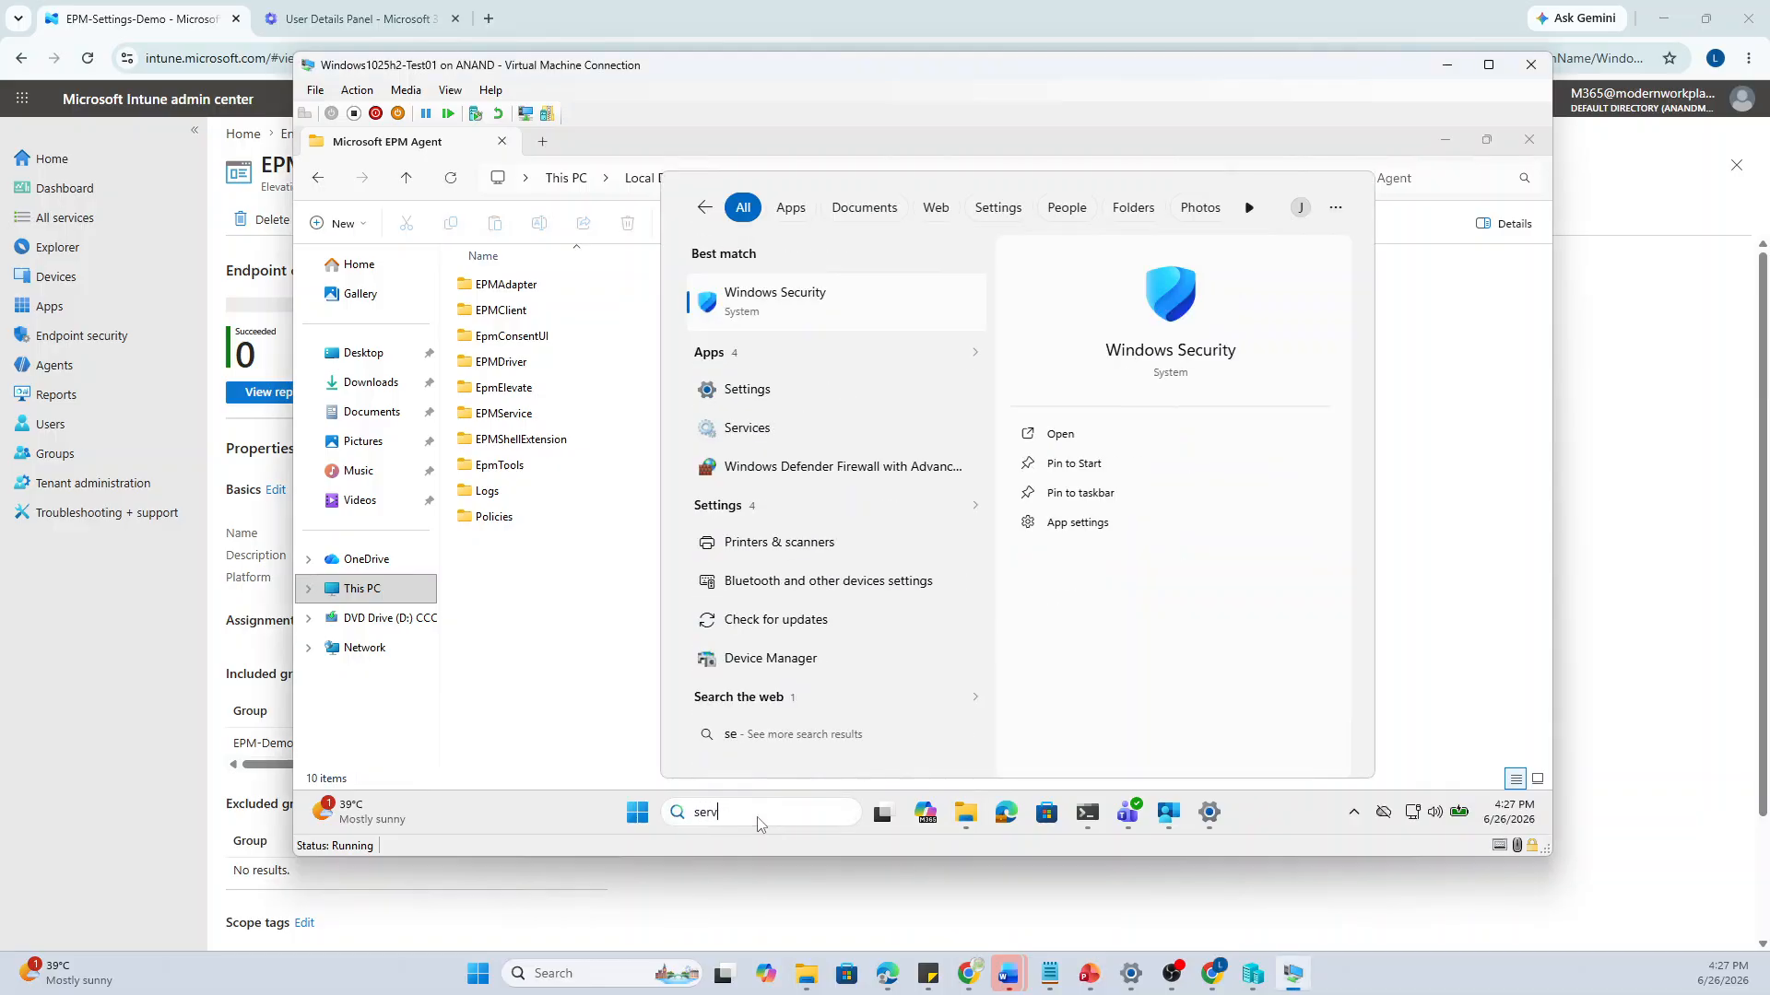
type("ices")
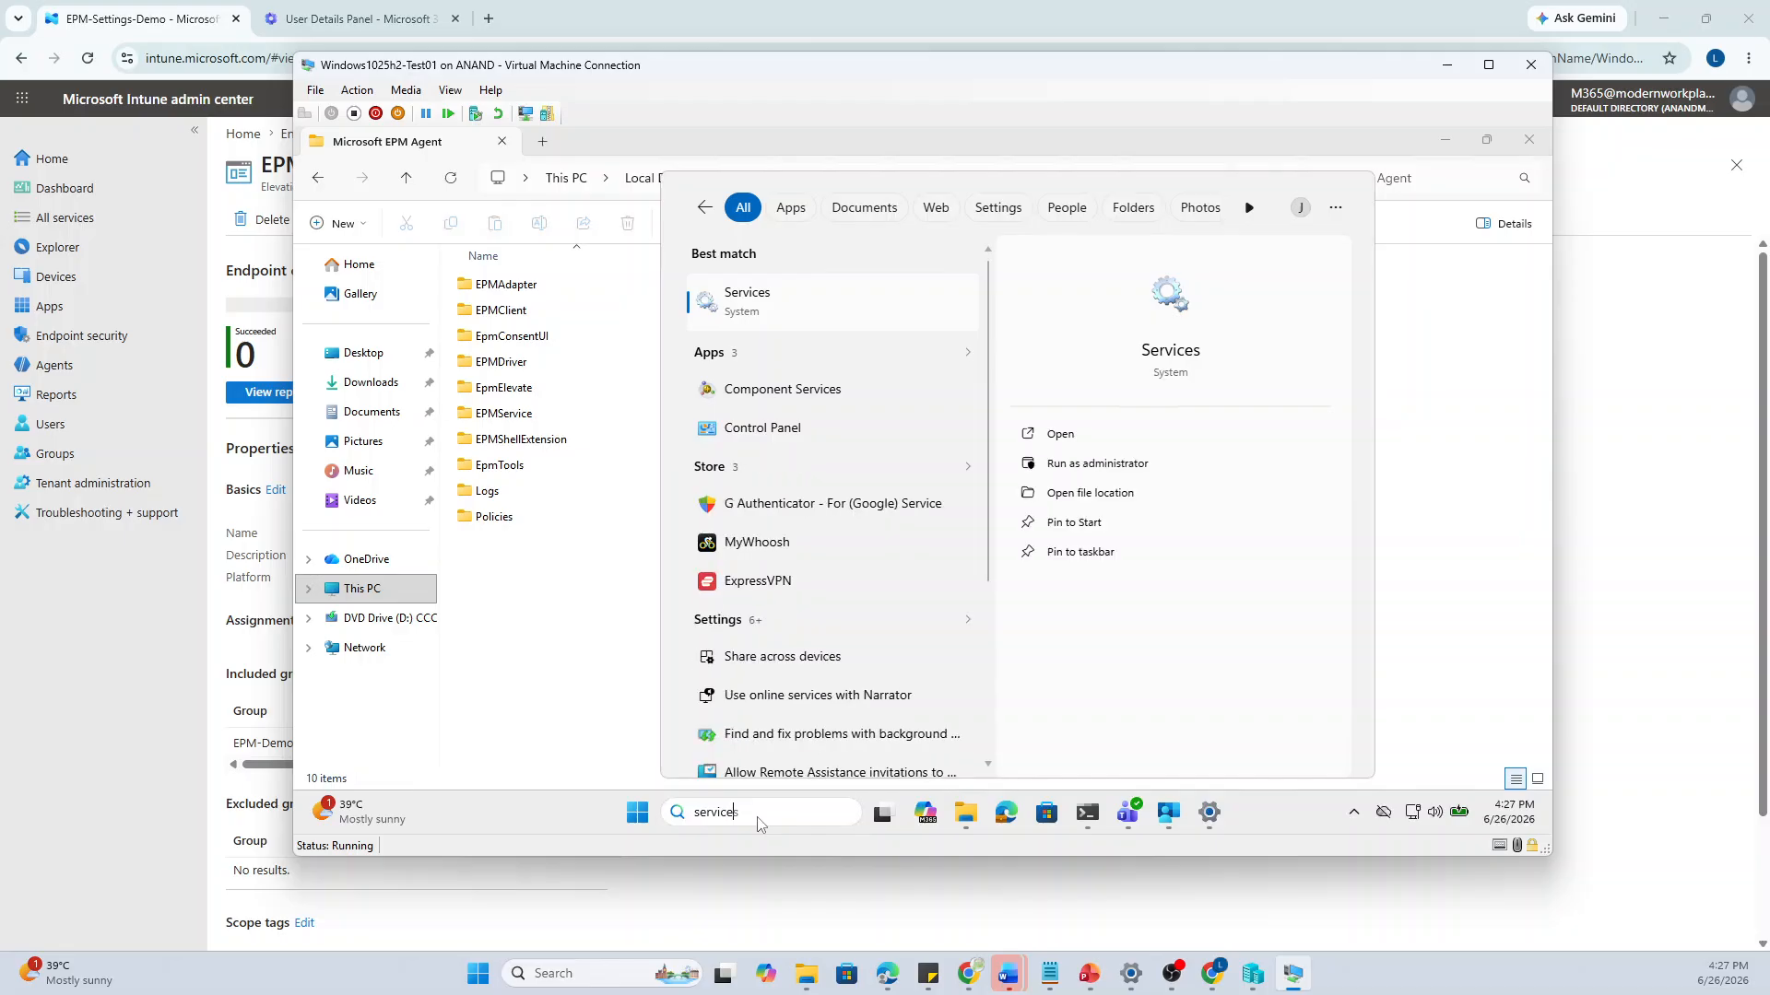
type(".m")
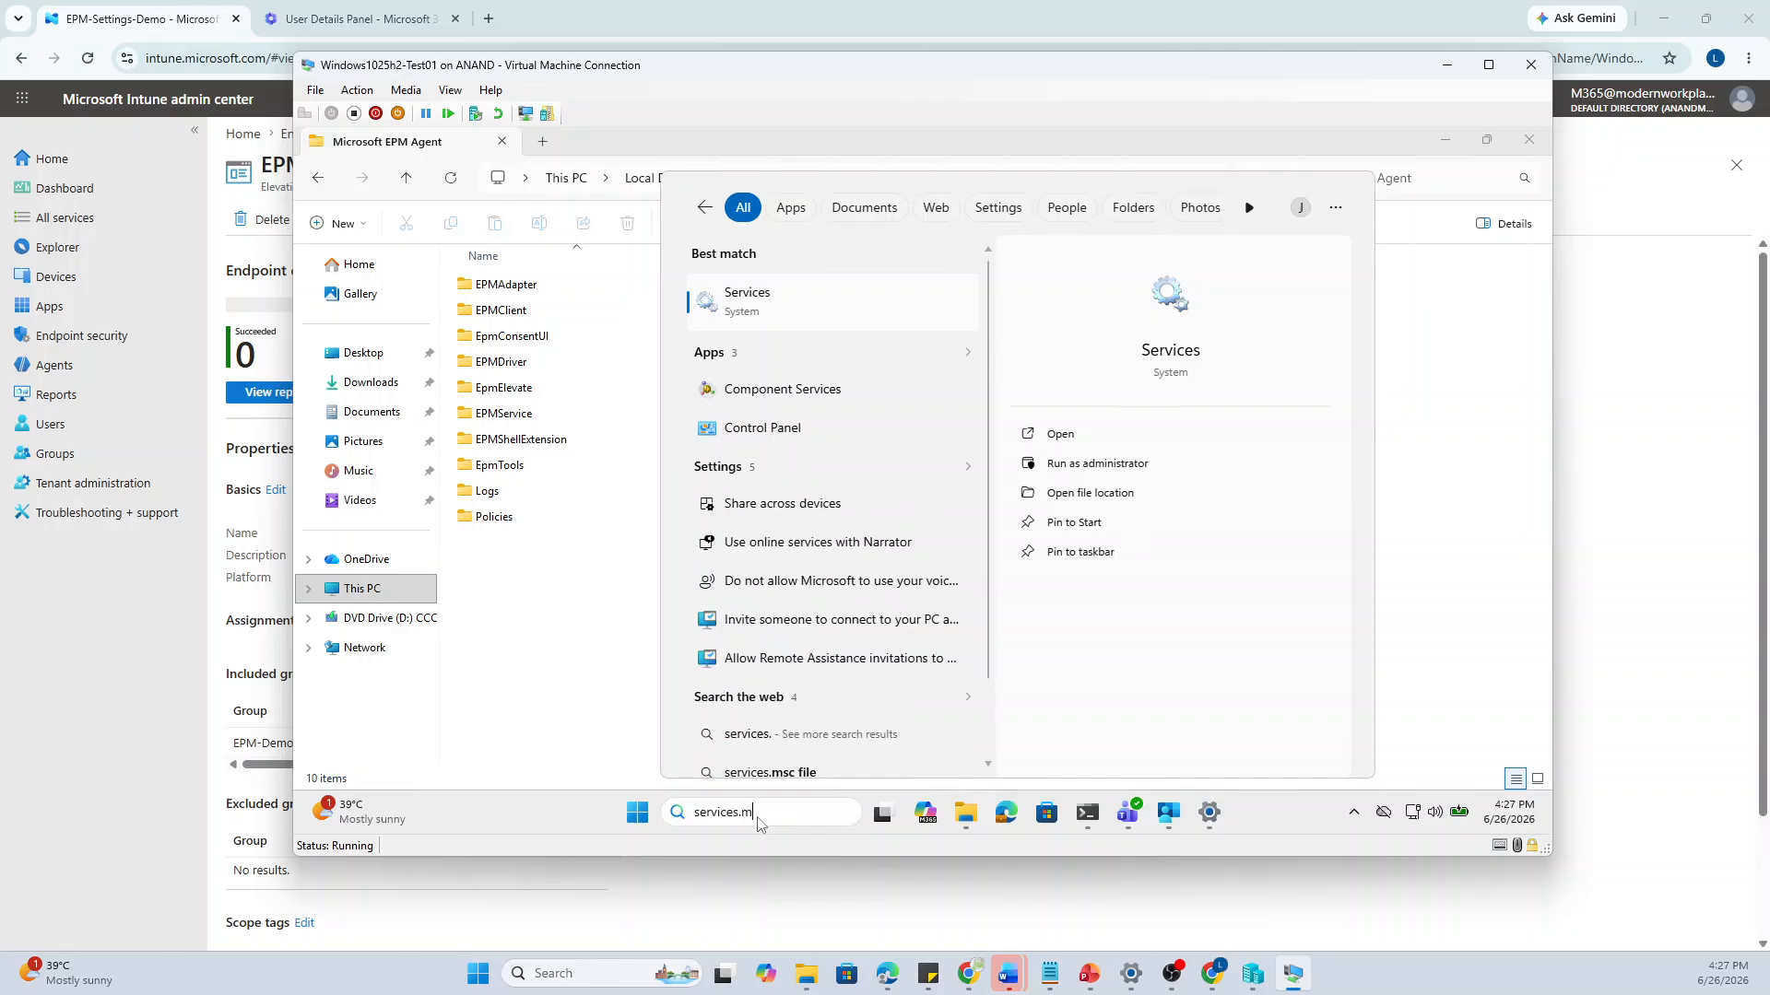
type("sc")
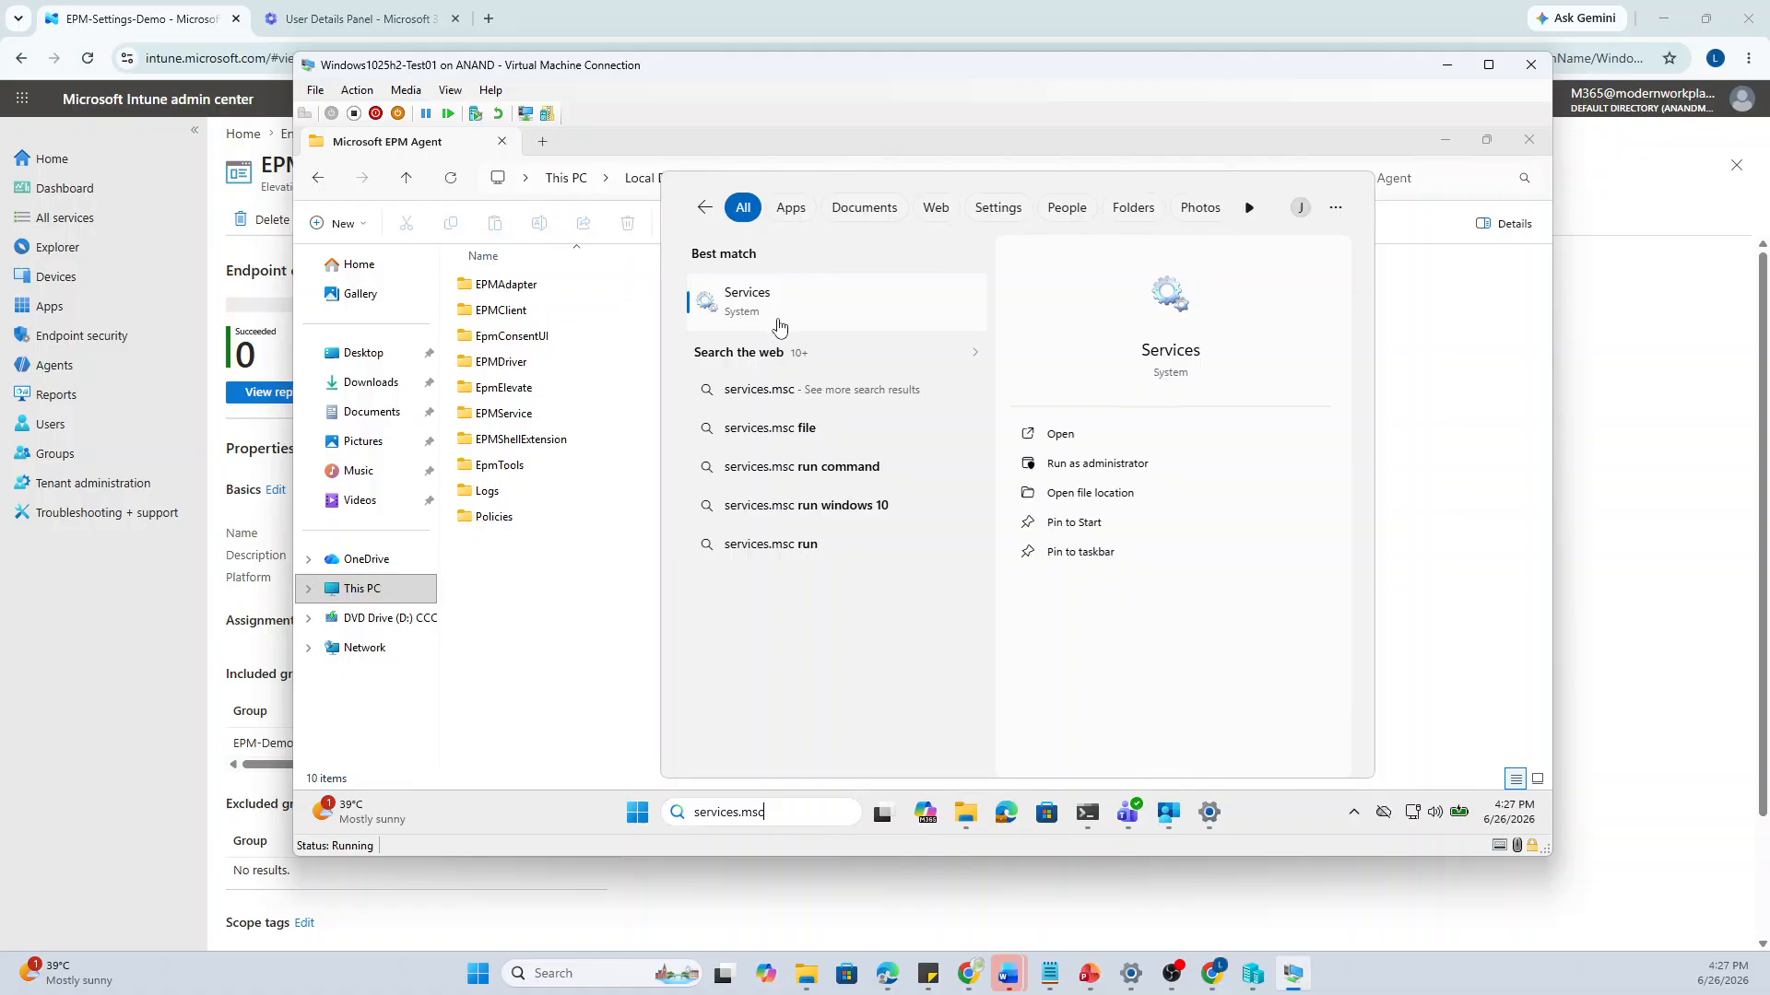
left_click(779, 326)
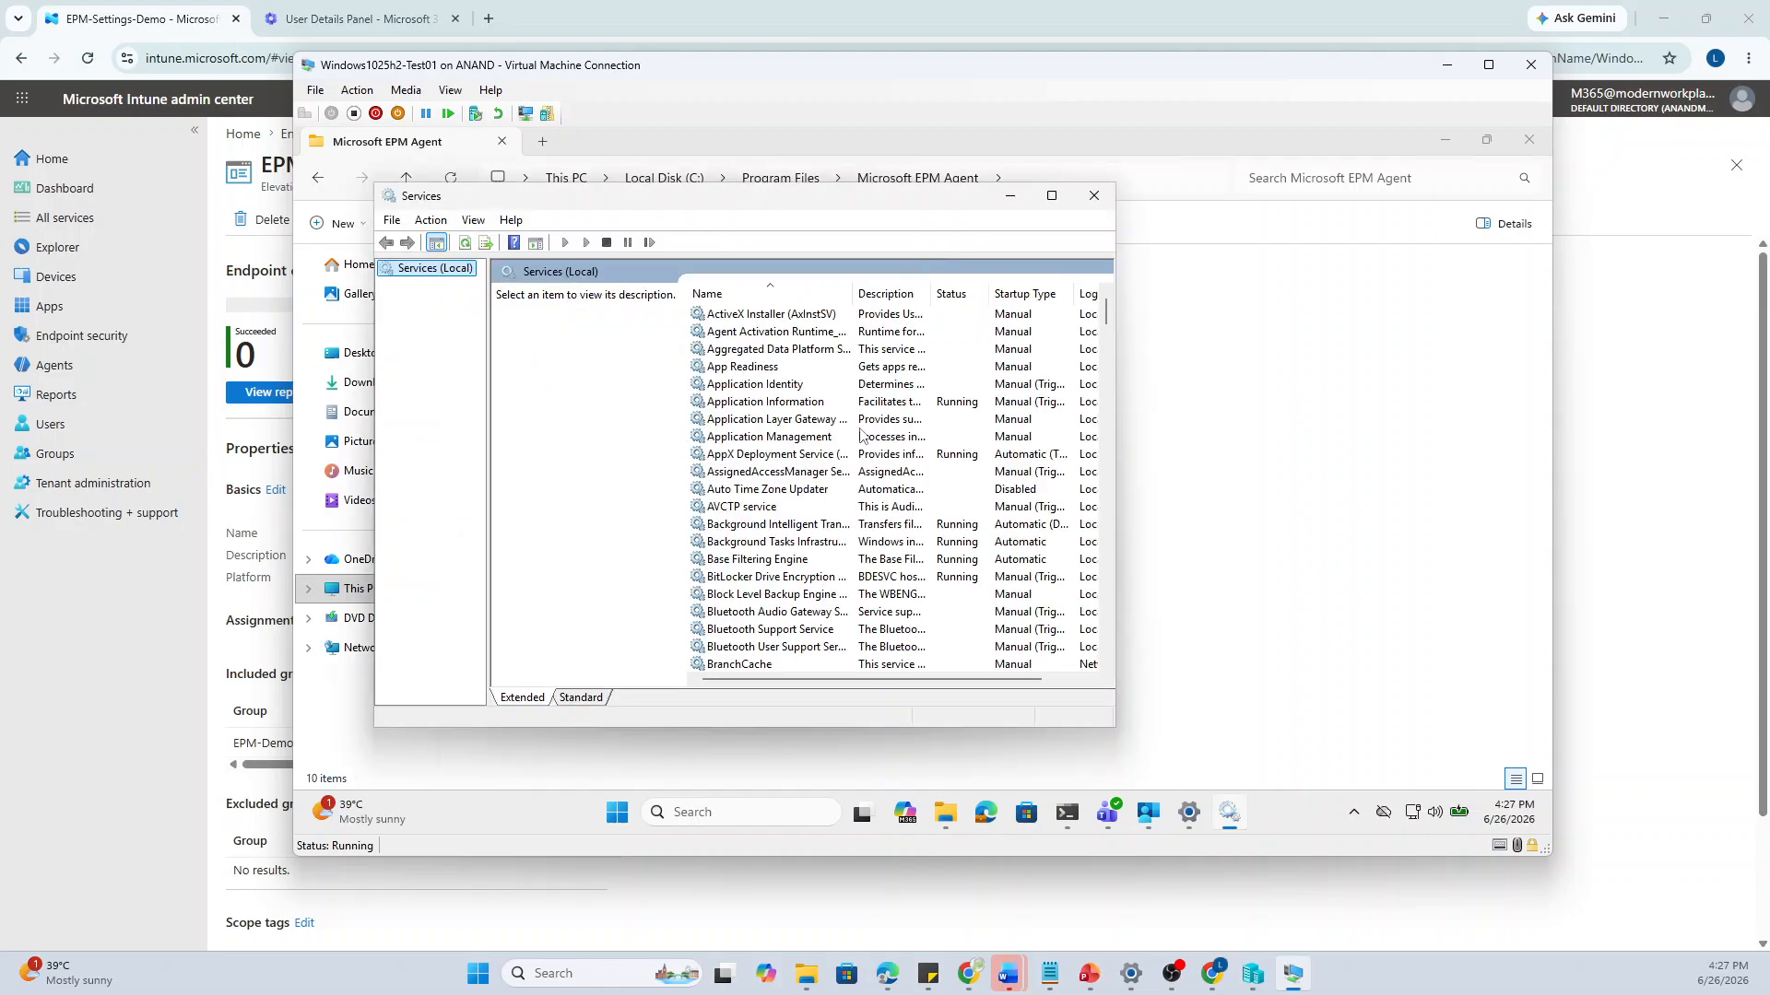
Locate Microsoft EPM Agent Service, widen the Name column to confirm it's running, and minimize Services
left_click(790, 387)
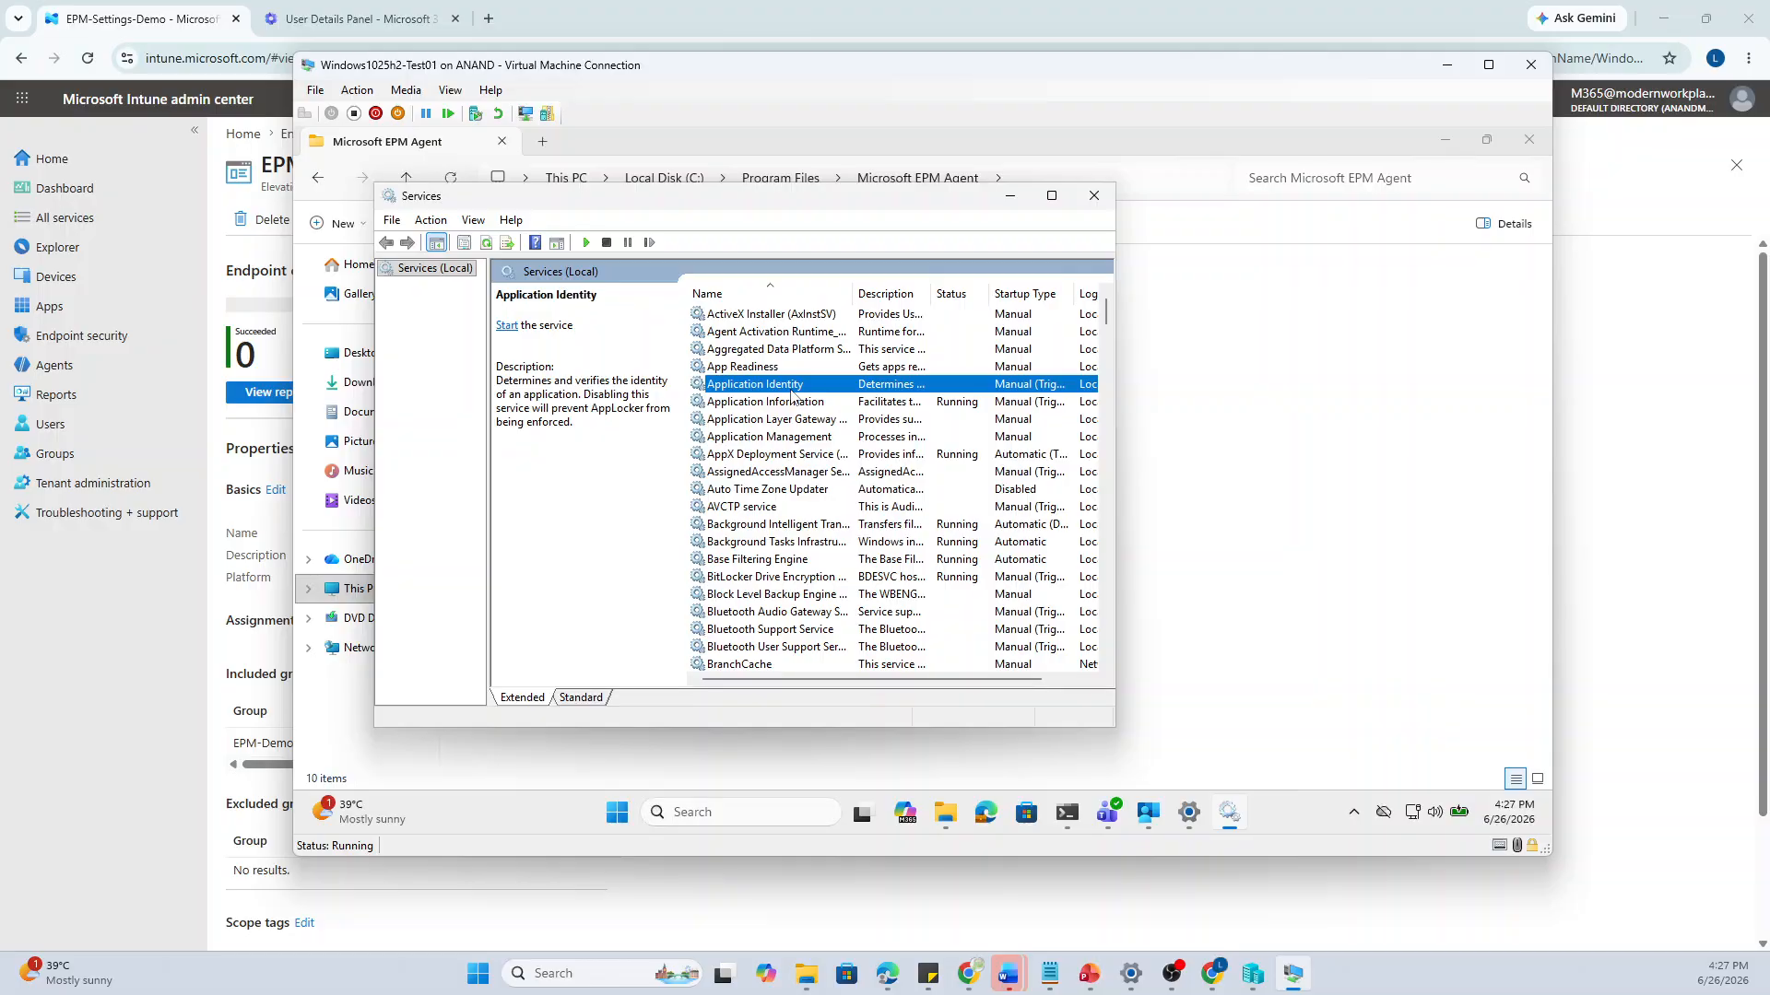
key("m")
key("Down")
key("Down")
key("Down")
key("Down")
key("Down")
key("Down")
key("Down")
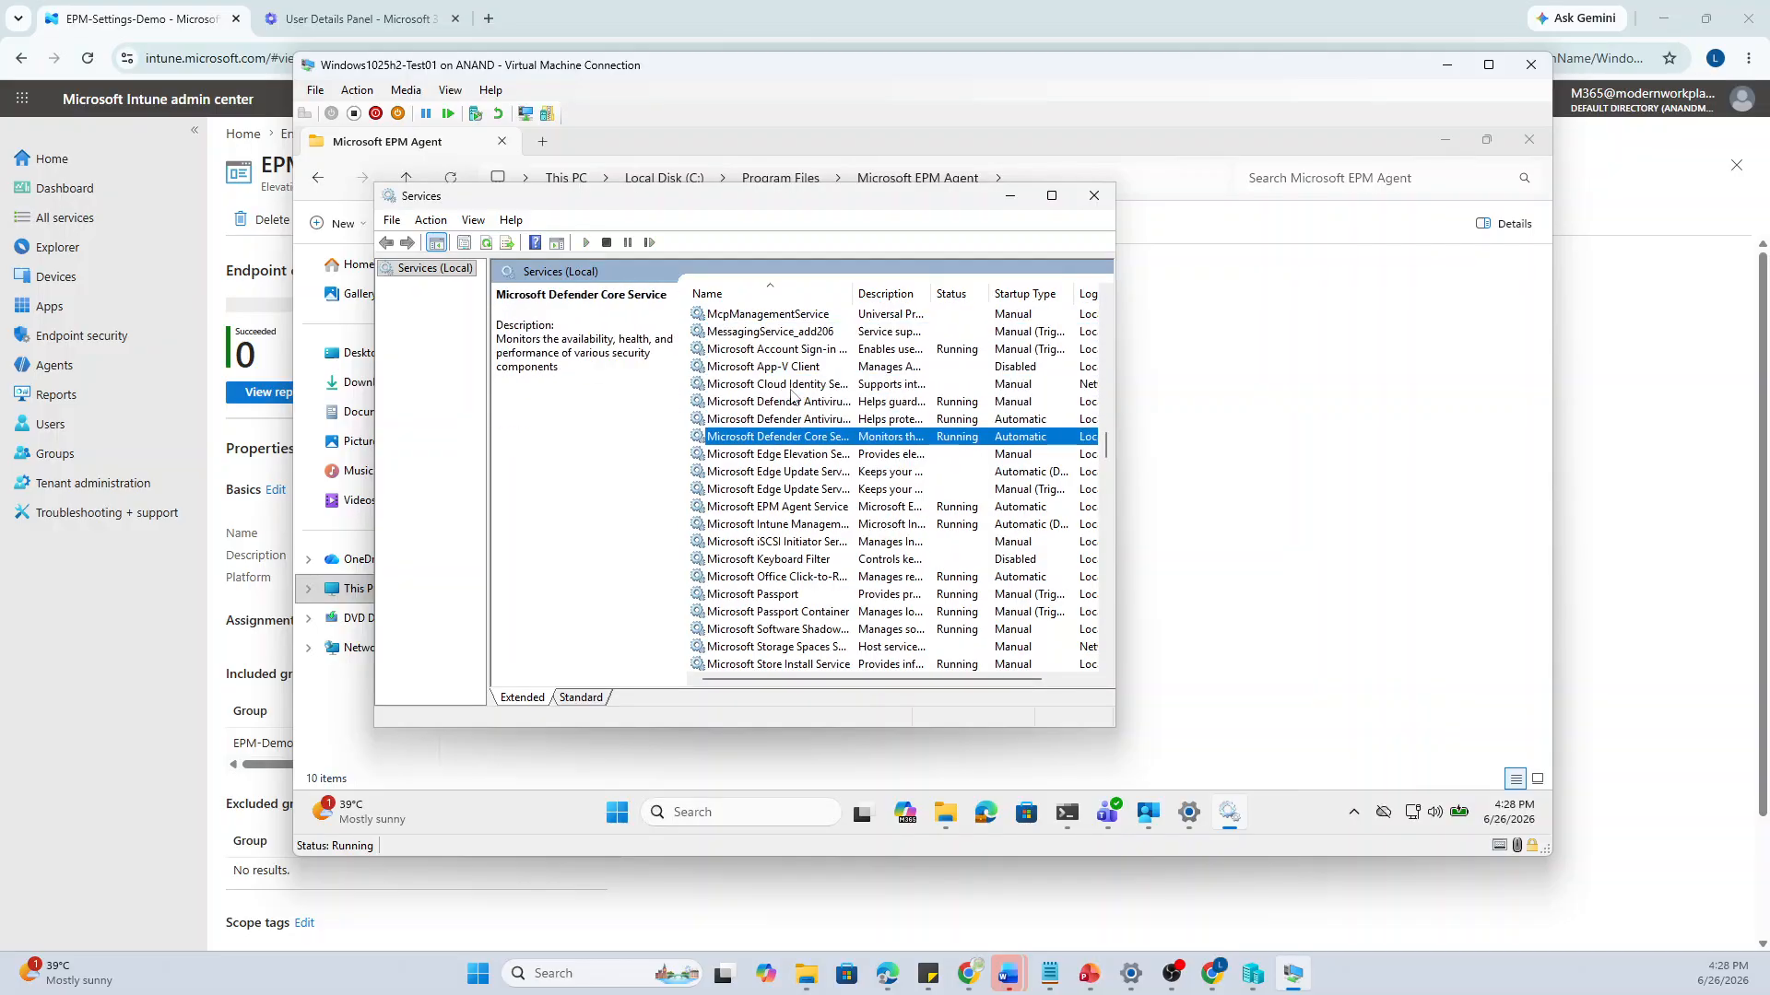
key("Down")
key("Down")
key("Down")
key("Down")
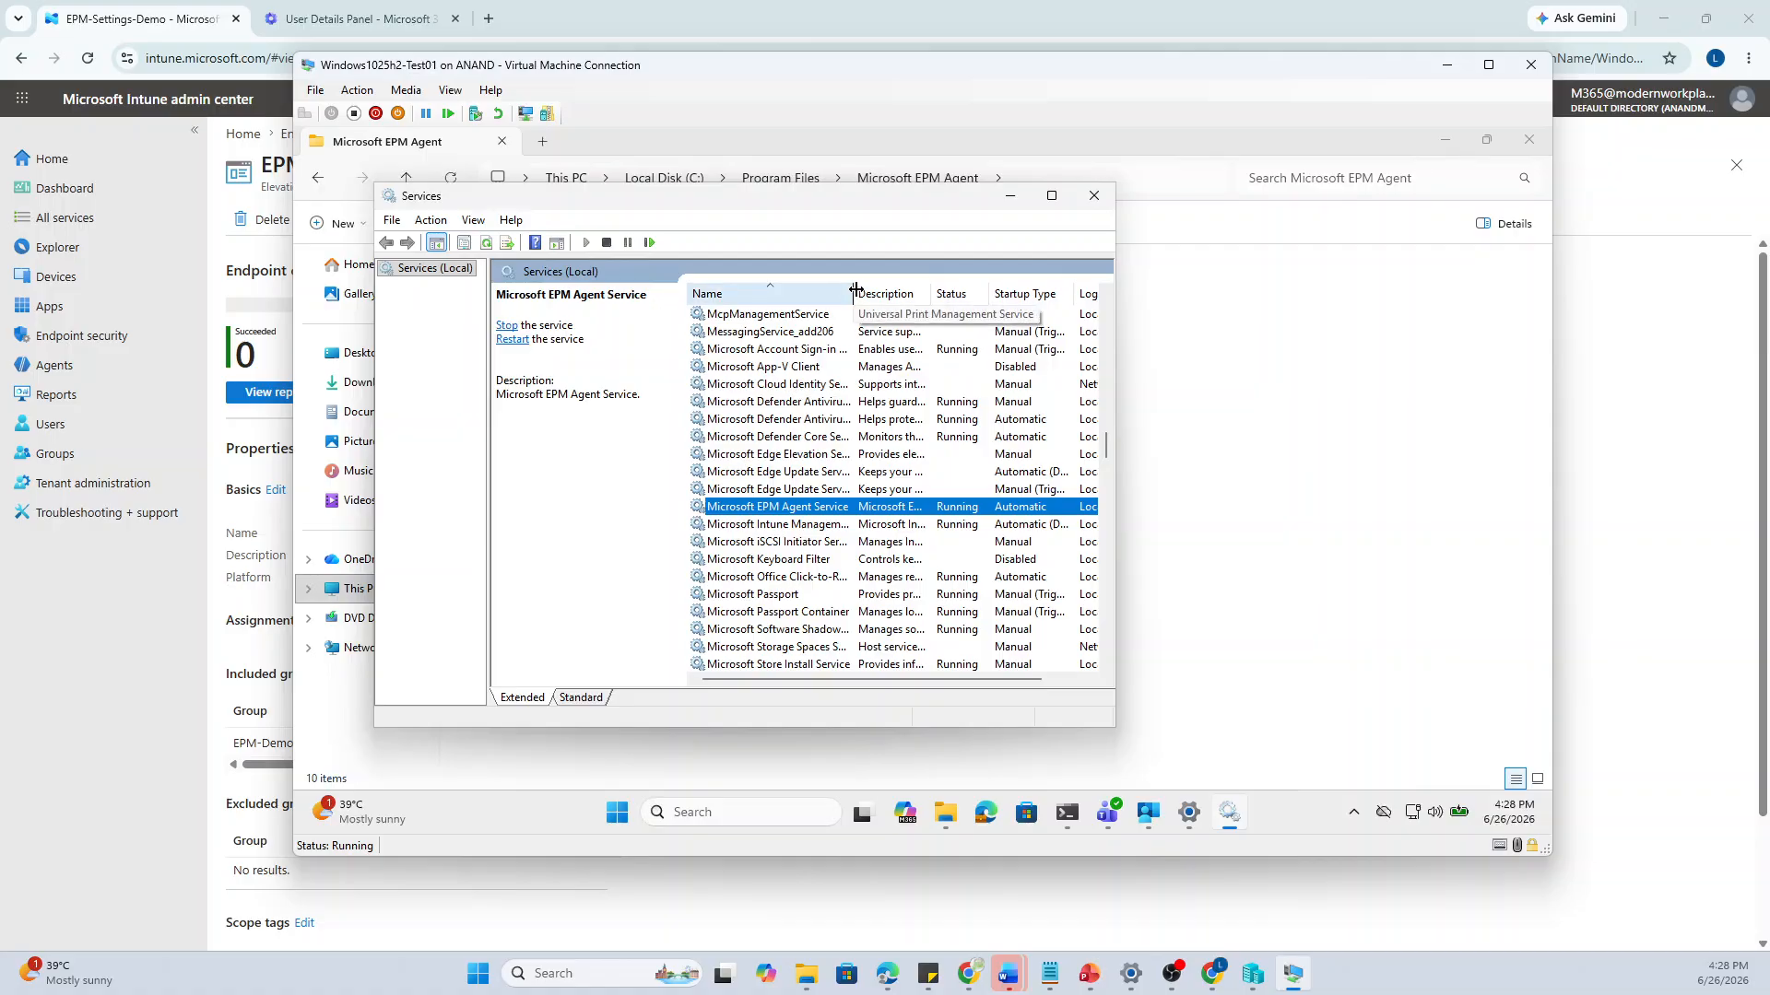
left_click_drag(855, 290, 910, 291)
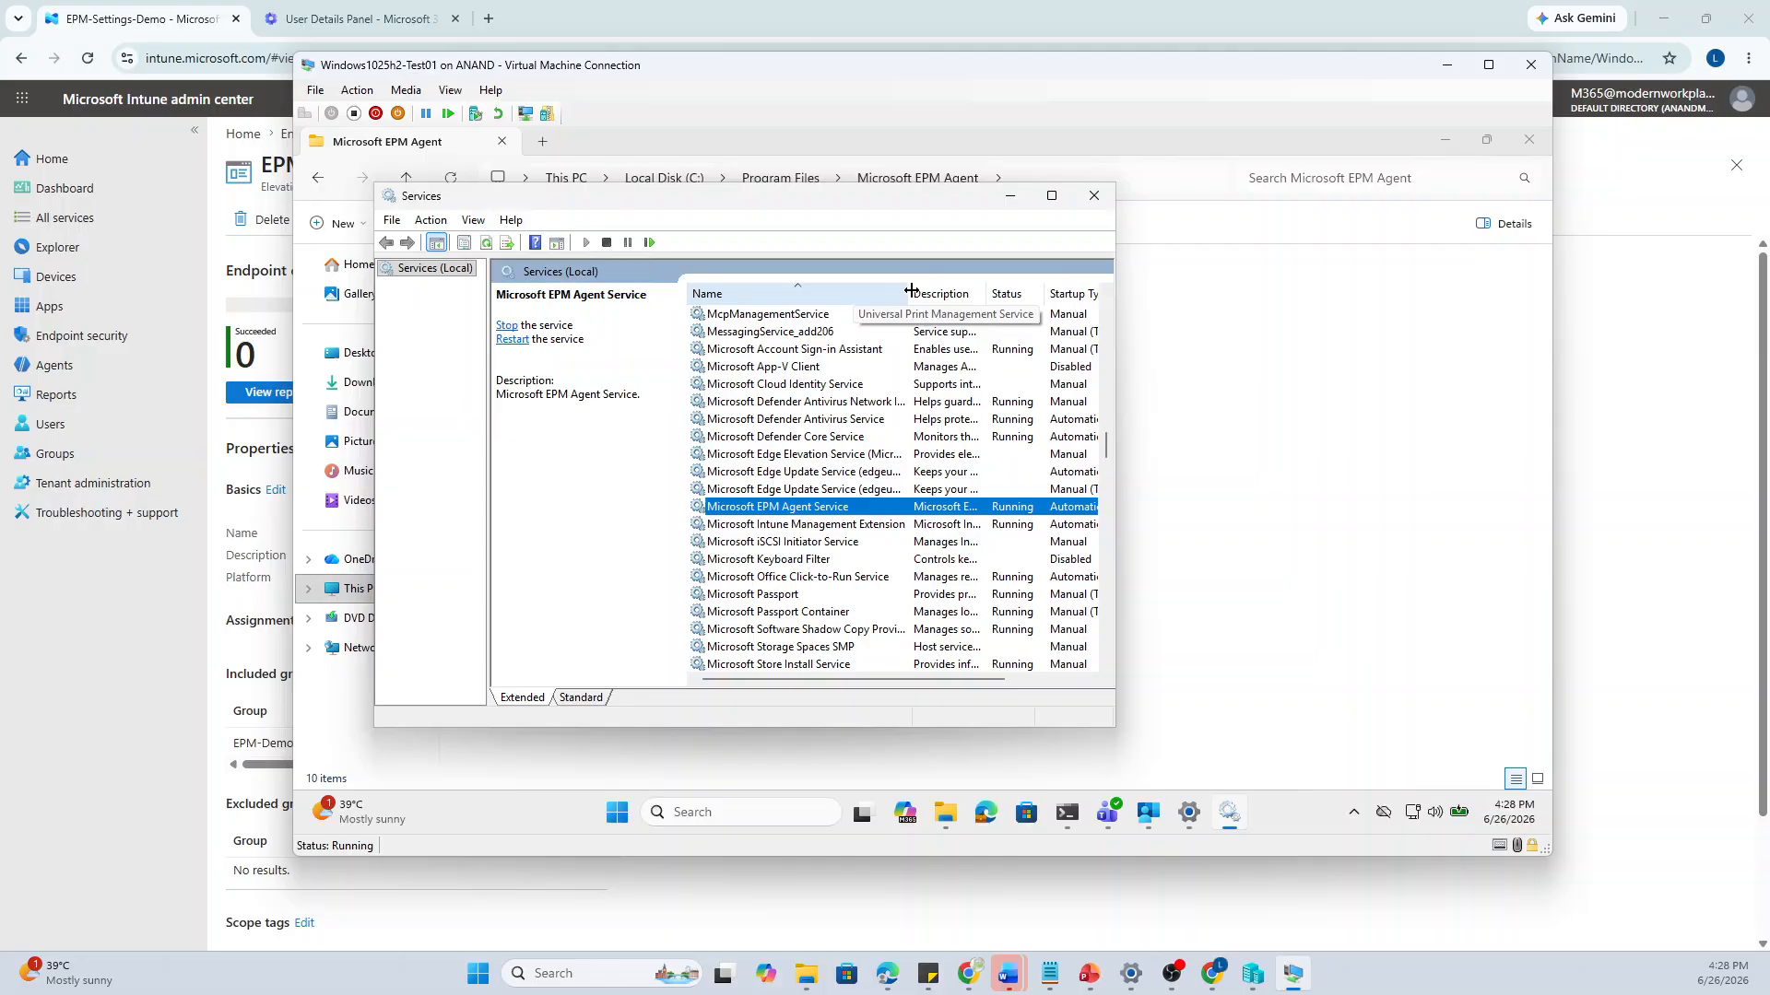
left_click(1003, 197)
Clear the VM desktop by minimizing File Explorer and Settings and closing the command prompt
left_click(1454, 138)
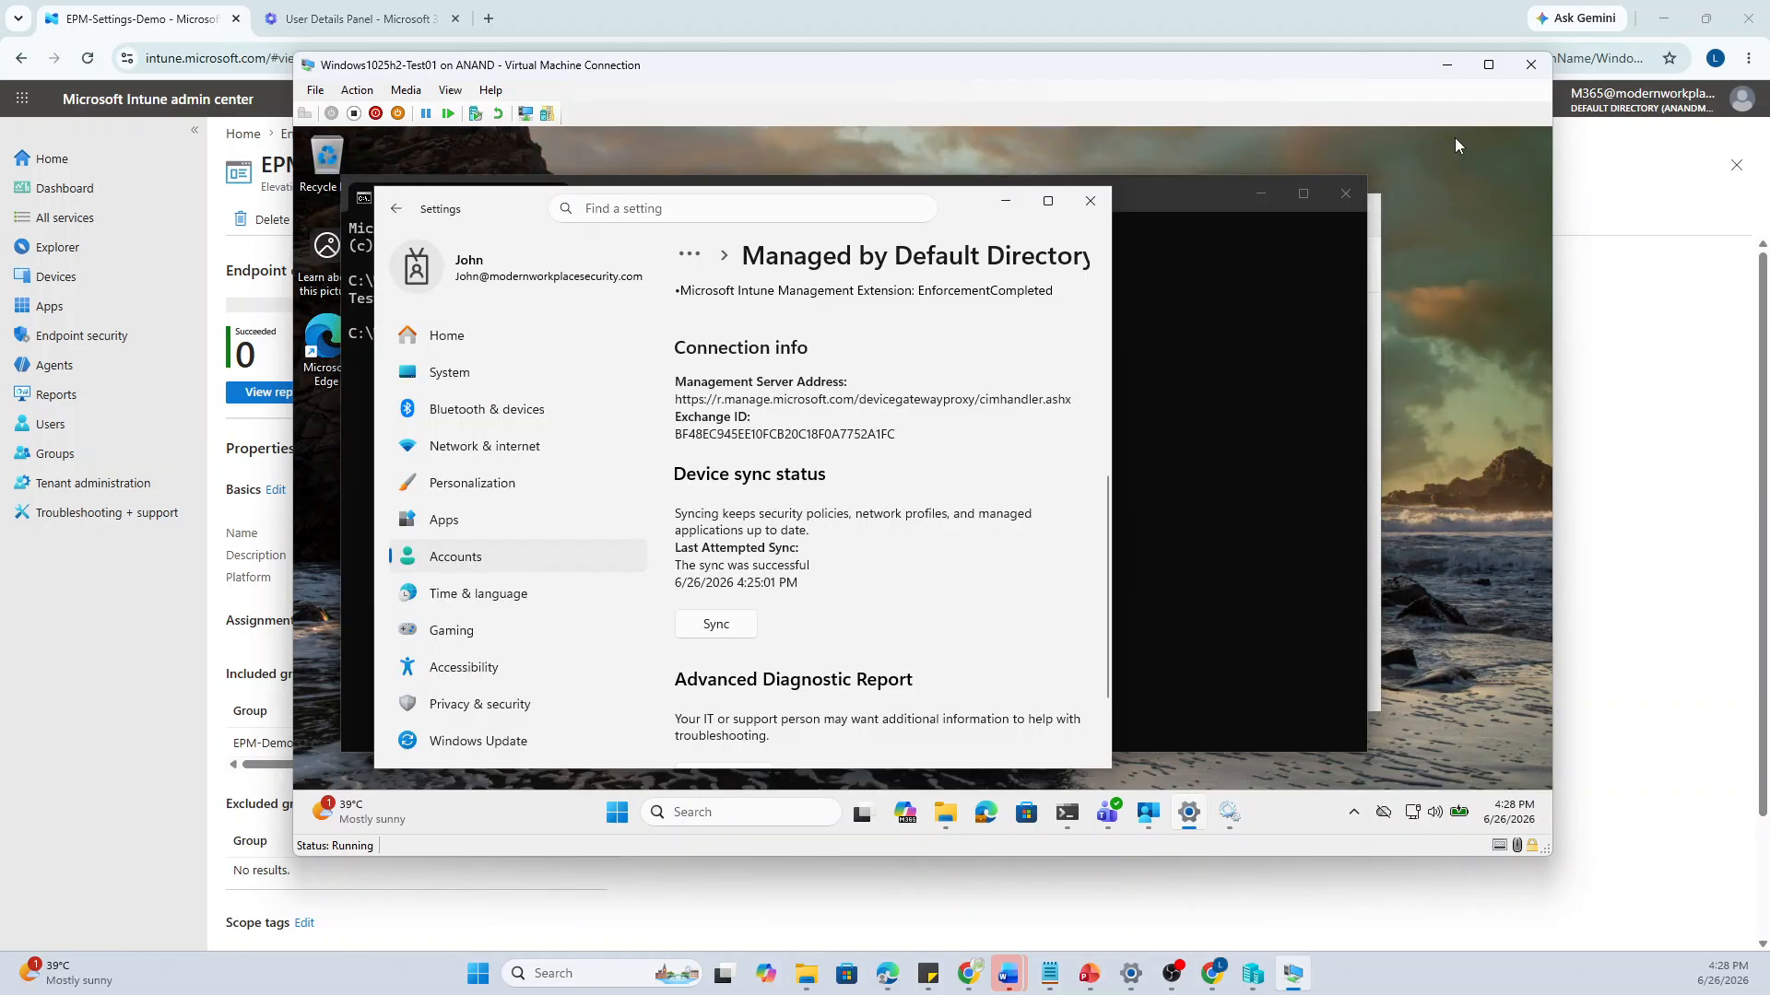
left_click(1003, 201)
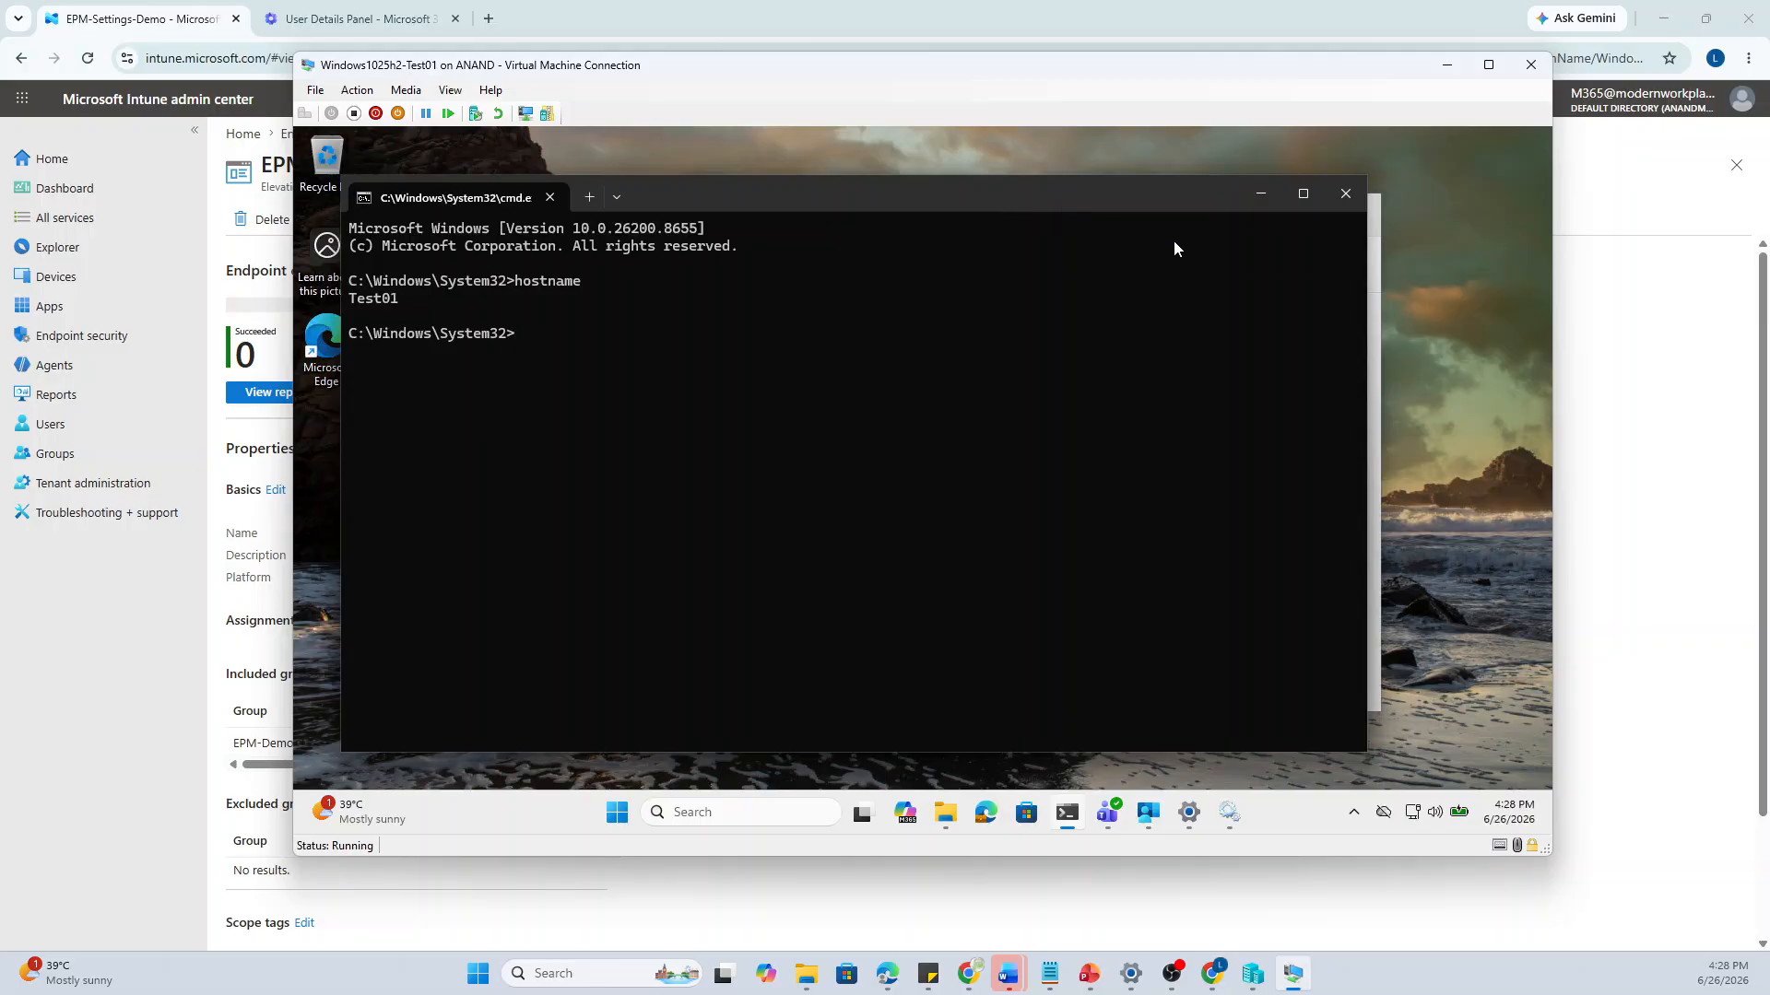
left_click(1346, 197)
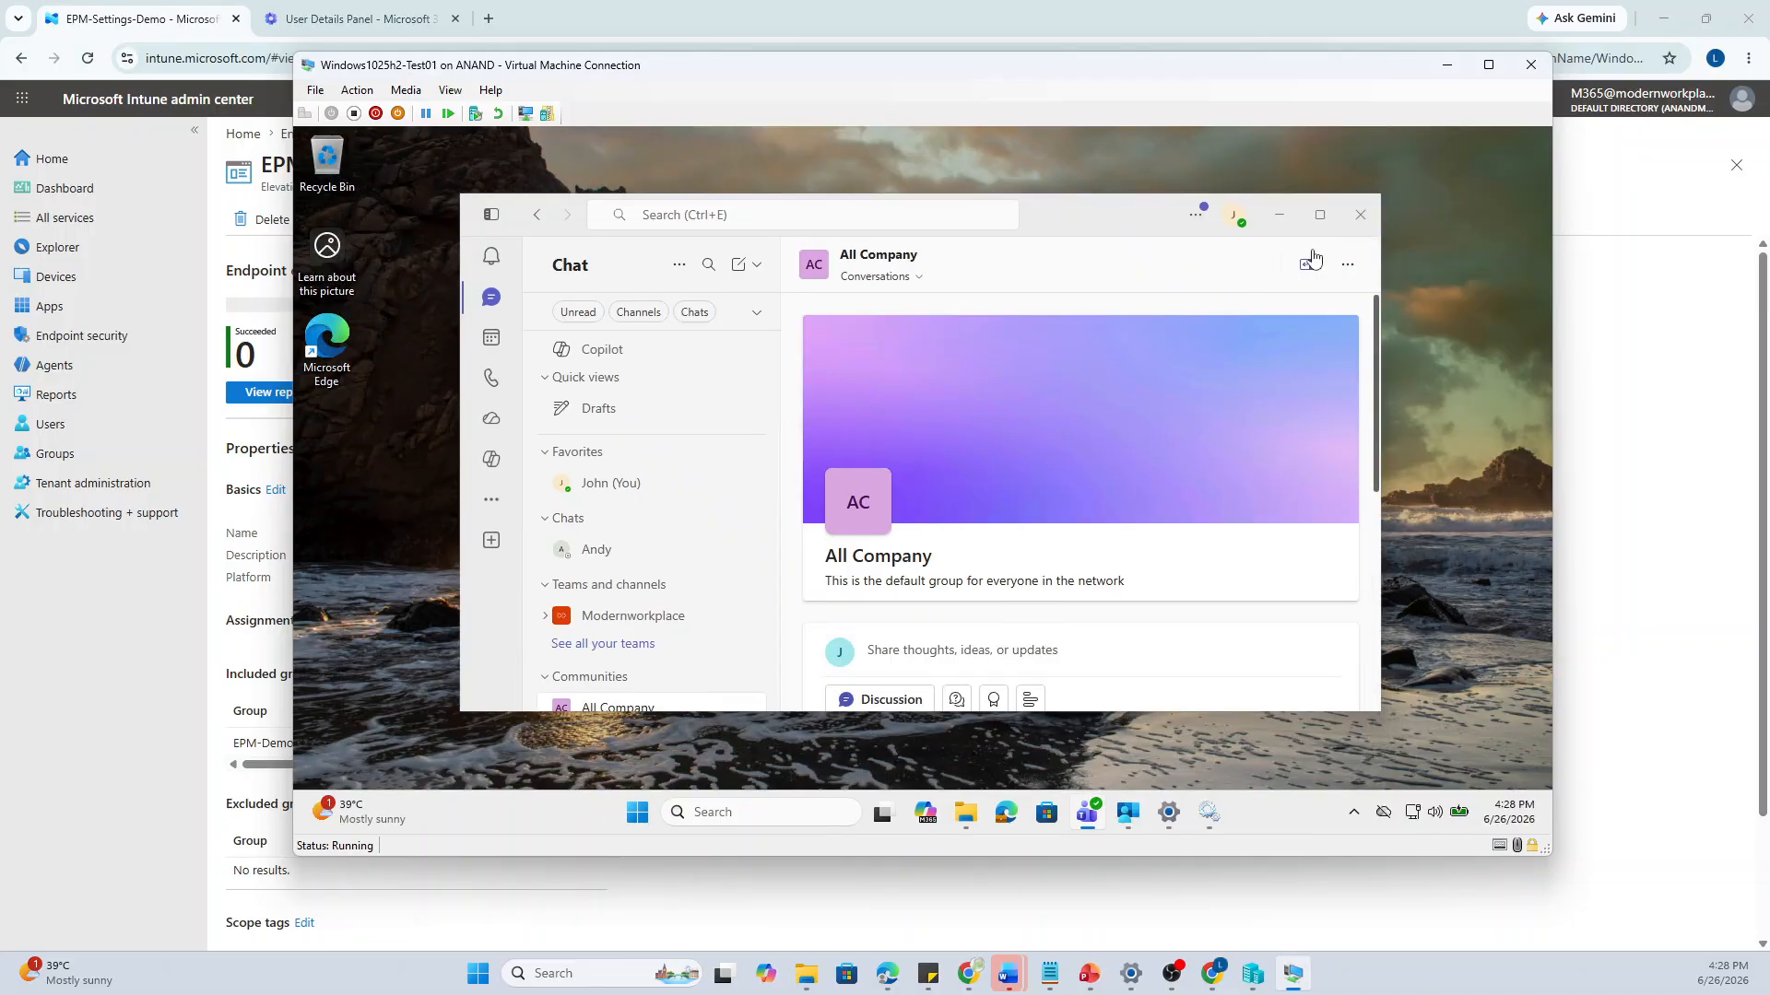
left_click(1320, 216)
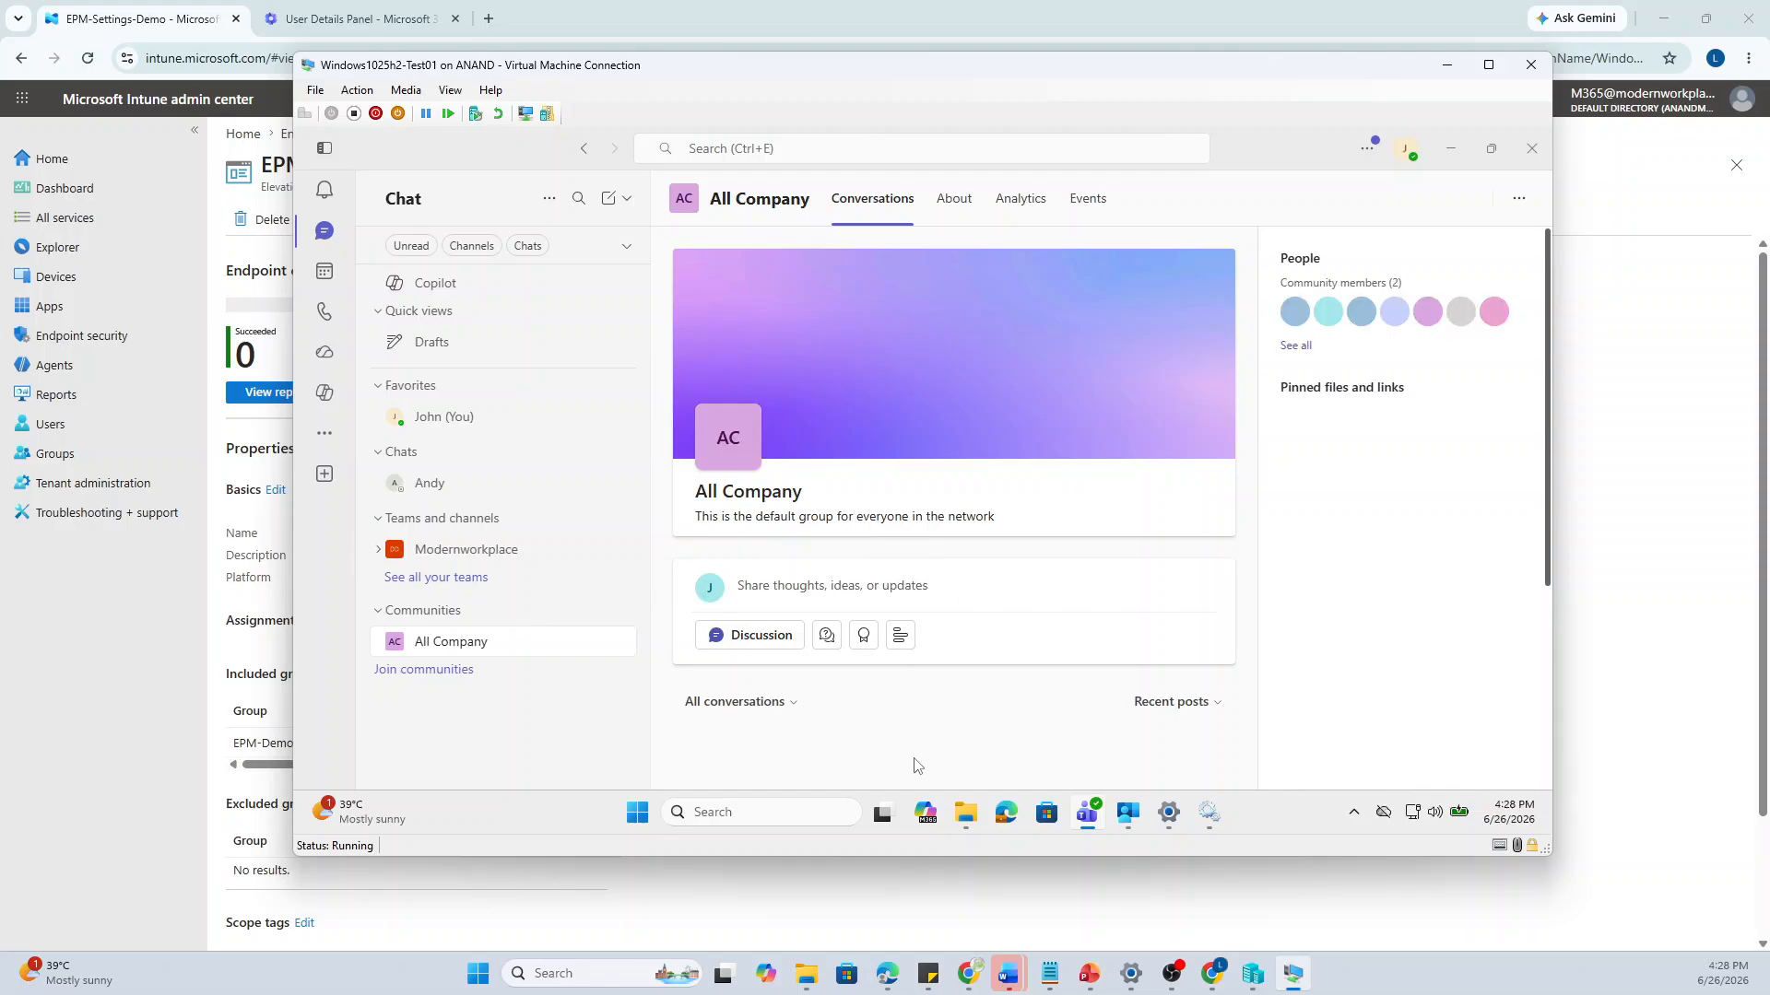
Search 'notepad' in Edge, open the official Notepad++ site, and download the v8.9.6.2 x64 installer
left_click(1008, 813)
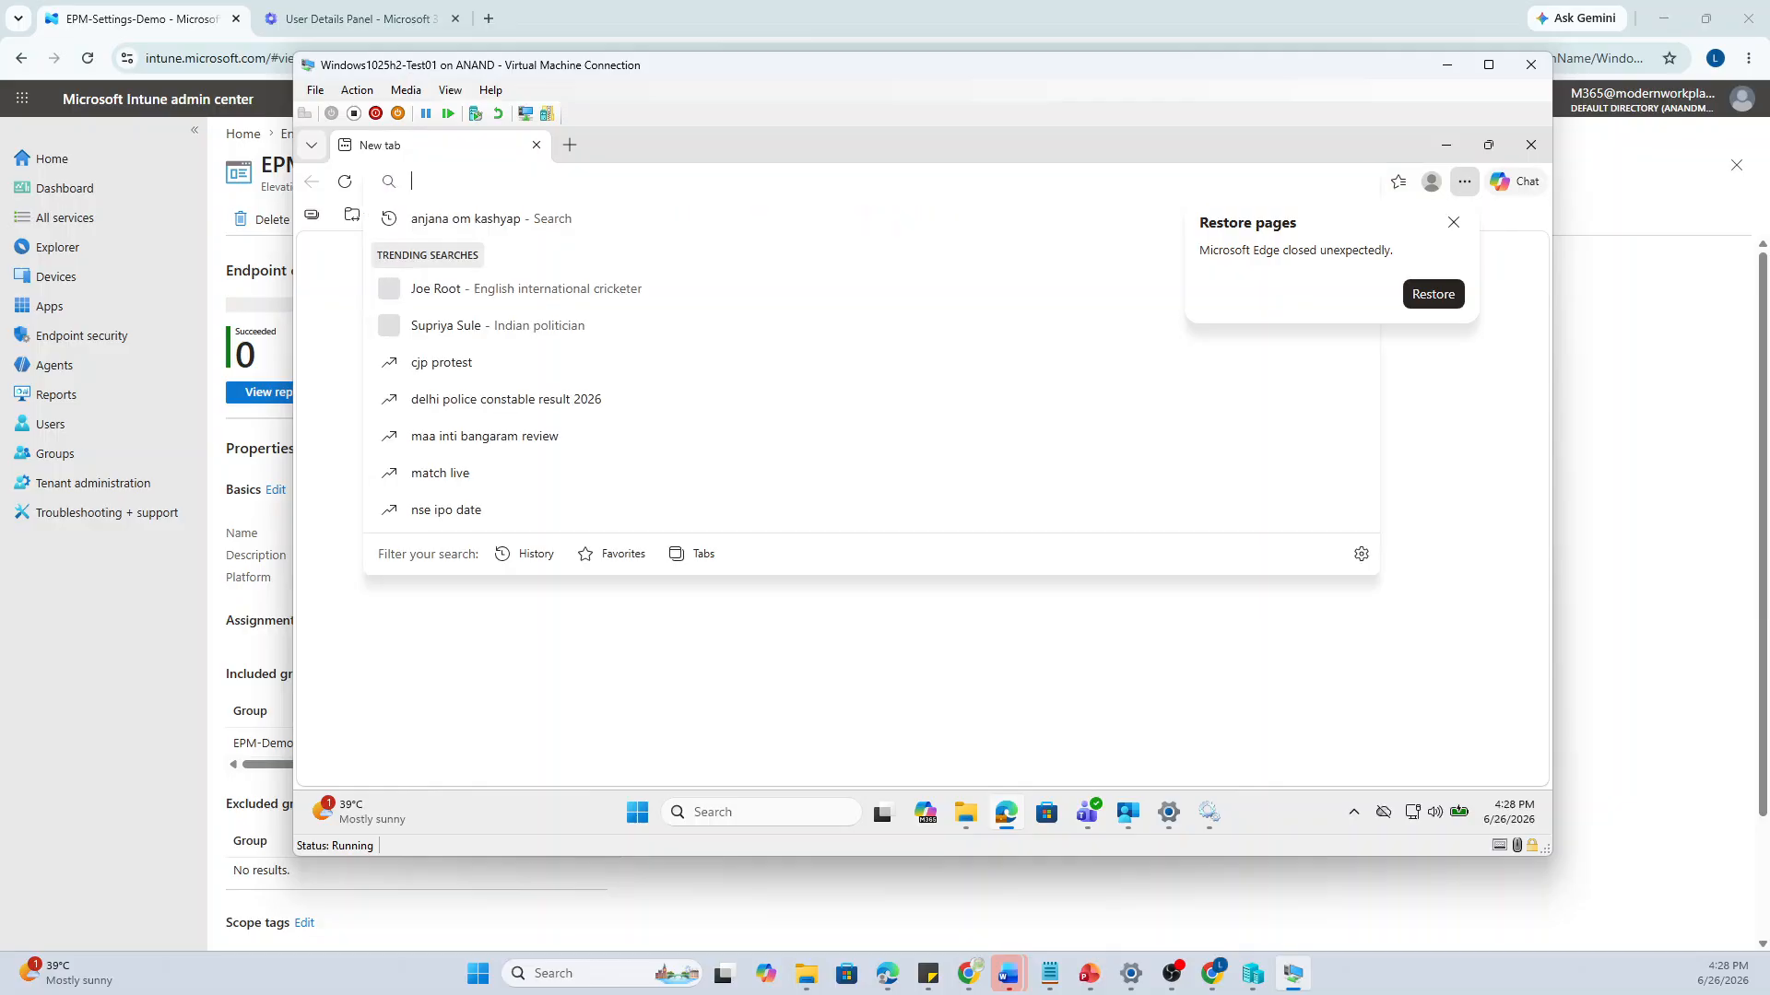
type("note")
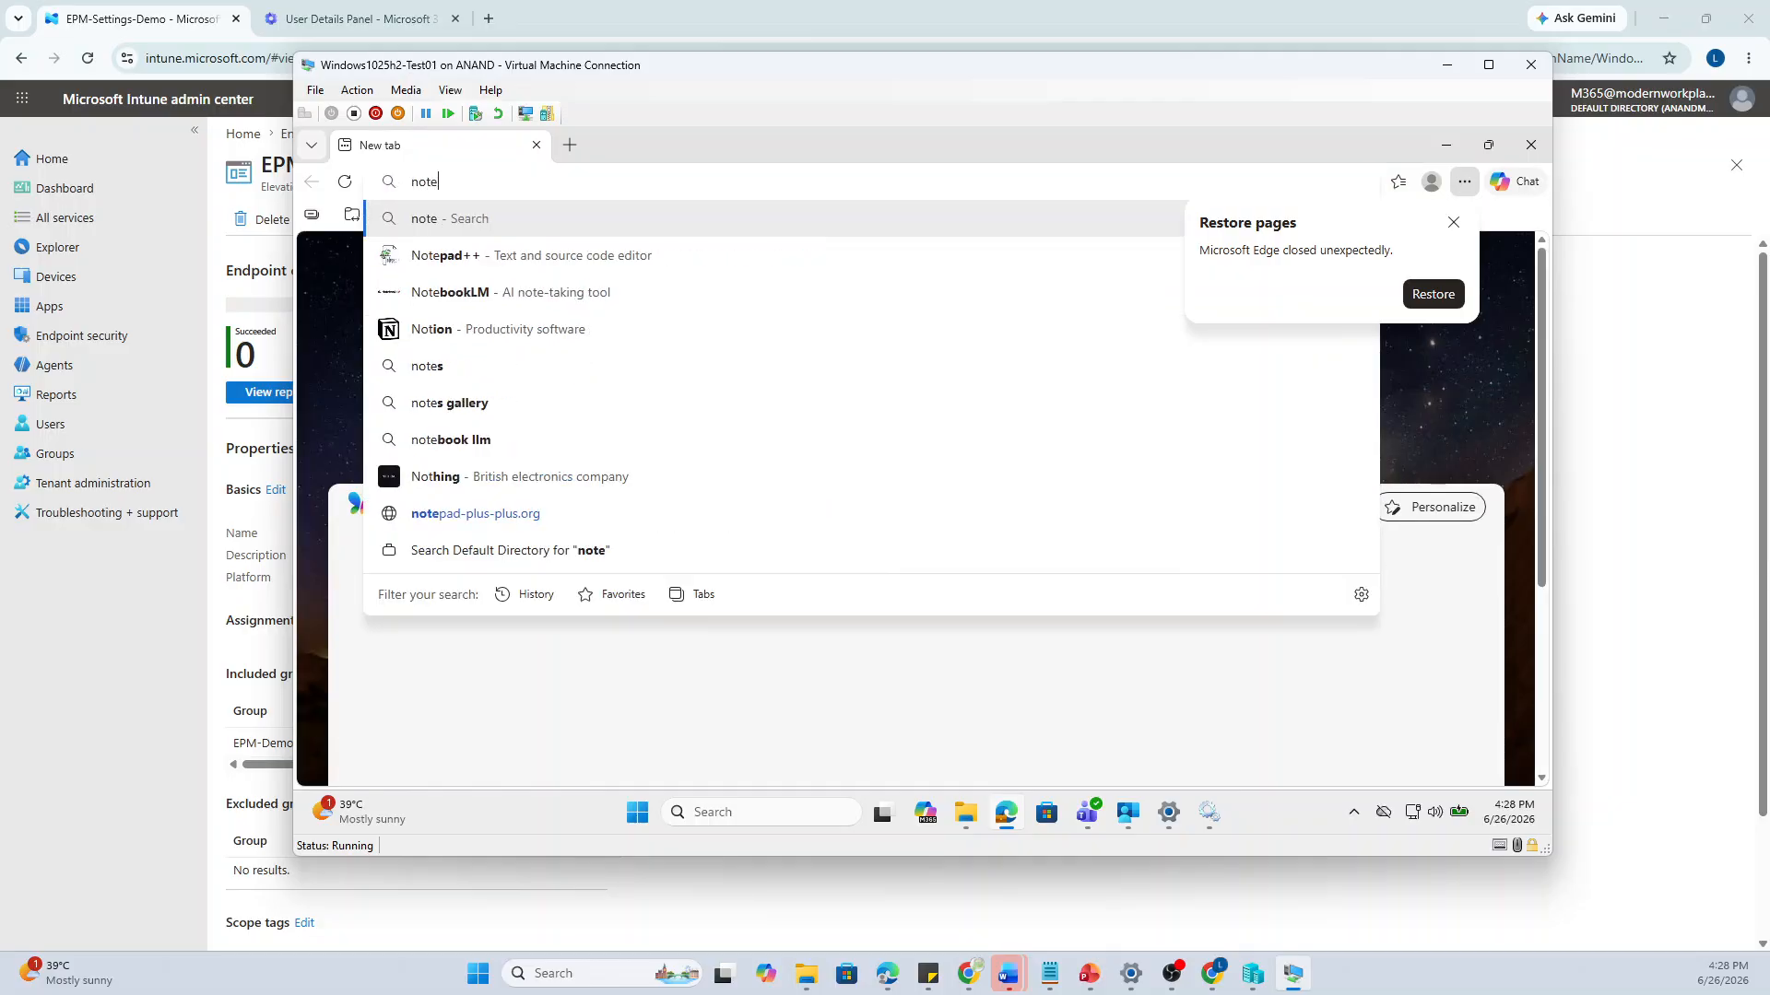
type("pad")
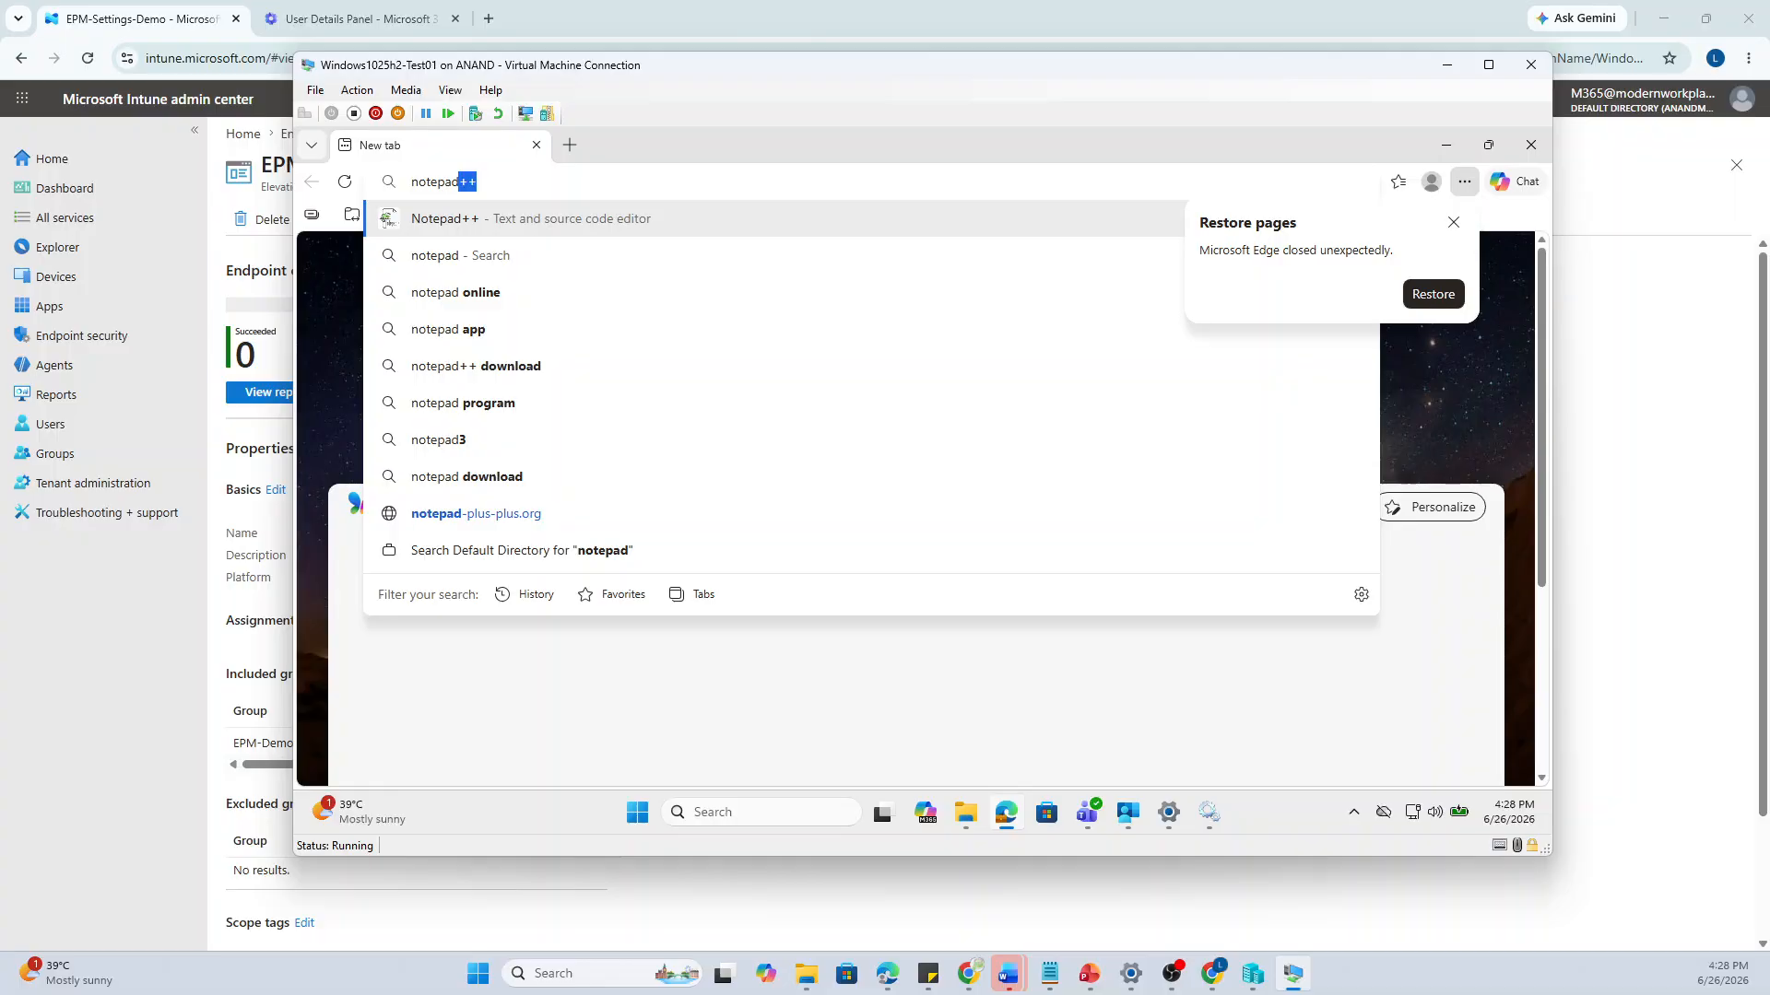
key("Return")
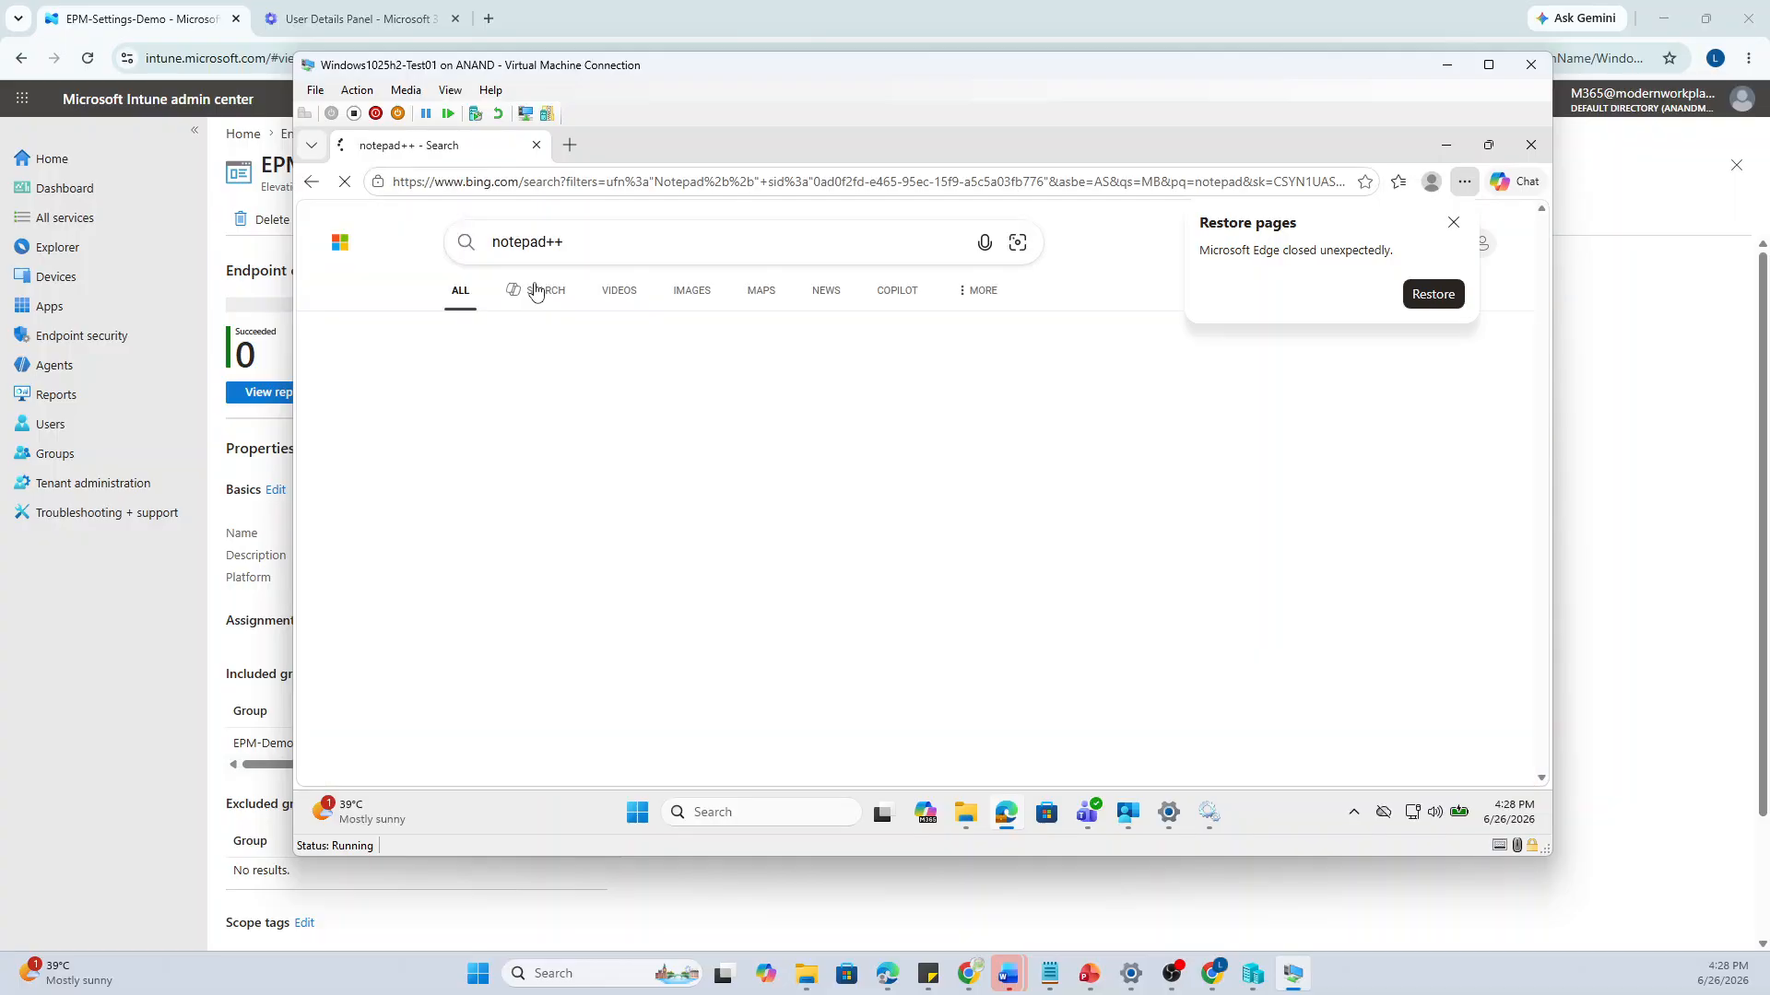
left_click(509, 612)
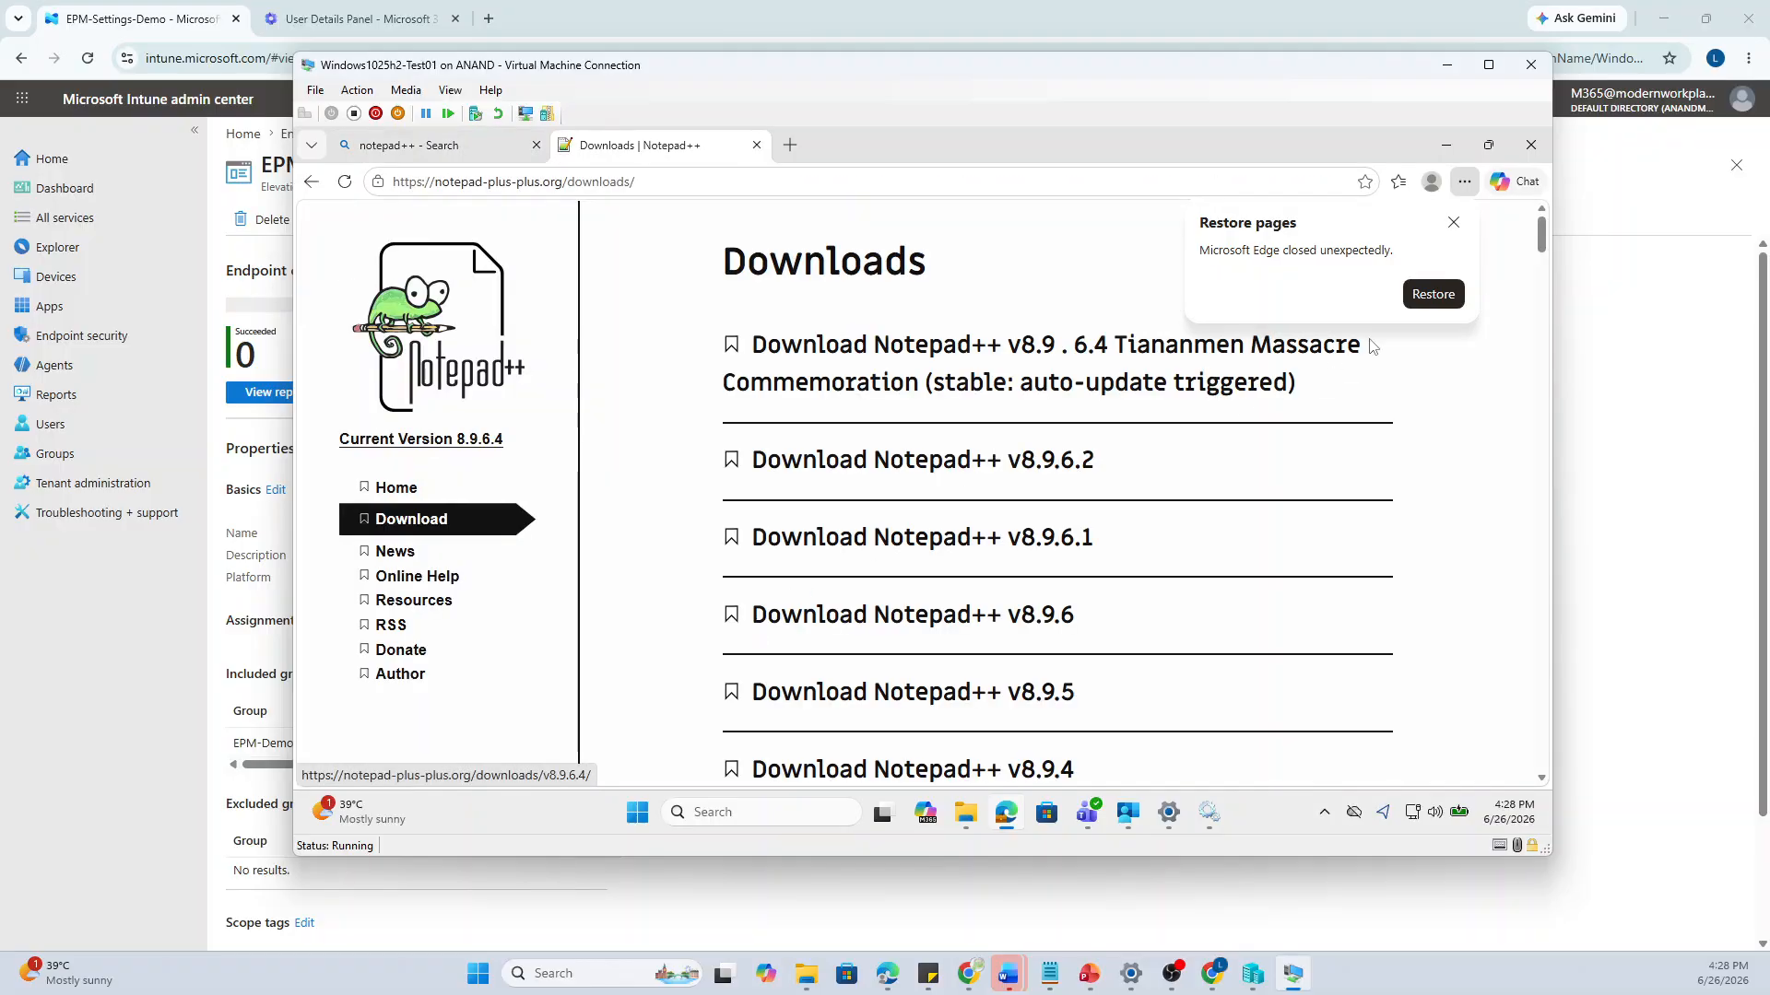
left_click(1454, 223)
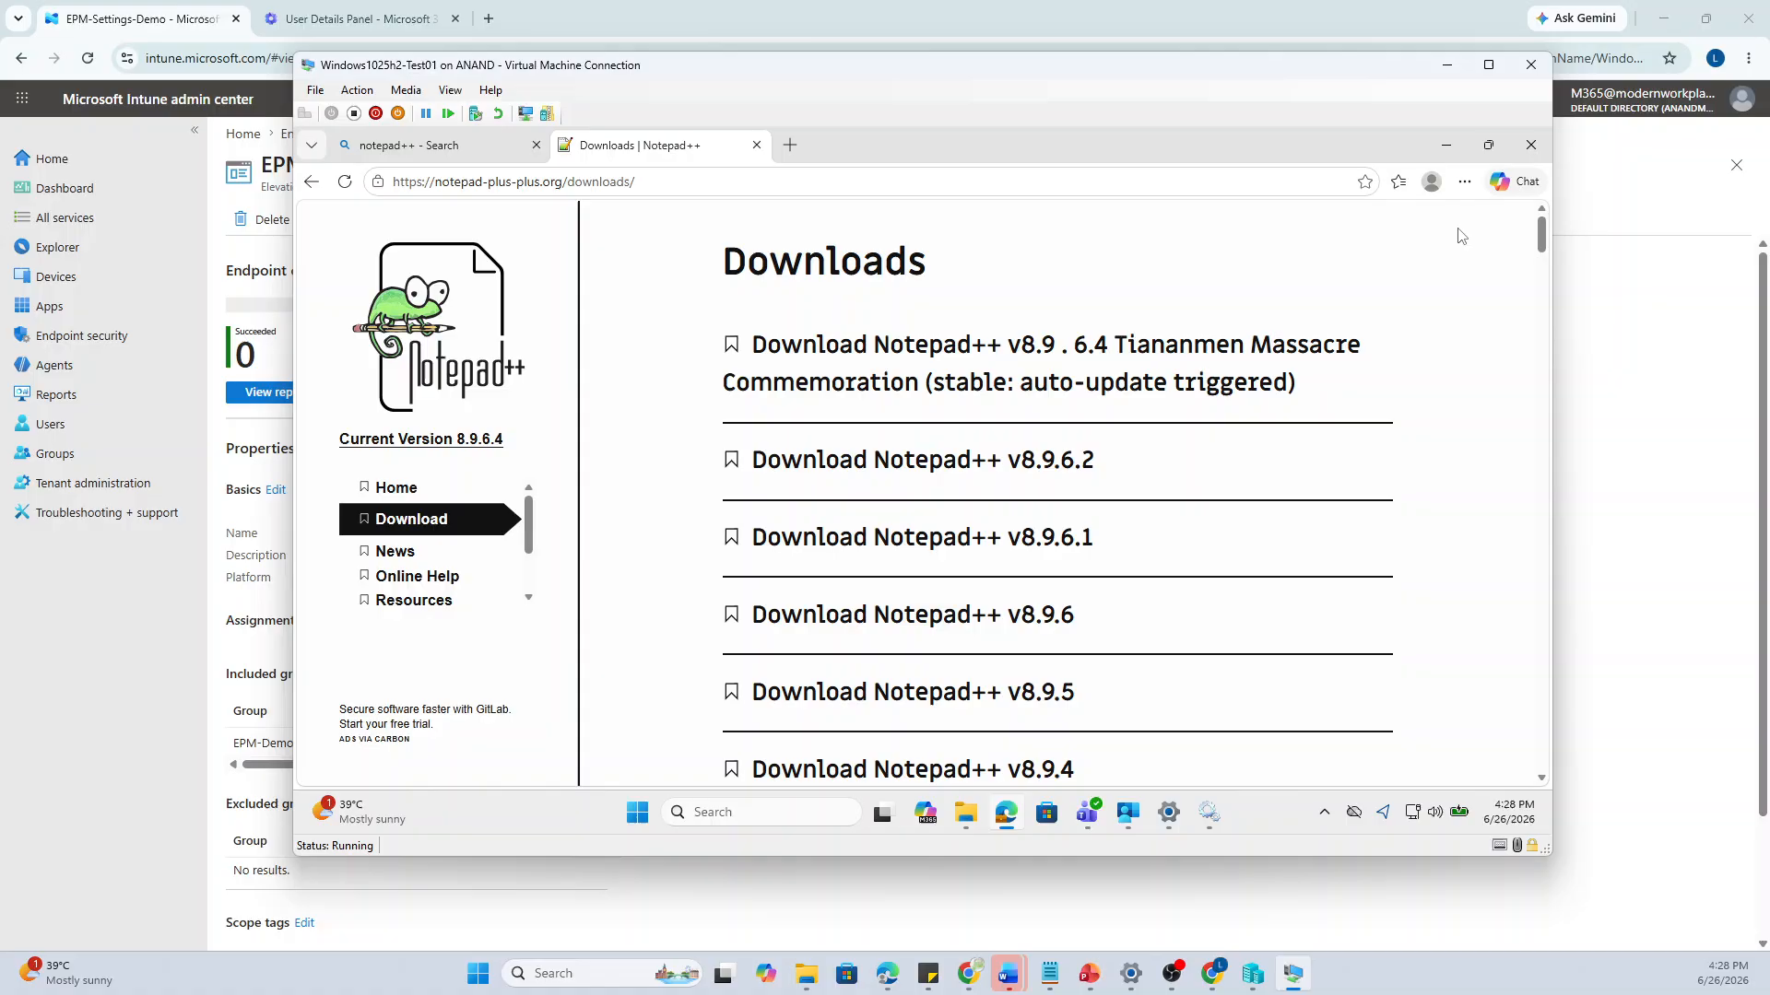
left_click(1004, 471)
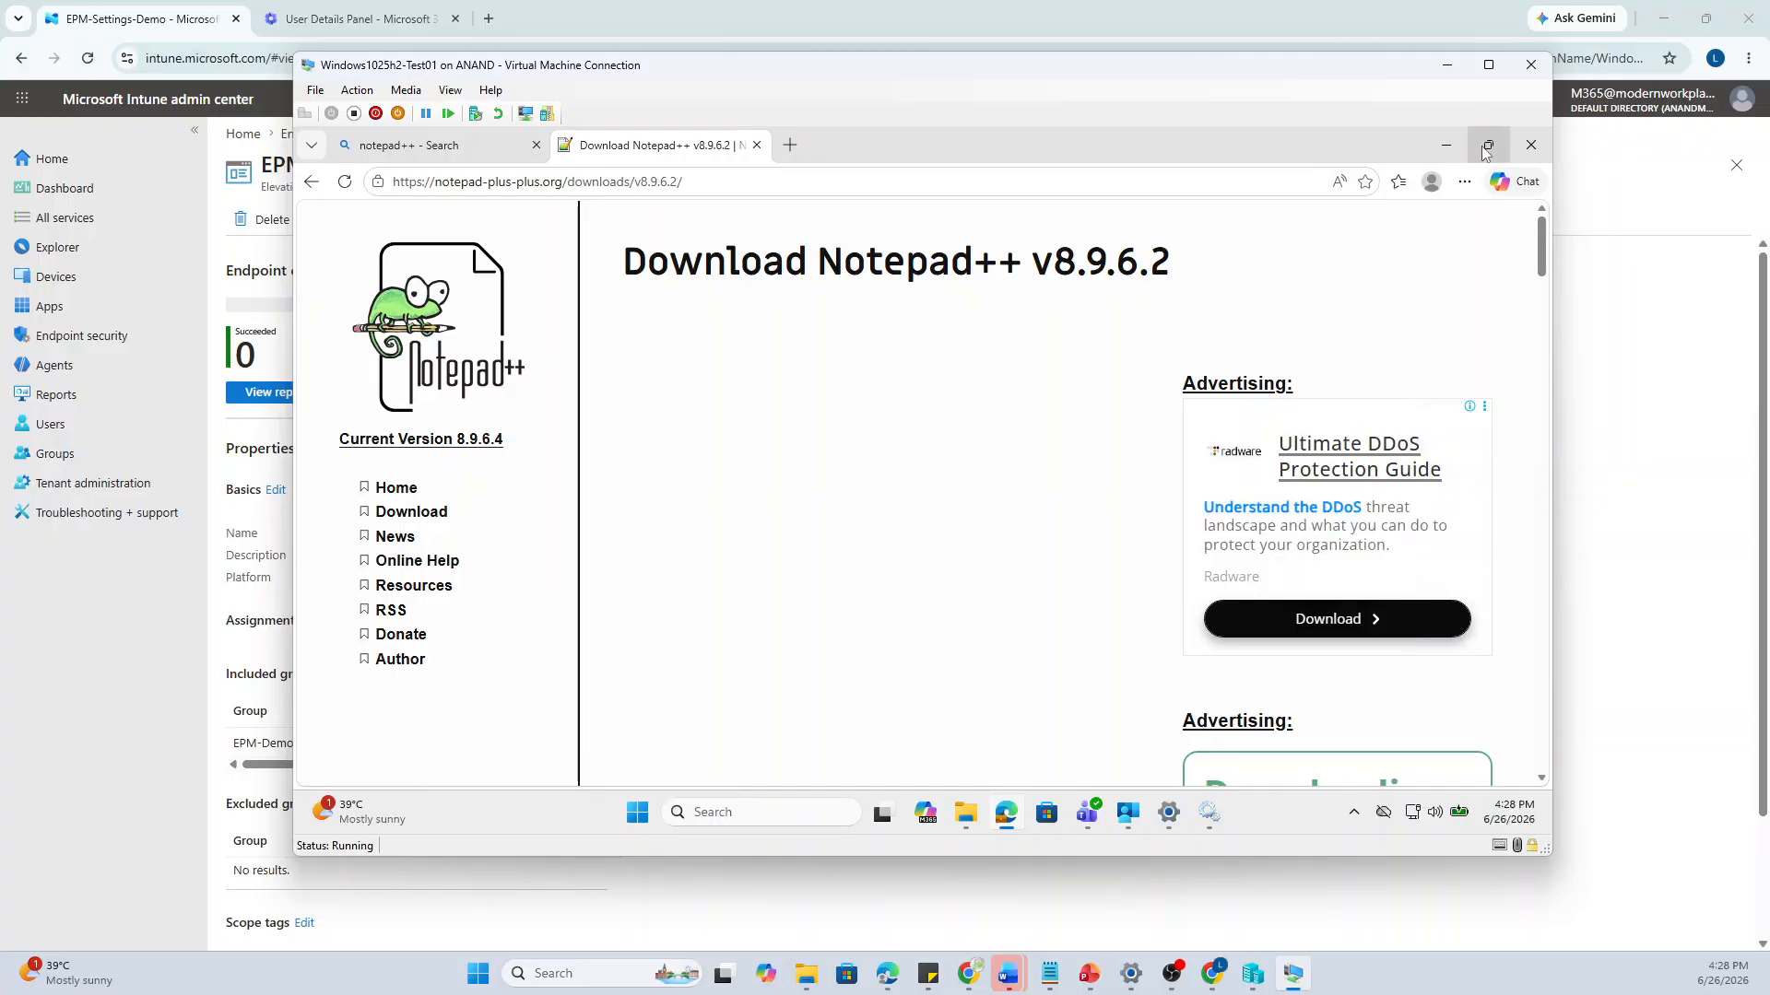
left_click(1487, 67)
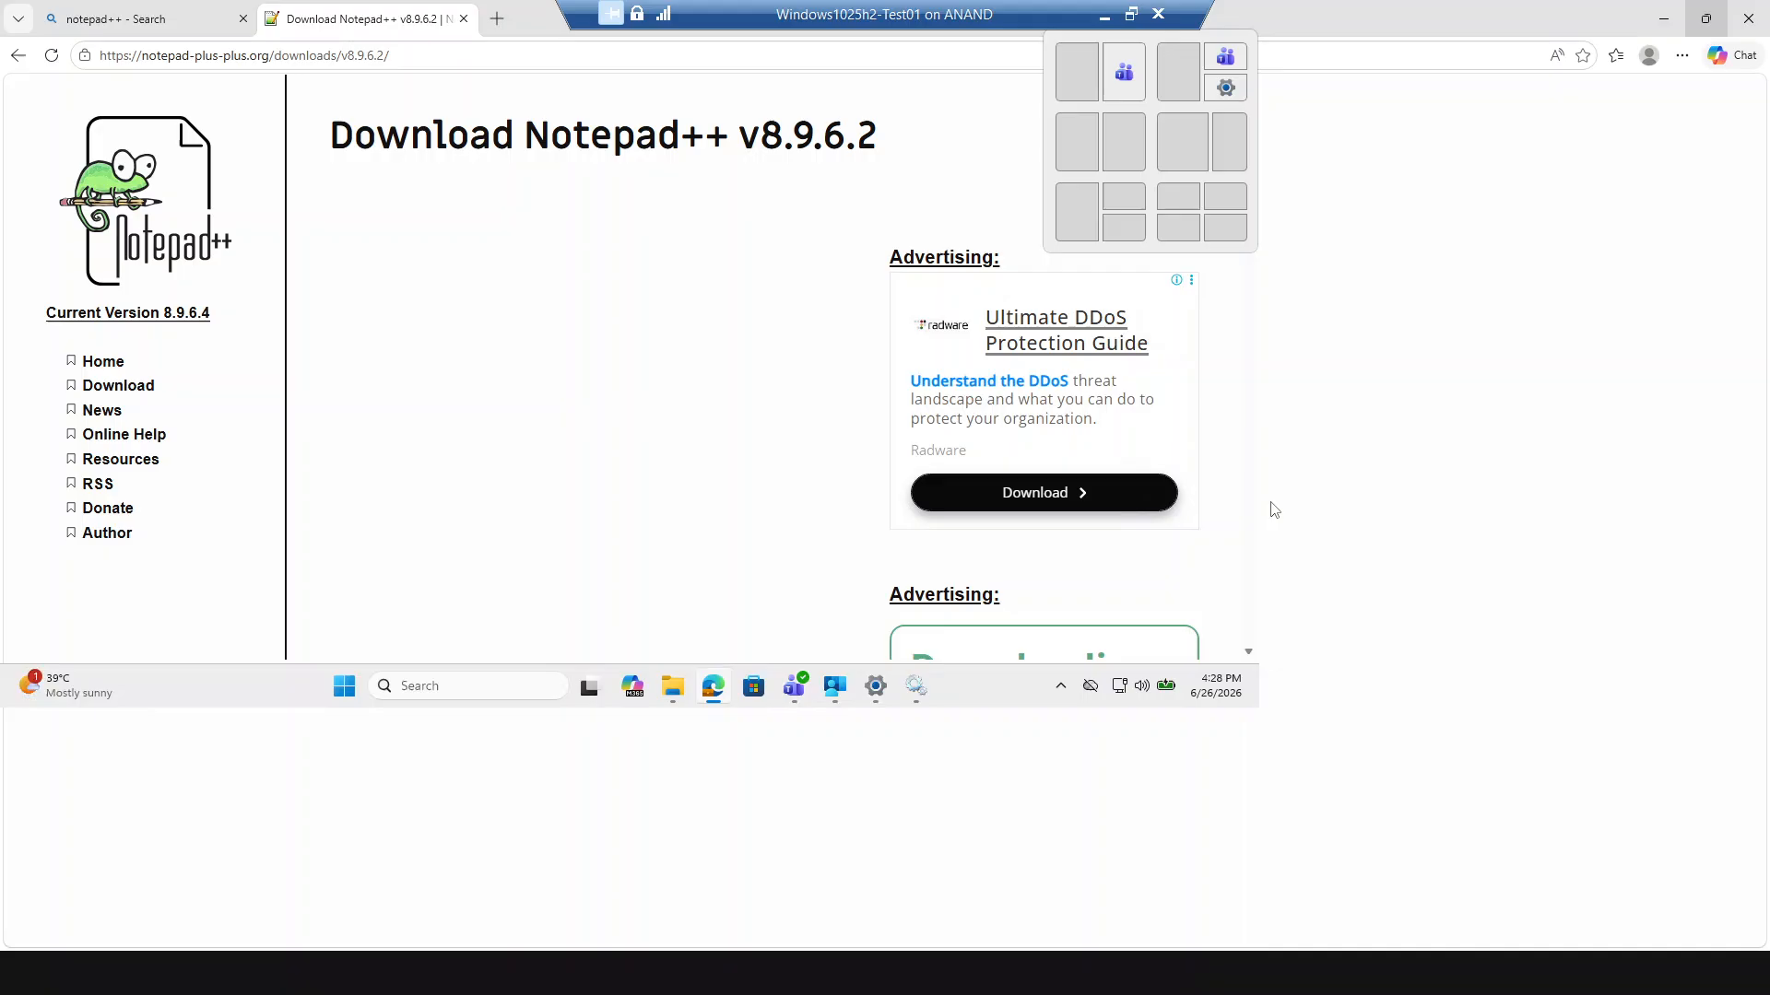
left_click(854, 782)
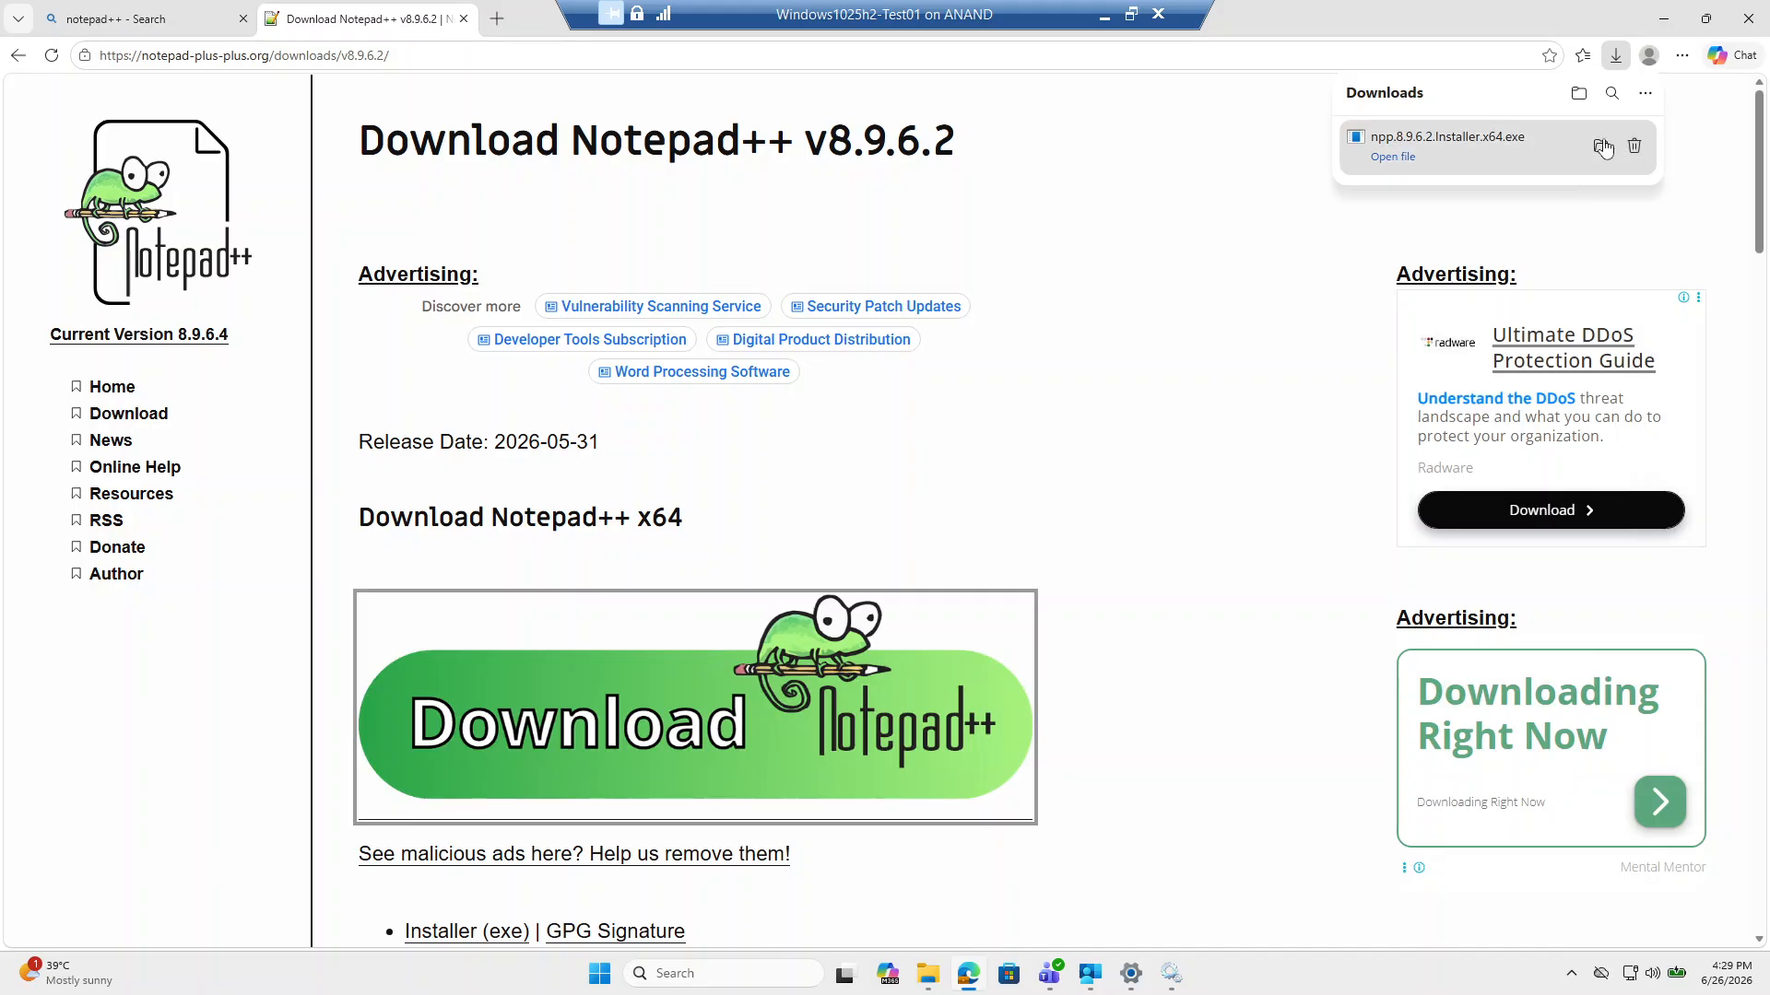
Show npp.8.9.6.2.Installer.x64 in the Downloads folder and bring up its context menu
left_click(1600, 148)
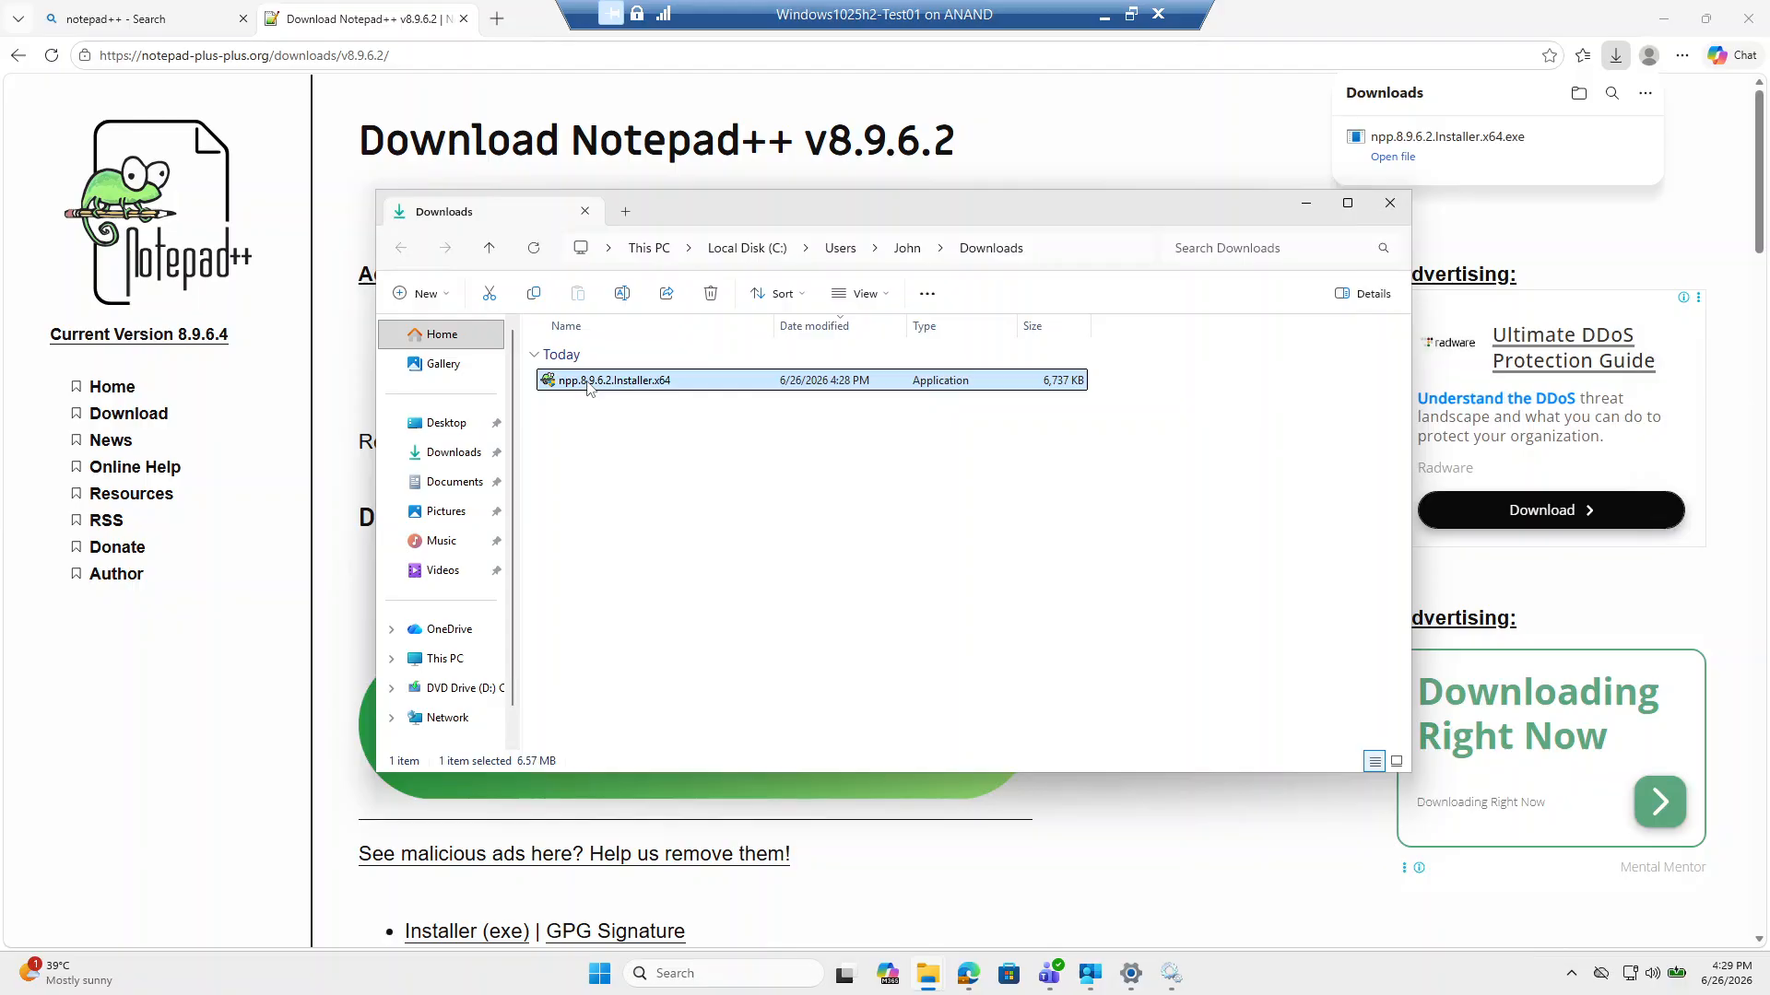
right_click(588, 387)
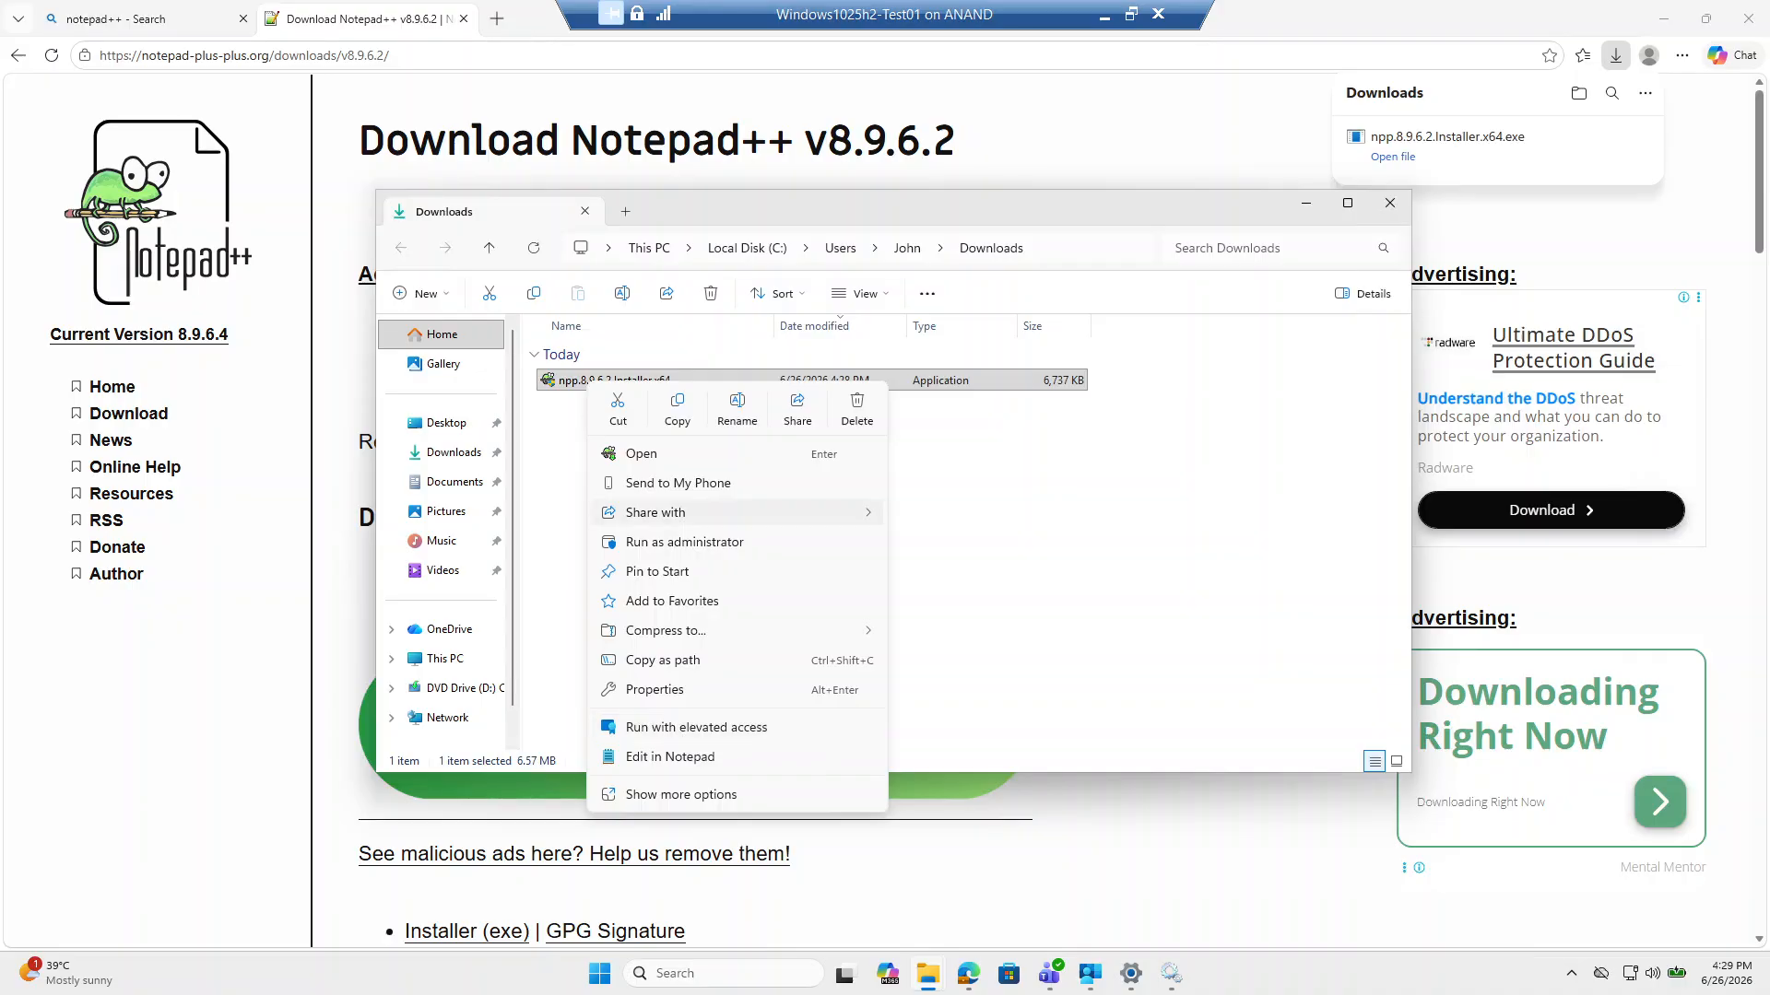
left_click(1132, 15)
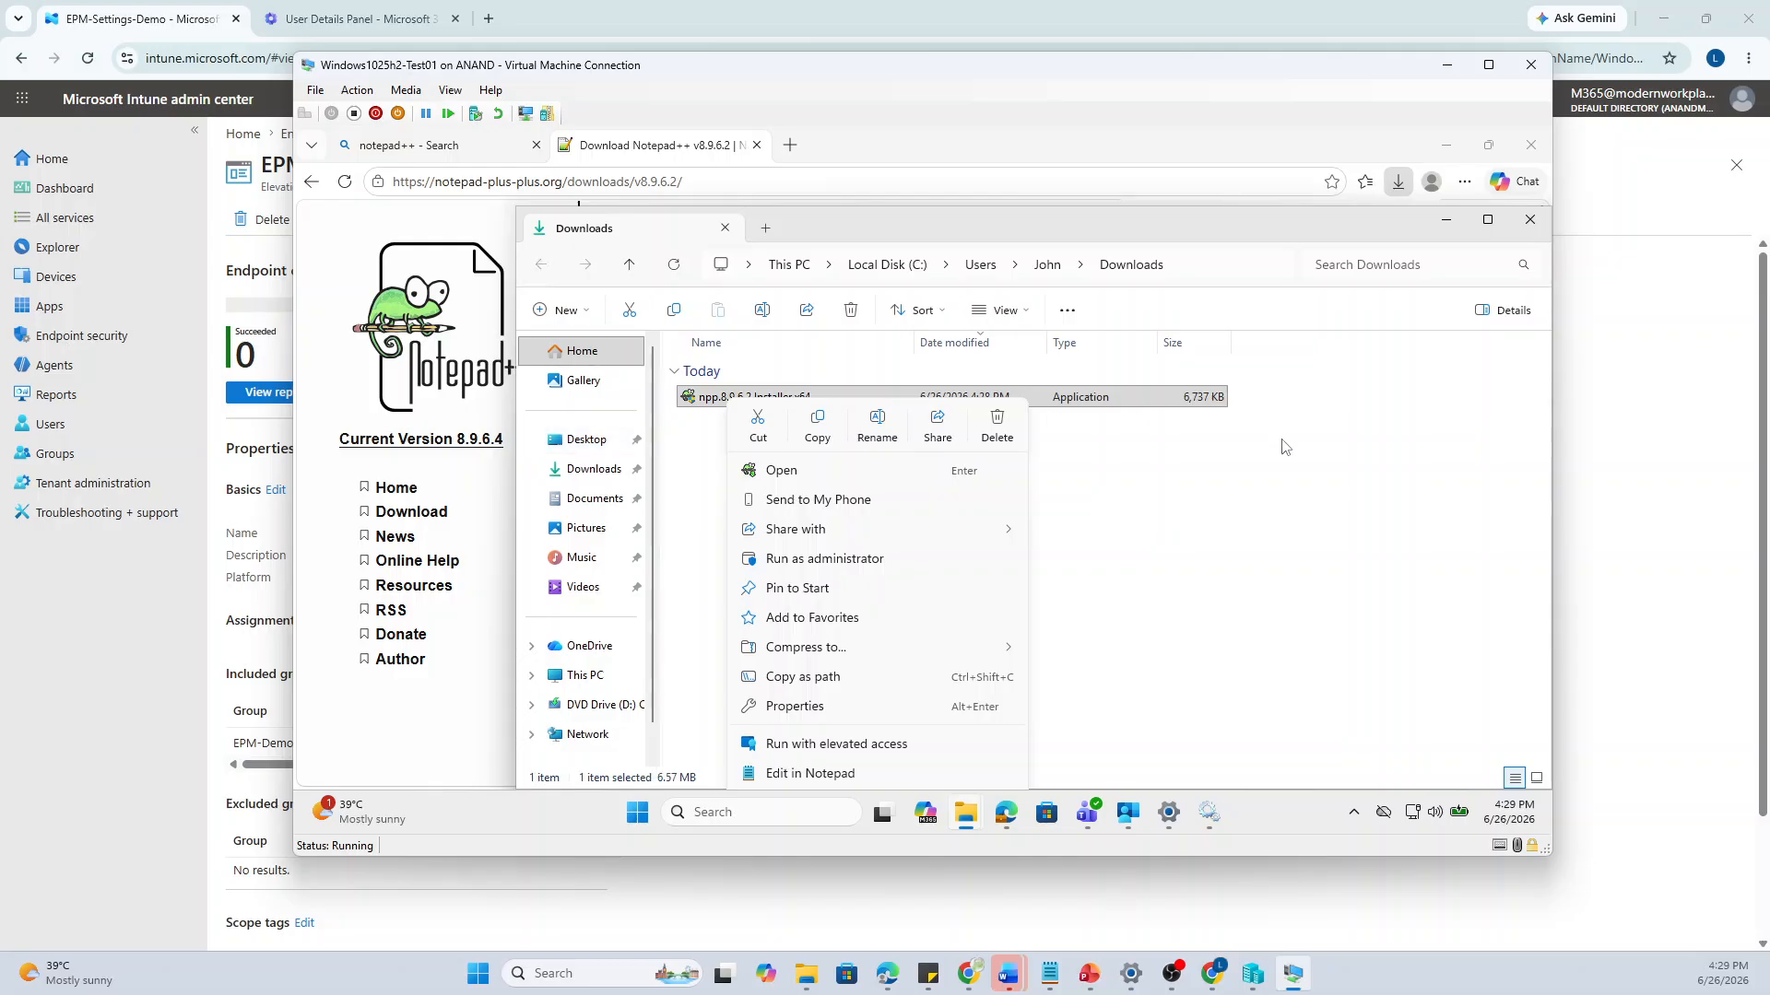
Try the Notepad++ installer with elevated access, close the refusal, then decline UAC on a normal launch
left_click(860, 748)
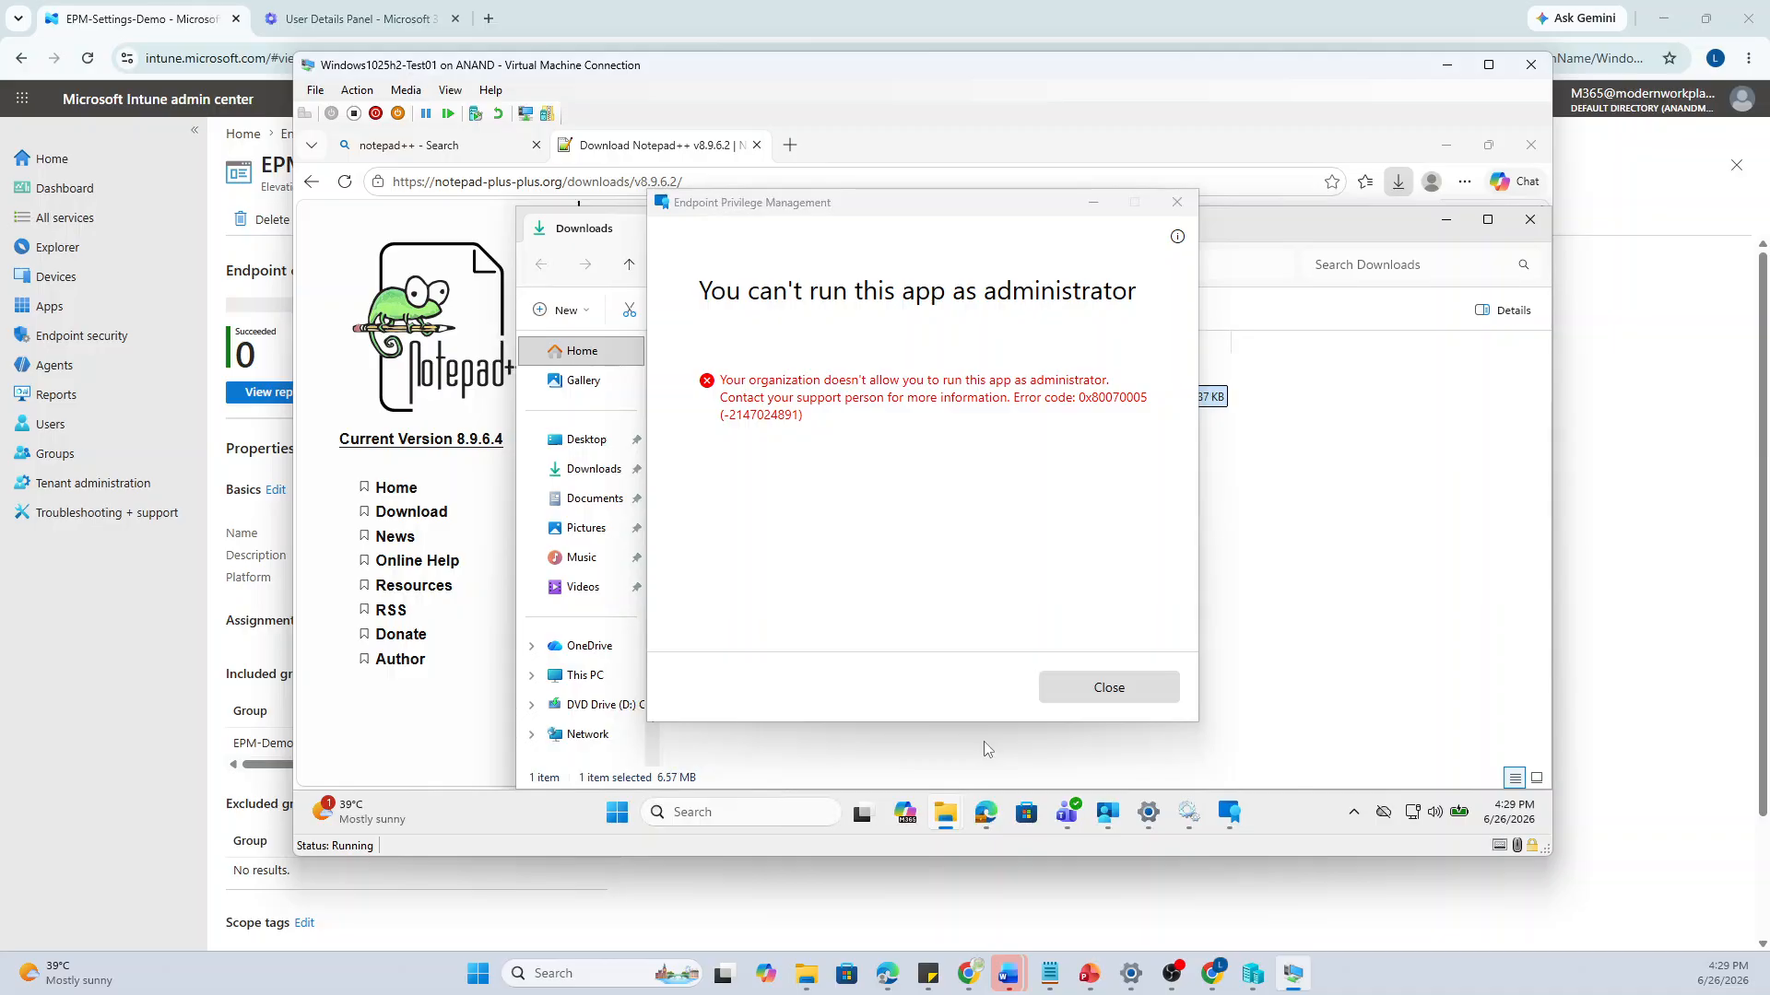
left_click_drag(763, 206, 831, 251)
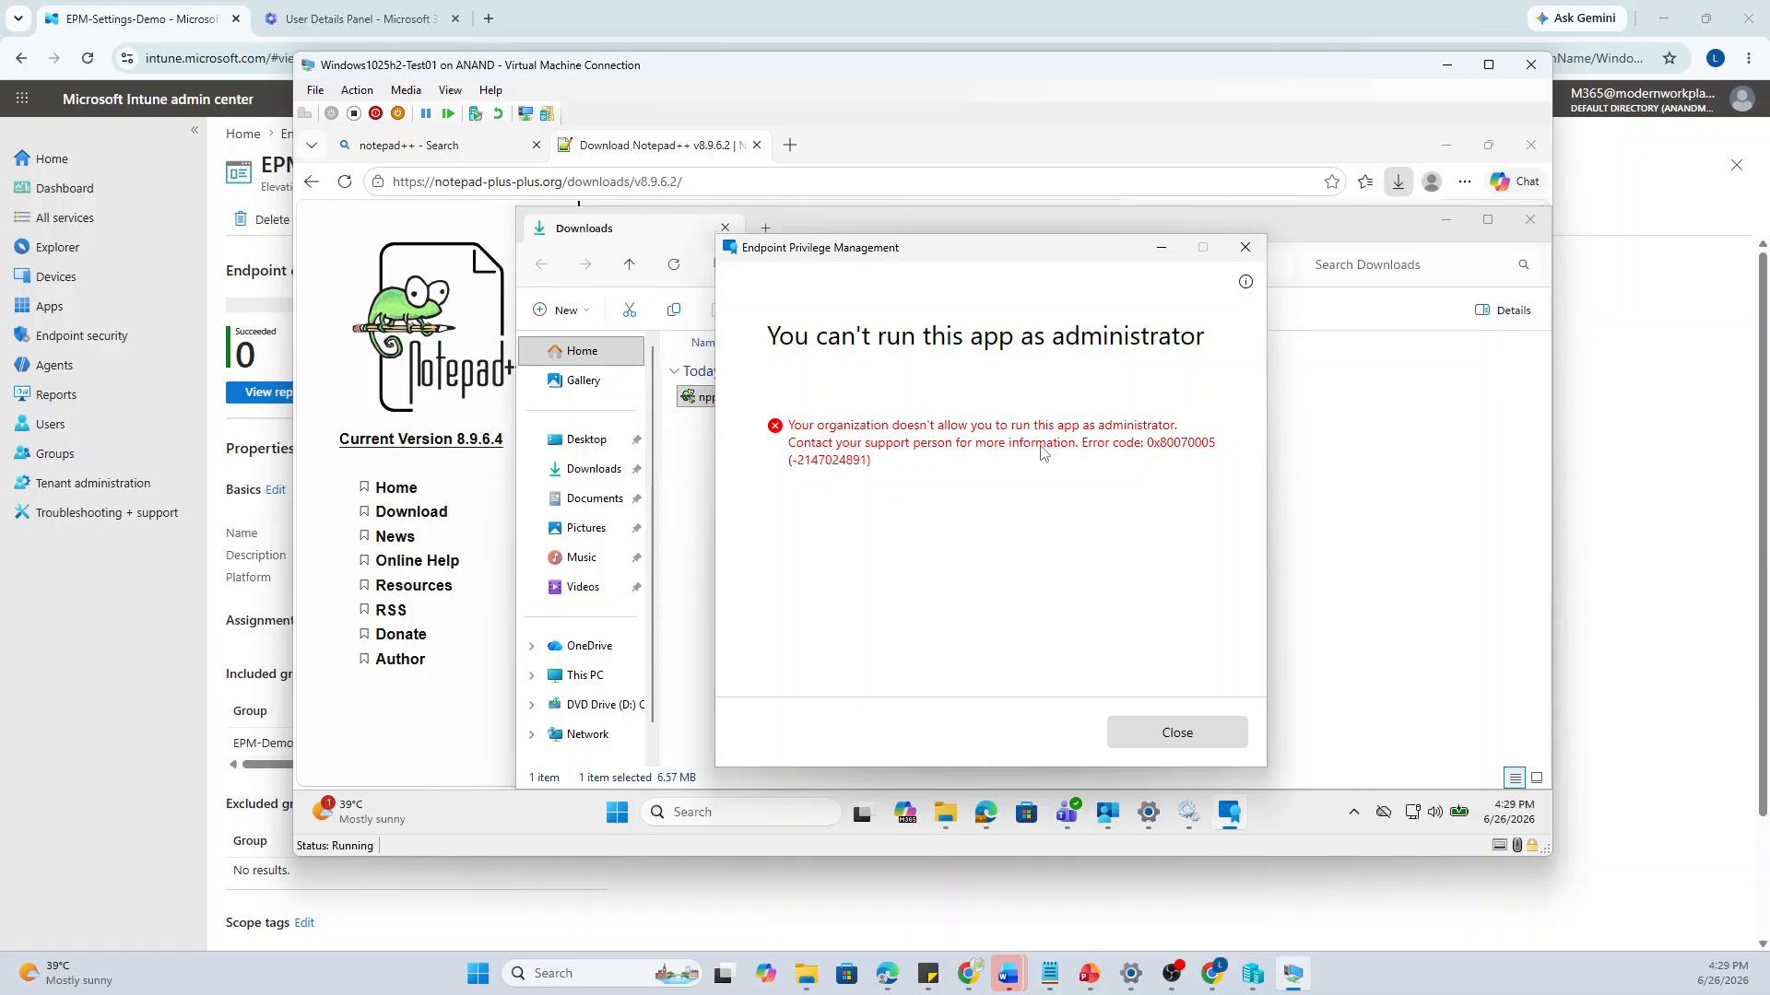
left_click(1245, 247)
double_click(800, 402)
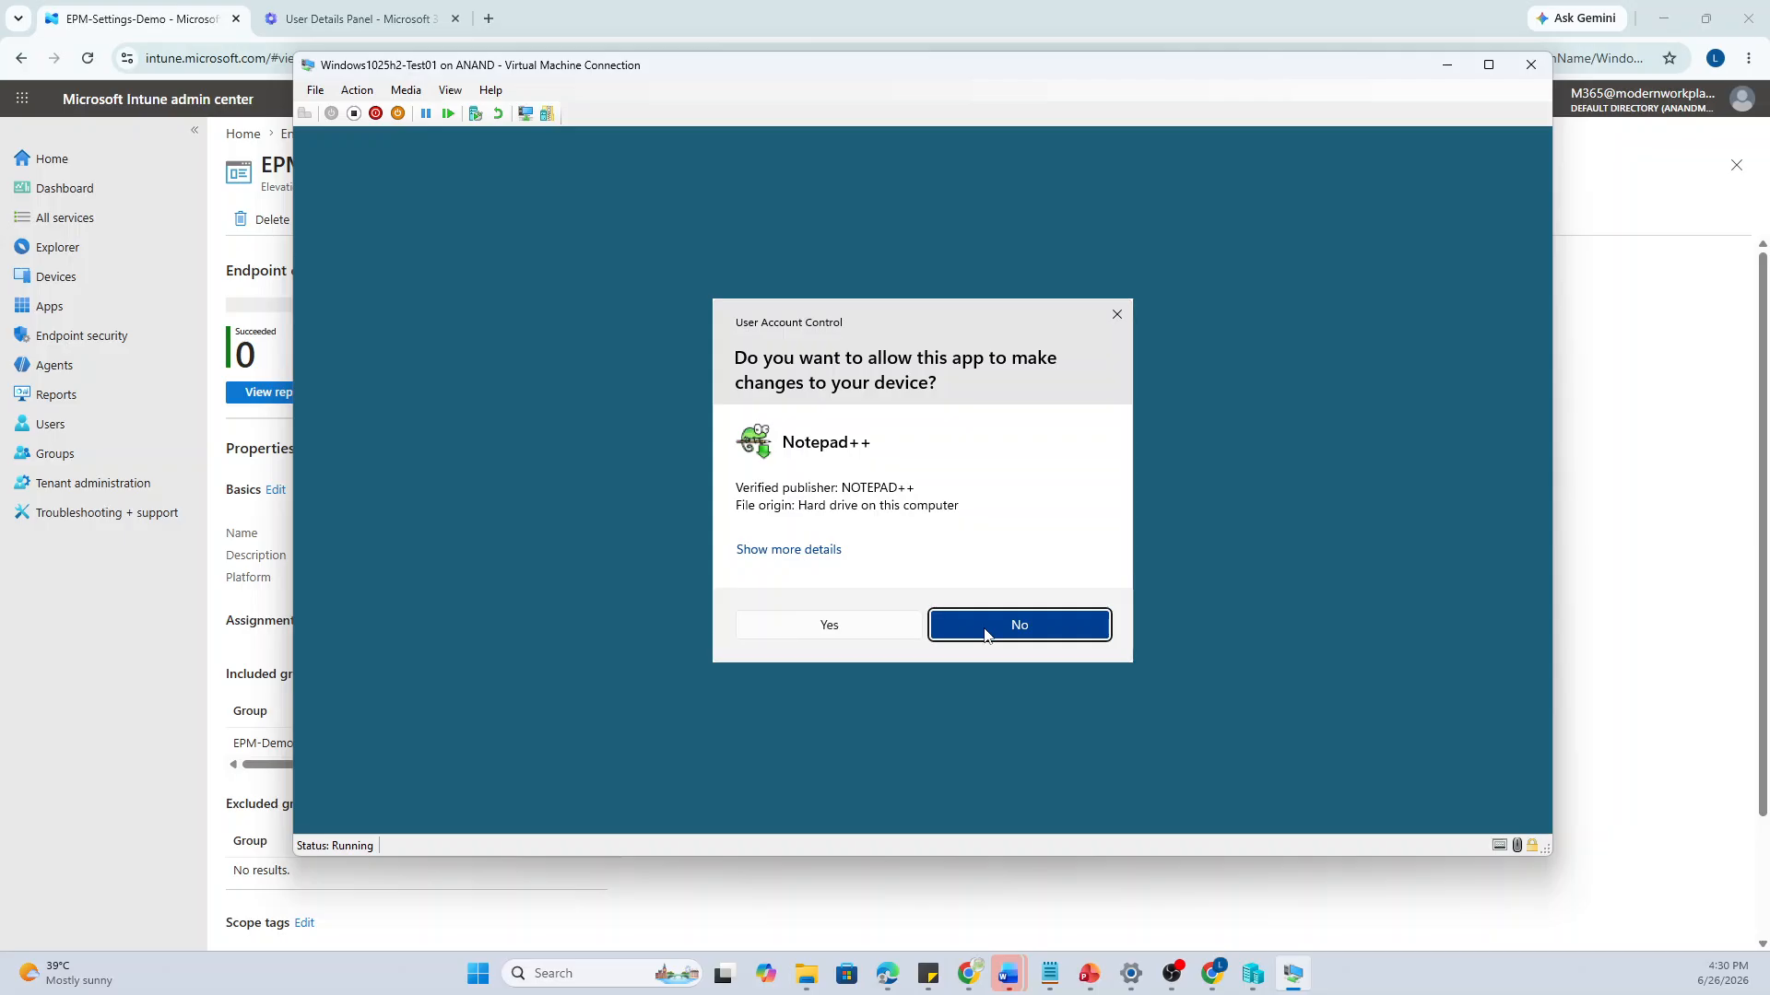
left_click(984, 632)
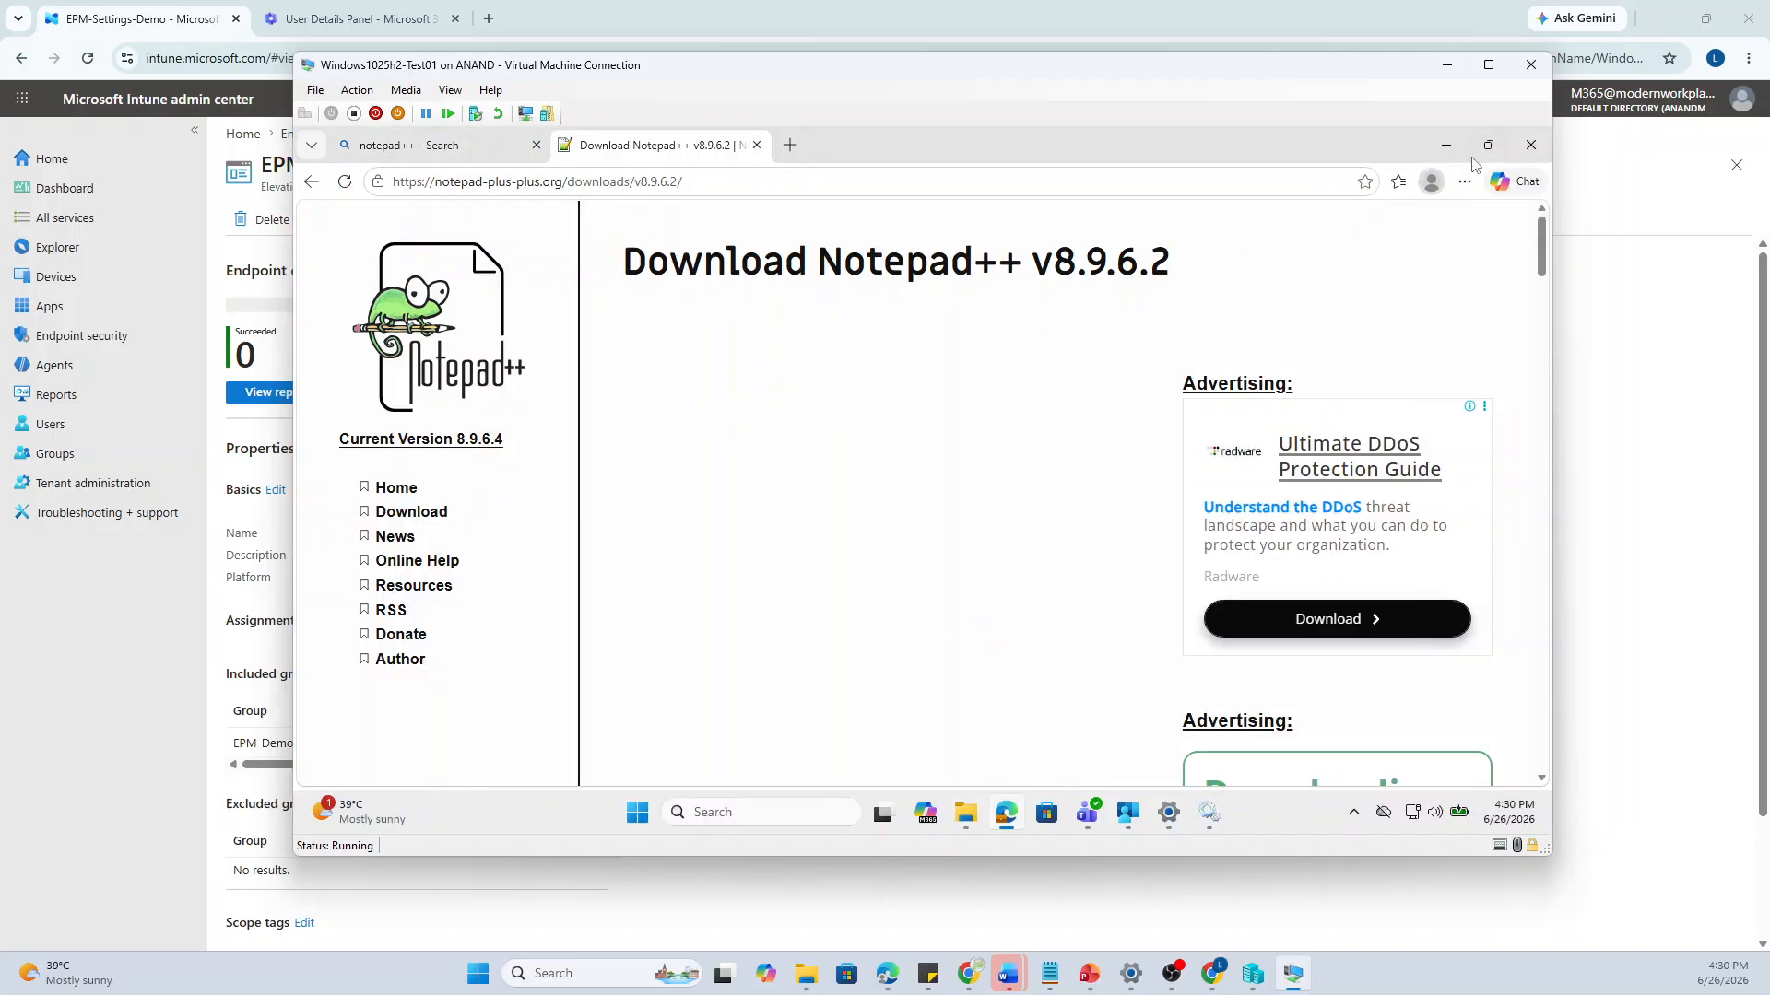
Close the Edge download page, leaving the Downloads folder with the installer in view
left_click(1530, 145)
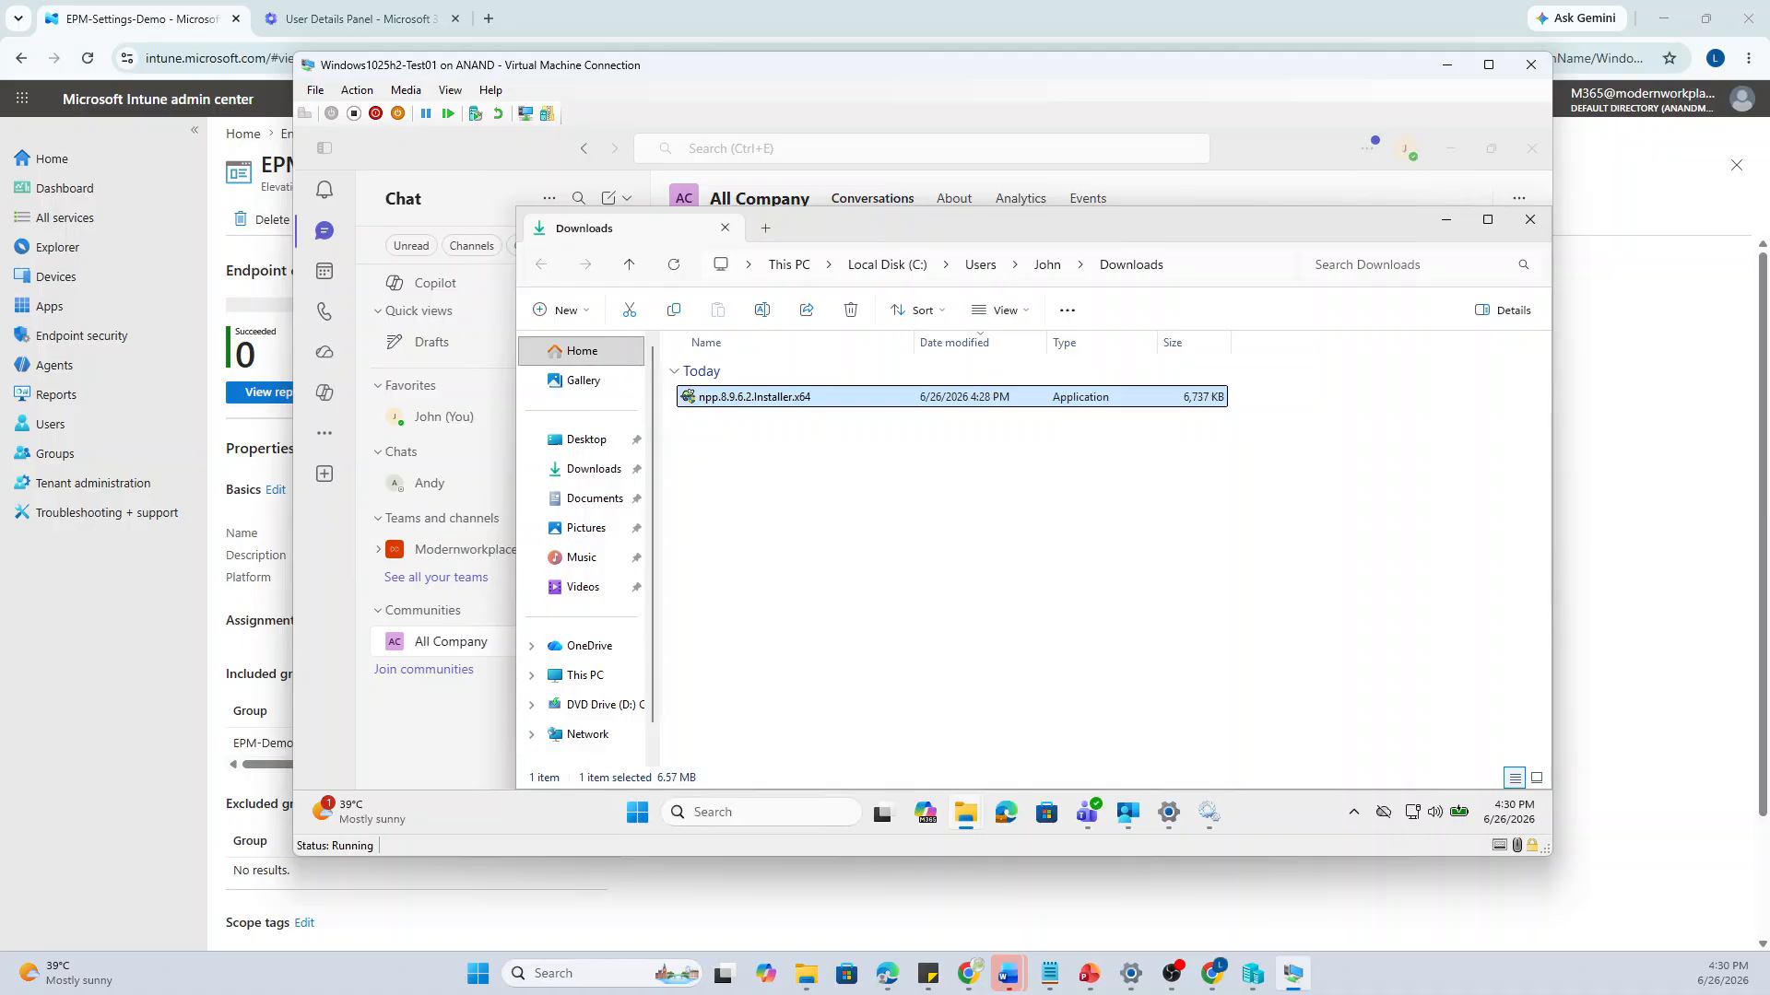
key("alt+Tab")
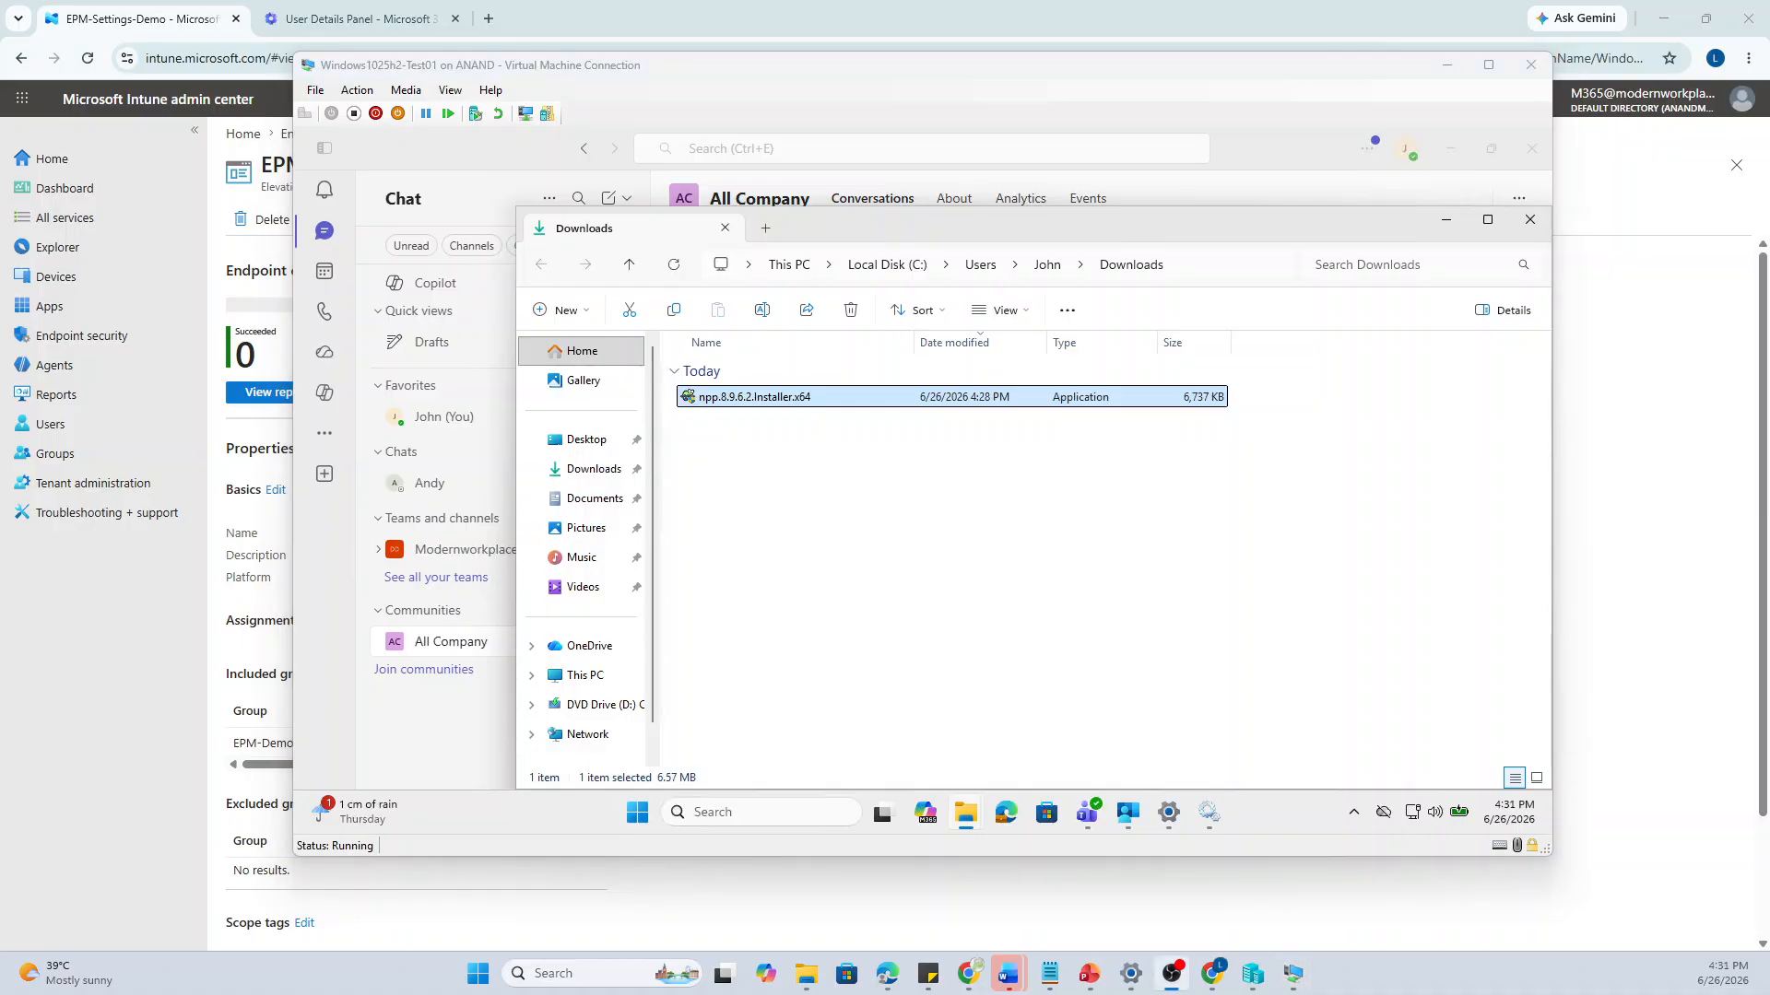
key("alt+Tab")
key("alt+Tab")
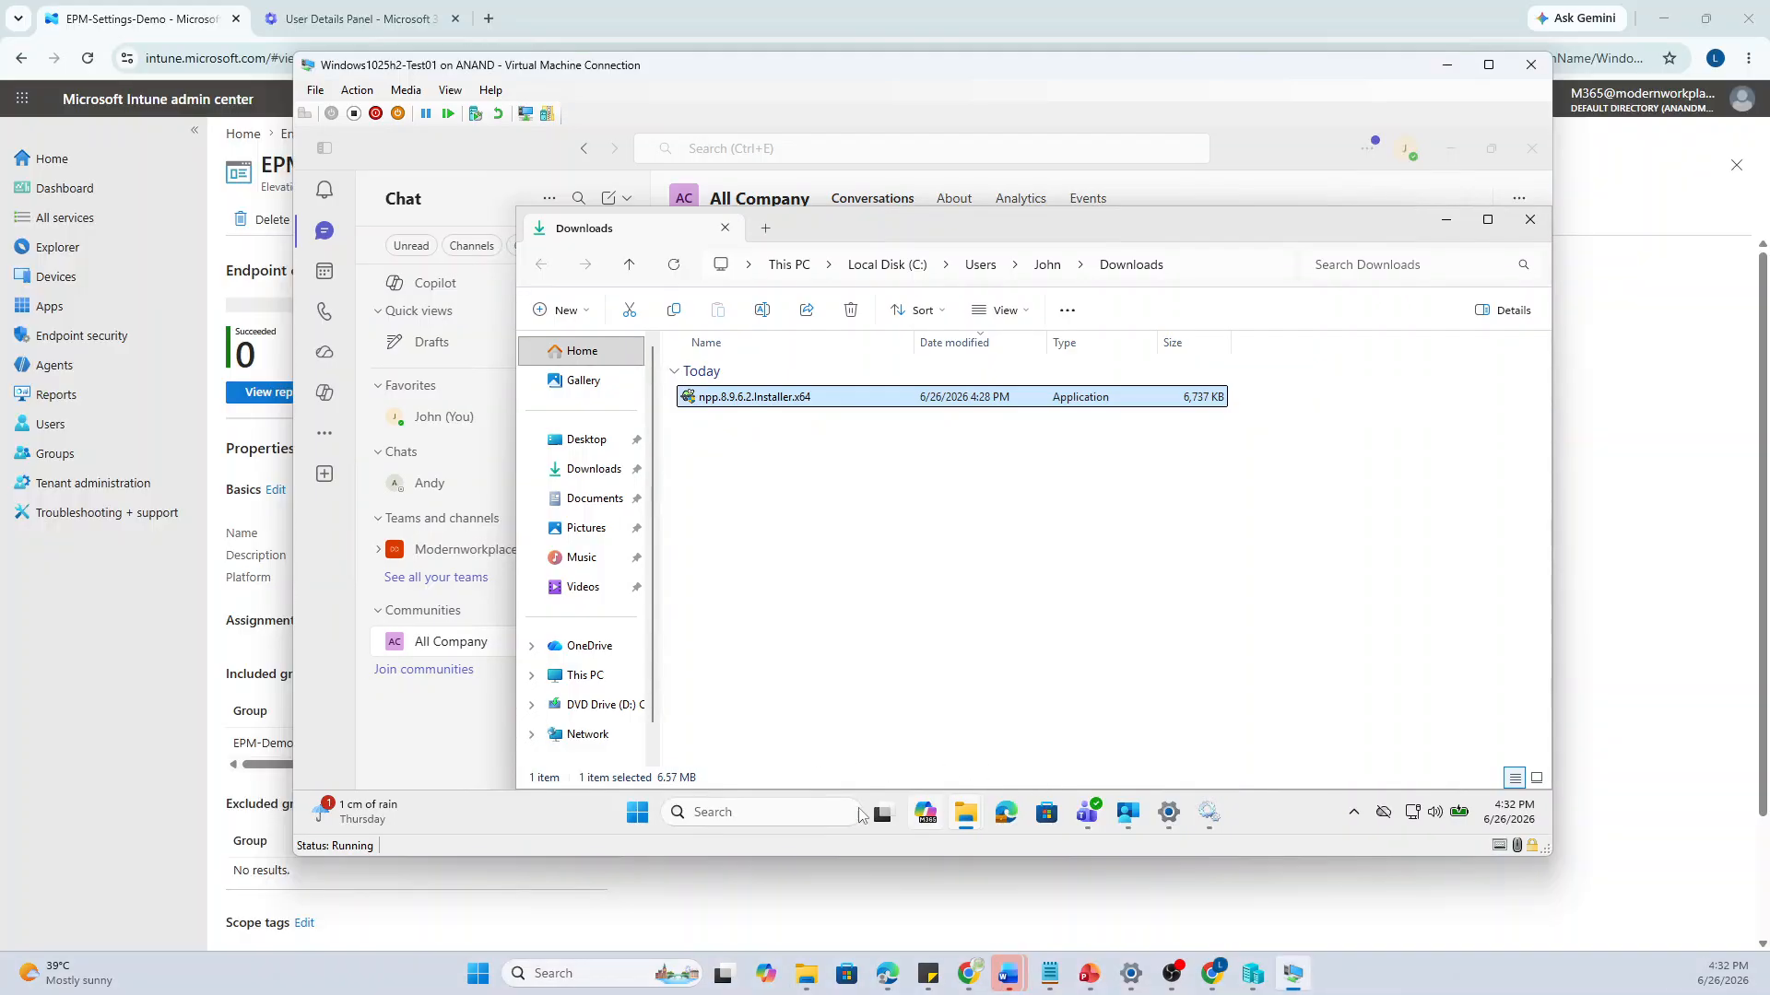
Search 'powe' and launch Windows PowerShell ISE, dismissing the session recovery notice
left_click(772, 815)
type("powe")
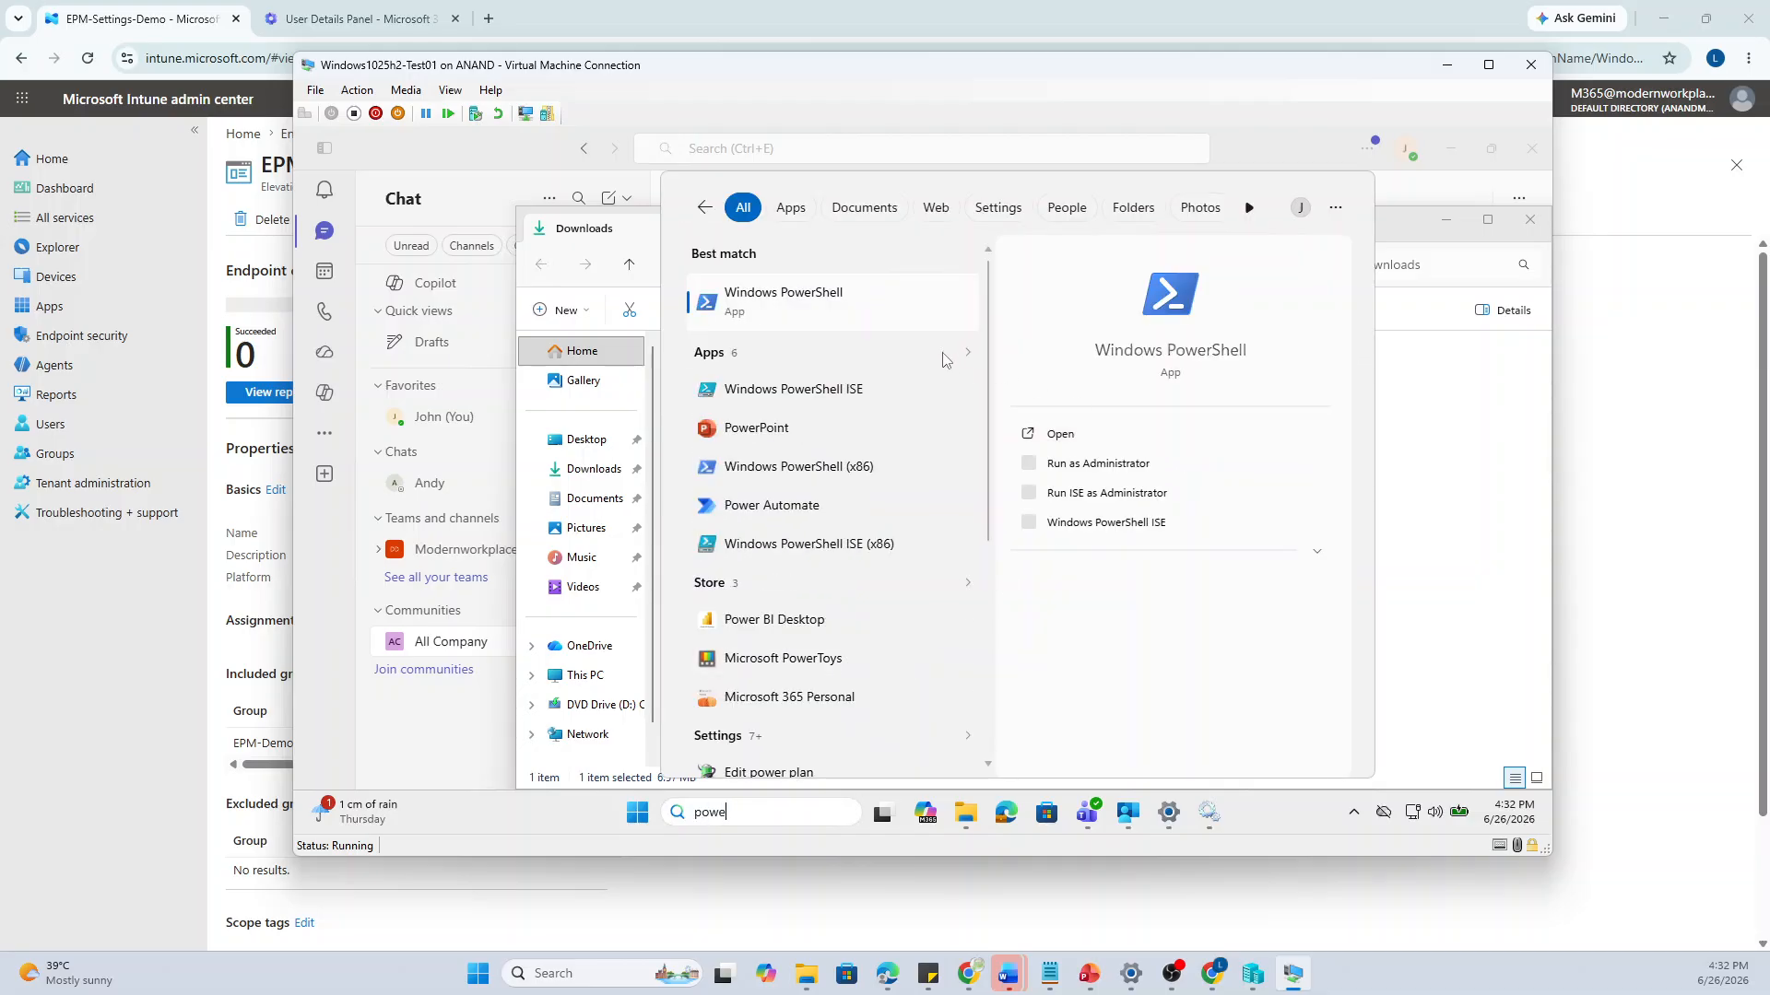
left_click(863, 403)
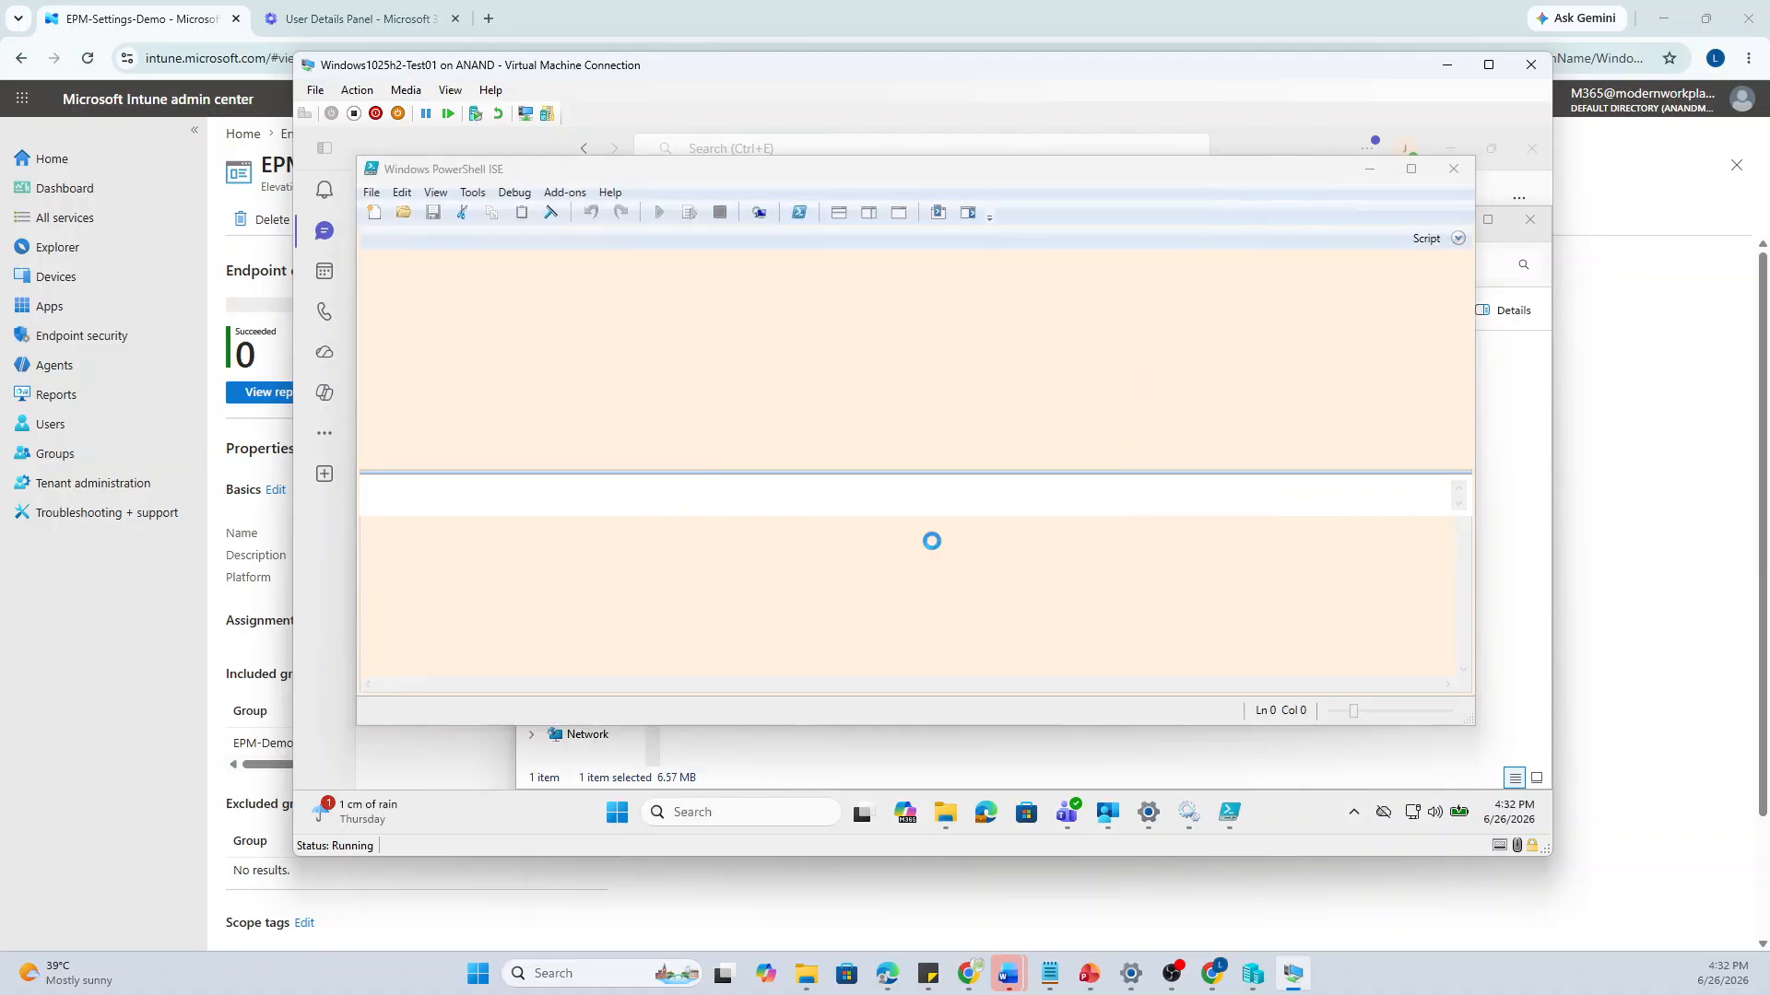
left_click(1060, 533)
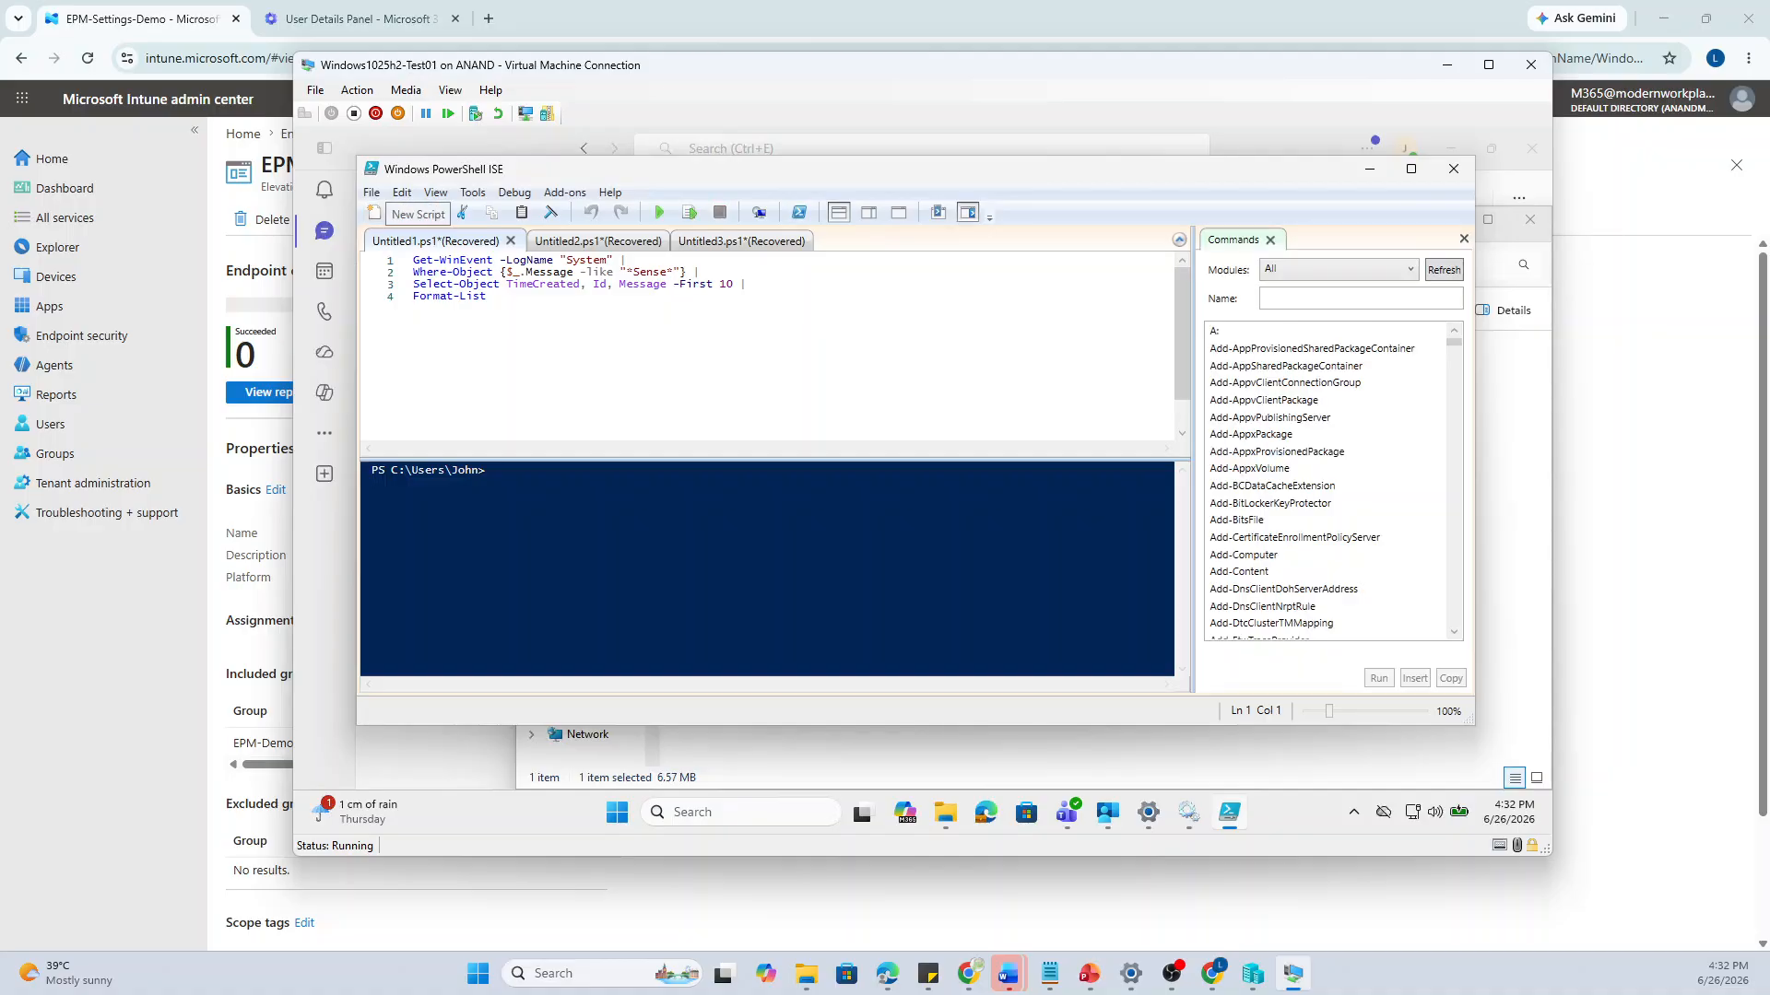
In a new script, paste and run Import-Module EpmCmdlets.dll
left_click(375, 213)
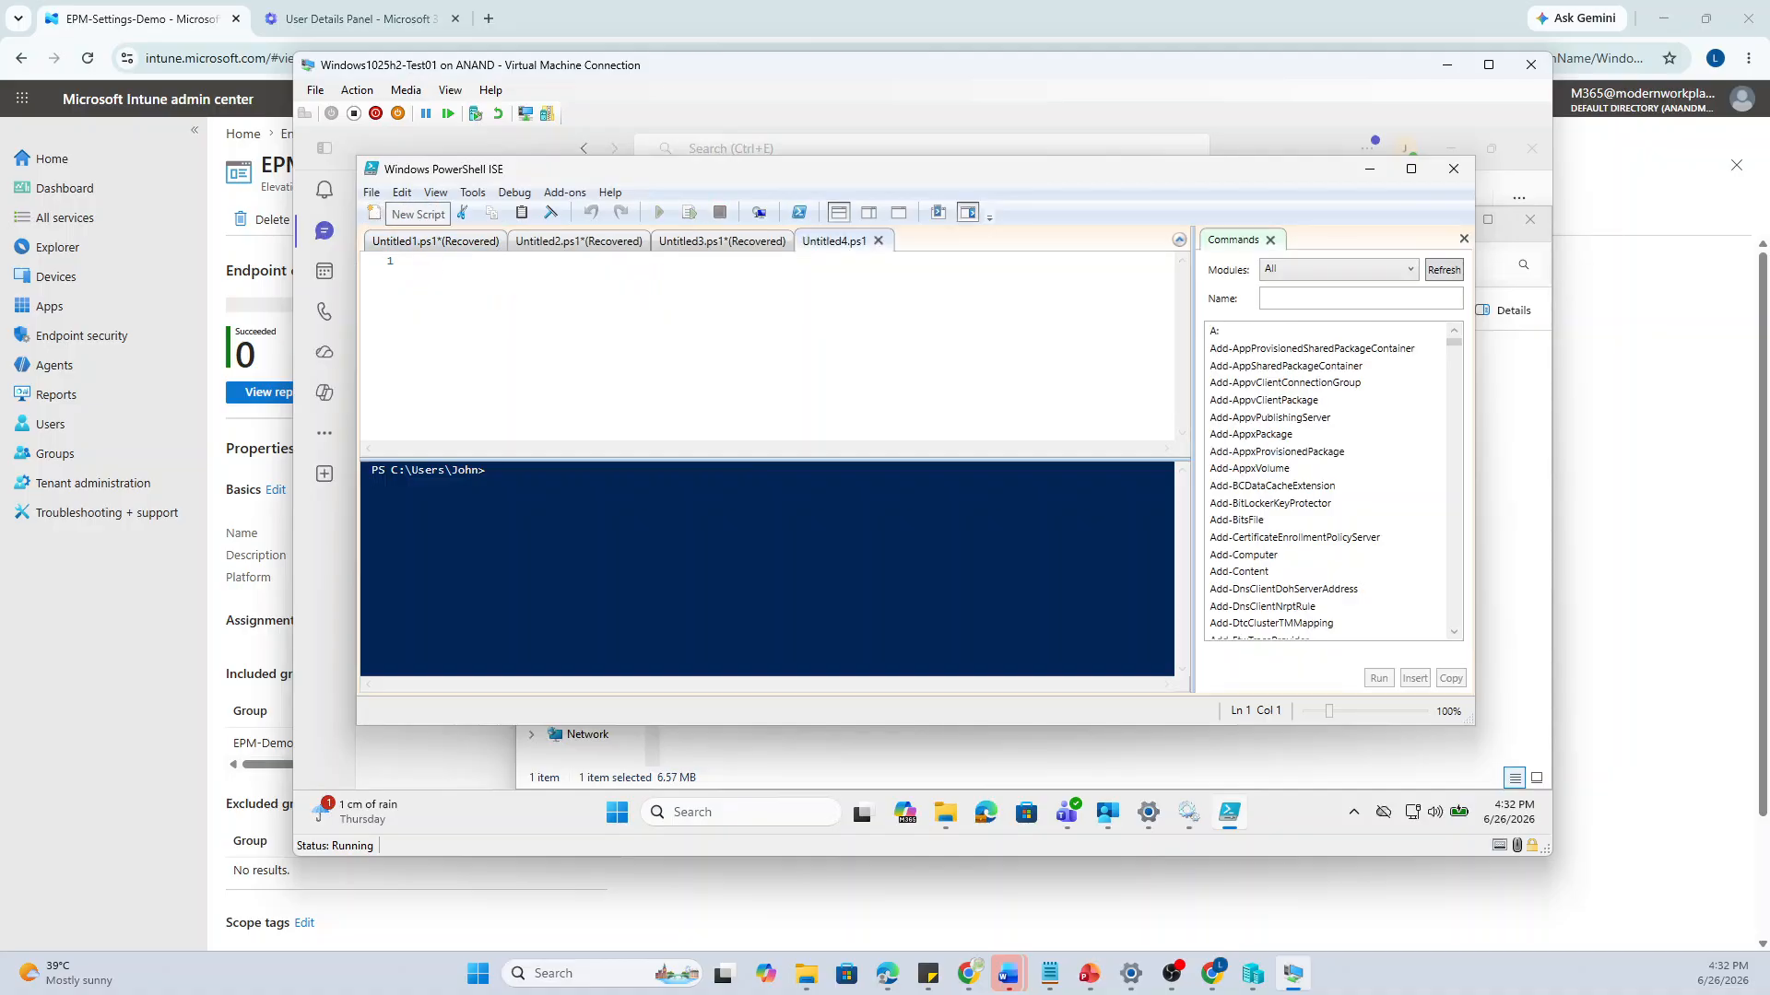
type("Import-Module 'C:\\Program Files\\Microsoft EPM Agent\\EpmTools\\EpmCmdlets.dll'")
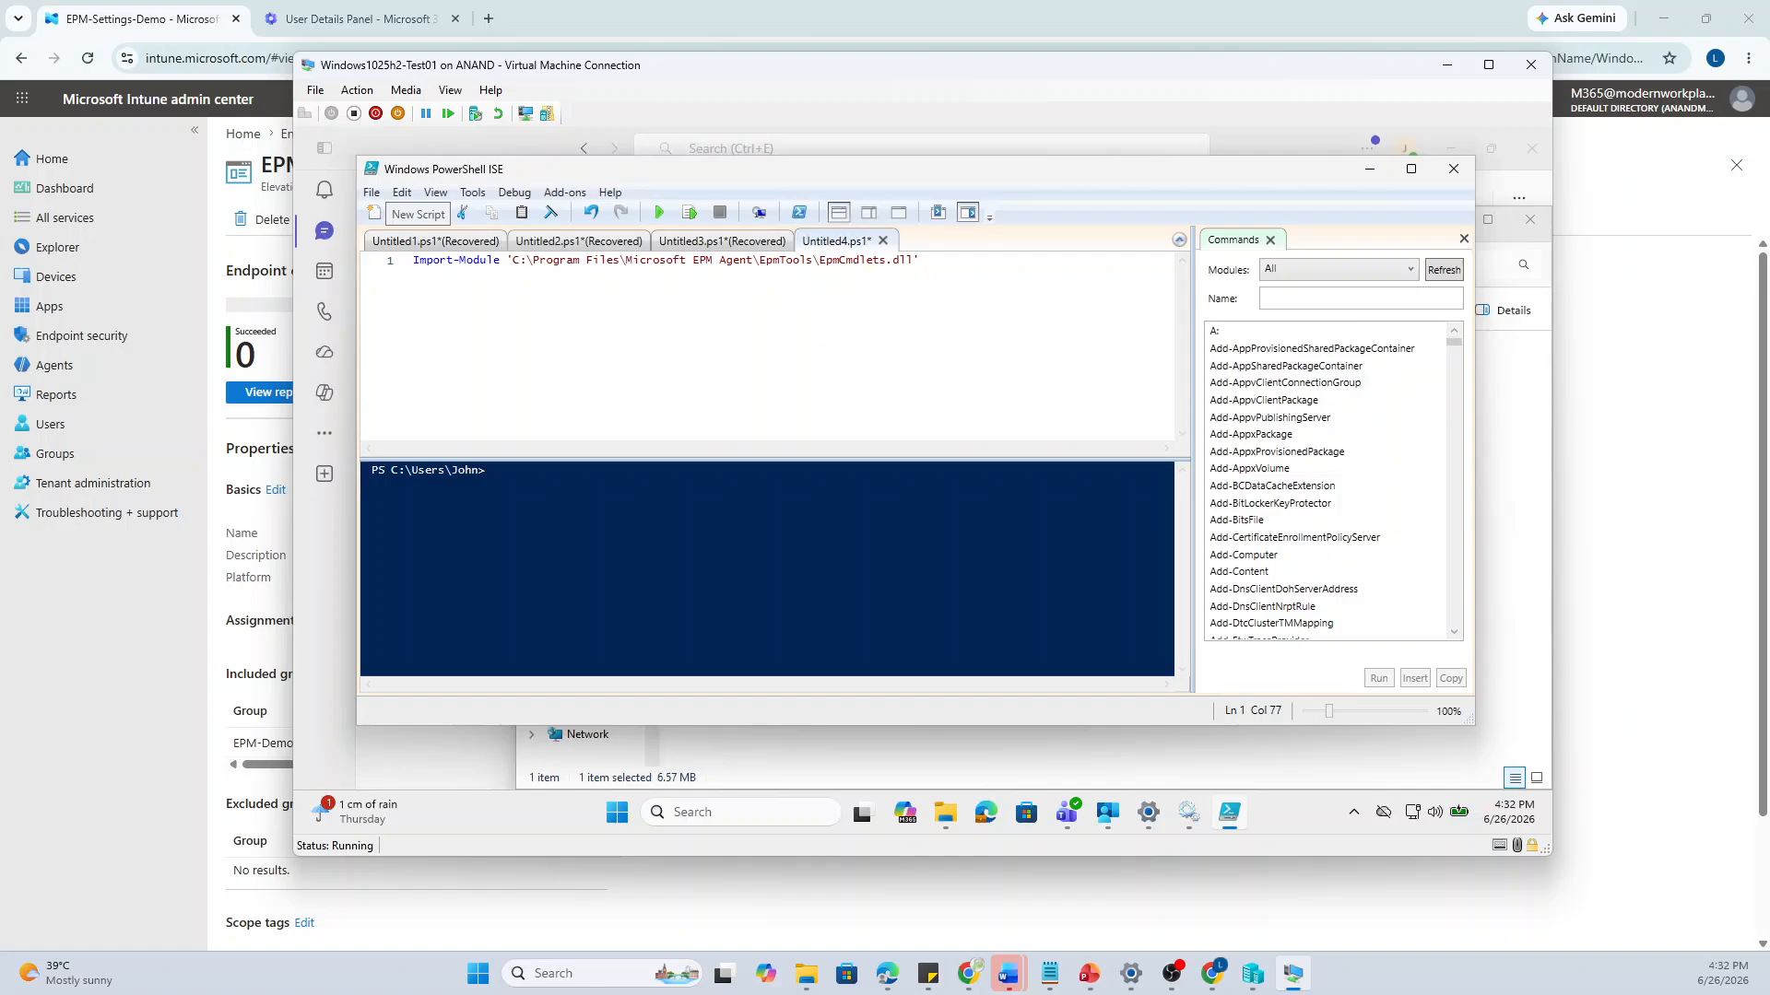
left_click(689, 213)
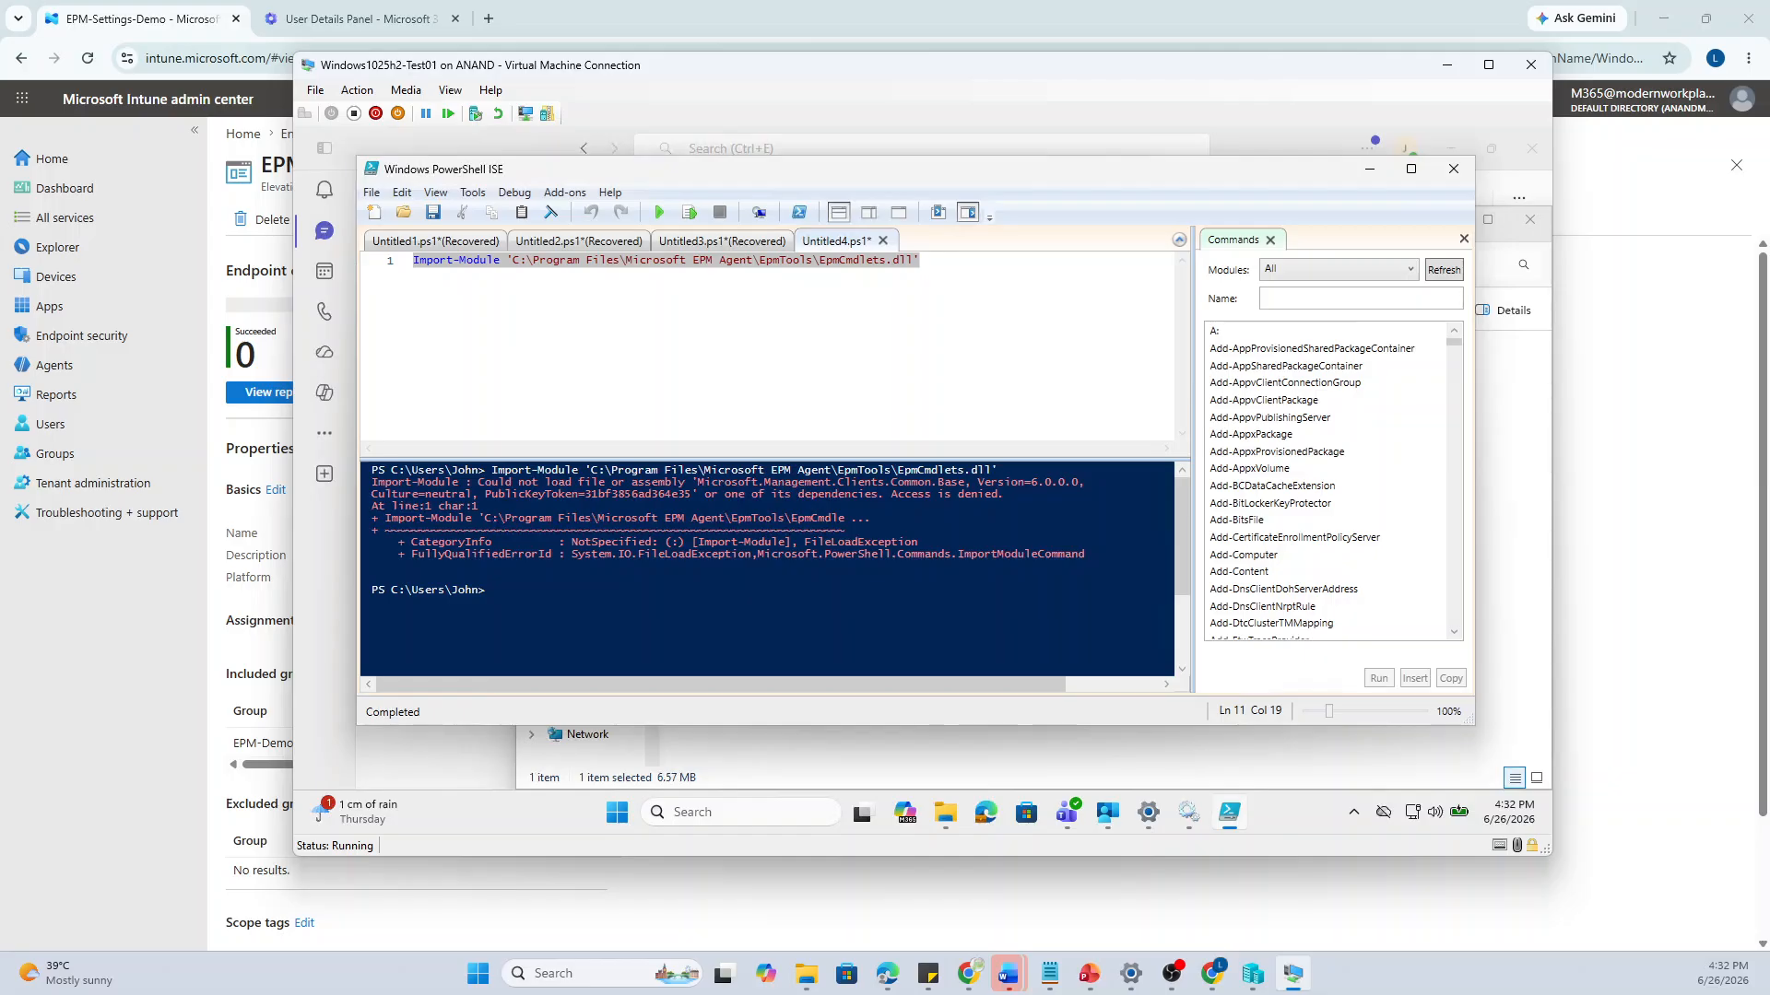
left_click(723, 260)
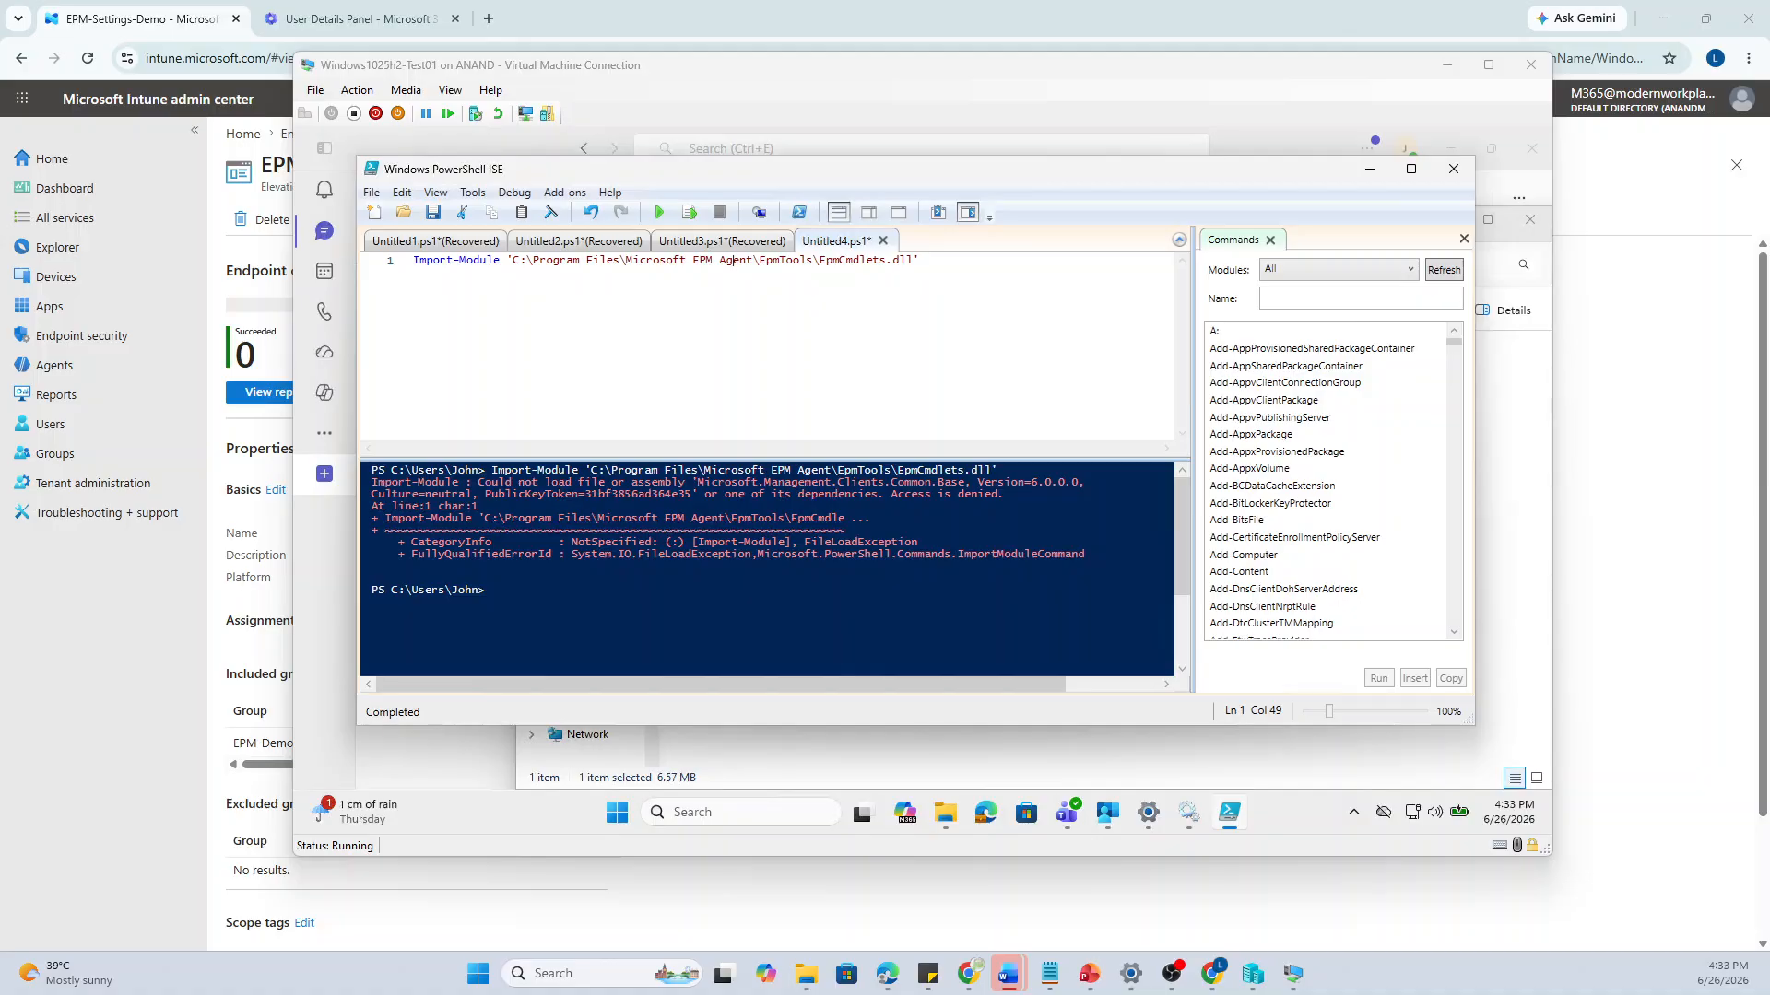
In another new script, paste and run Get-EPMStatus
left_click(366, 204)
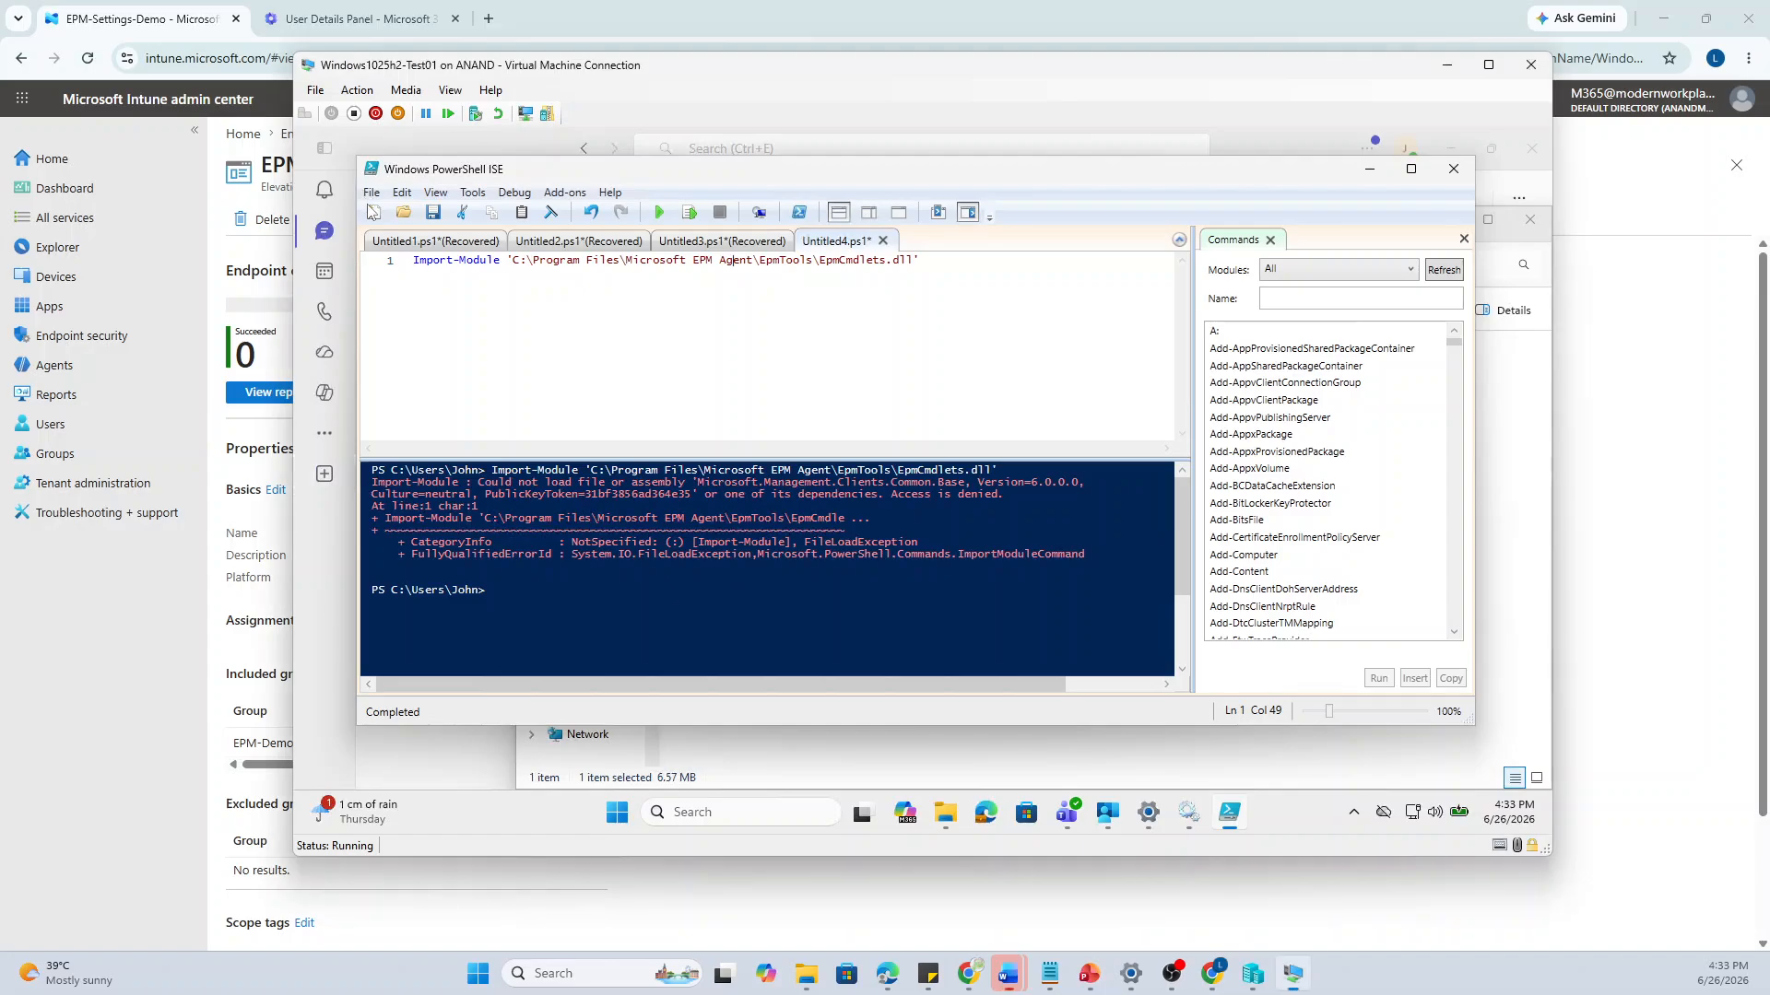
left_click(374, 213)
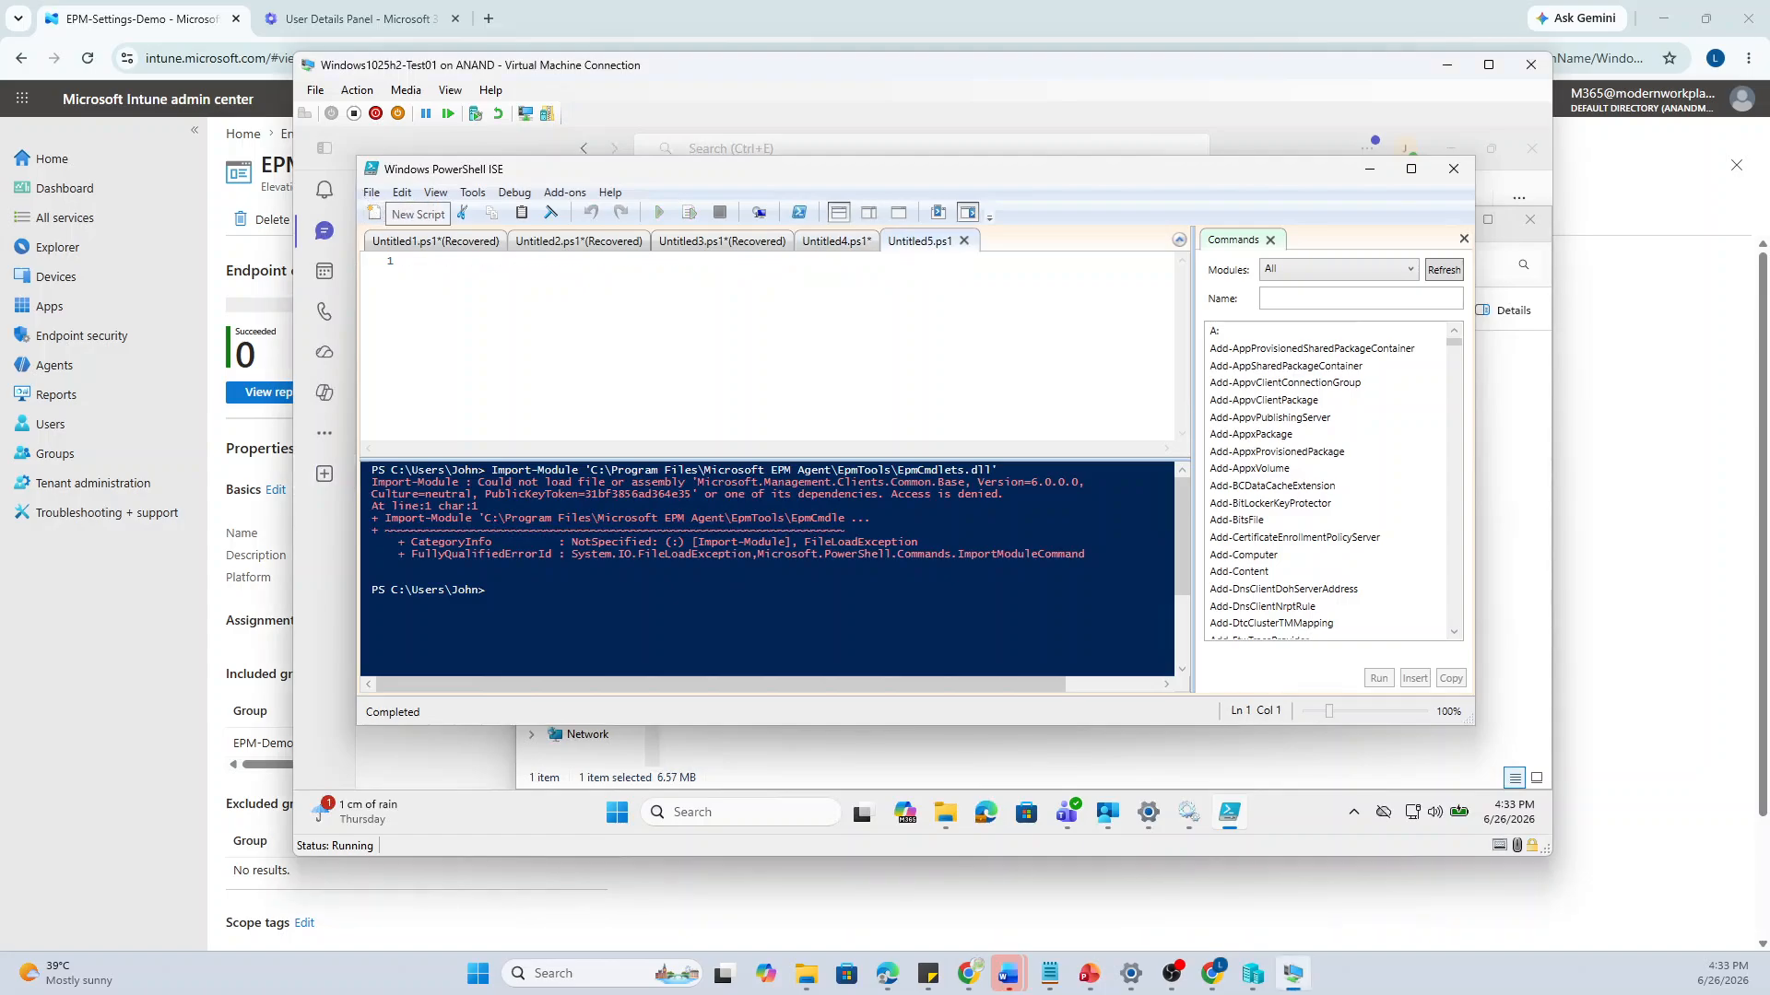
type("Get-EPMStatus")
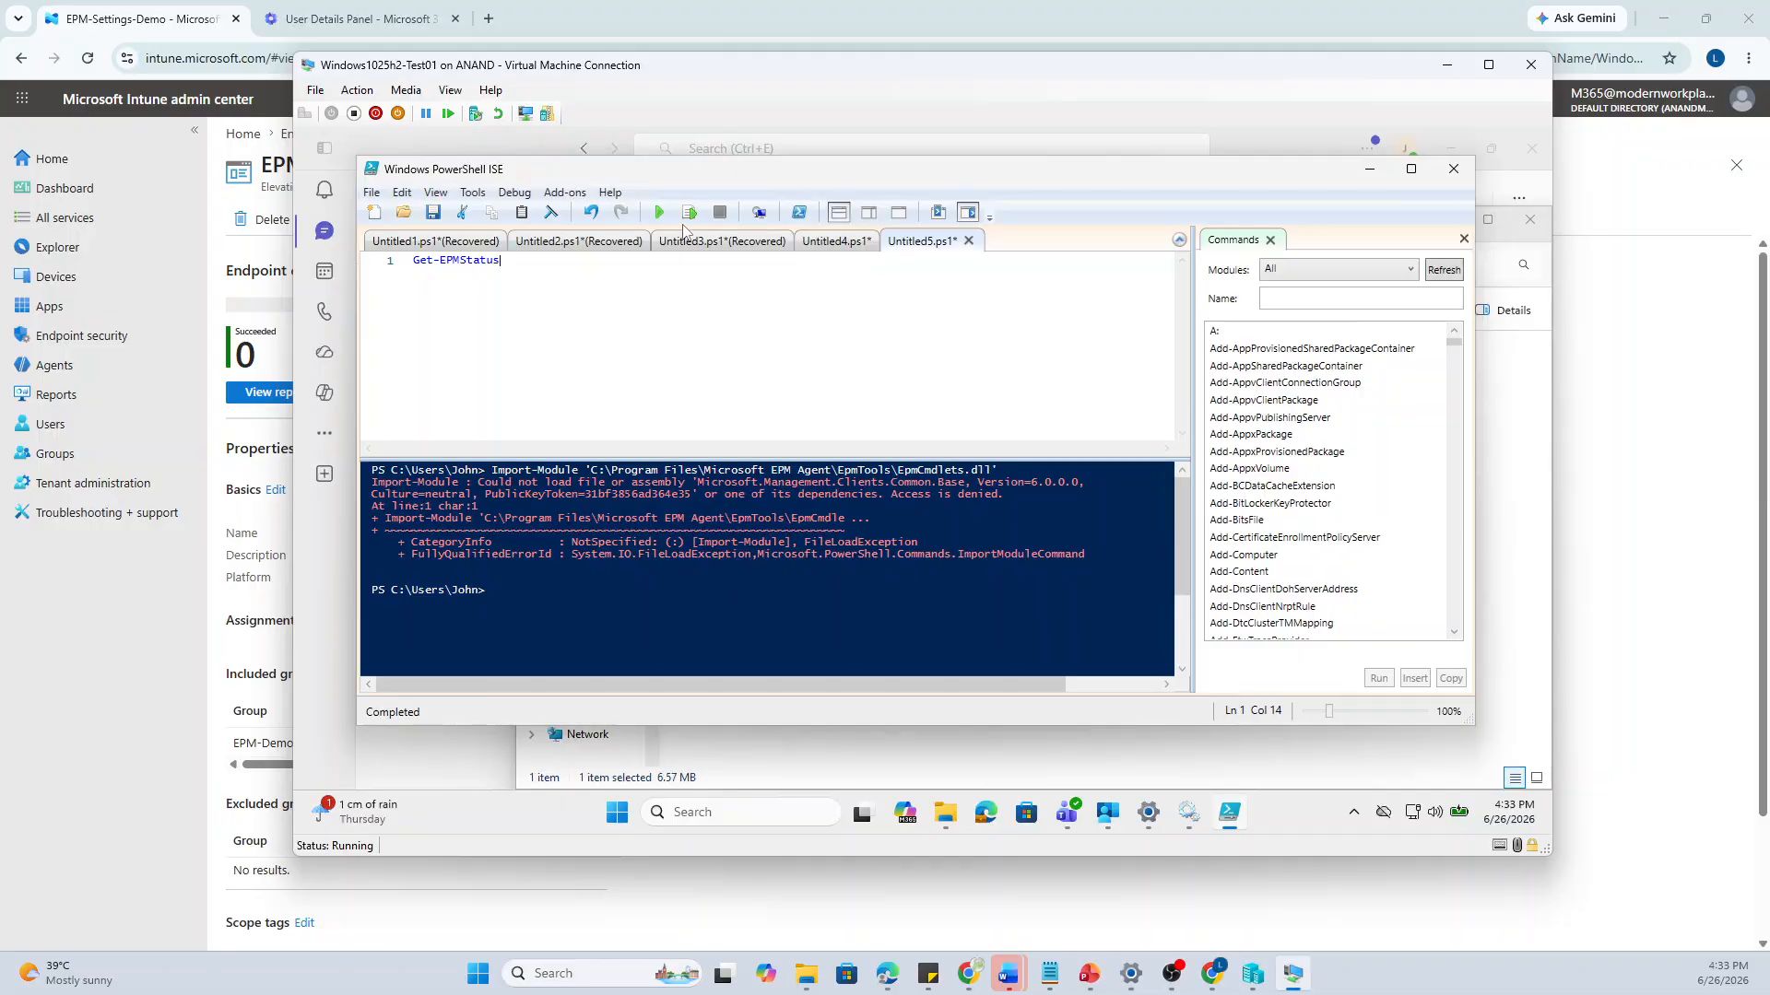
left_click(688, 214)
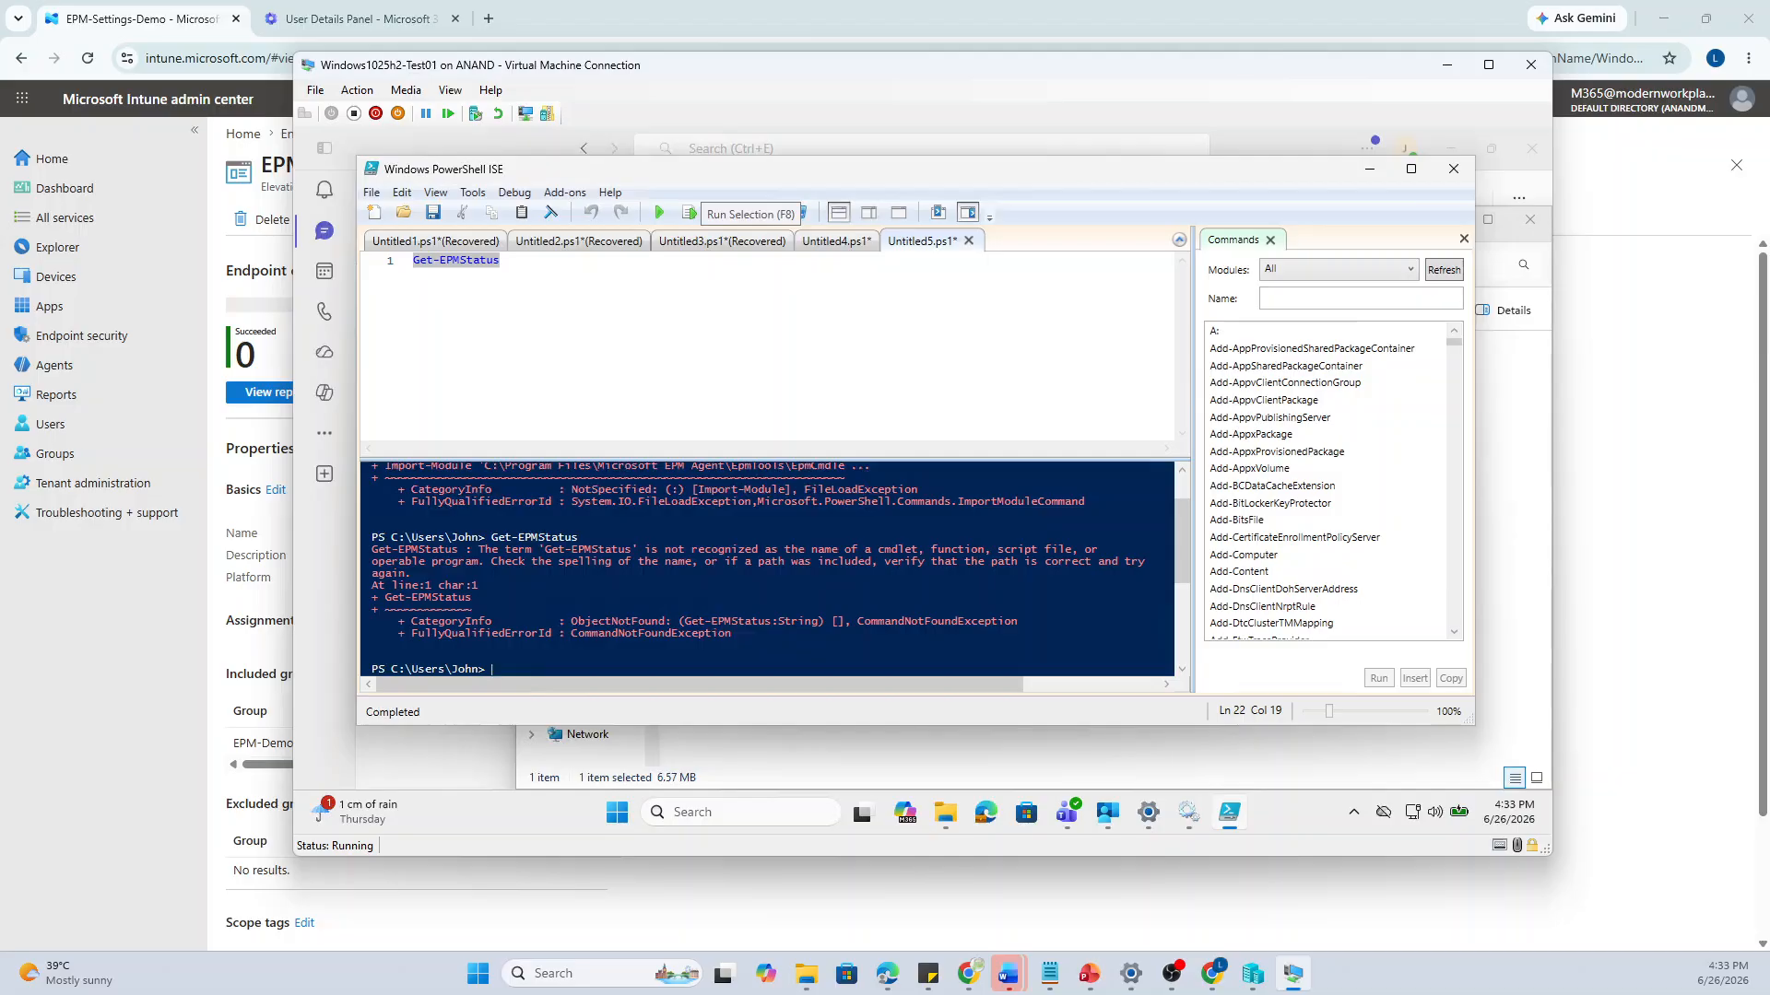
Close PowerShell ISE without saving the script and restart the virtual machine
left_click(1453, 169)
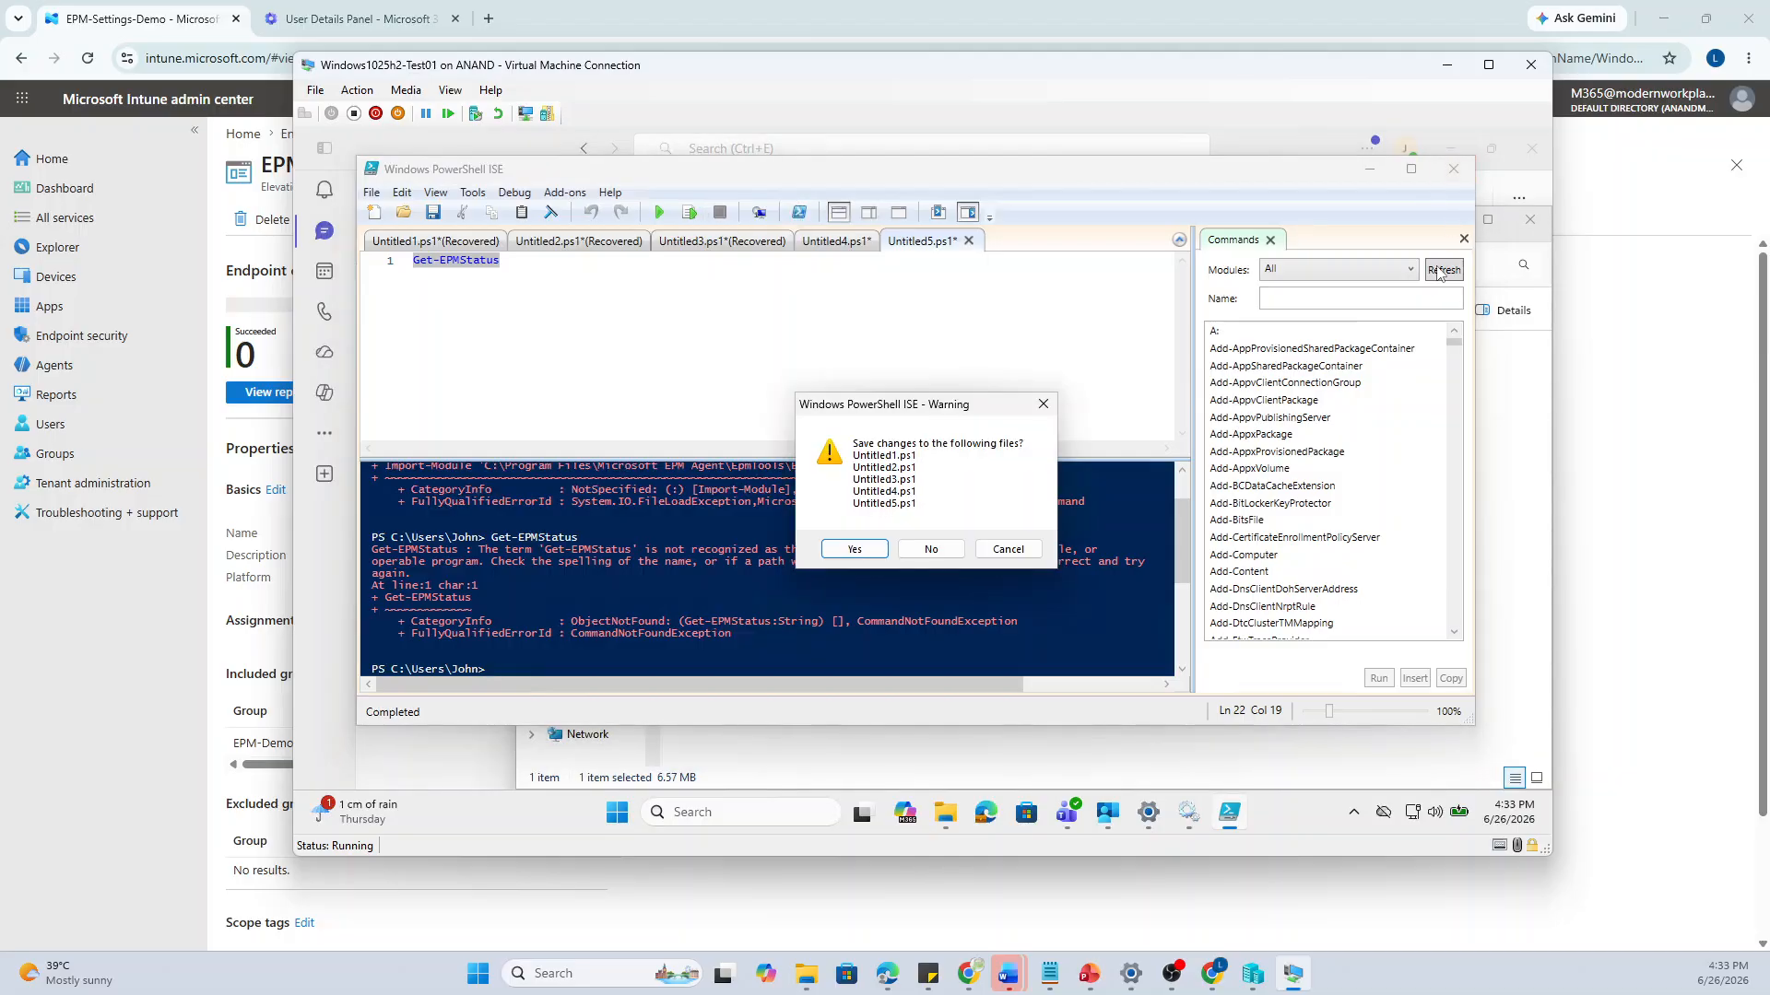
left_click(933, 551)
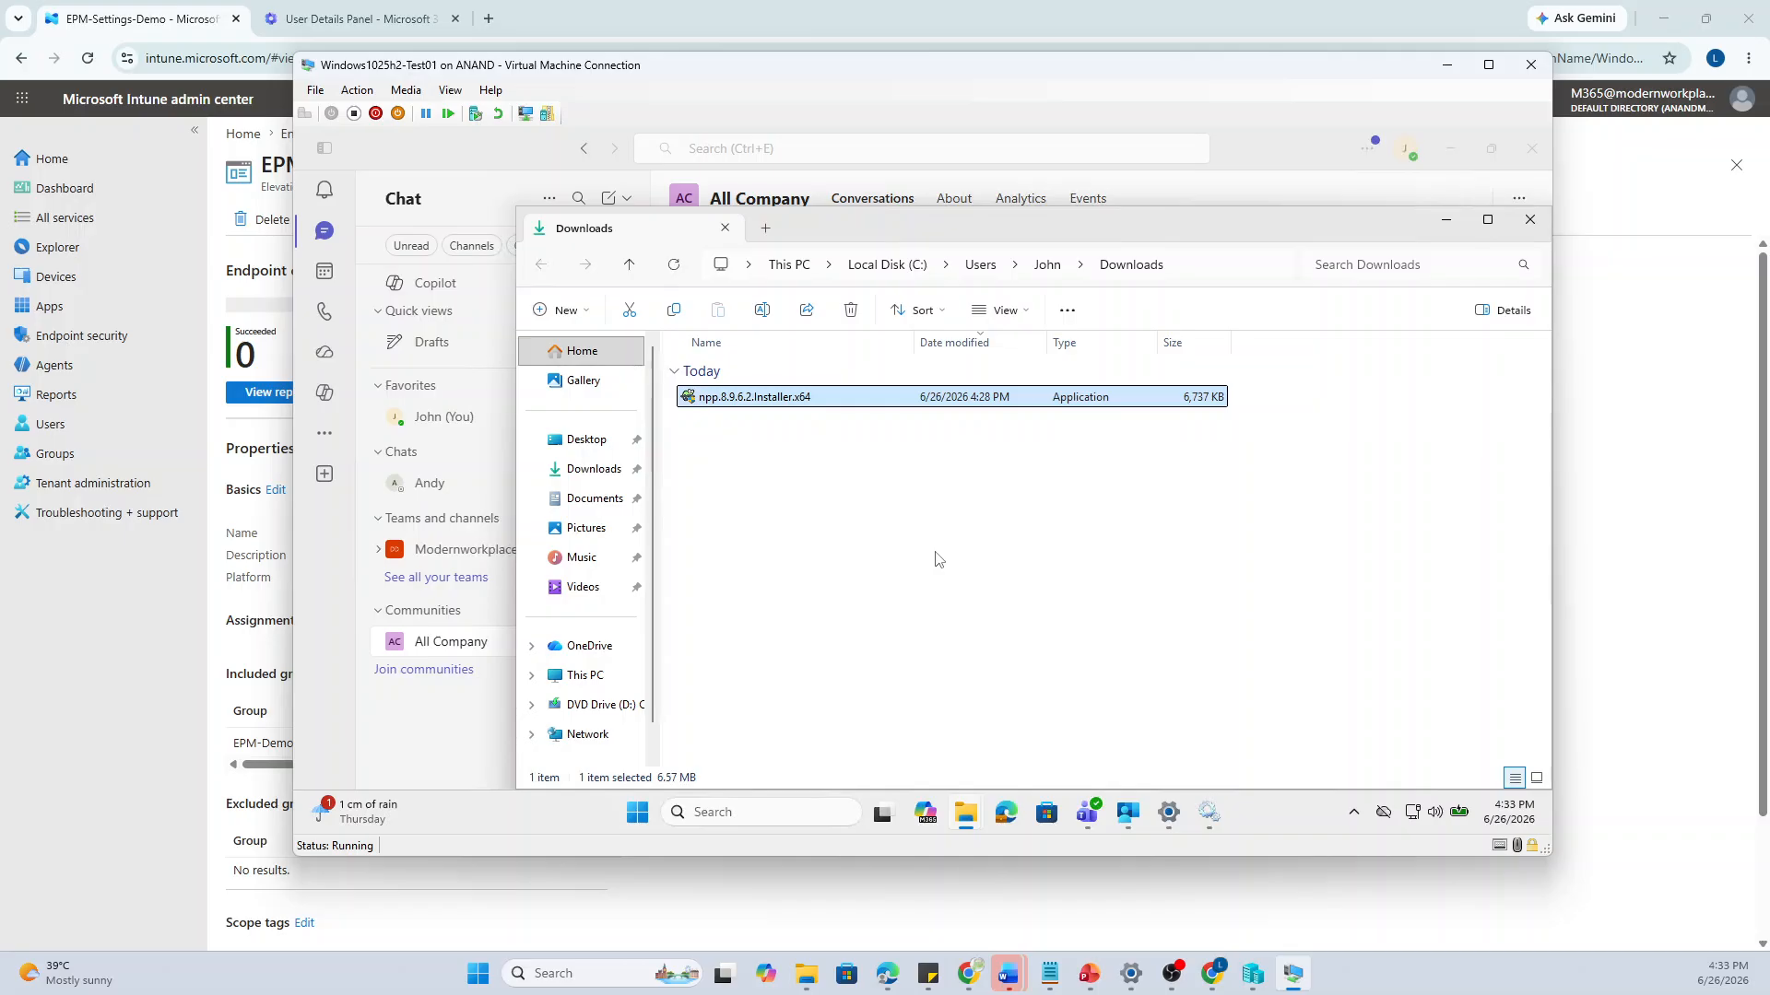
left_click(637, 811)
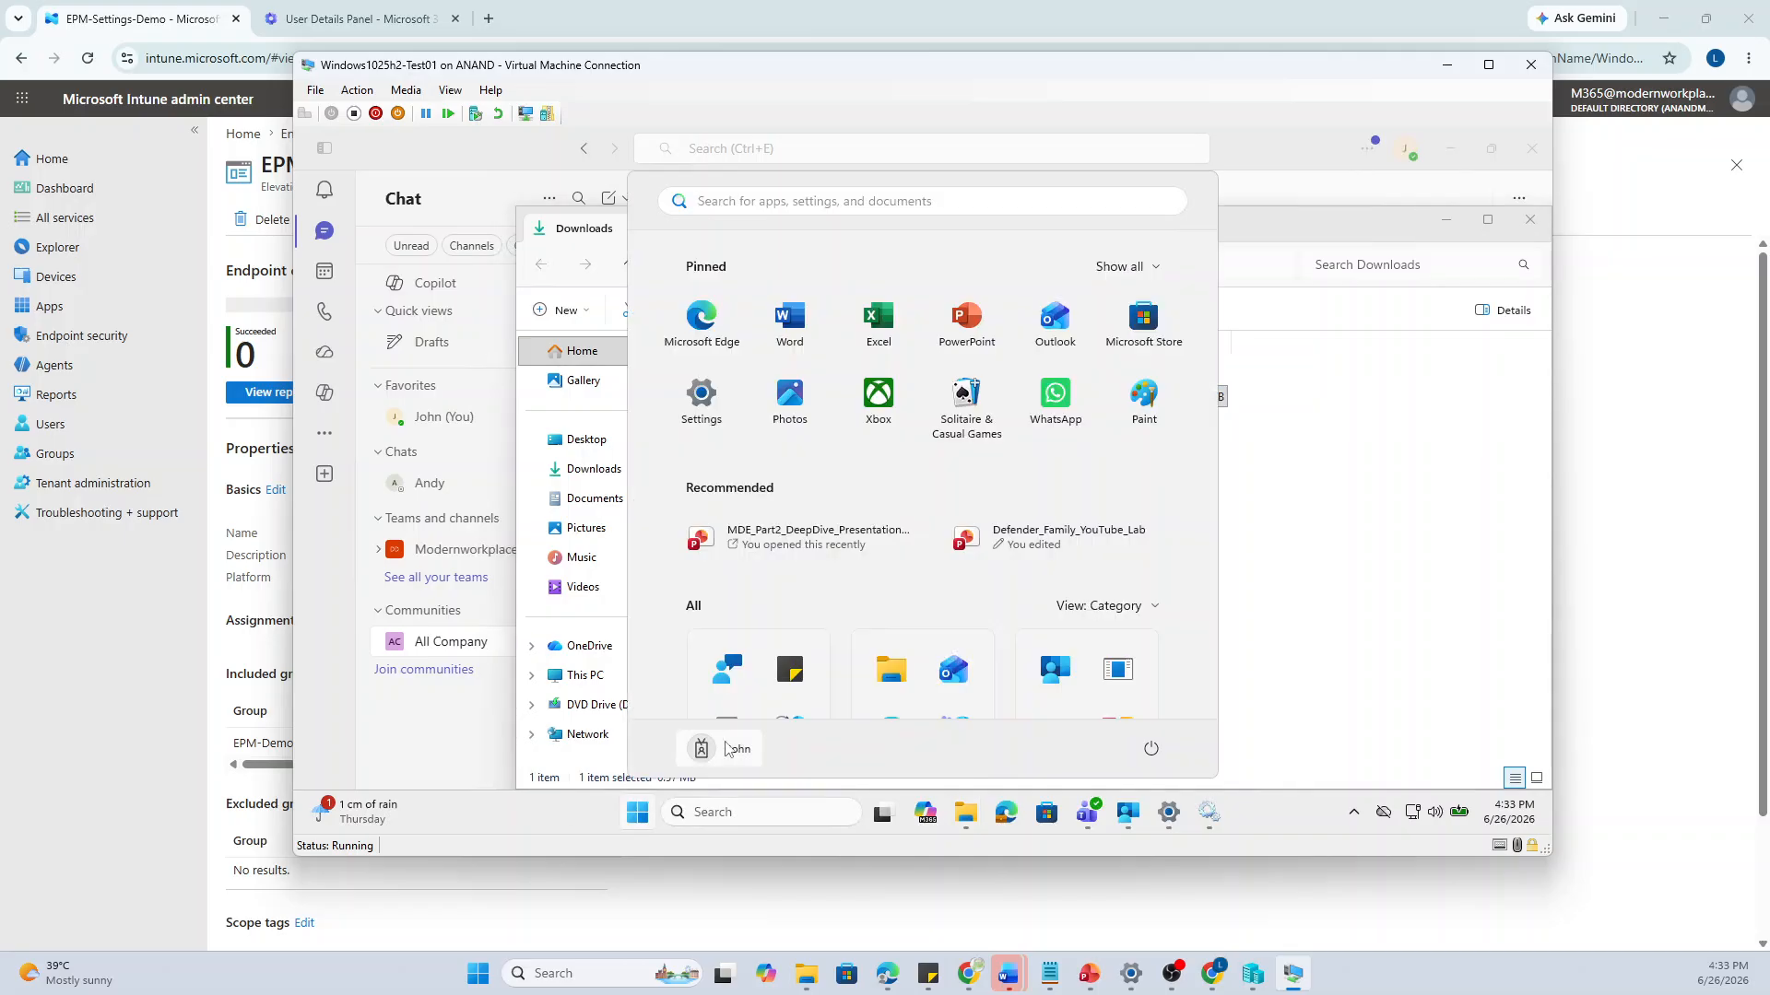
left_click(1150, 748)
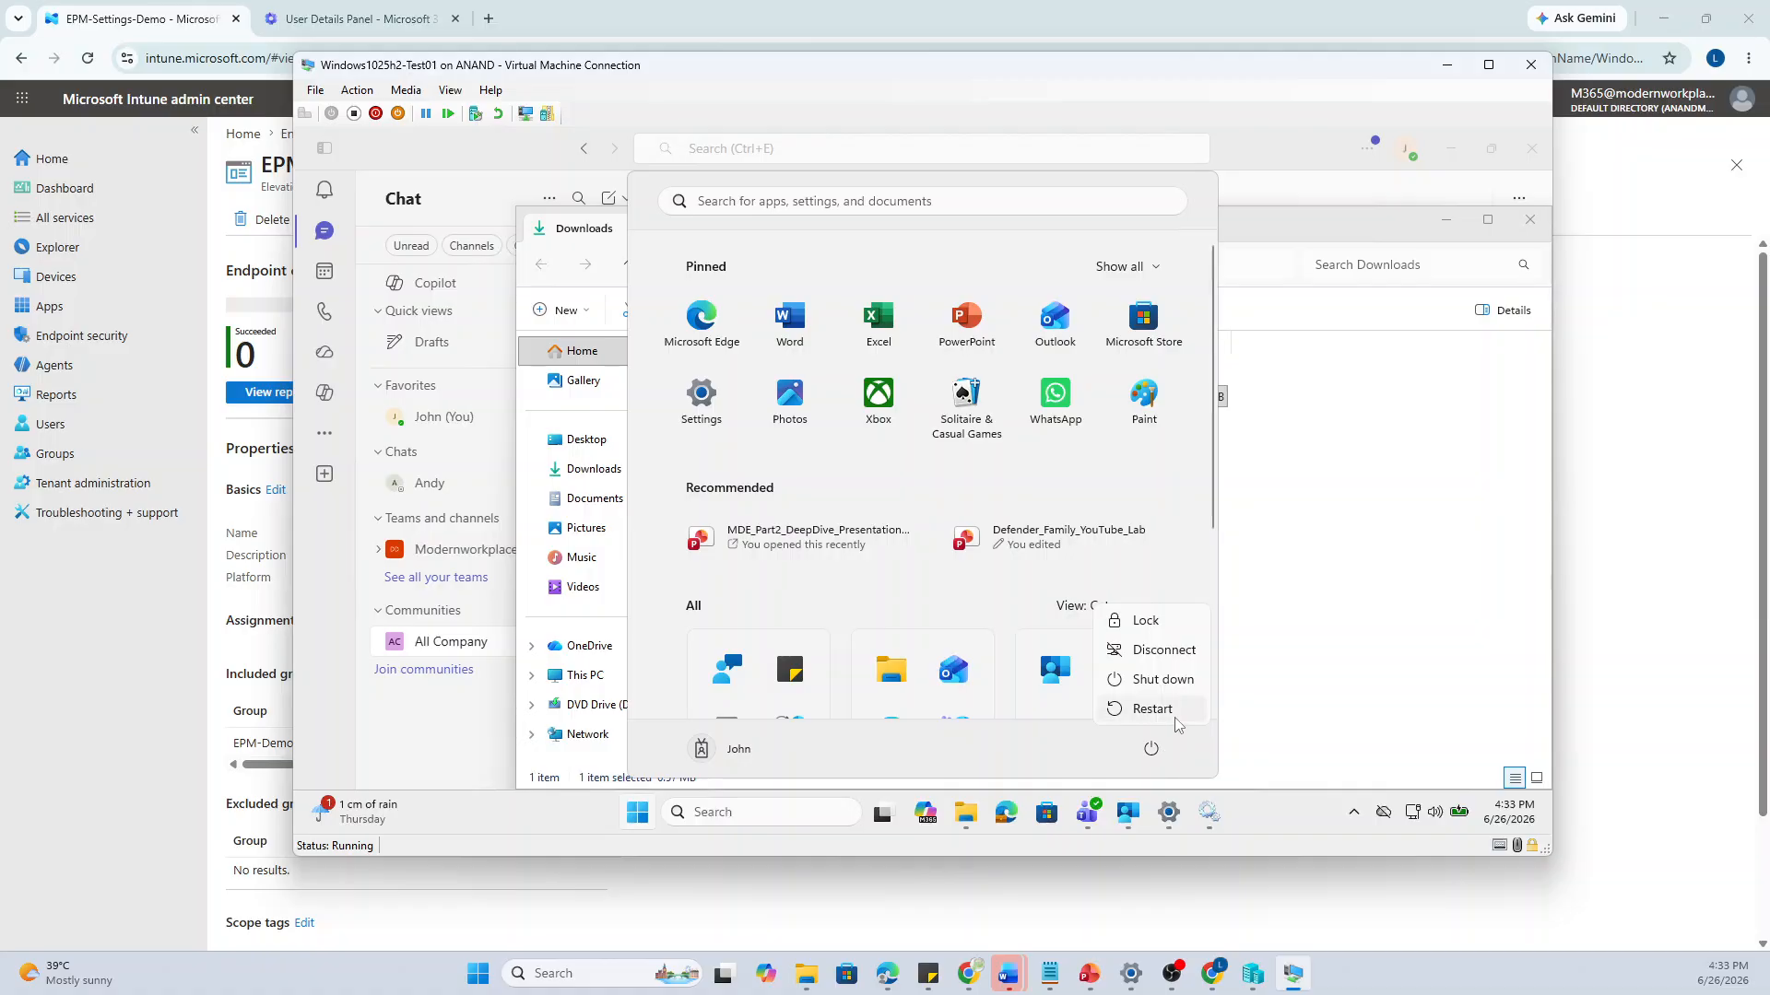
left_click(1175, 717)
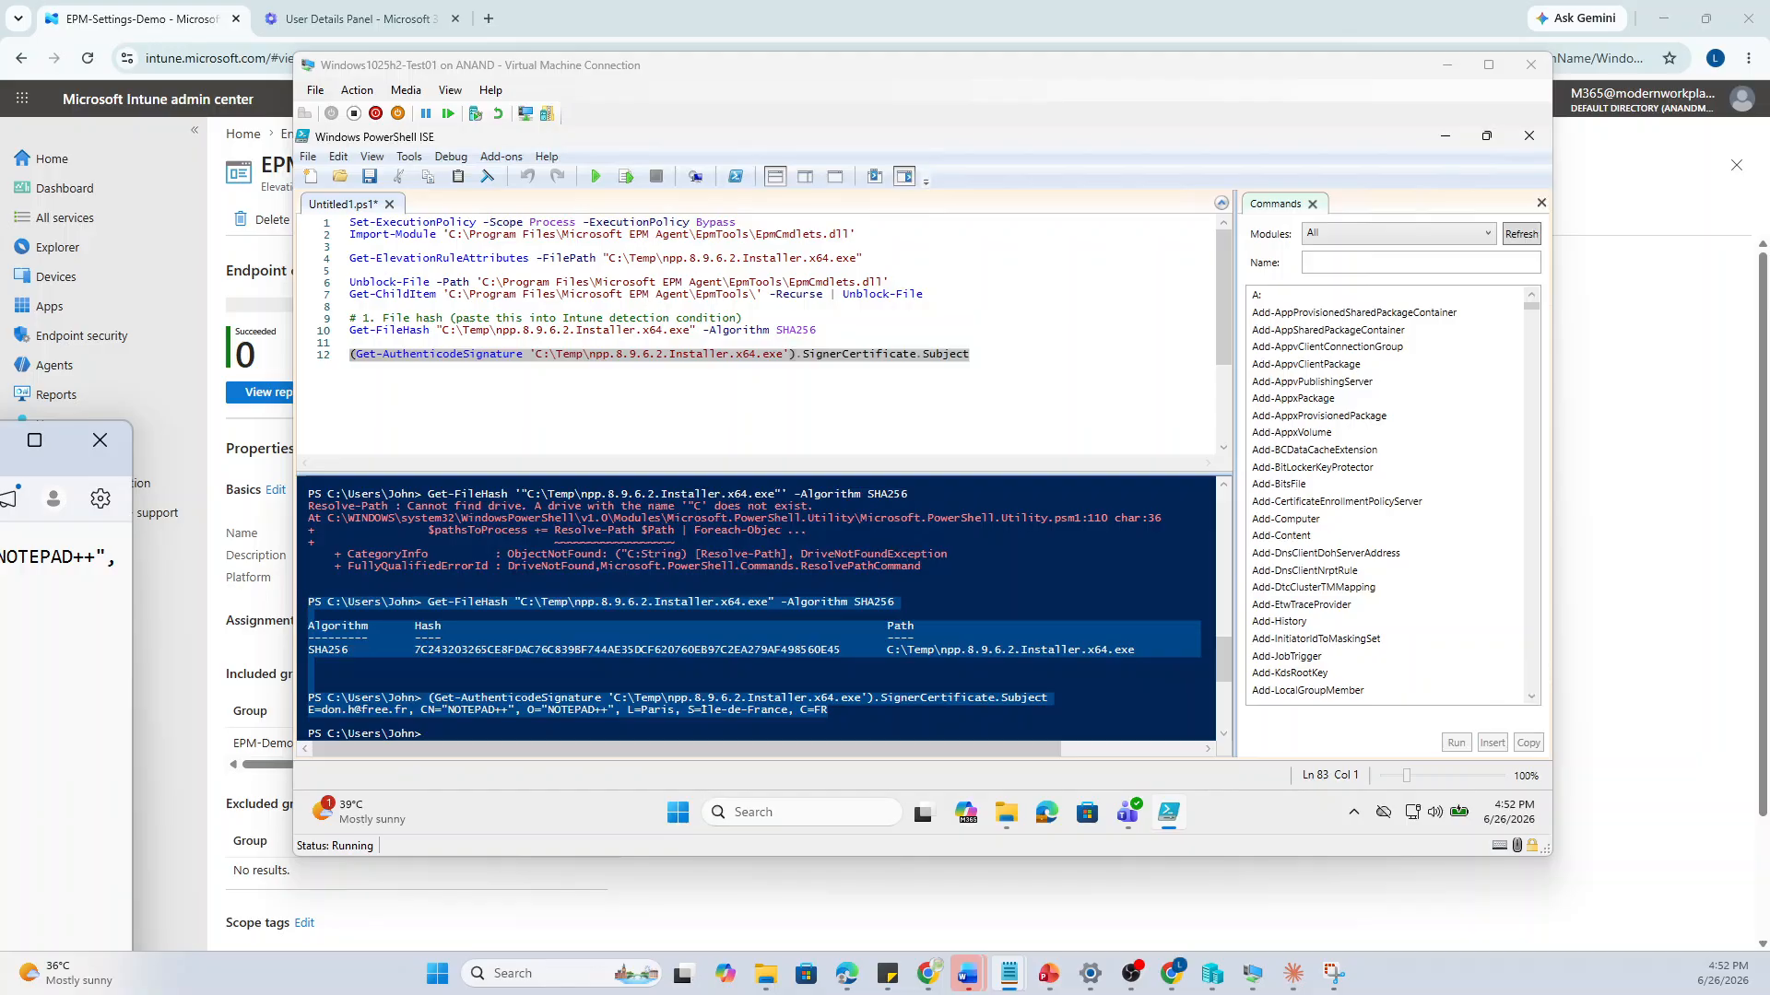
Leave the VM and return to the Chrome window showing the EPM-Settings-Demo policy in Intune
key("alt+Tab")
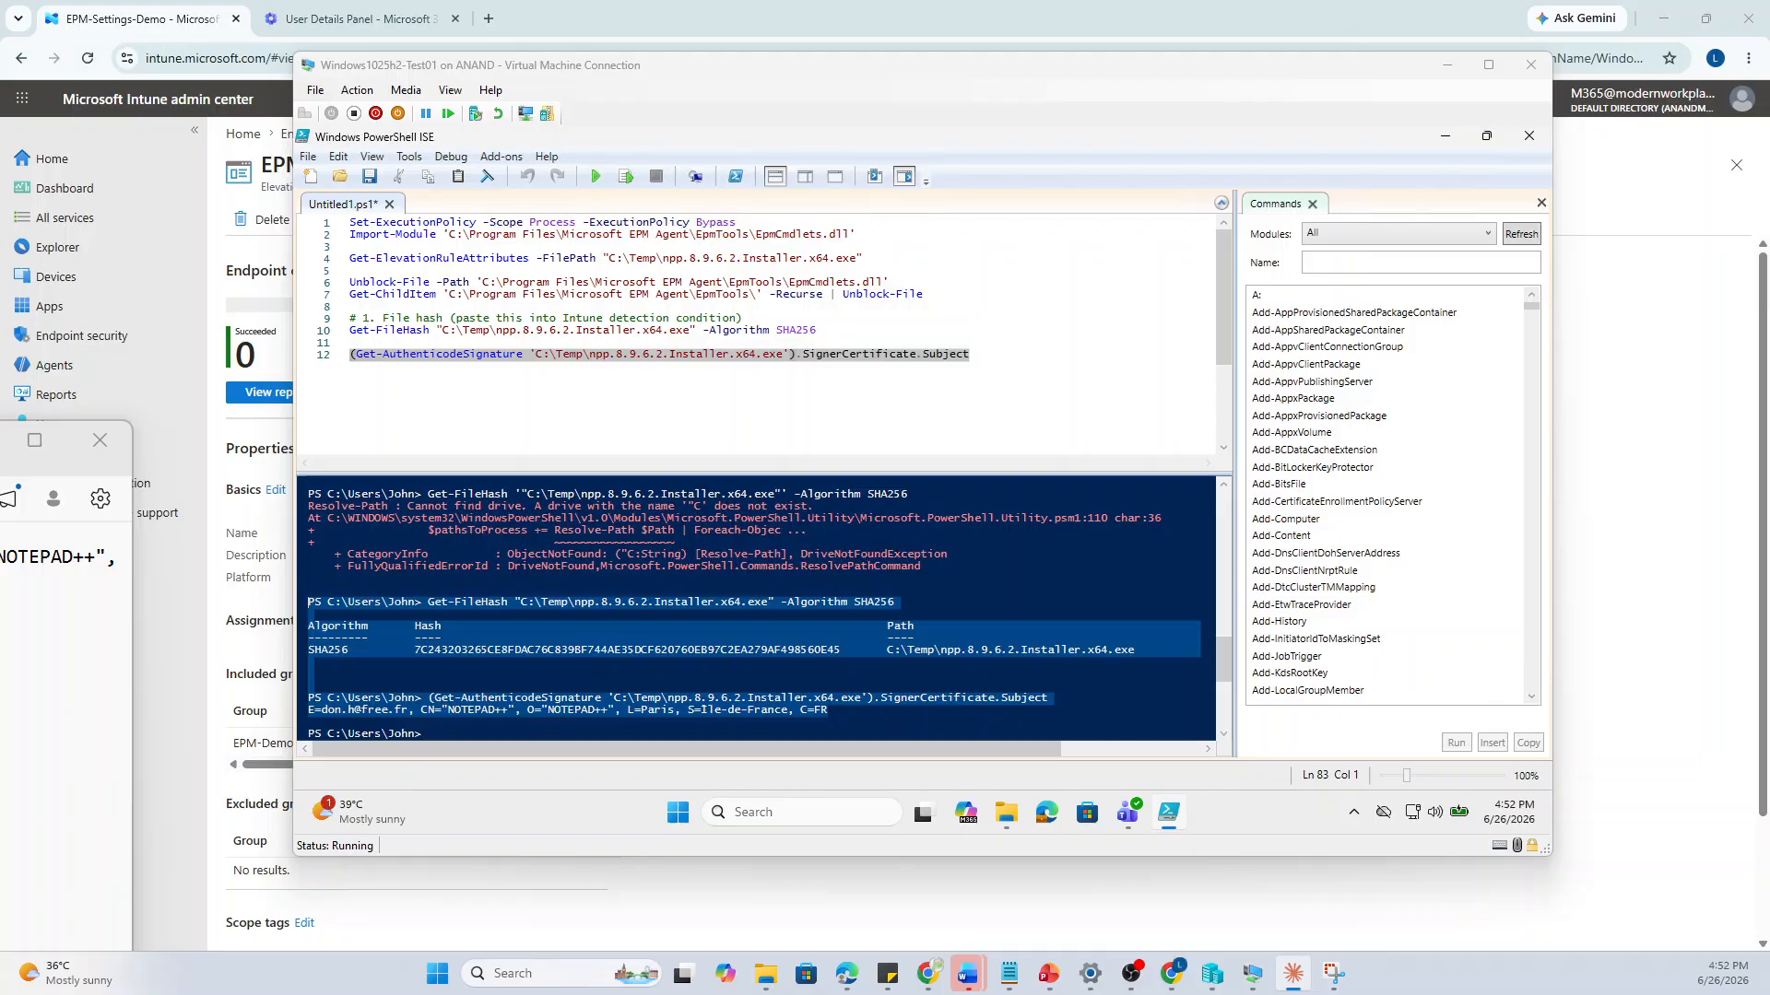
key("alt+Tab")
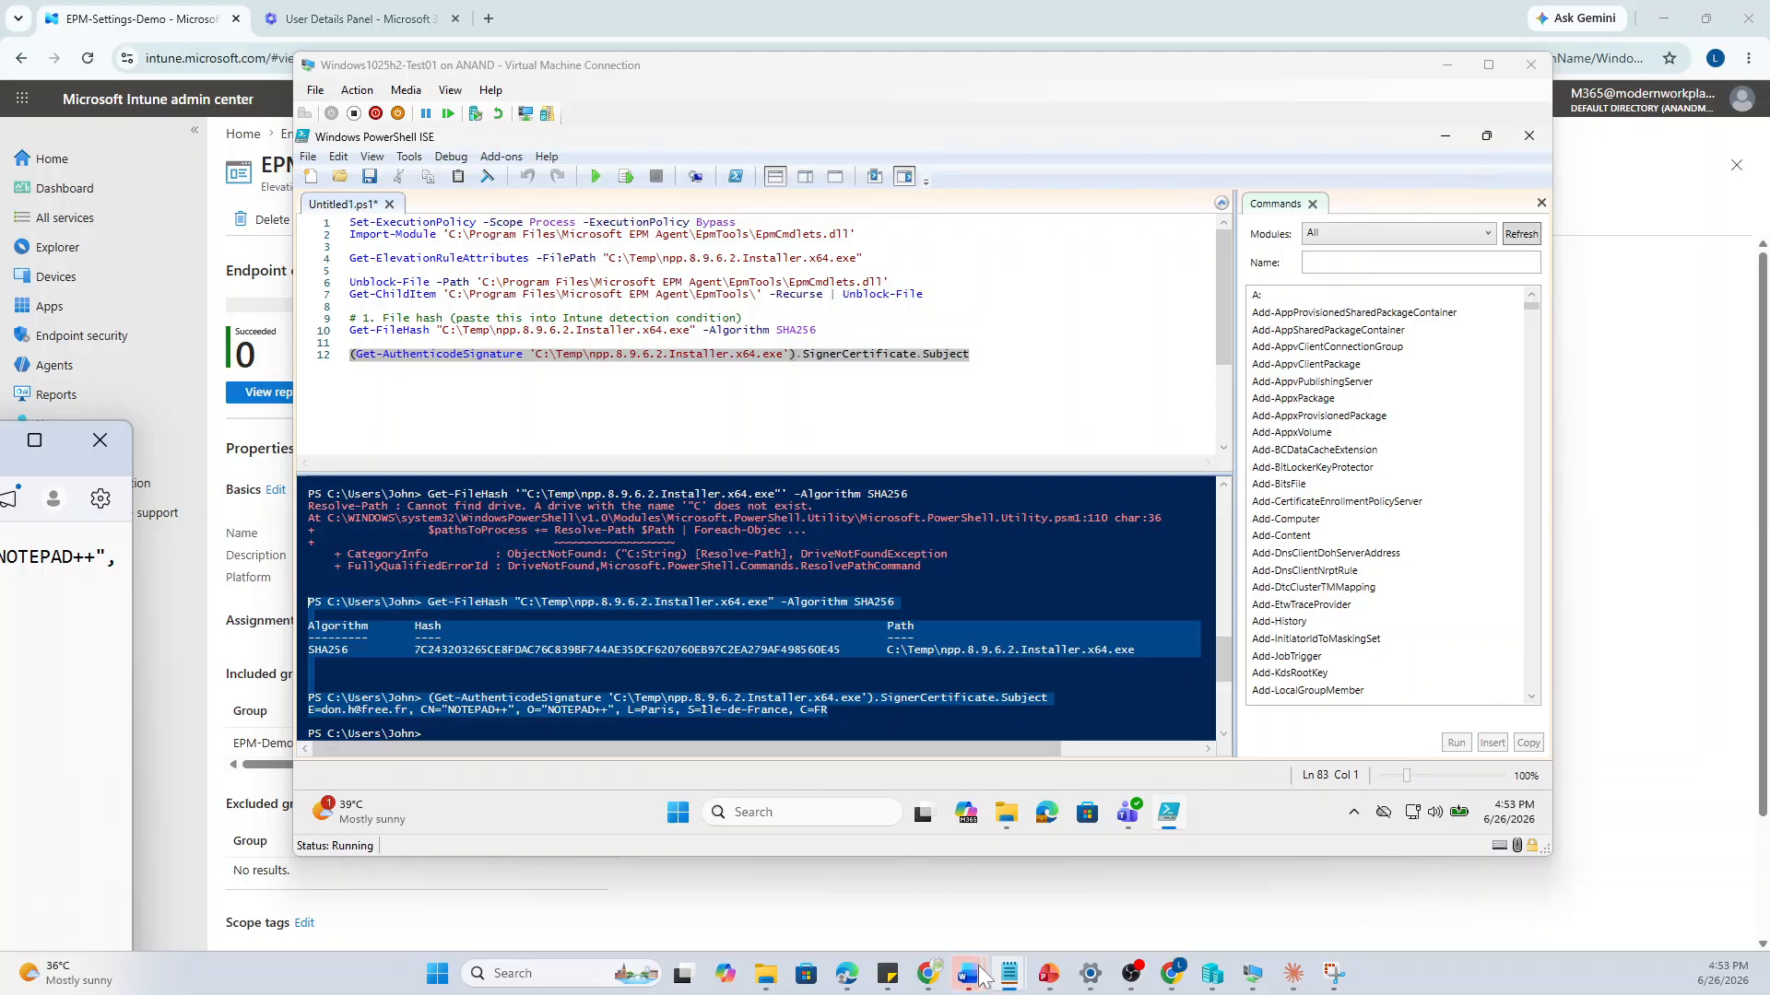
mouse_move(980, 977)
mouse_move(785, 896)
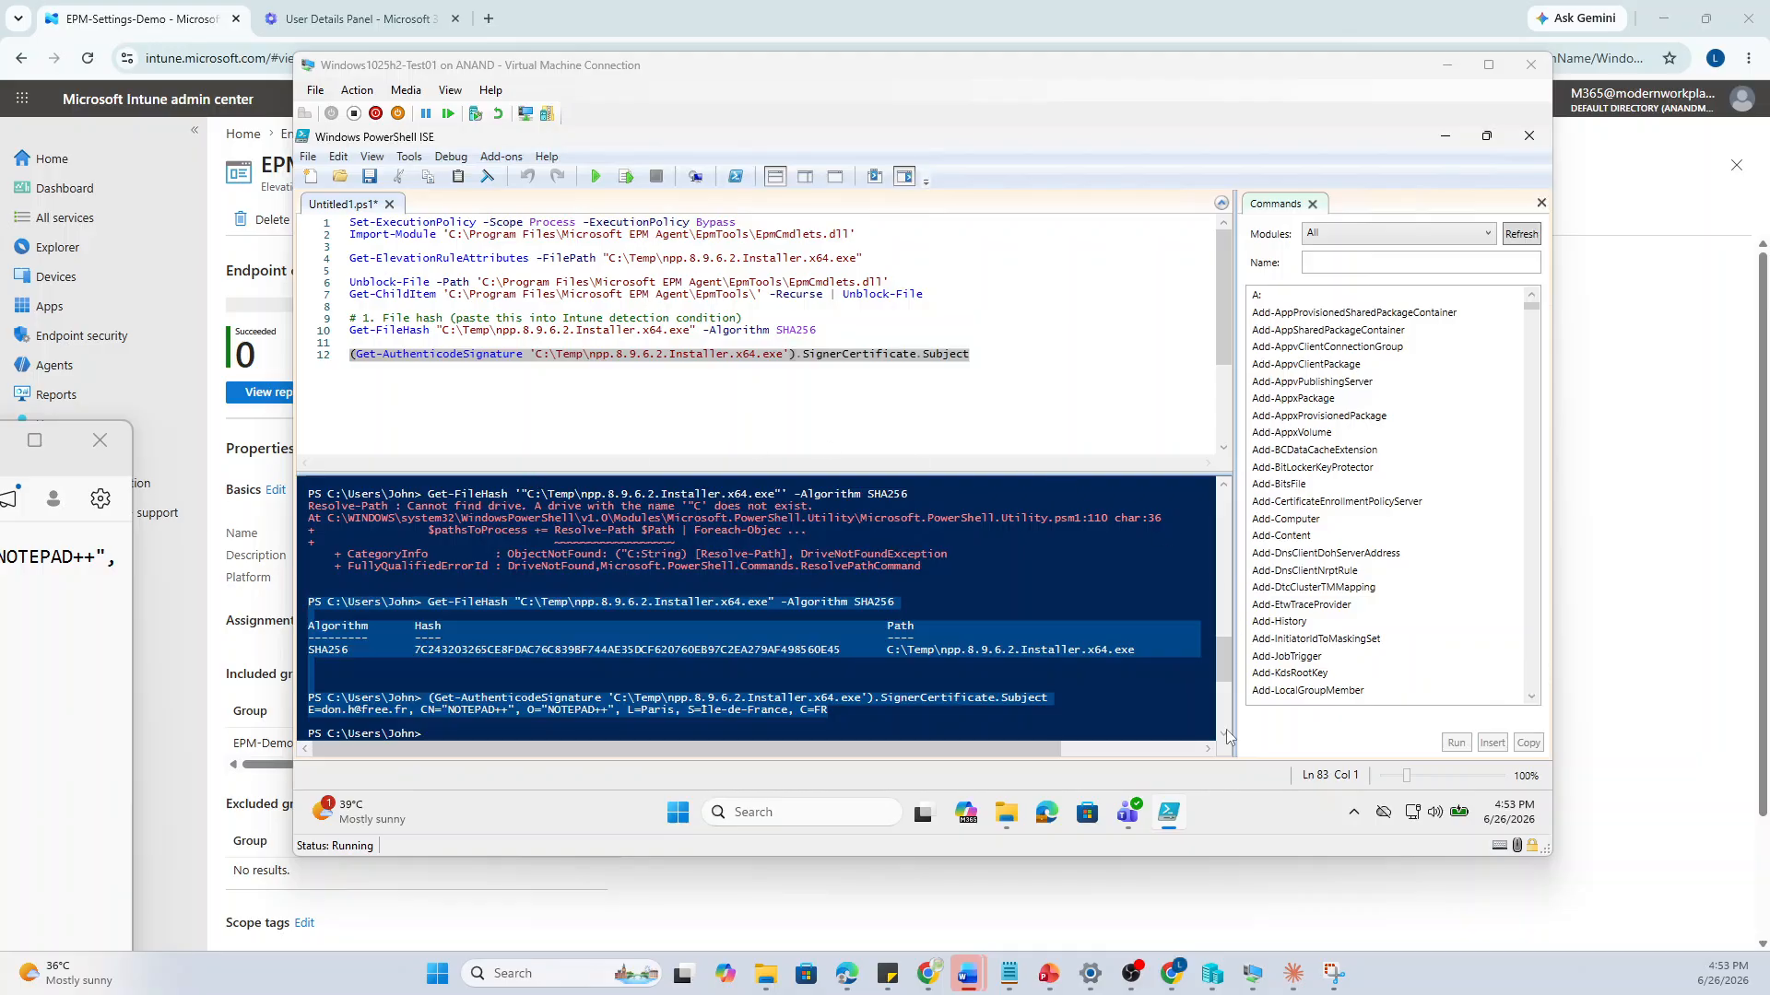
Bring the Intune admin center forward and open Endpoint security > Endpoint Privilege Management
mouse_move(1171, 973)
left_click(1142, 887)
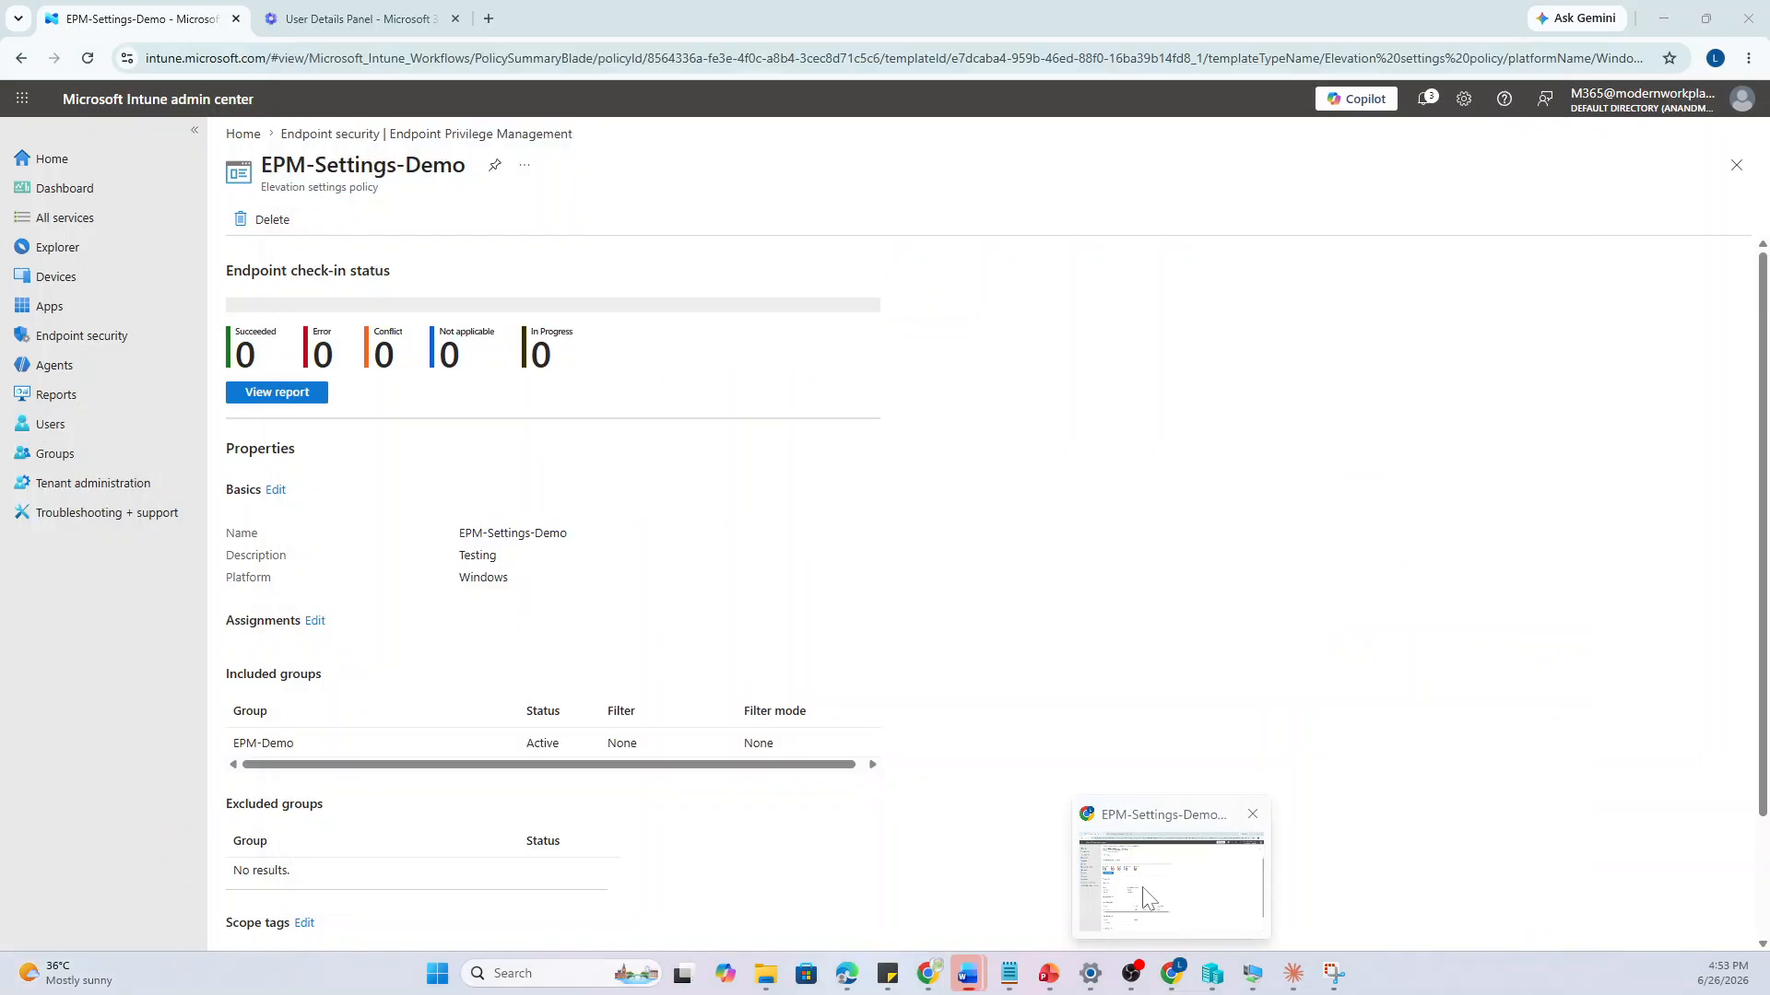
left_click(123, 341)
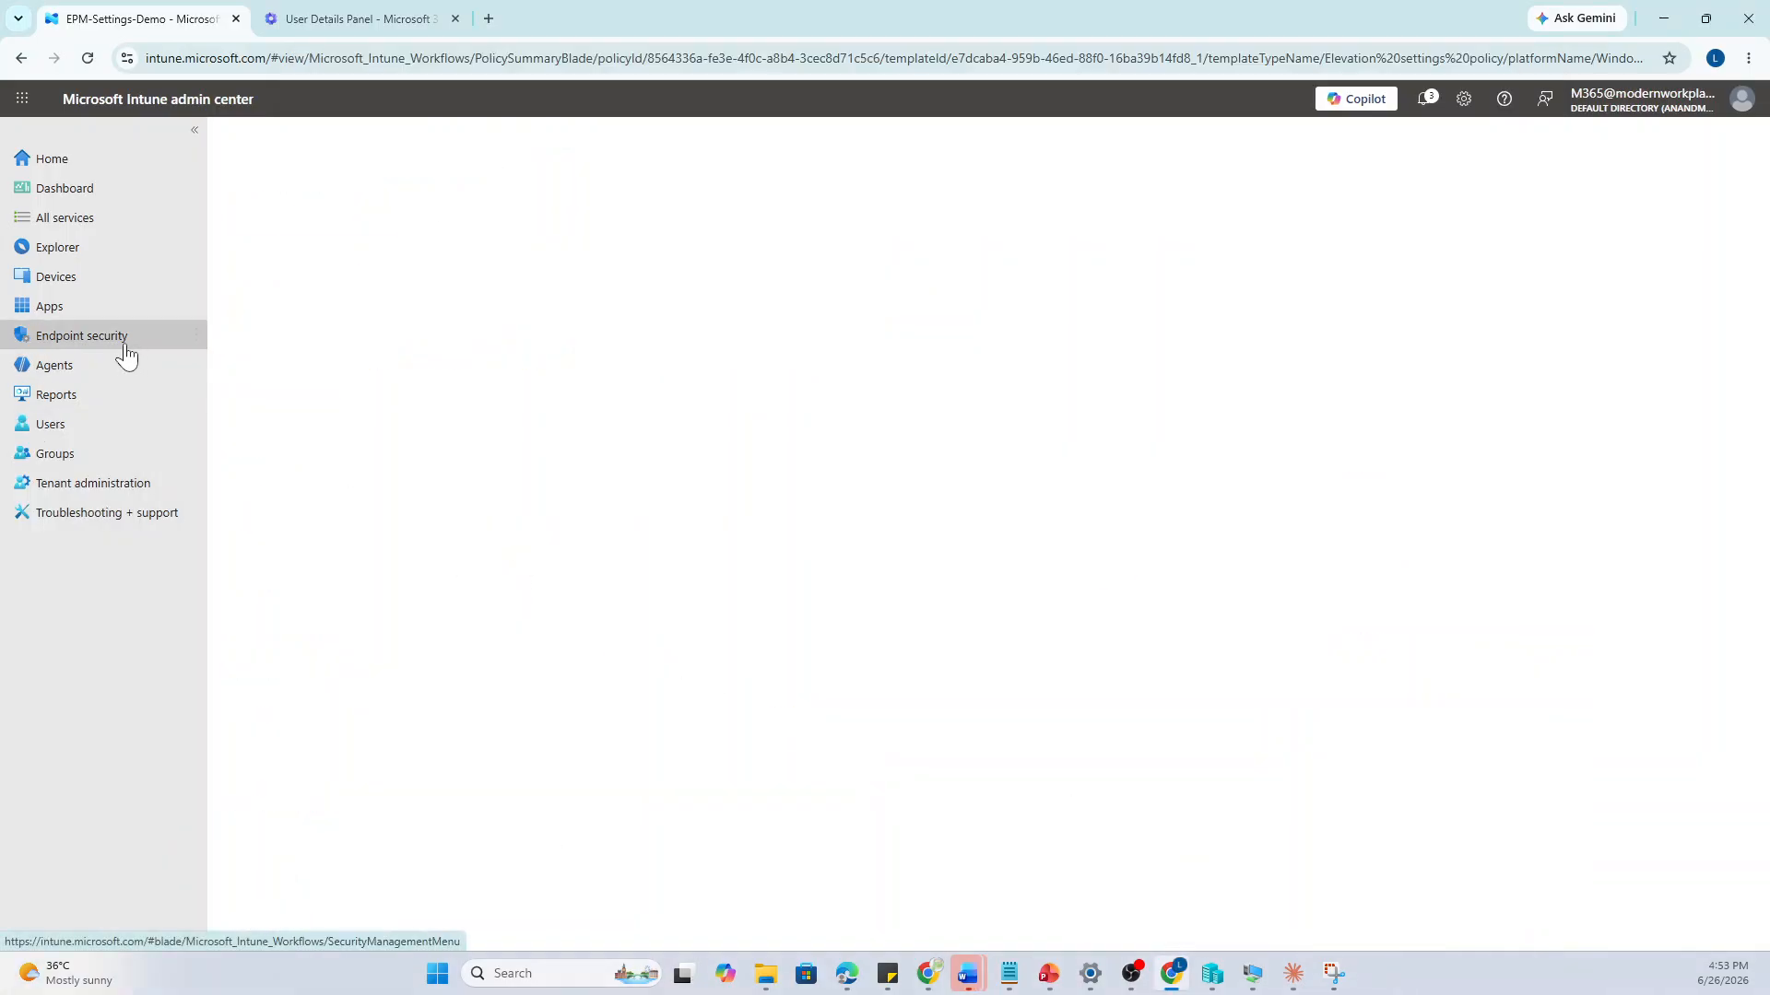
left_click(344, 524)
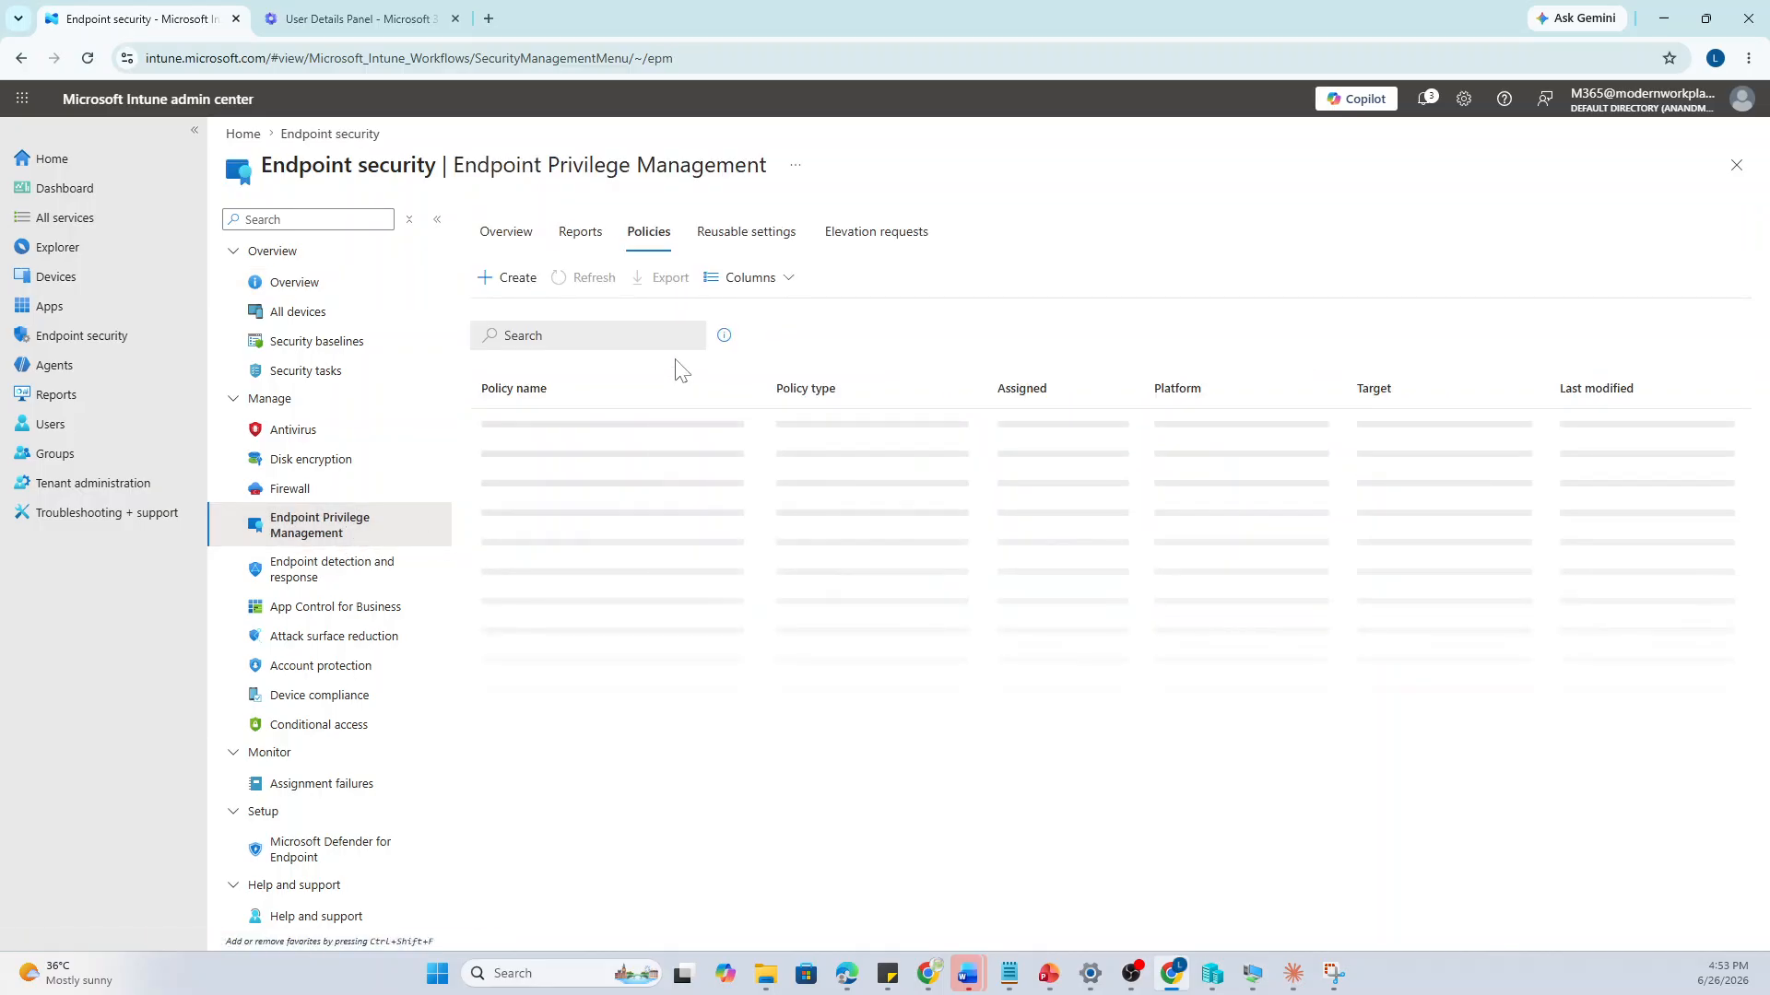
Create a new profile with platform Windows and profile type Elevation rules policy
left_click(509, 279)
left_click(1353, 241)
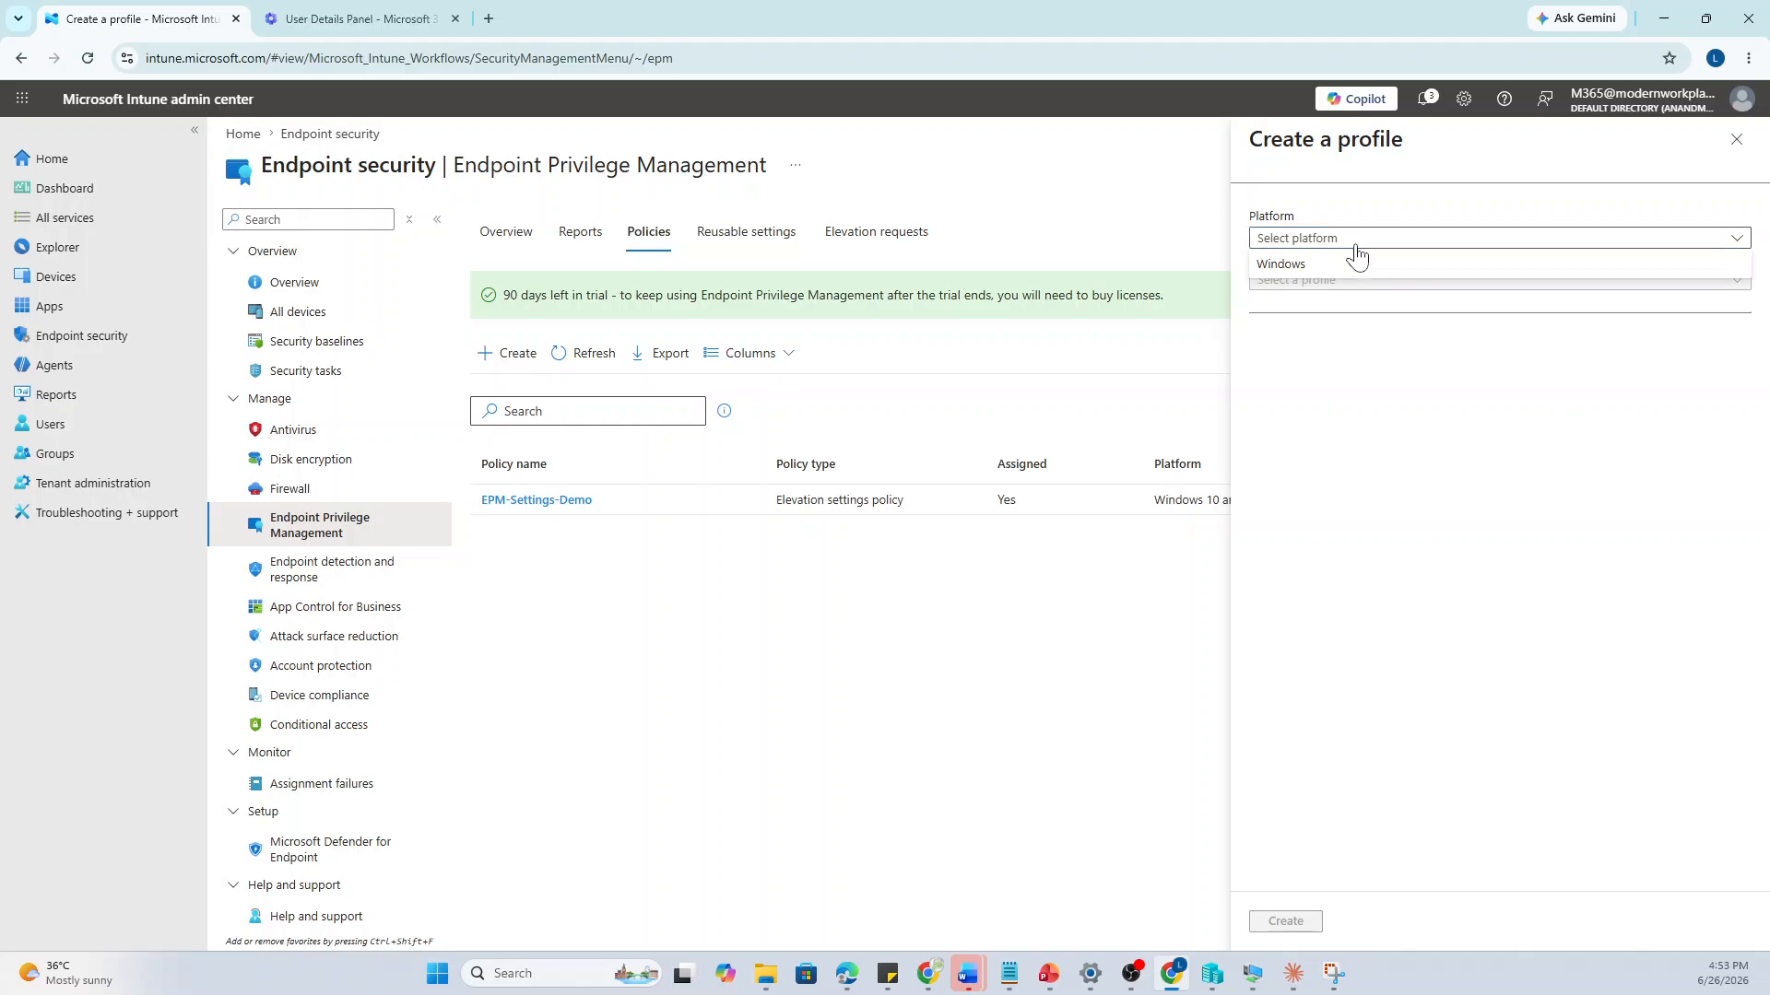
left_click(1353, 264)
left_click(1348, 281)
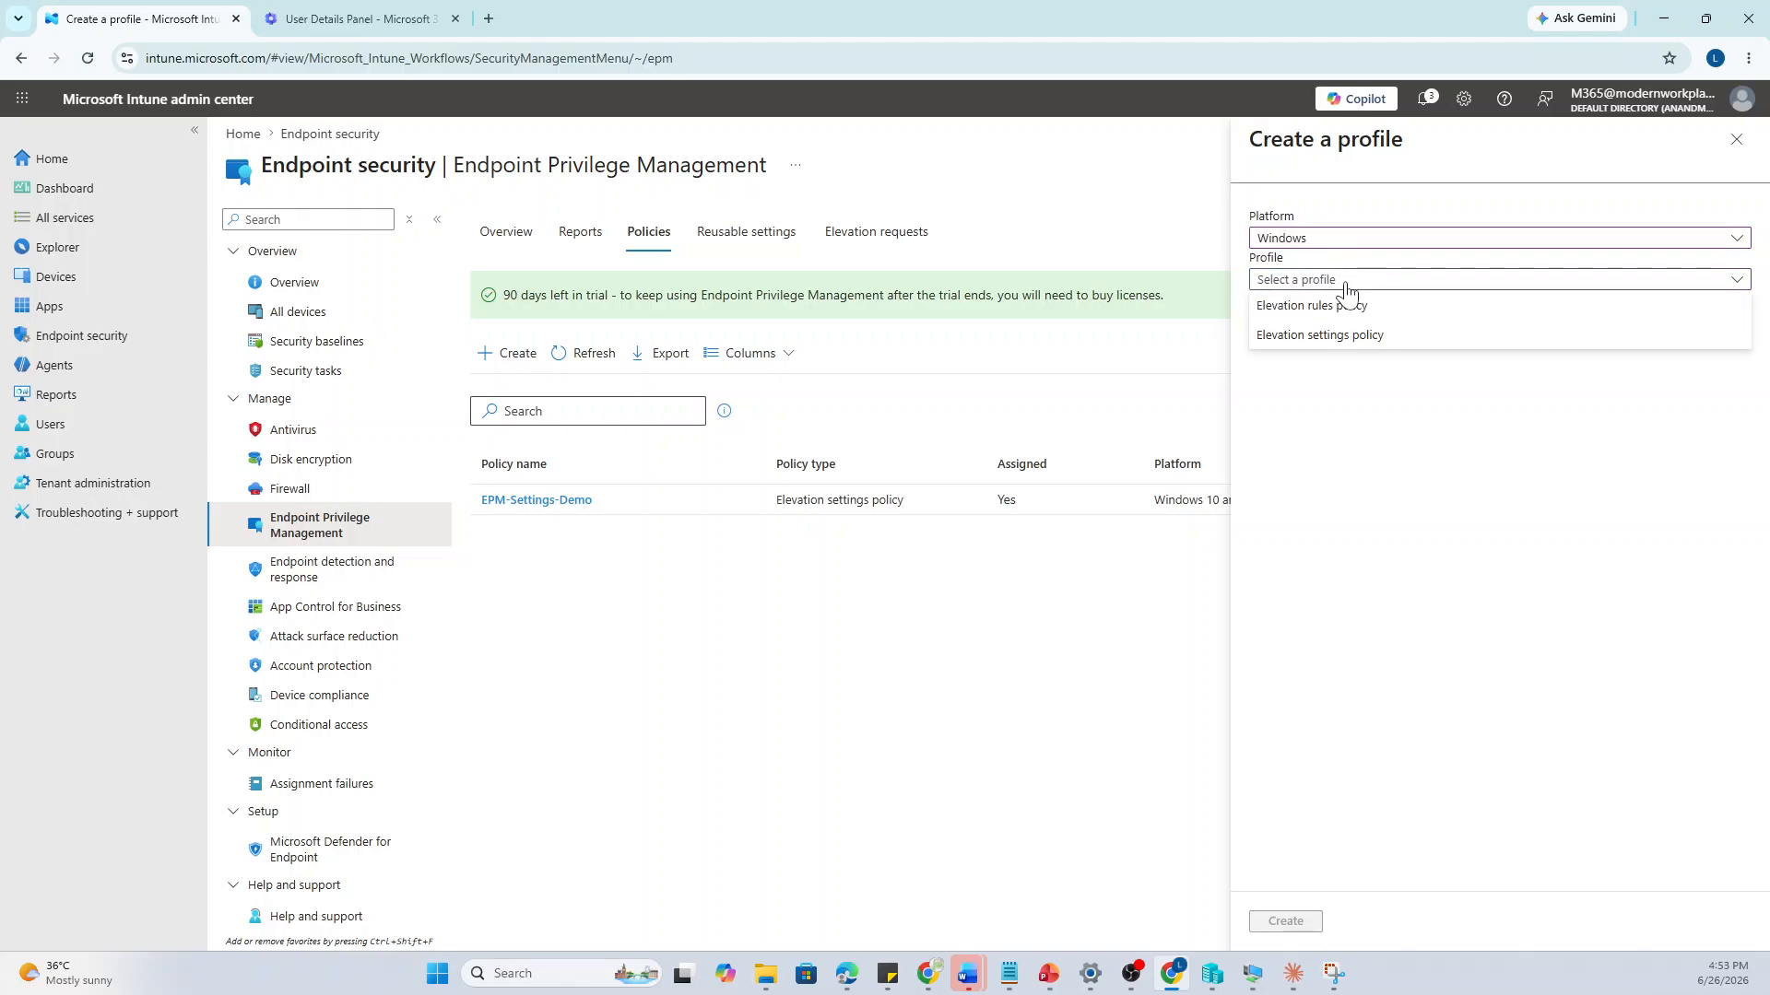
left_click(1404, 306)
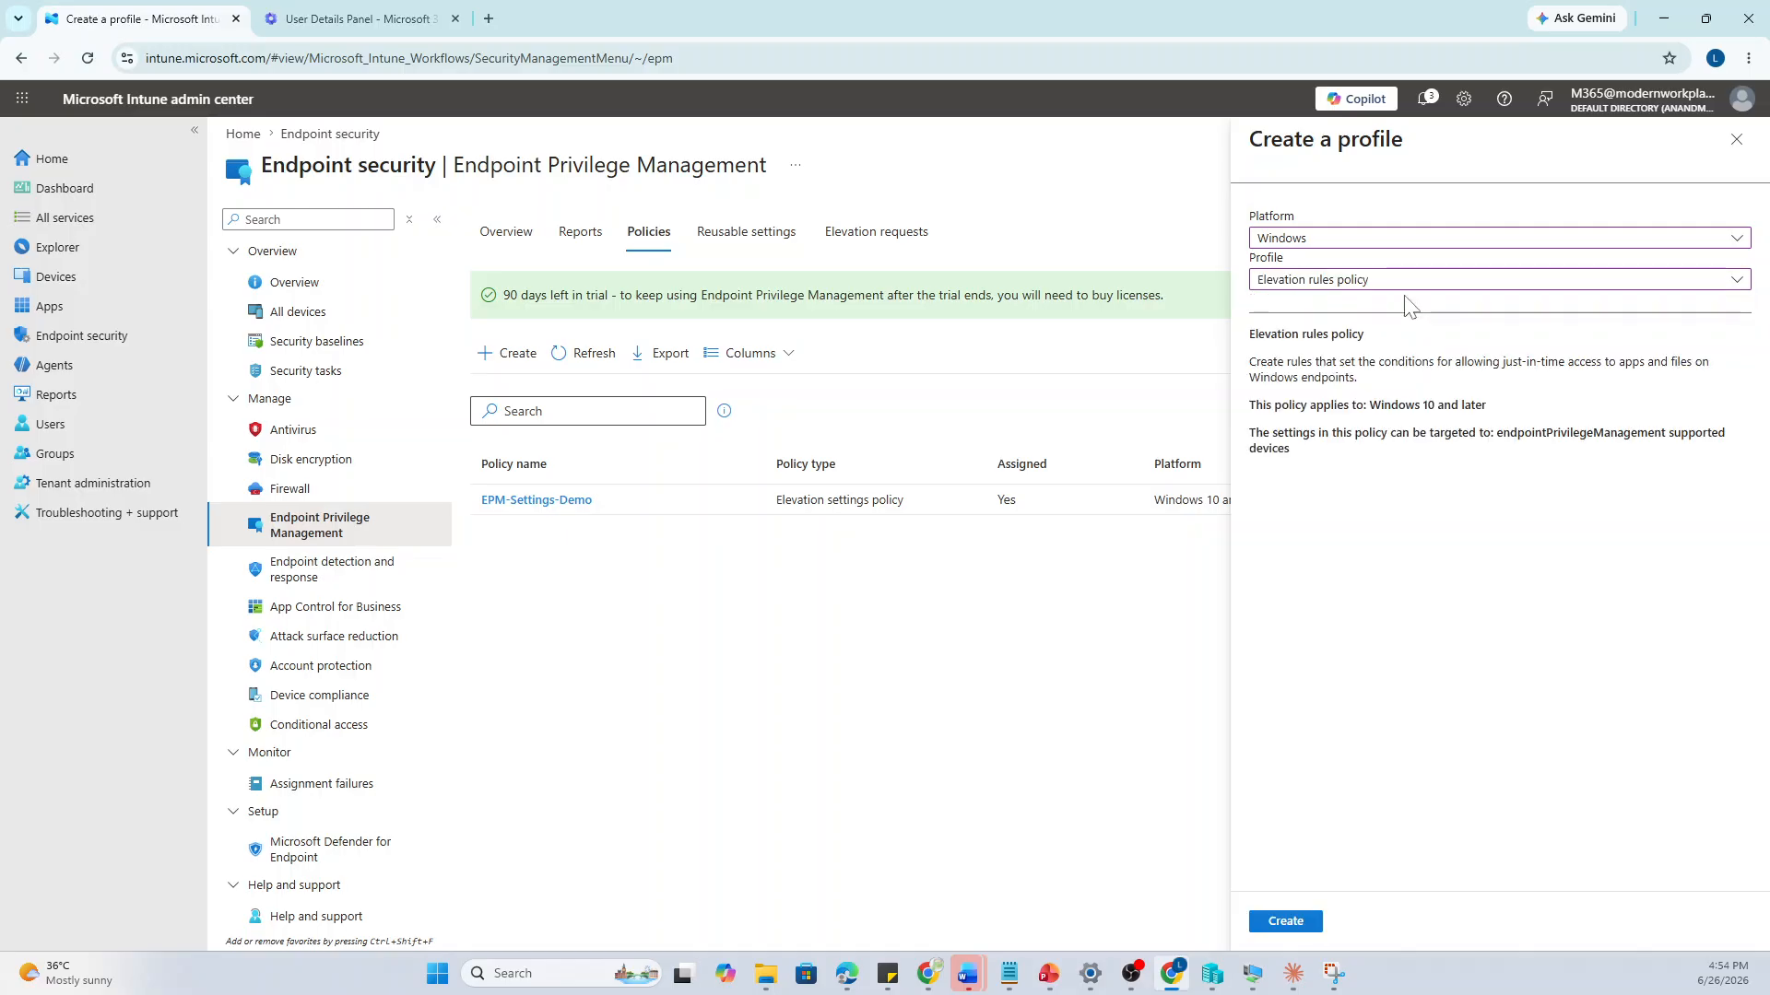
left_click(1288, 921)
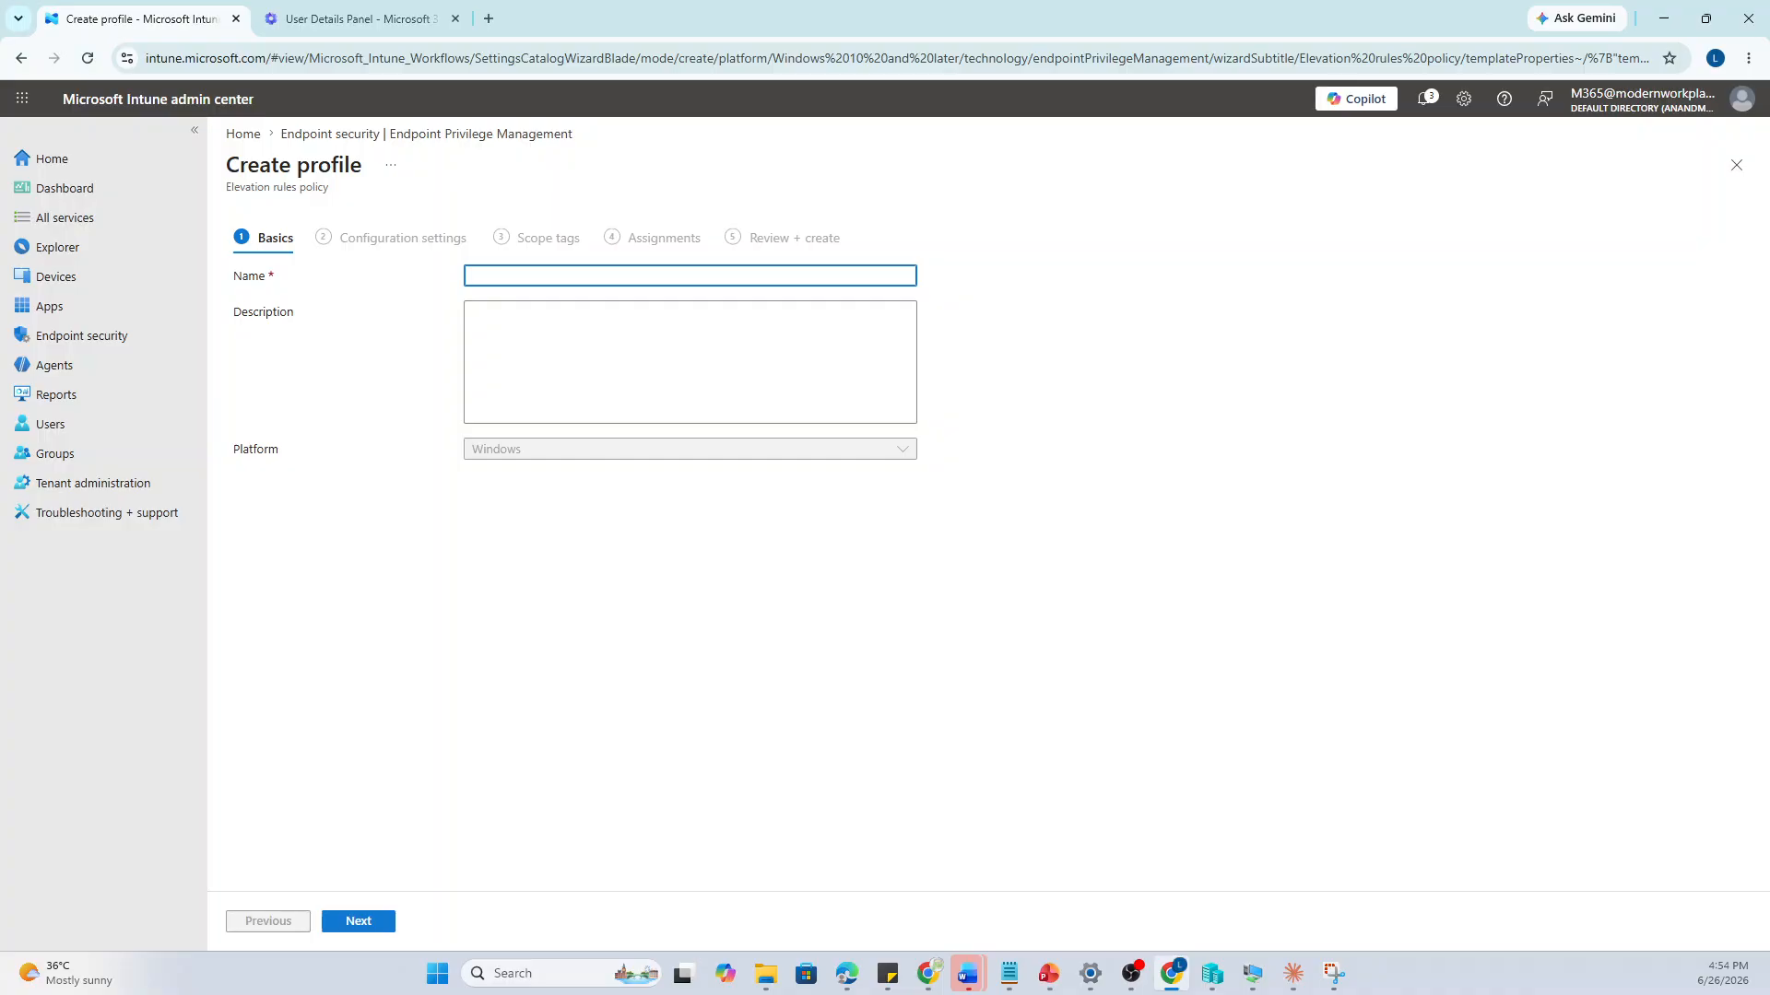
Name the policy 'Allow Notepad' and expand Privilege Management in Configuration settings
type("Allow Notepad")
left_click(375, 919)
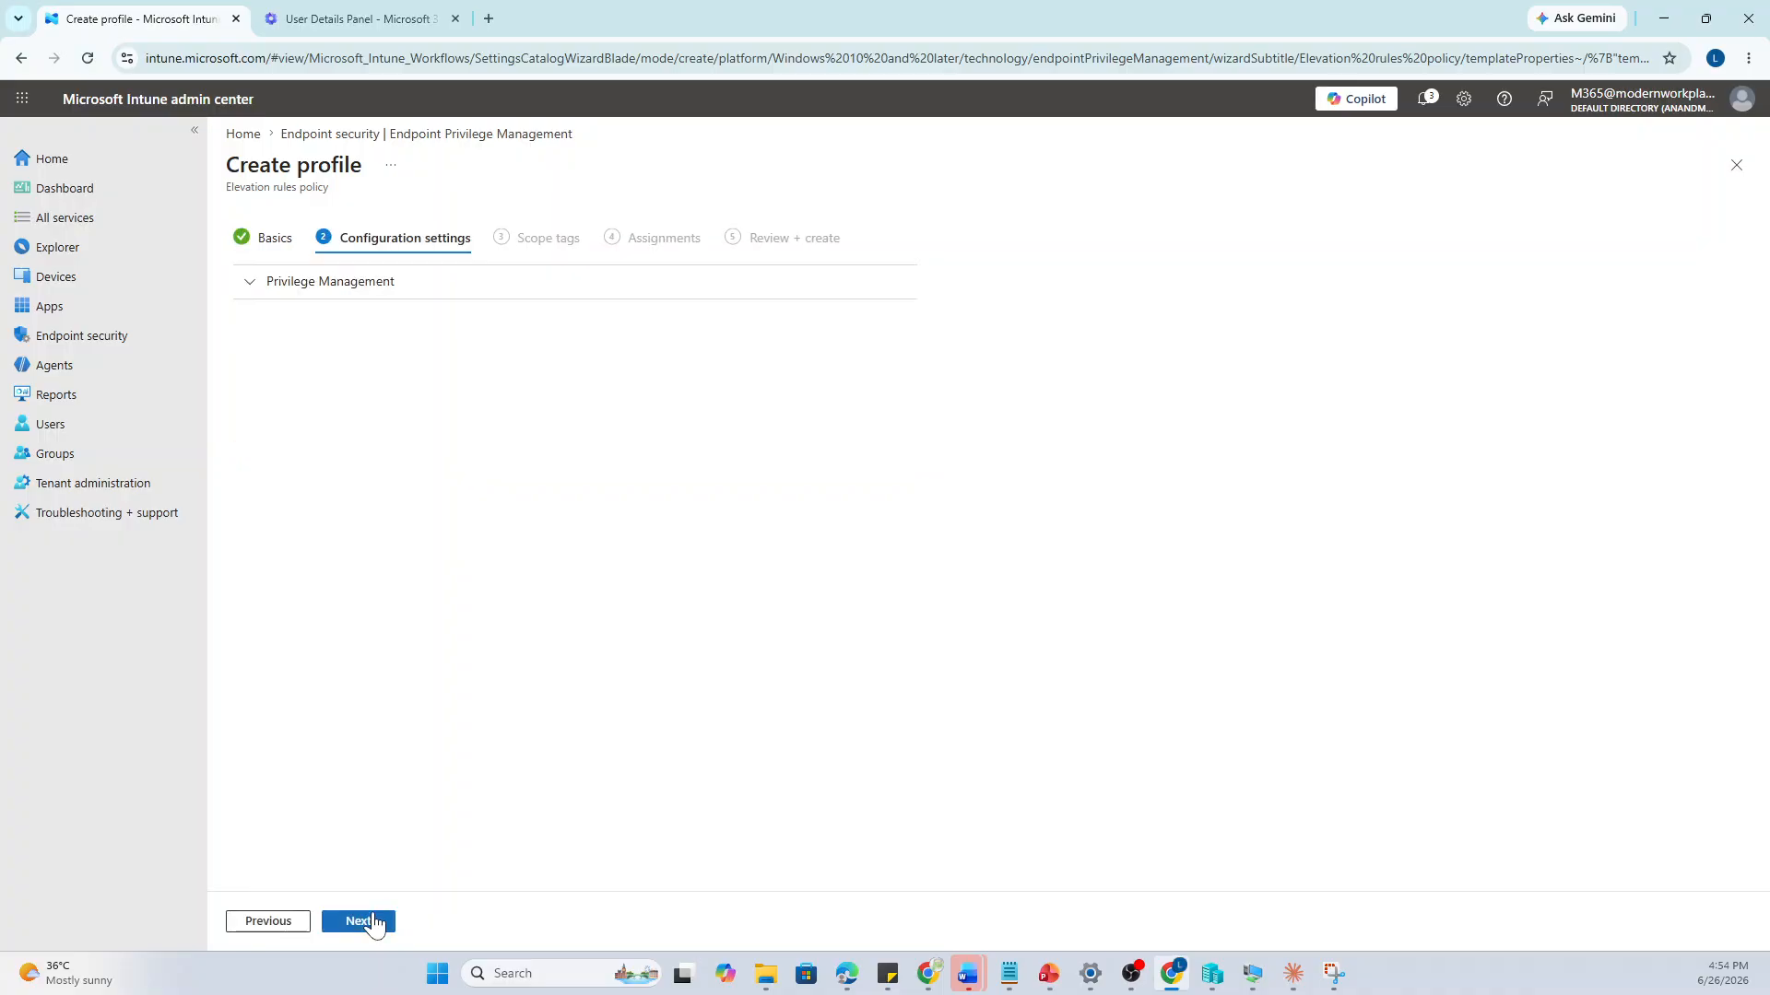
left_click(250, 291)
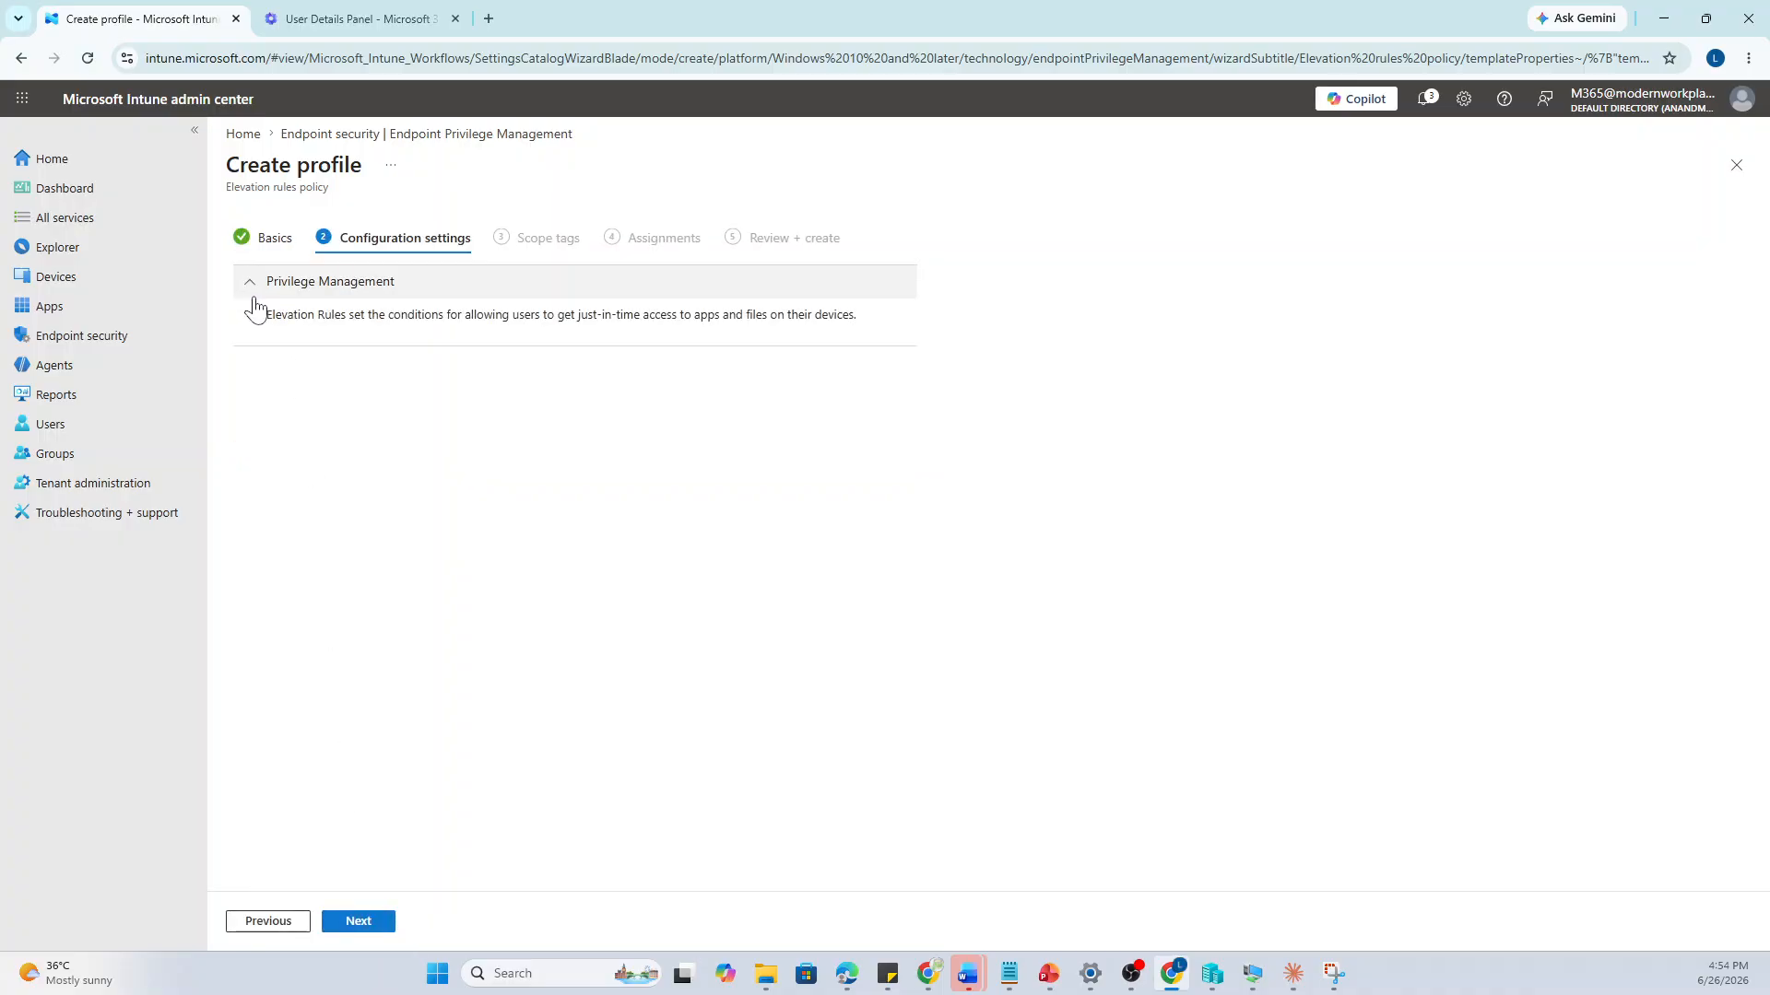
left_click(356, 929)
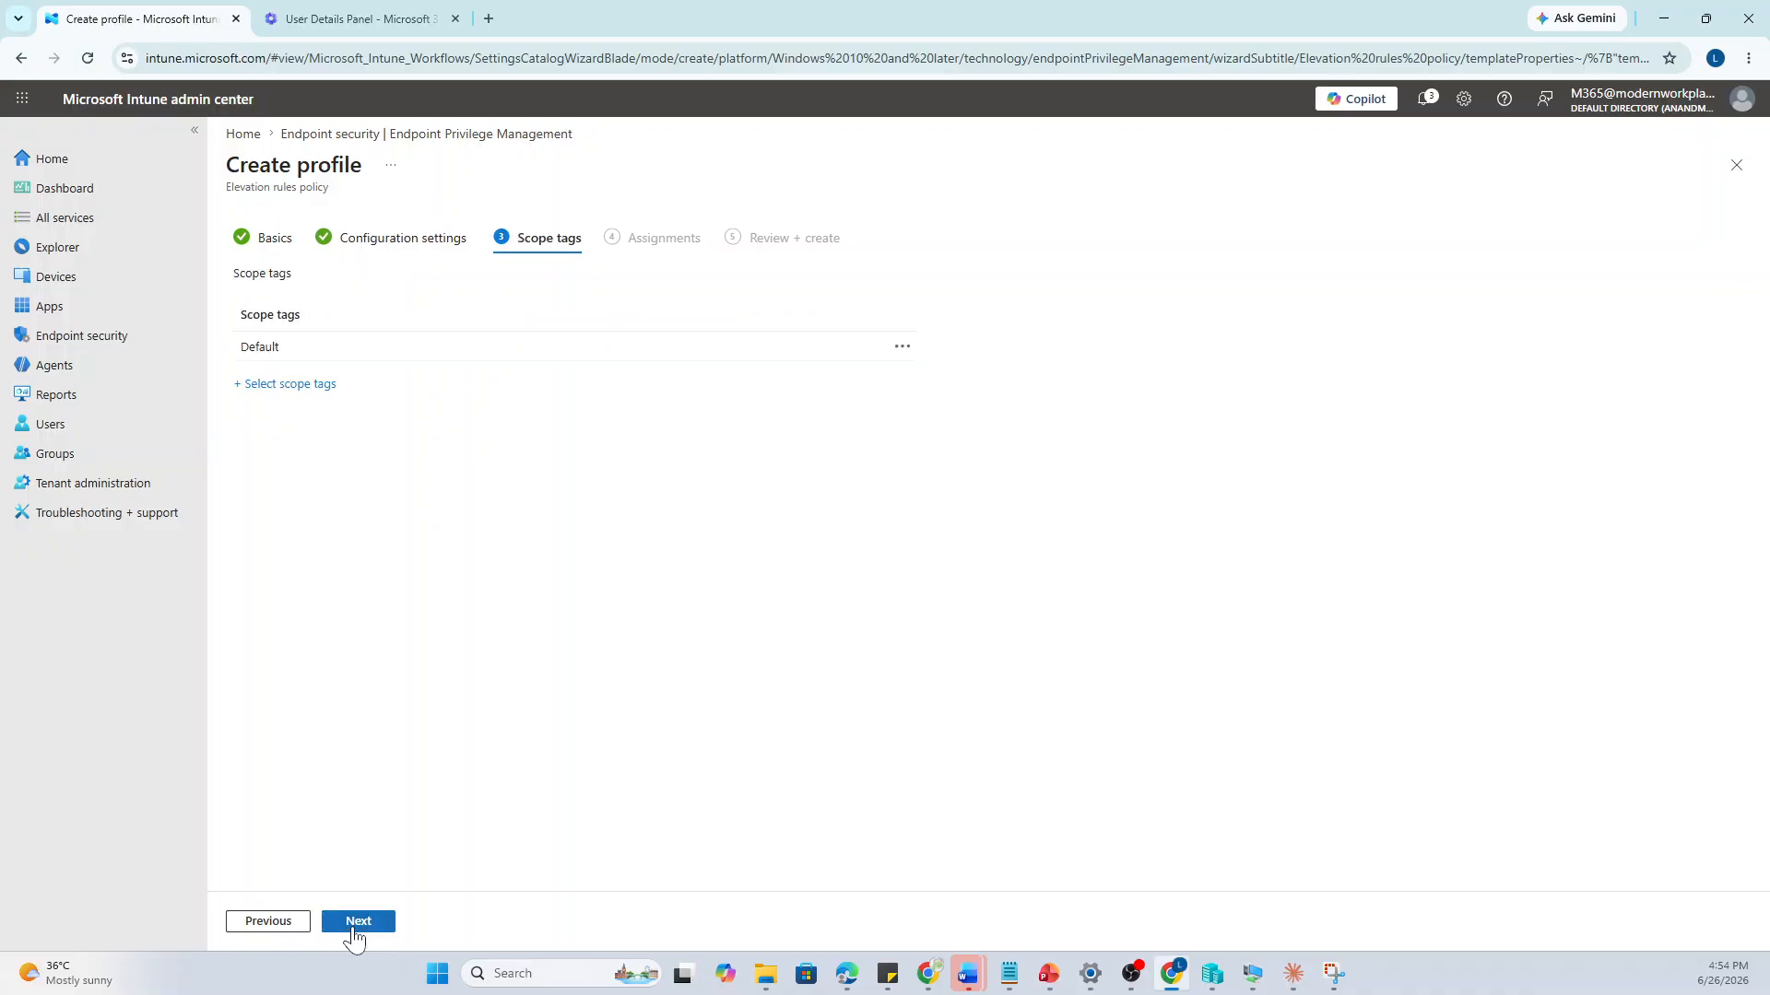
left_click(285, 924)
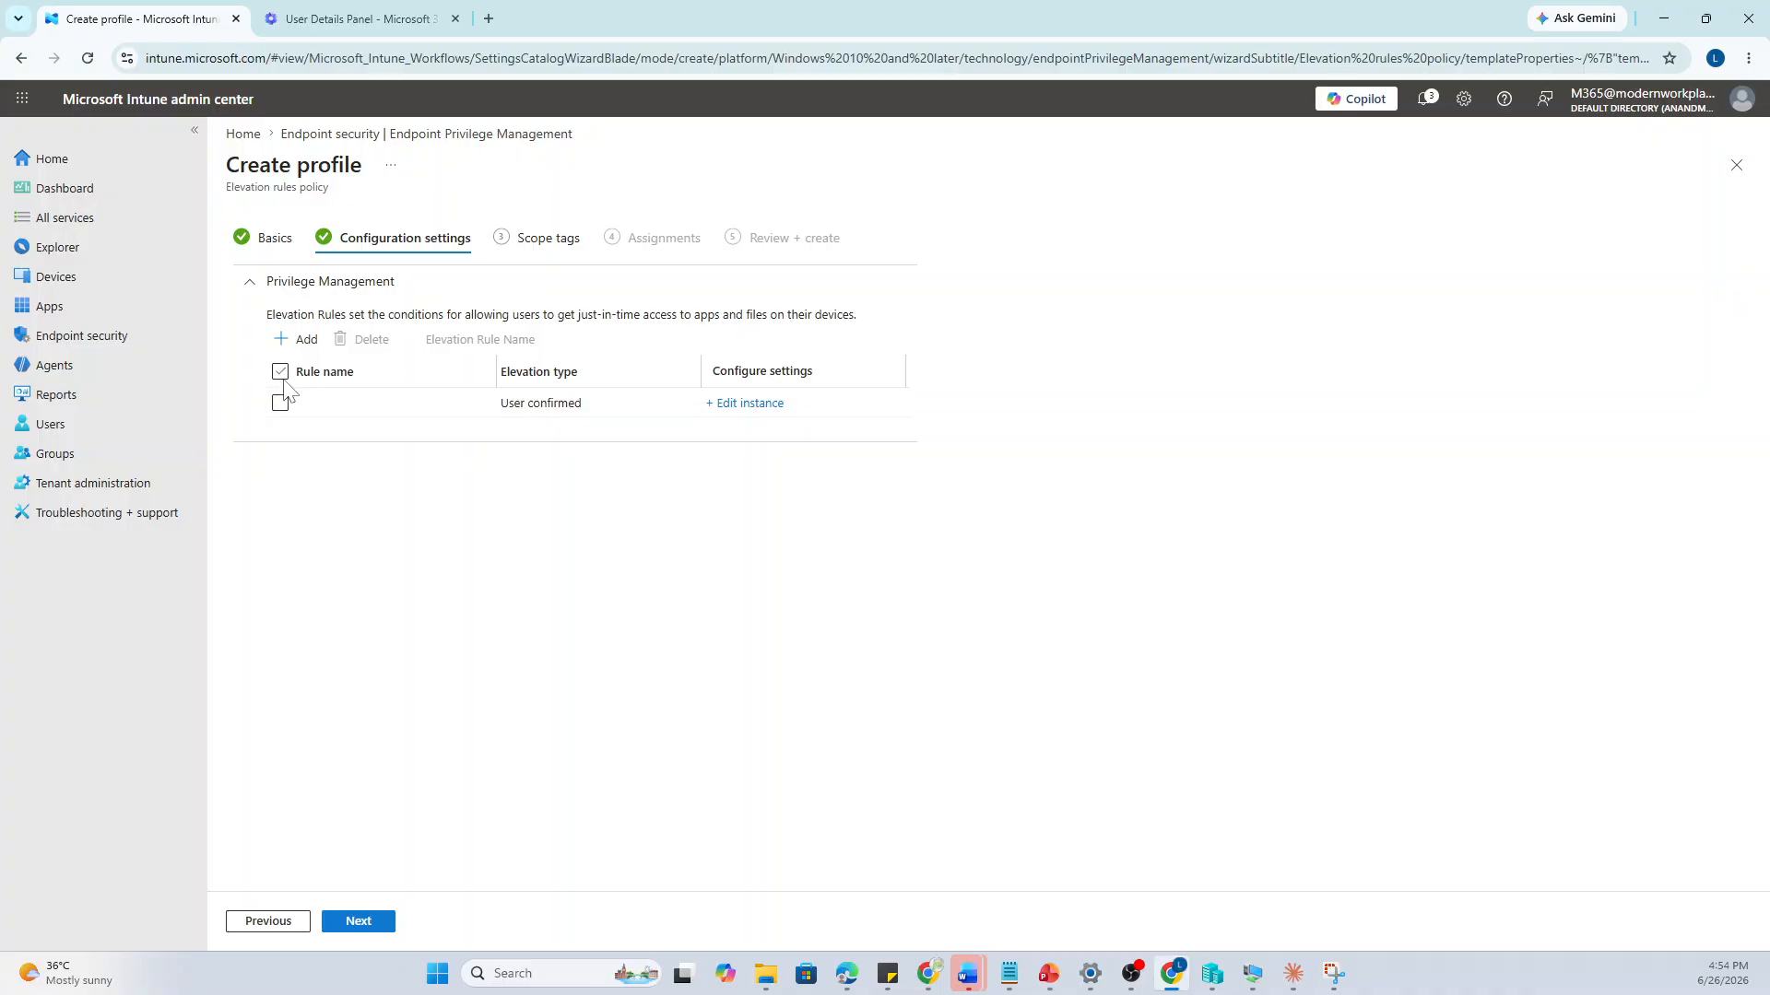
Delete the extra elevation rules, leaving one, and open that rule's properties for editing
left_click(293, 340)
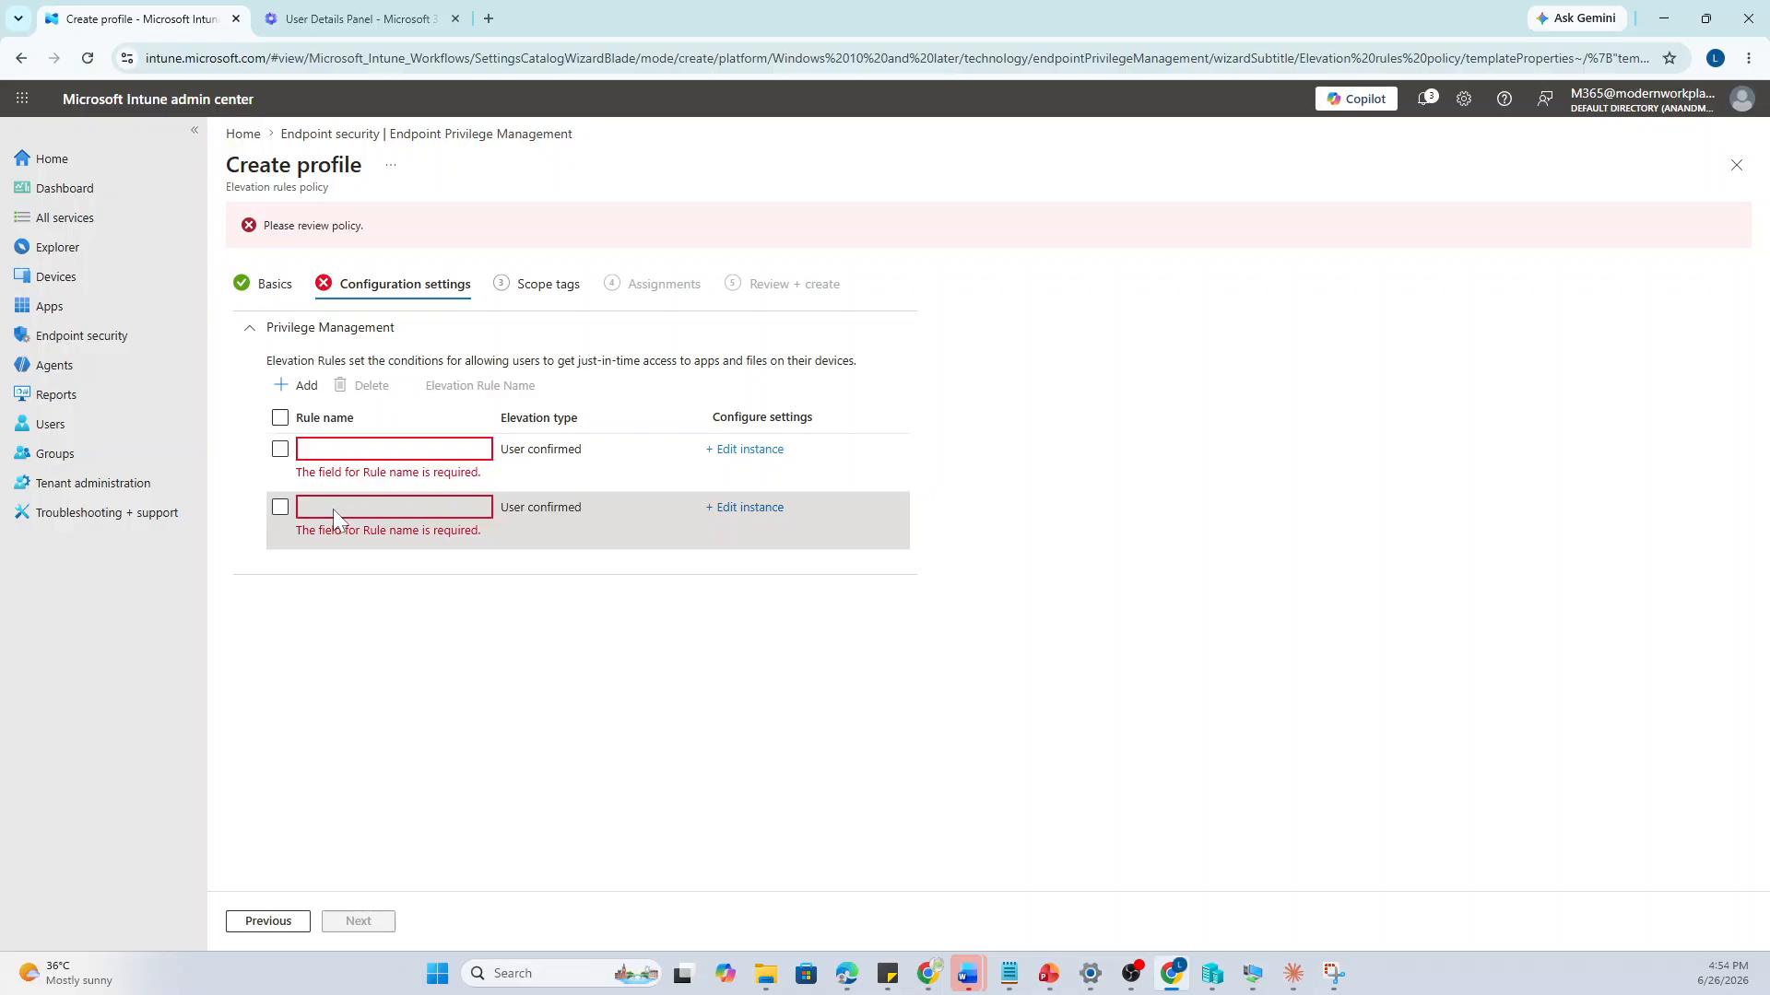
left_click(281, 417)
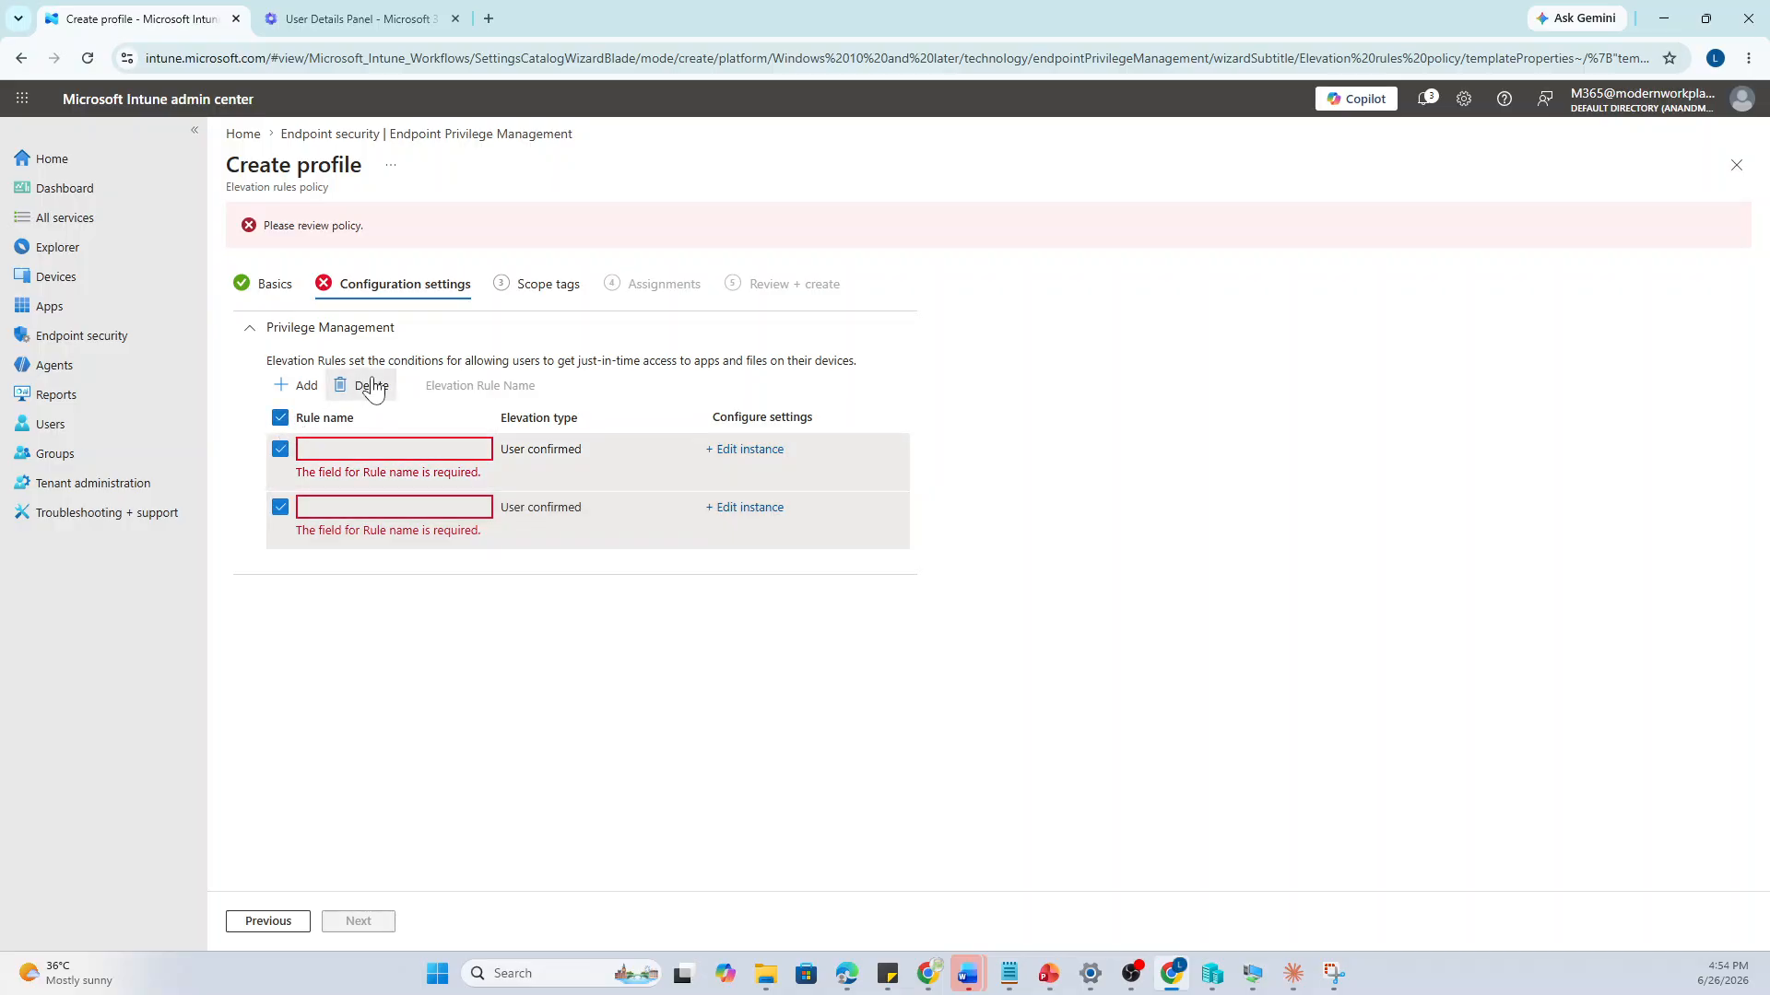
left_click(373, 388)
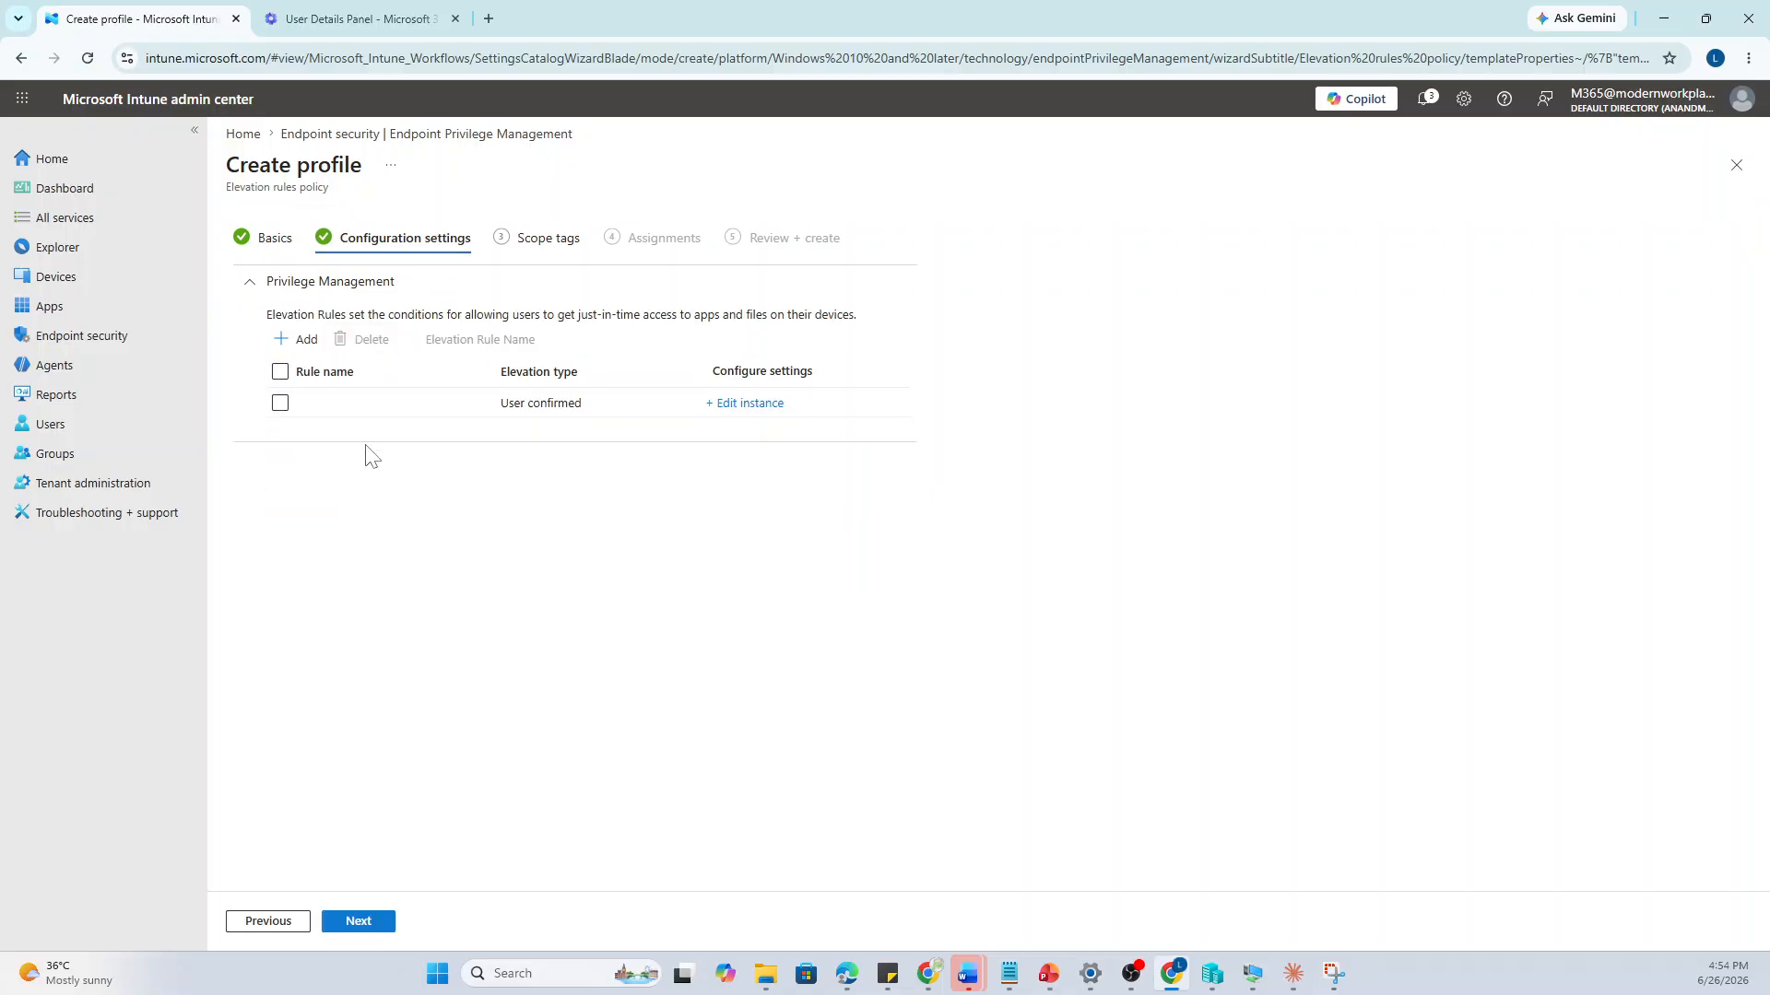
left_click(280, 403)
left_click(742, 407)
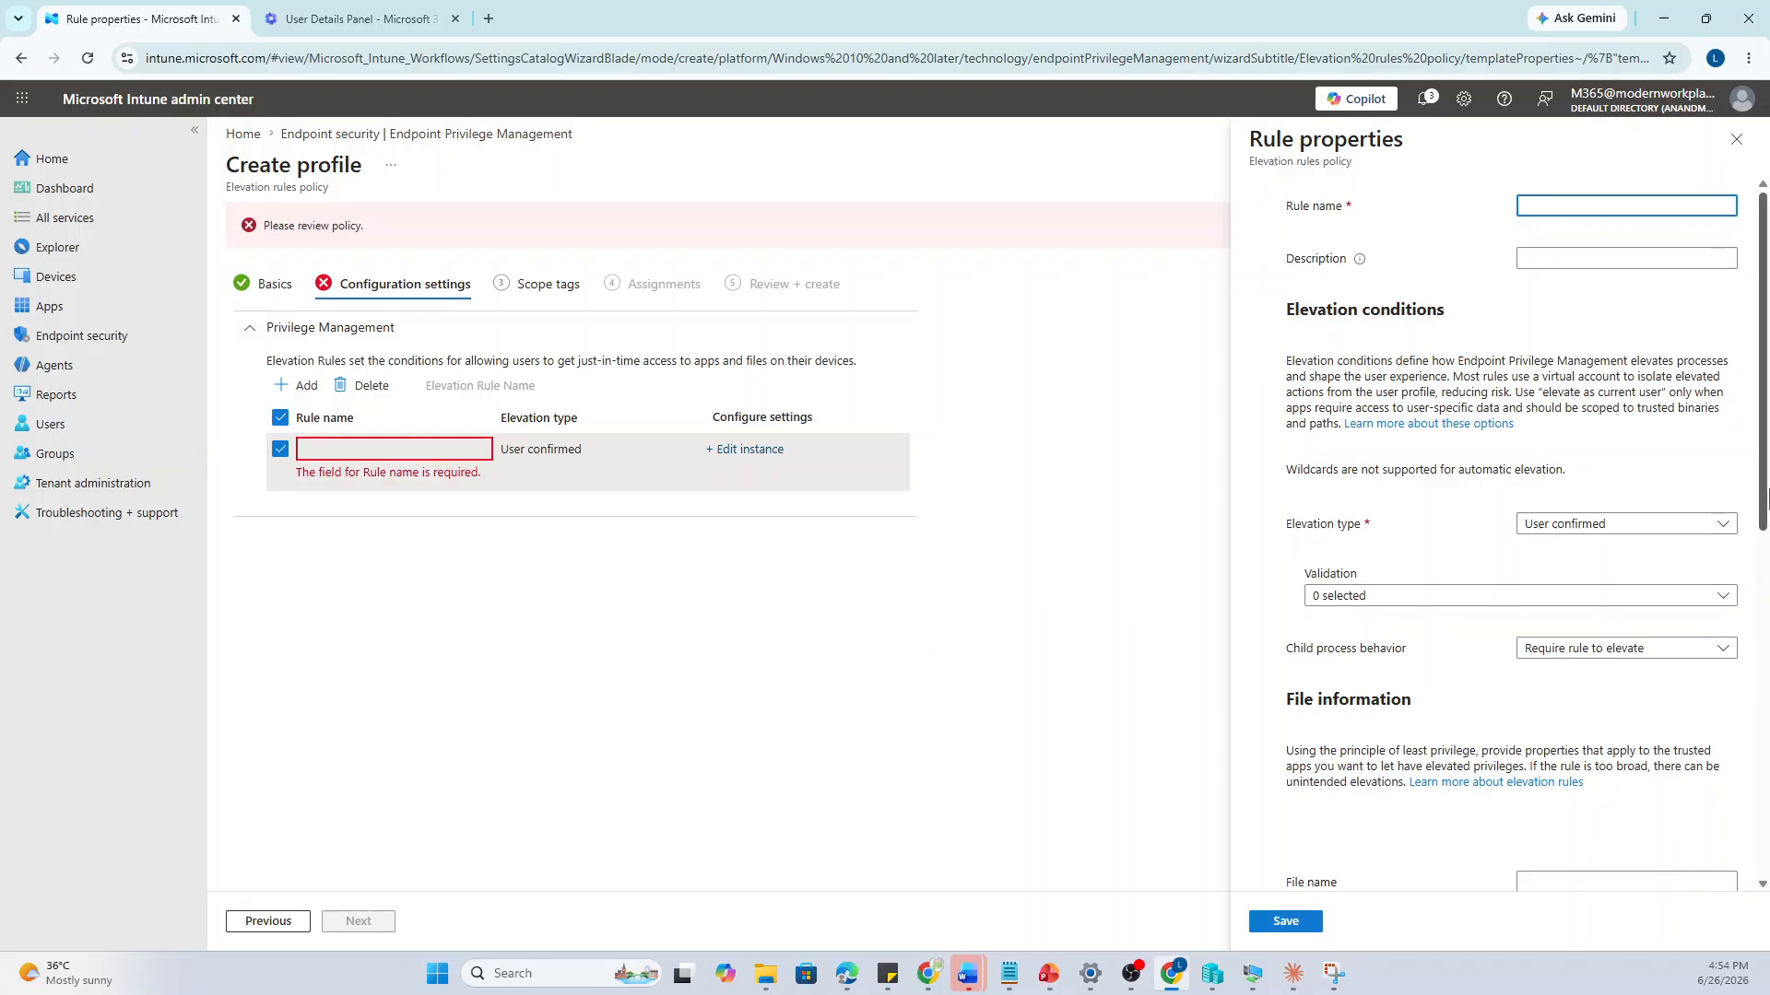
Name the rule with the pasted installer file name and set its description to 'Notepad ++'
type("MSN")
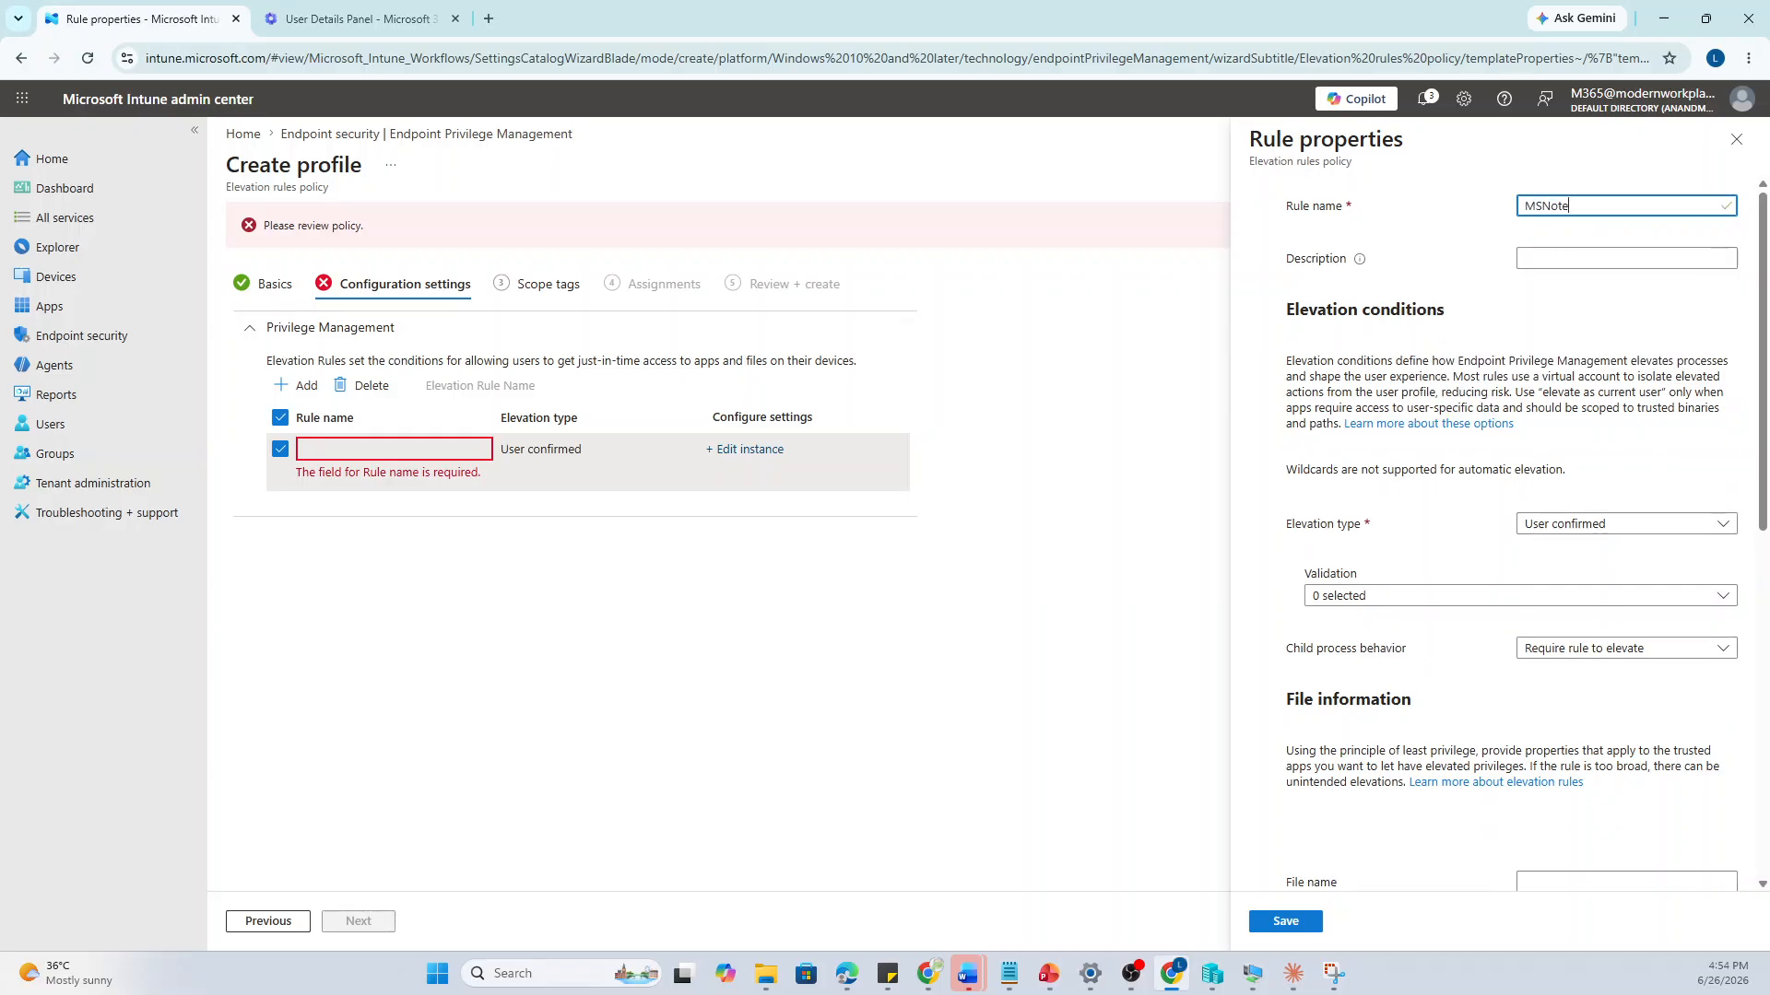
type("otepad")
left_click(1130, 973)
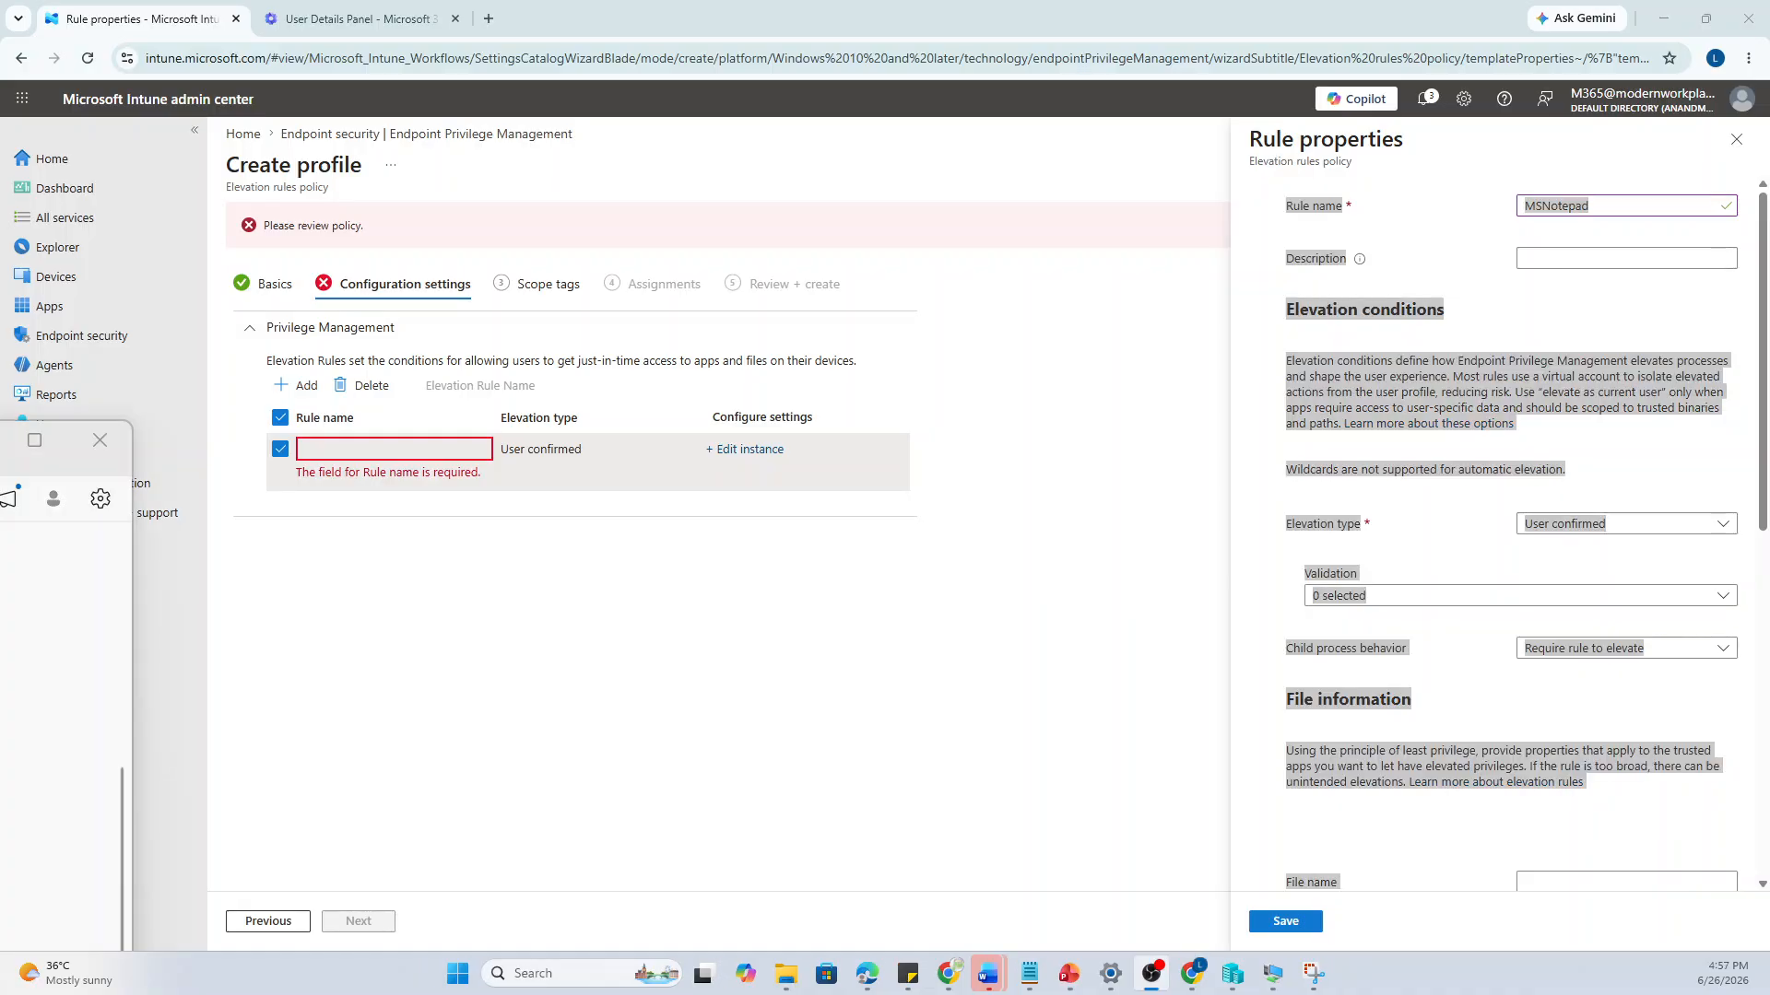
key("alt+Tab")
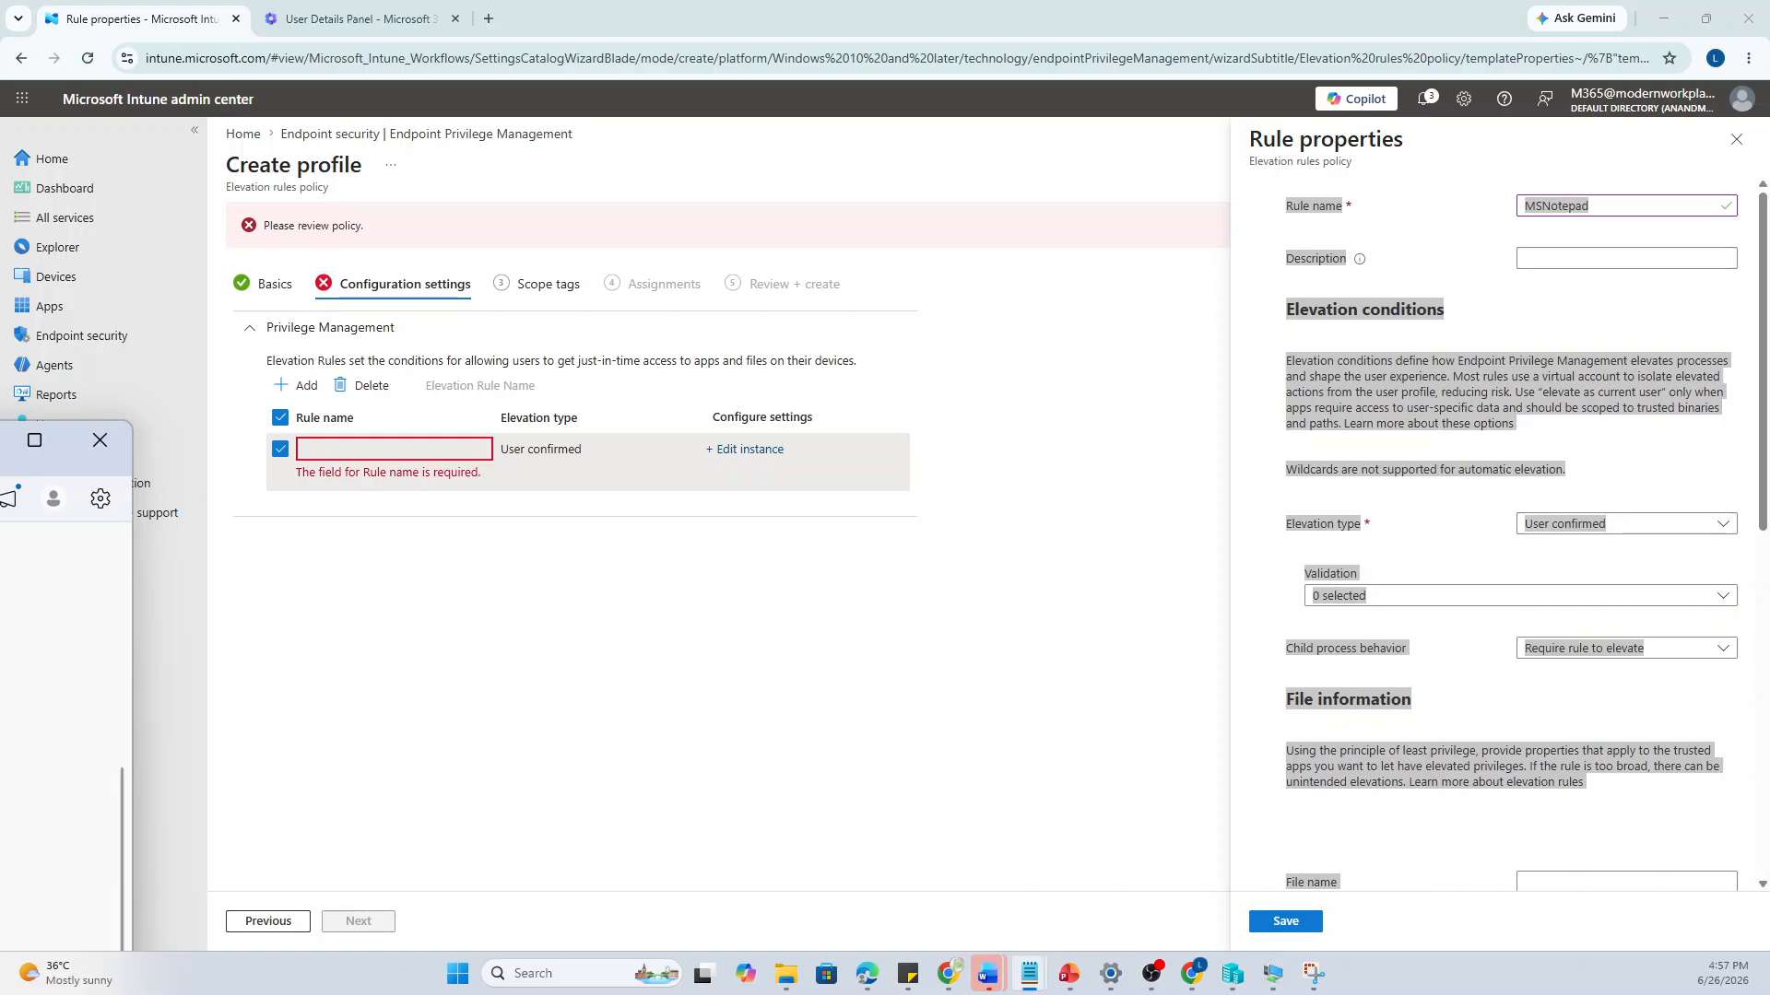
left_click(1624, 205)
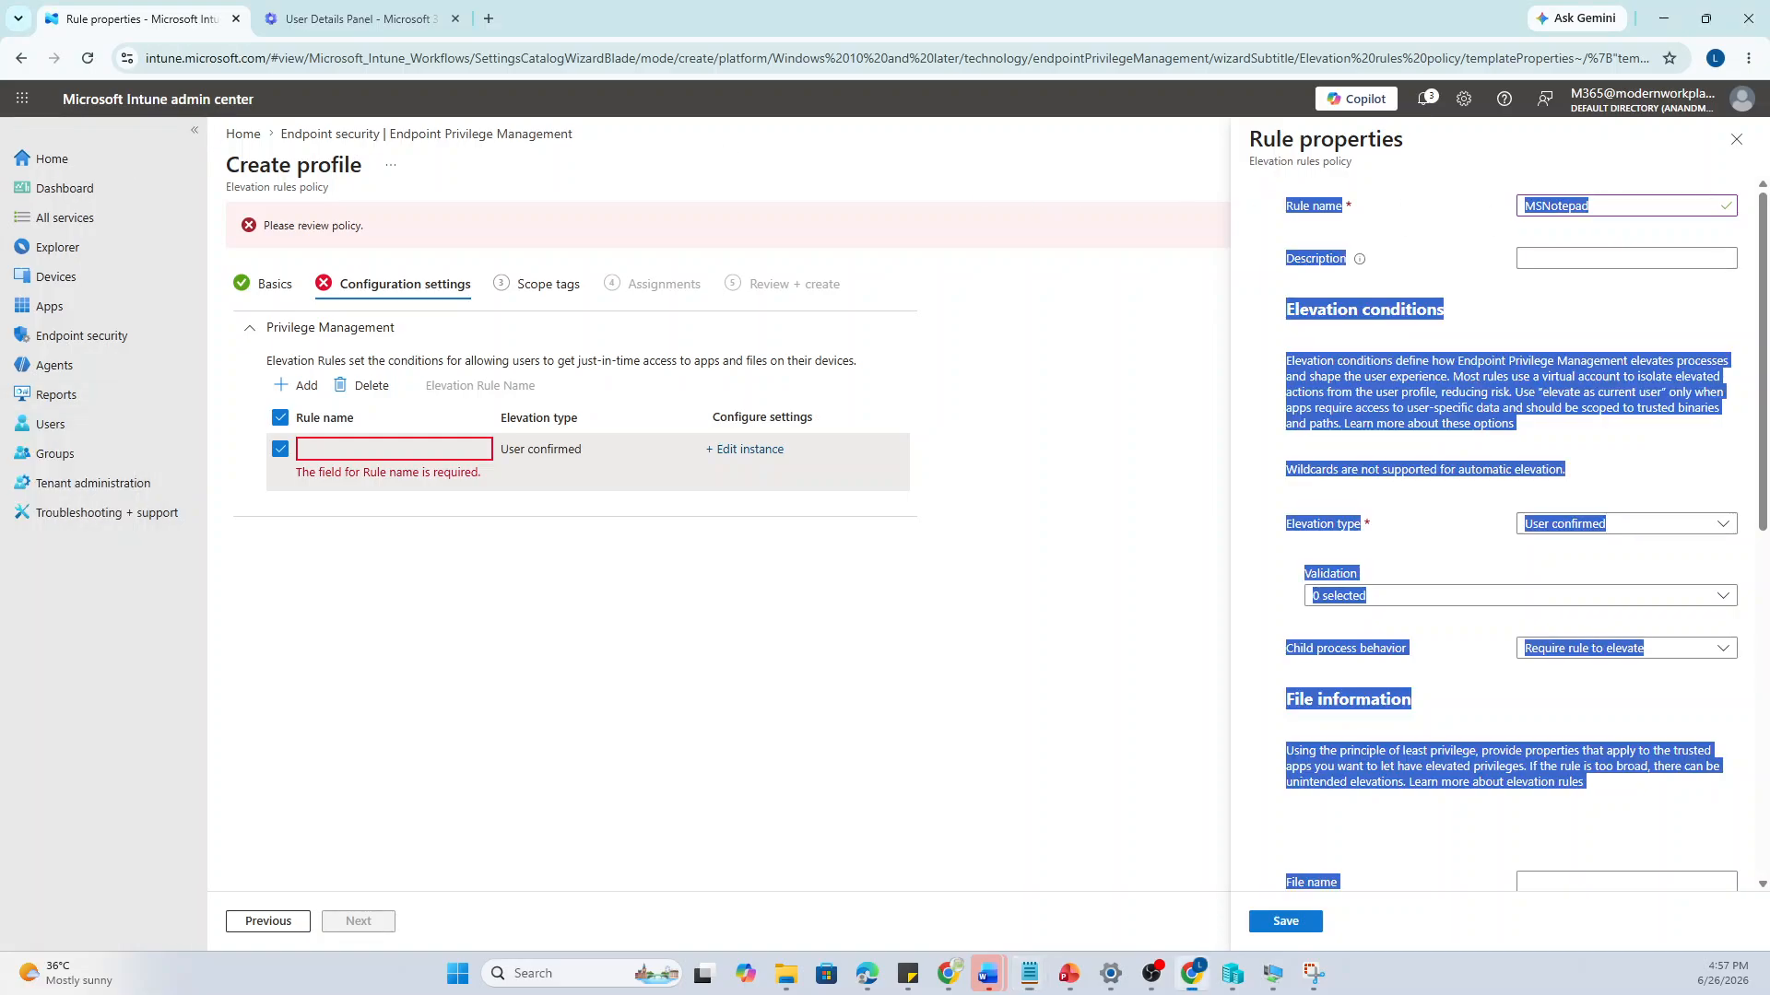
key("ctrl+a")
type("npp.8.9.6.2.Installer.x64.exe")
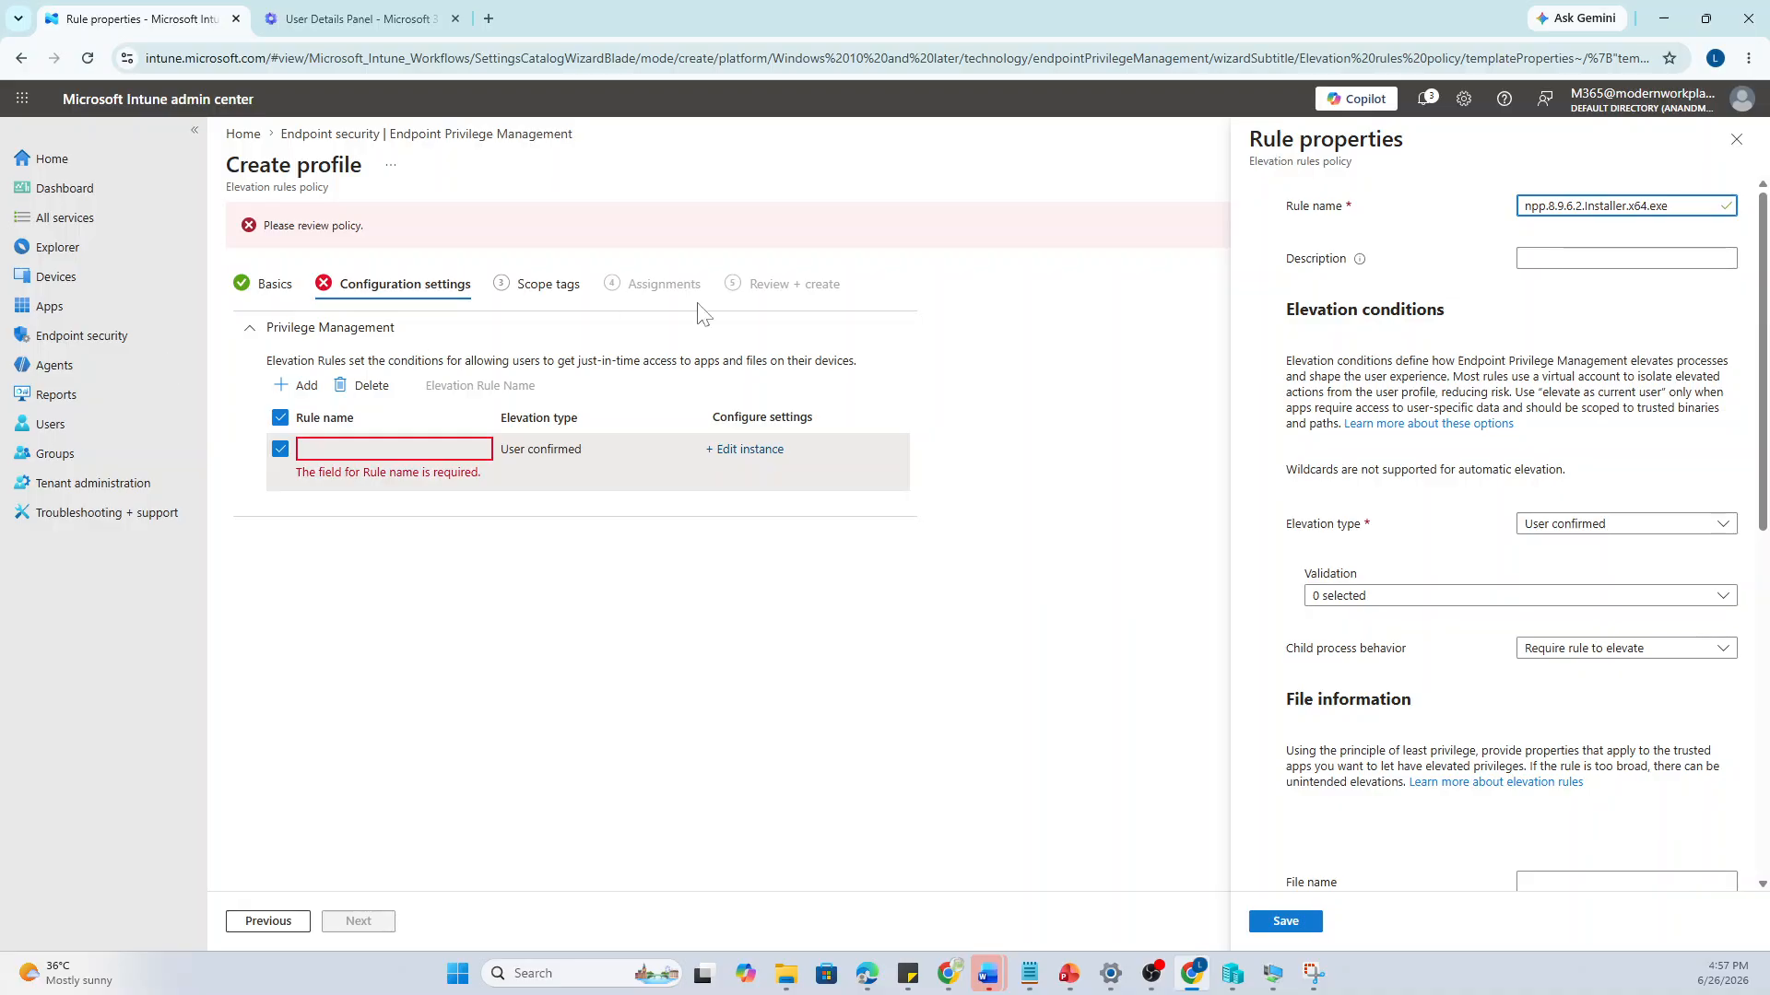
left_click(1539, 254)
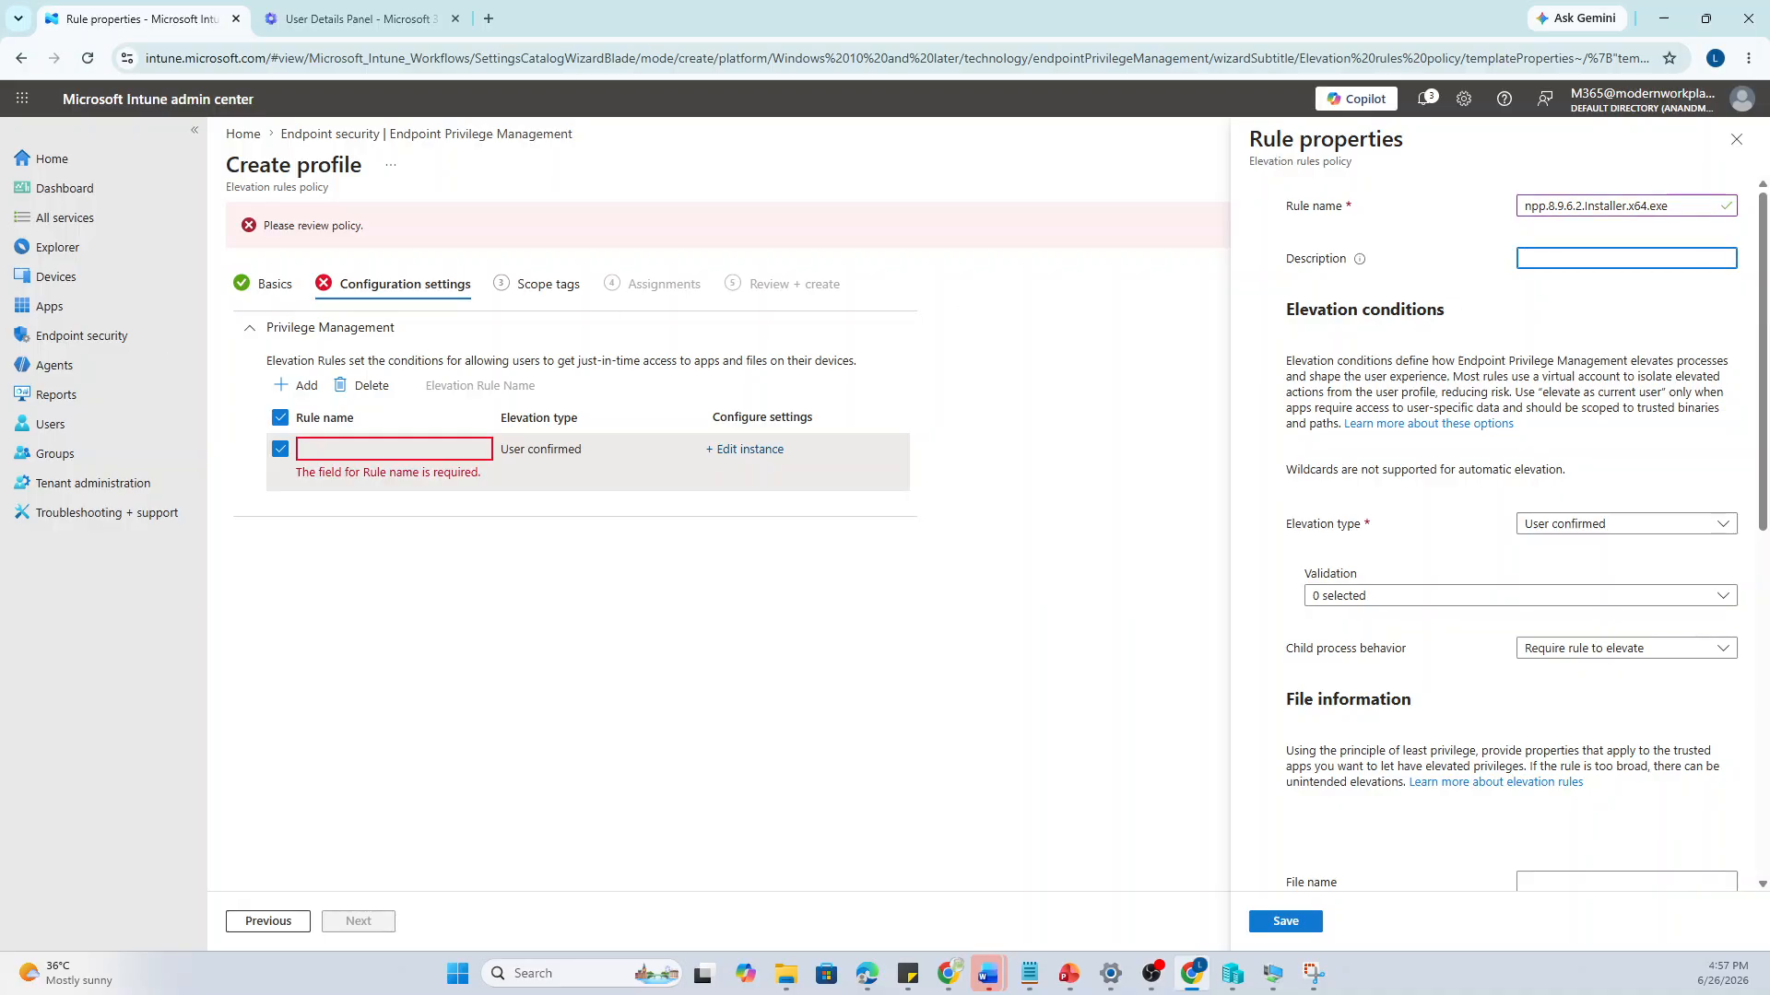
type("Notepad ++")
Keep User confirmed elevation, require business justification and Windows authentication, and allow all child processes elevated
left_click(1631, 526)
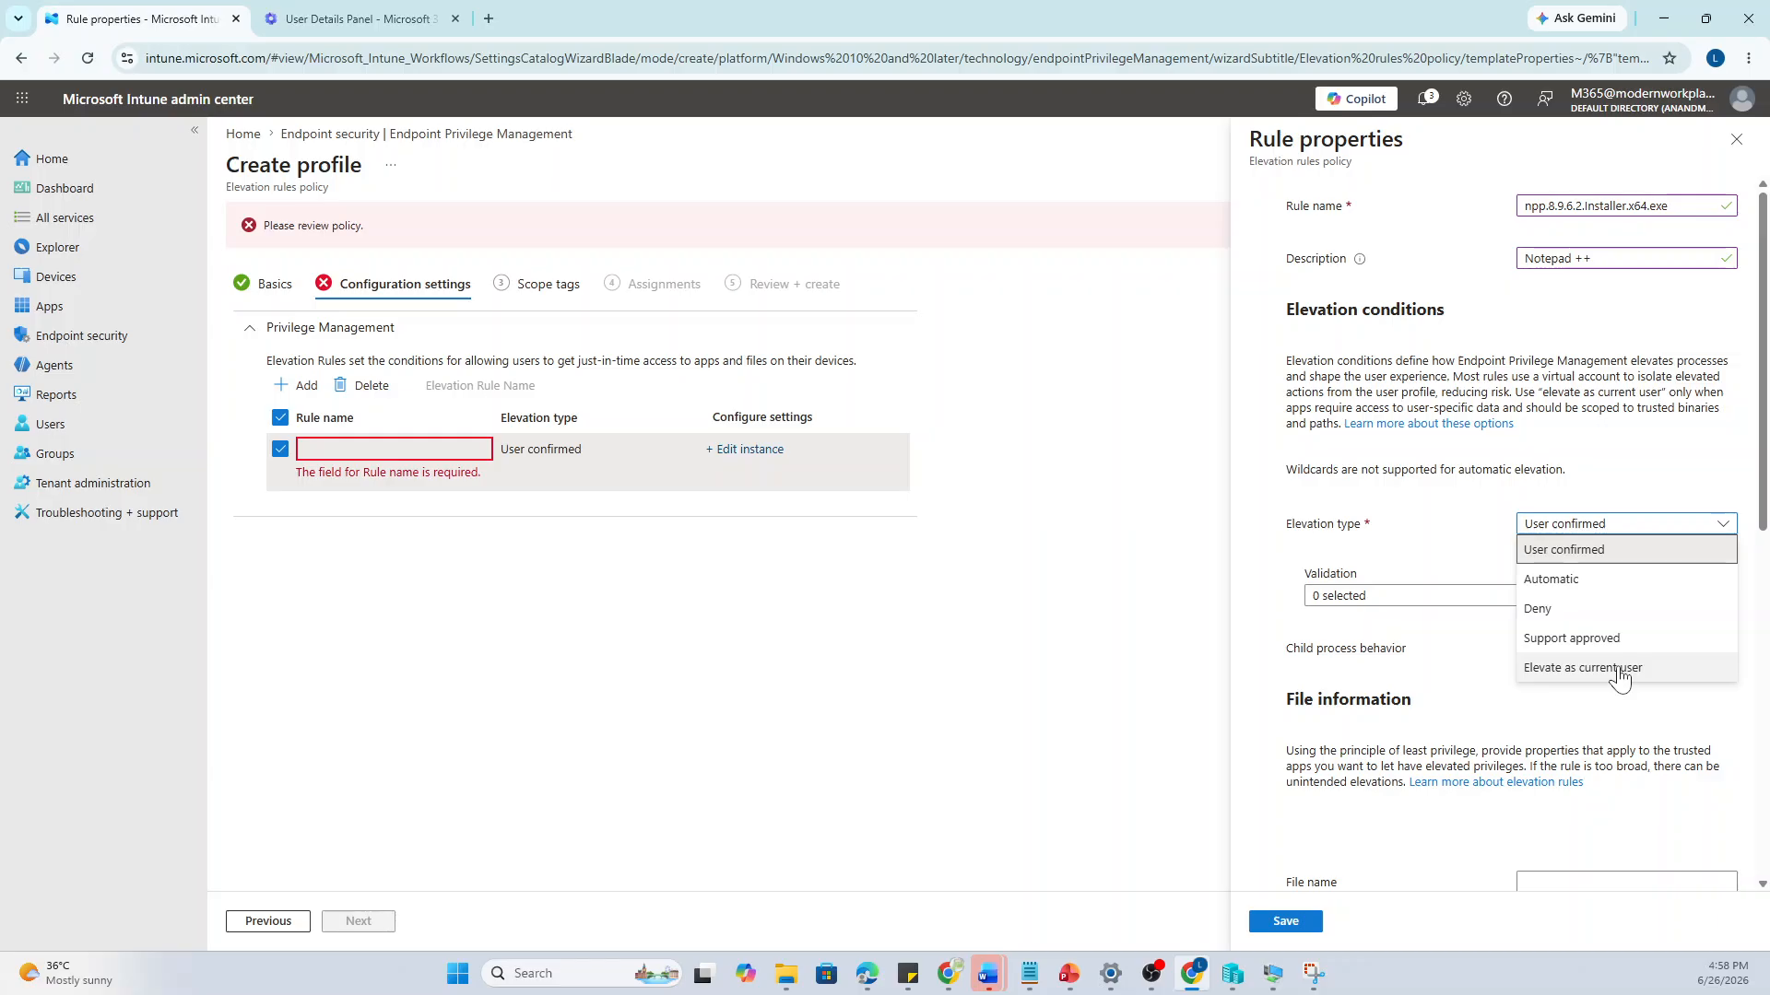
left_click(1575, 552)
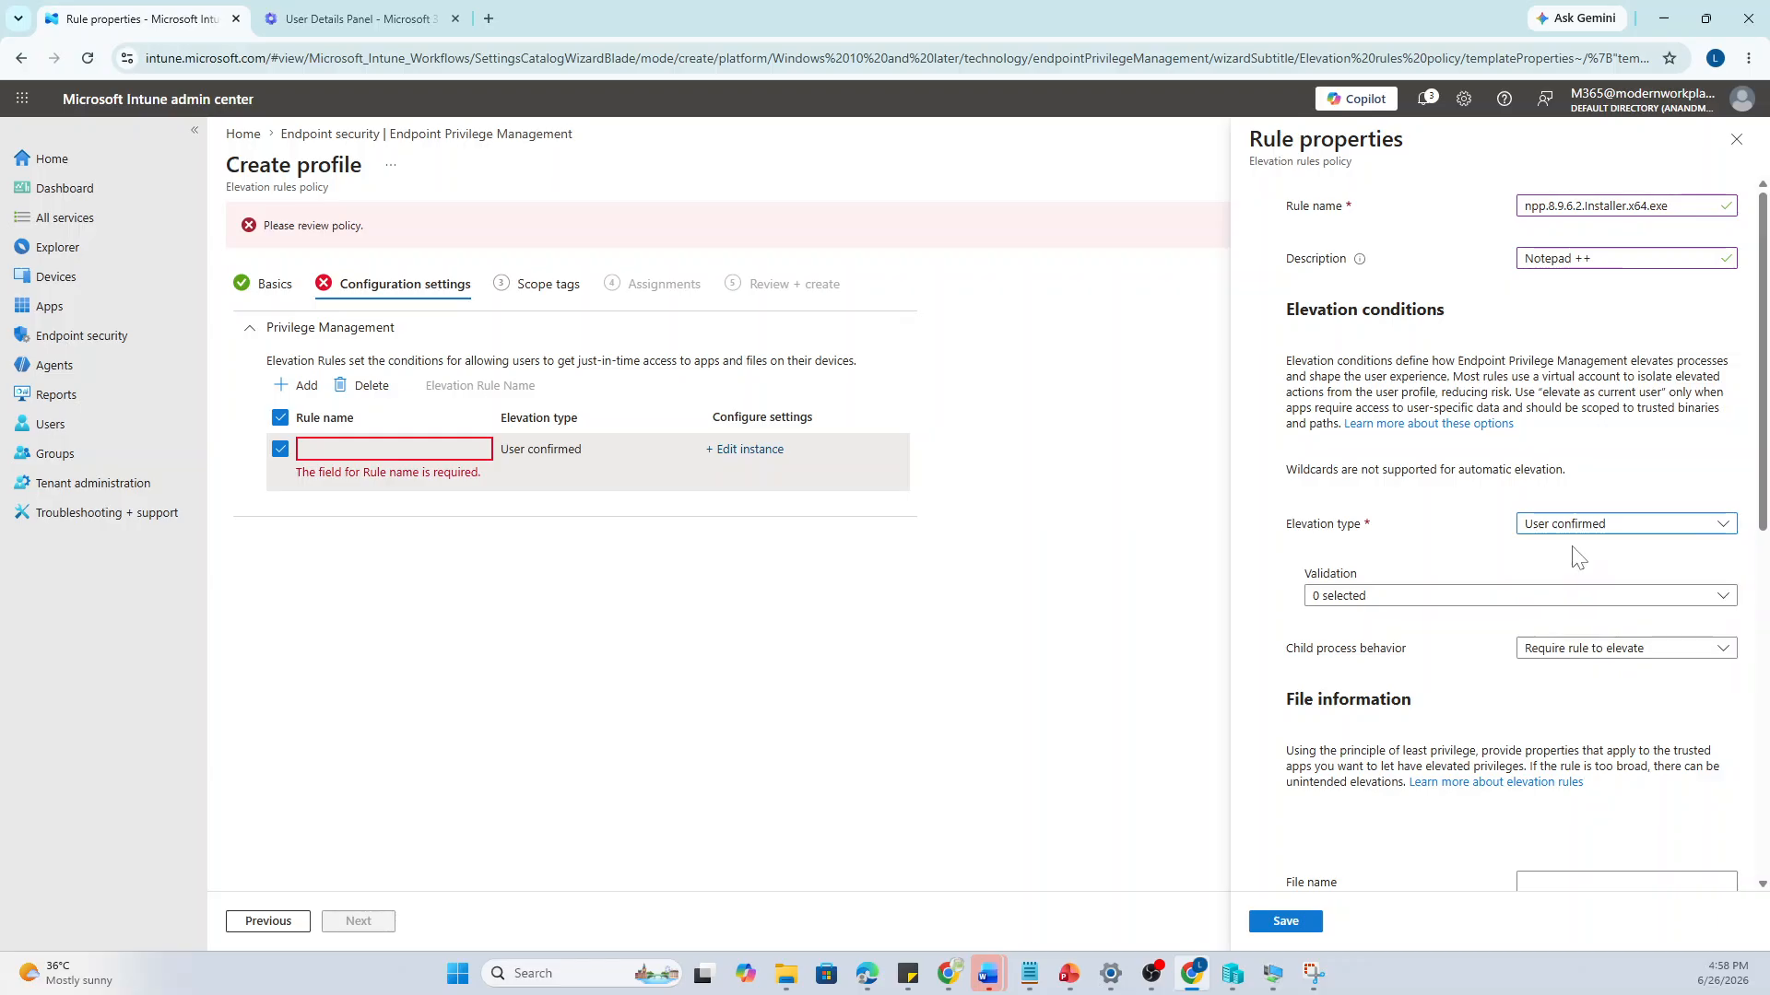
left_click(1478, 599)
left_click(1321, 622)
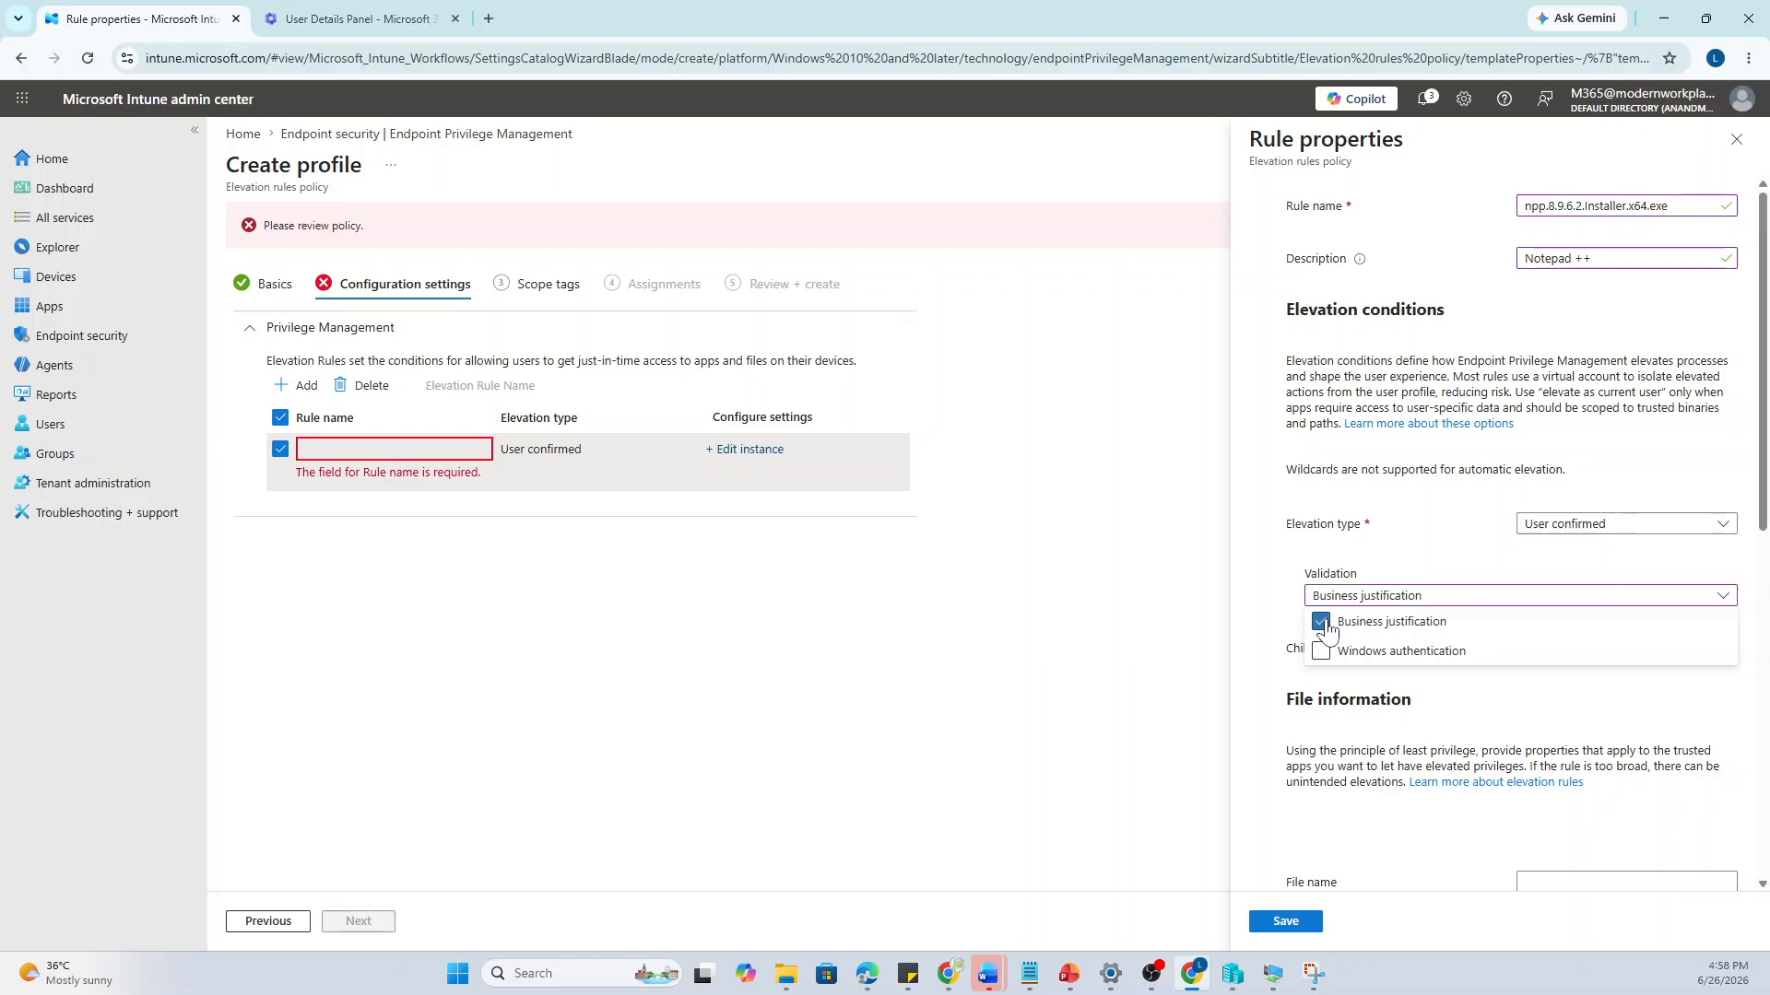
left_click(1321, 650)
left_click(1272, 611)
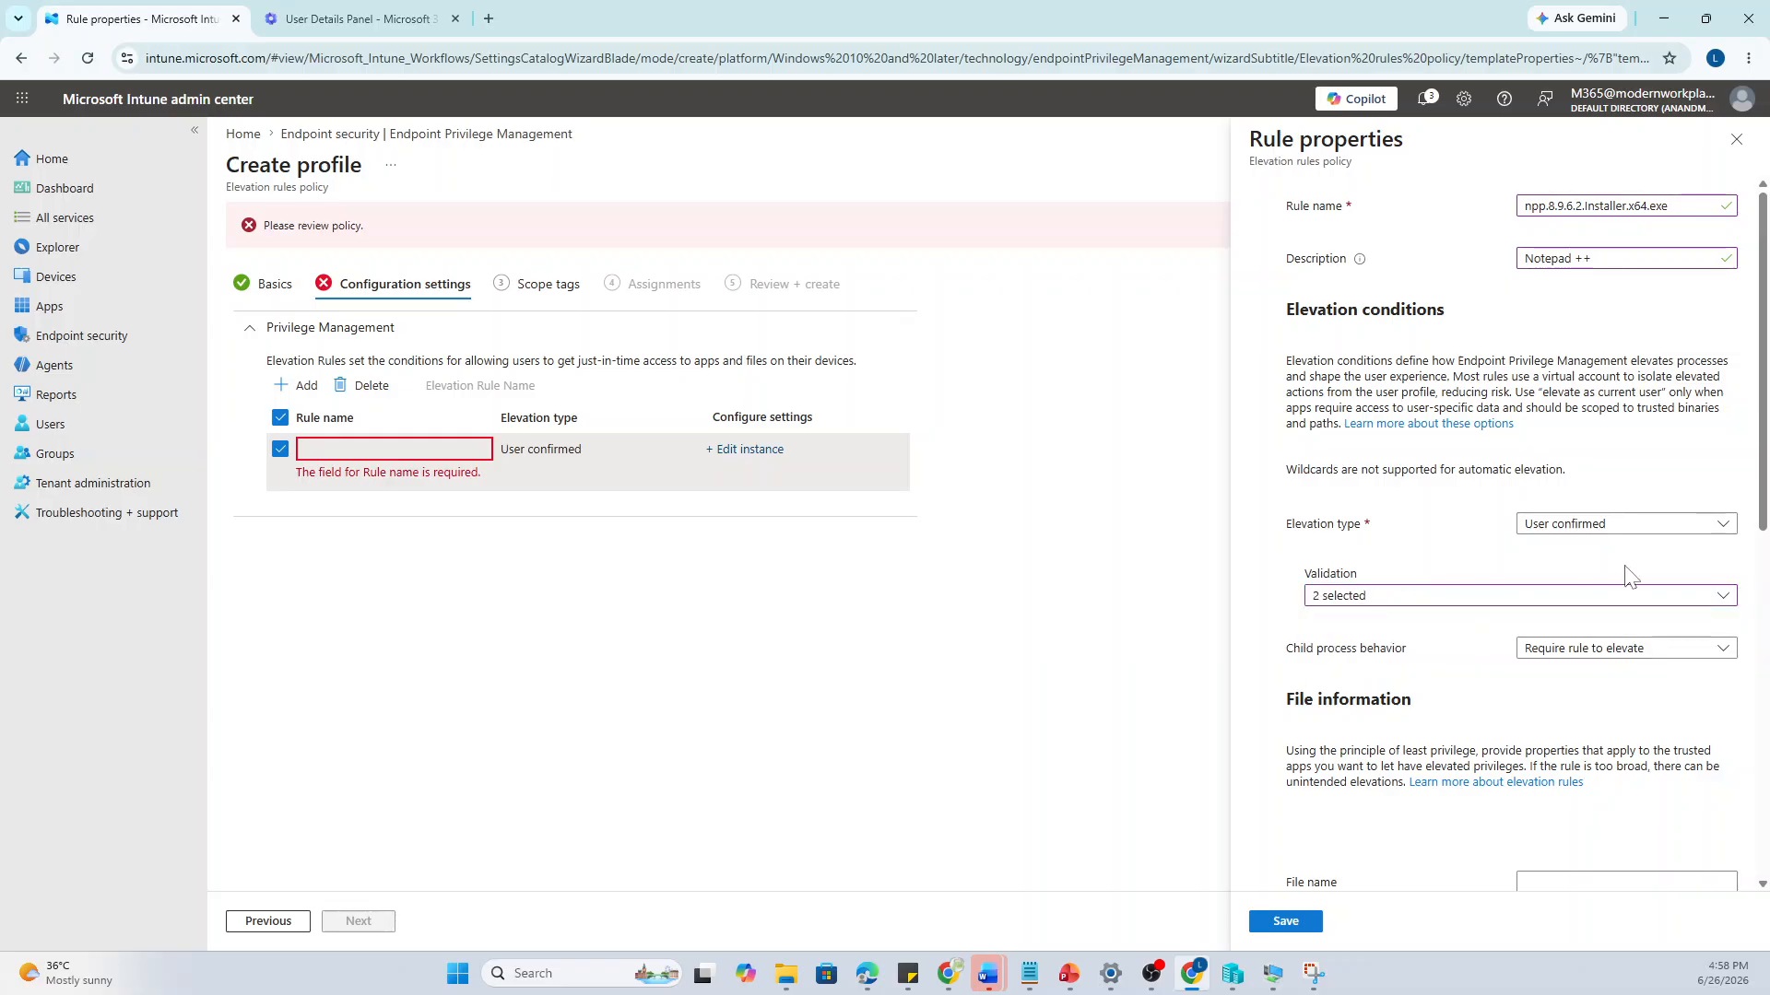
left_click(1660, 651)
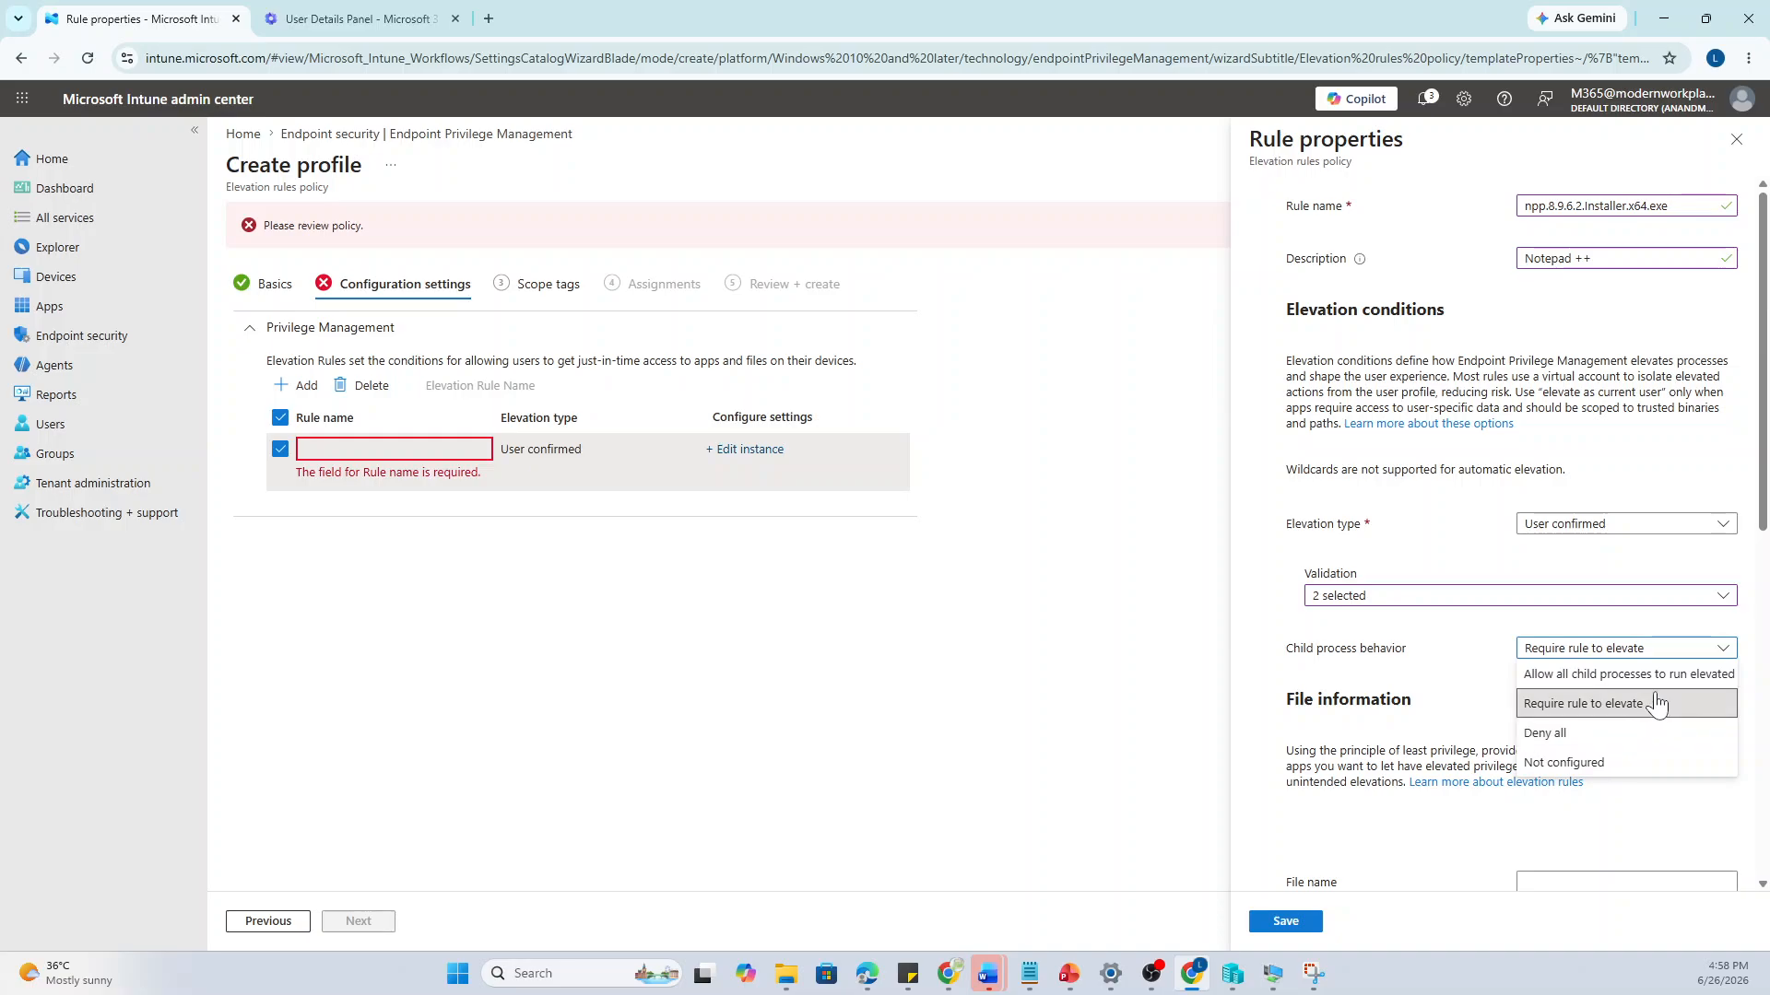
left_click(1563, 677)
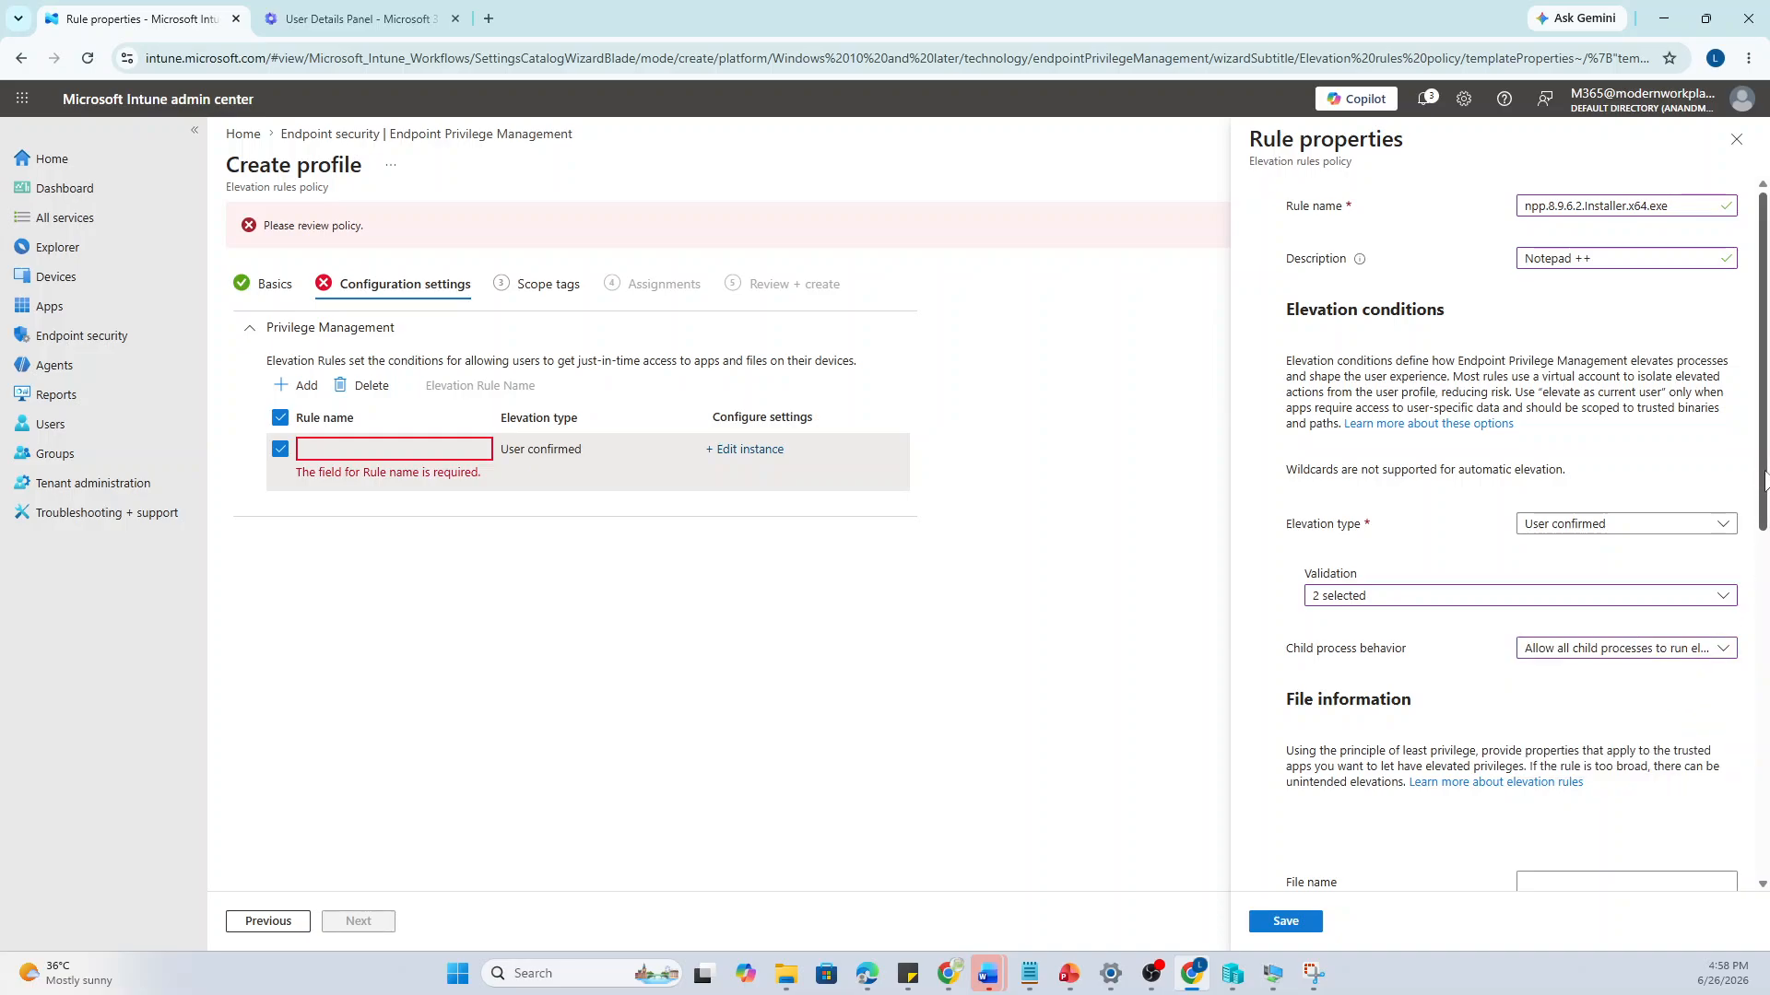
Paste the installer's SHA256 hash from Notepad into the rule's File hash field
left_click_drag(1763, 481, 1765, 615)
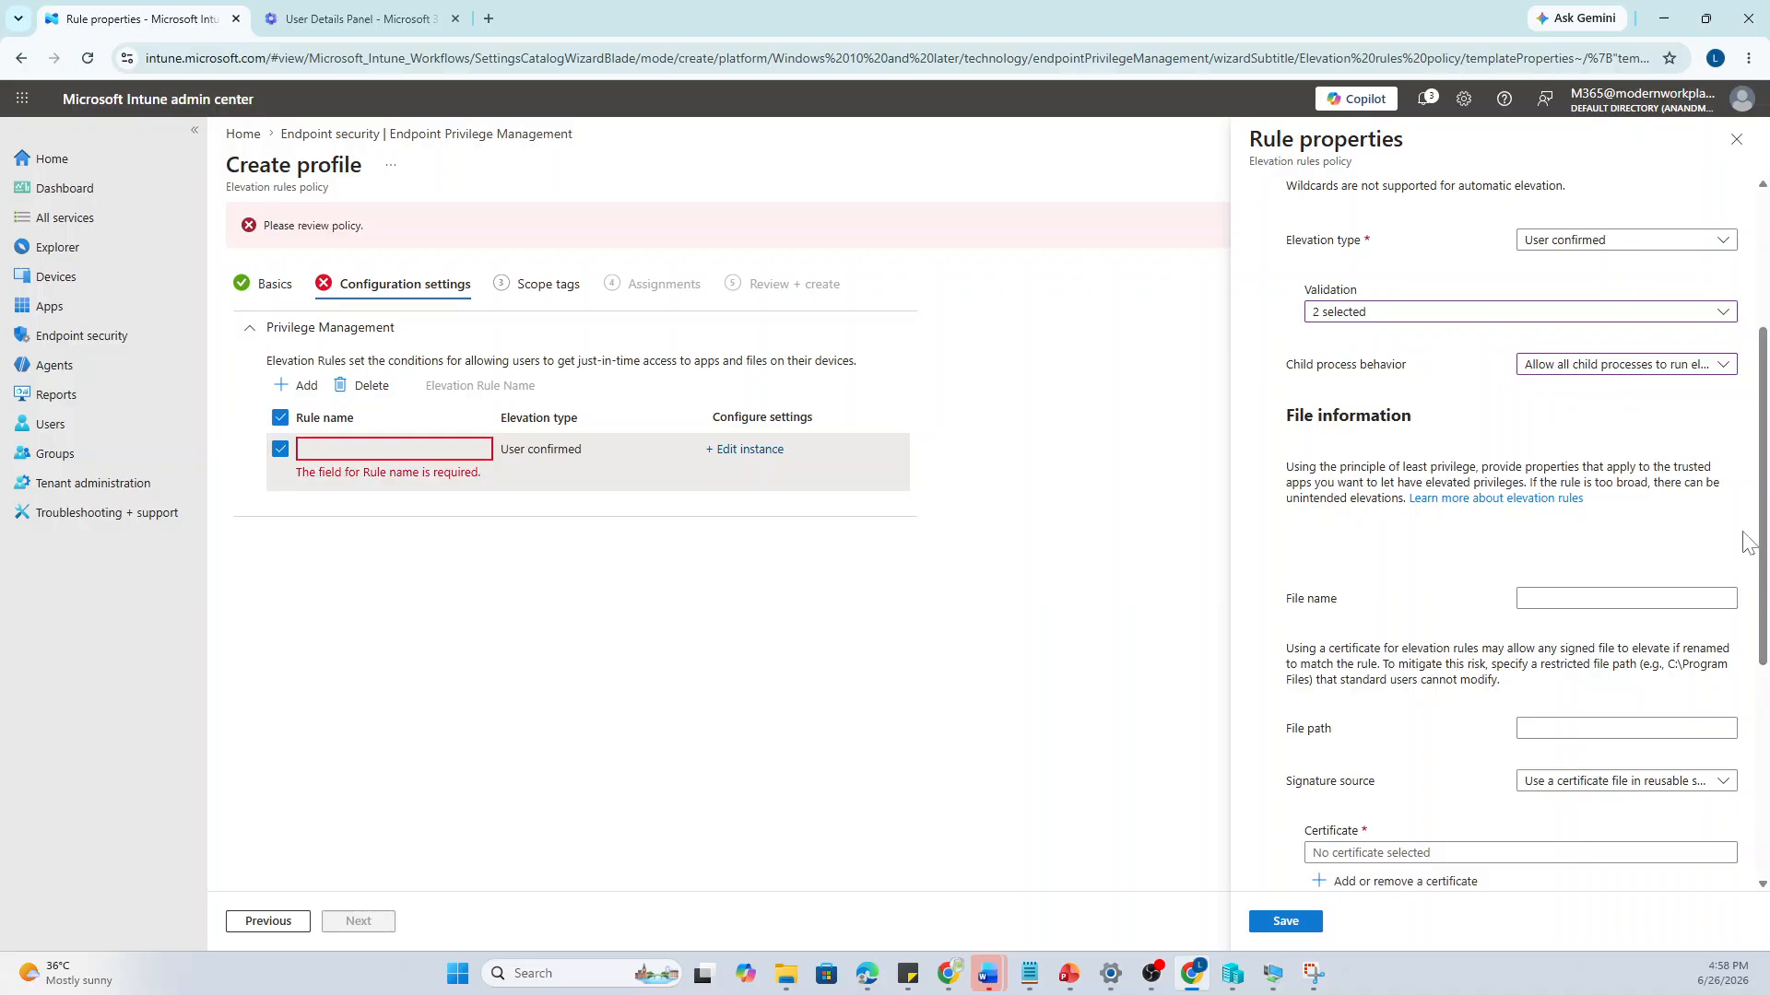
left_click_drag(1764, 553, 1766, 752)
left_click(1527, 593)
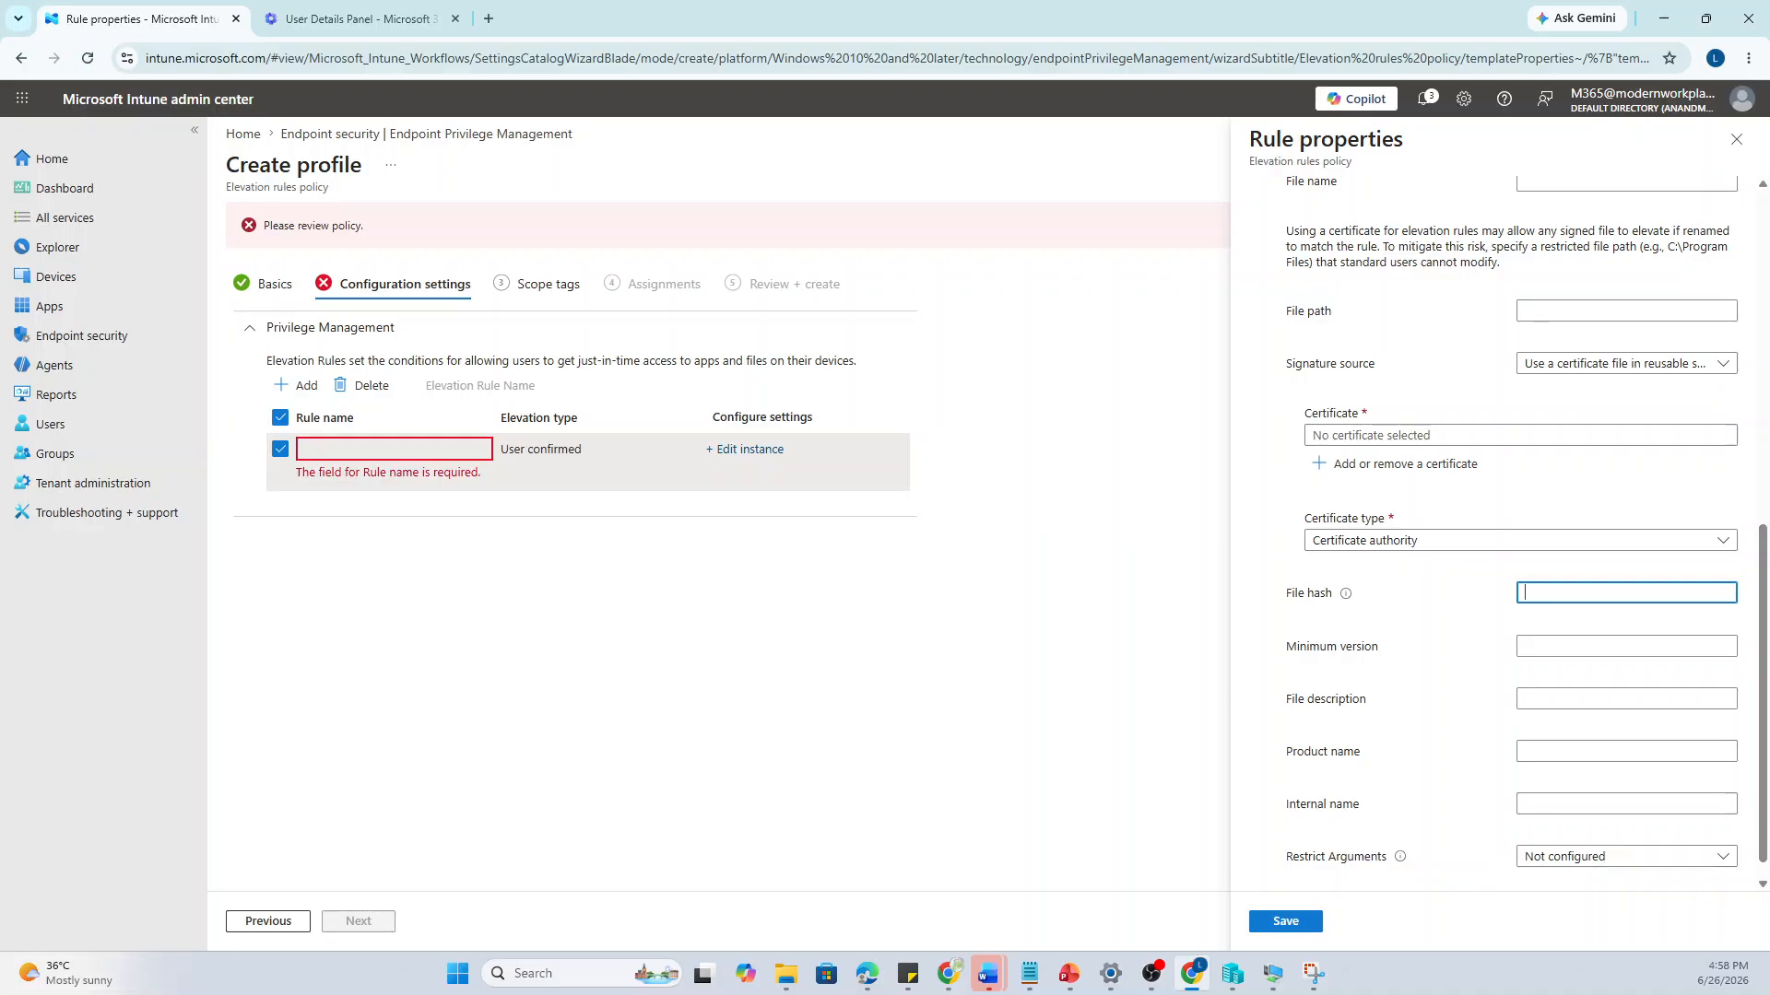
key("alt+Tab")
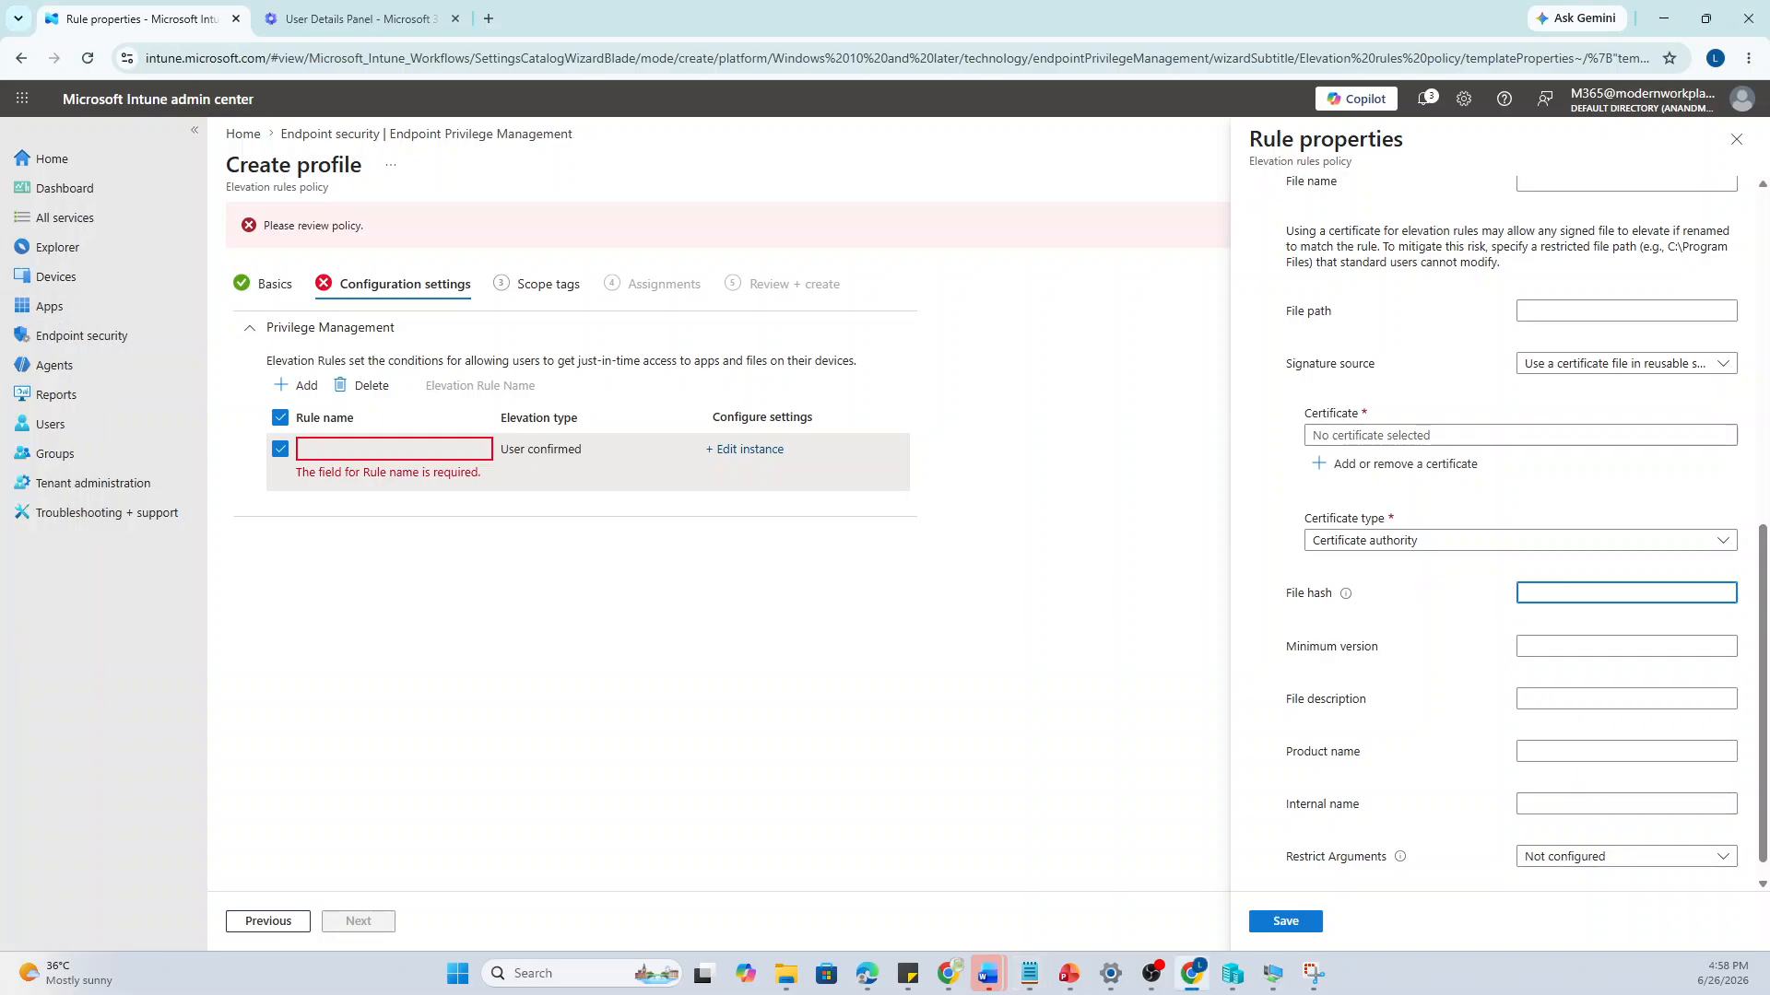
key("ctrl+v")
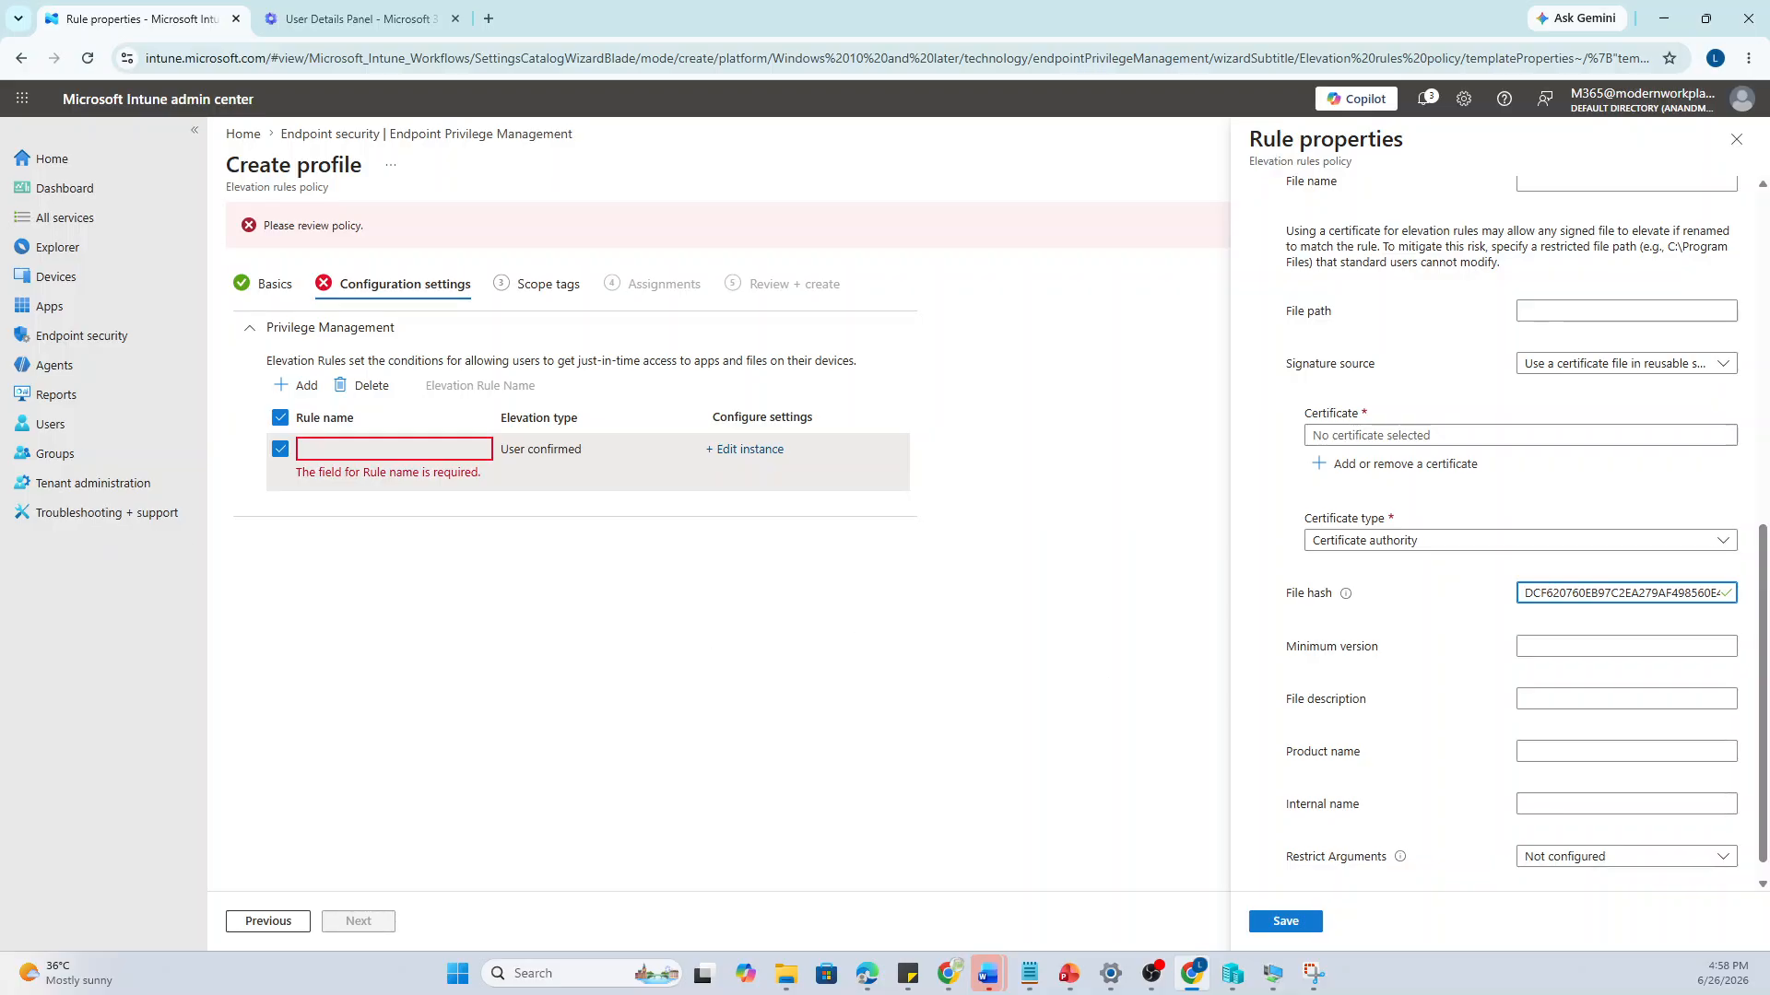
key("alt+Tab")
left_click_drag(0, 227, 31, 227)
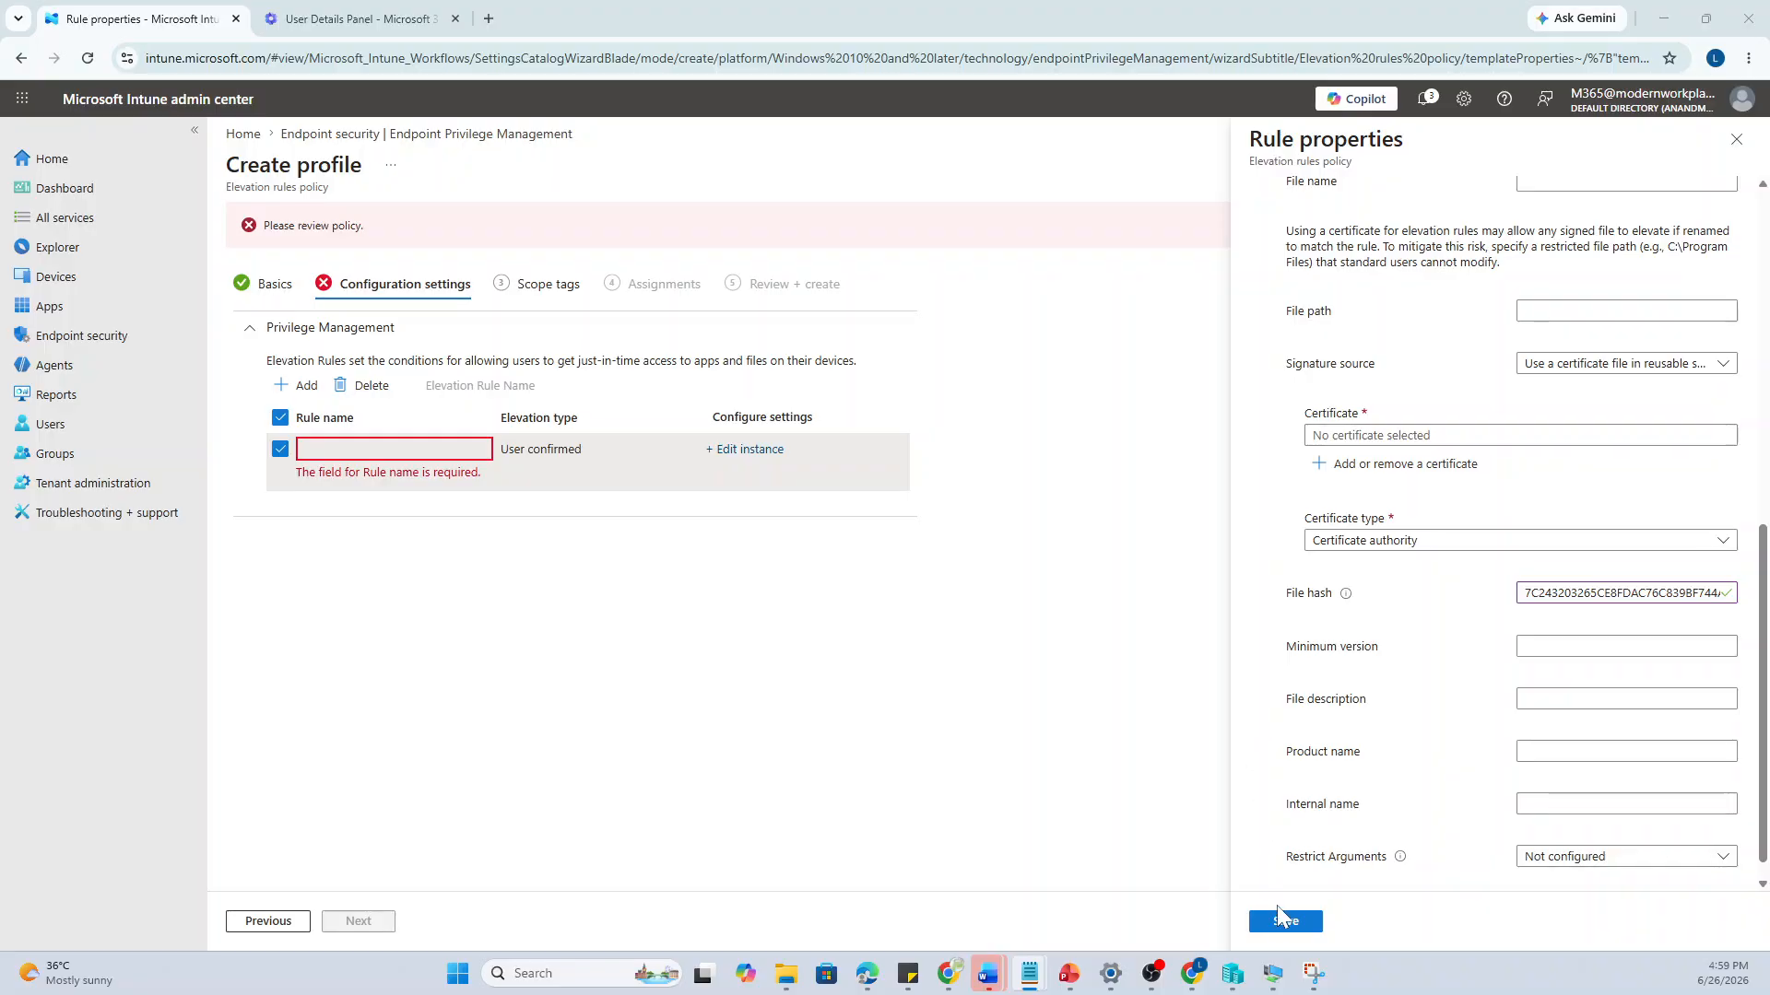
Try Restrict Arguments as Allow, then revert it to Not configured and save the rule
left_click(1547, 859)
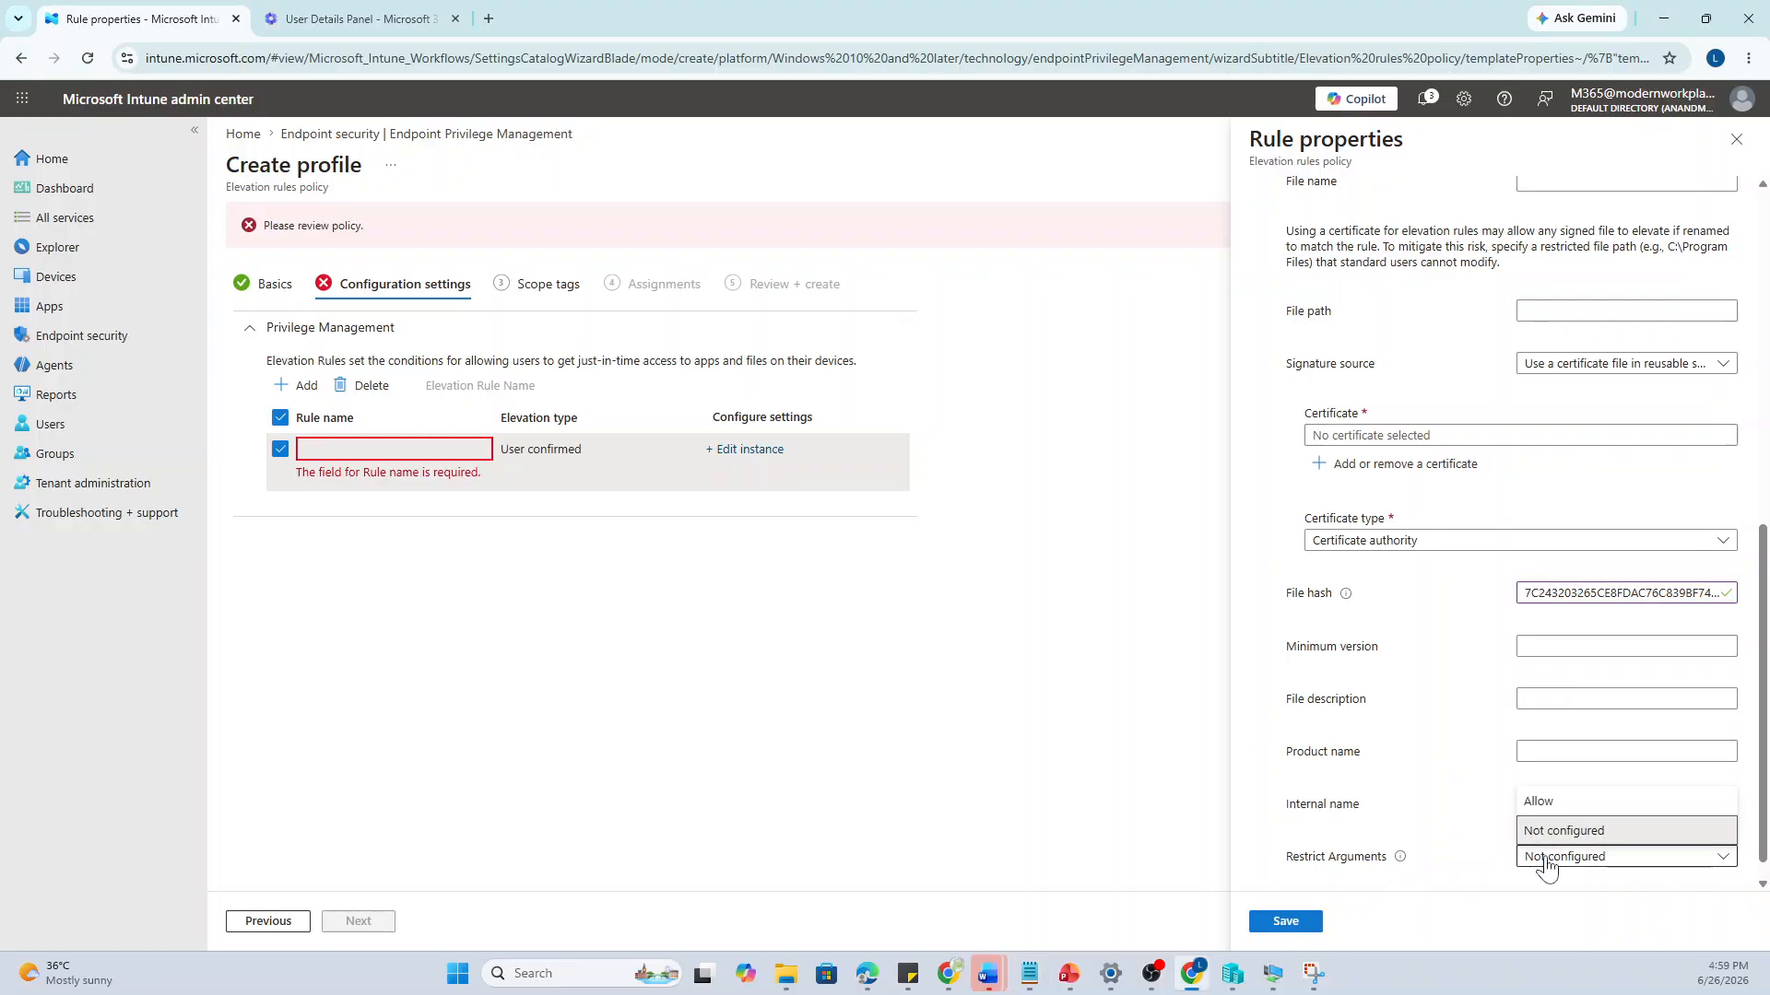
left_click(1580, 802)
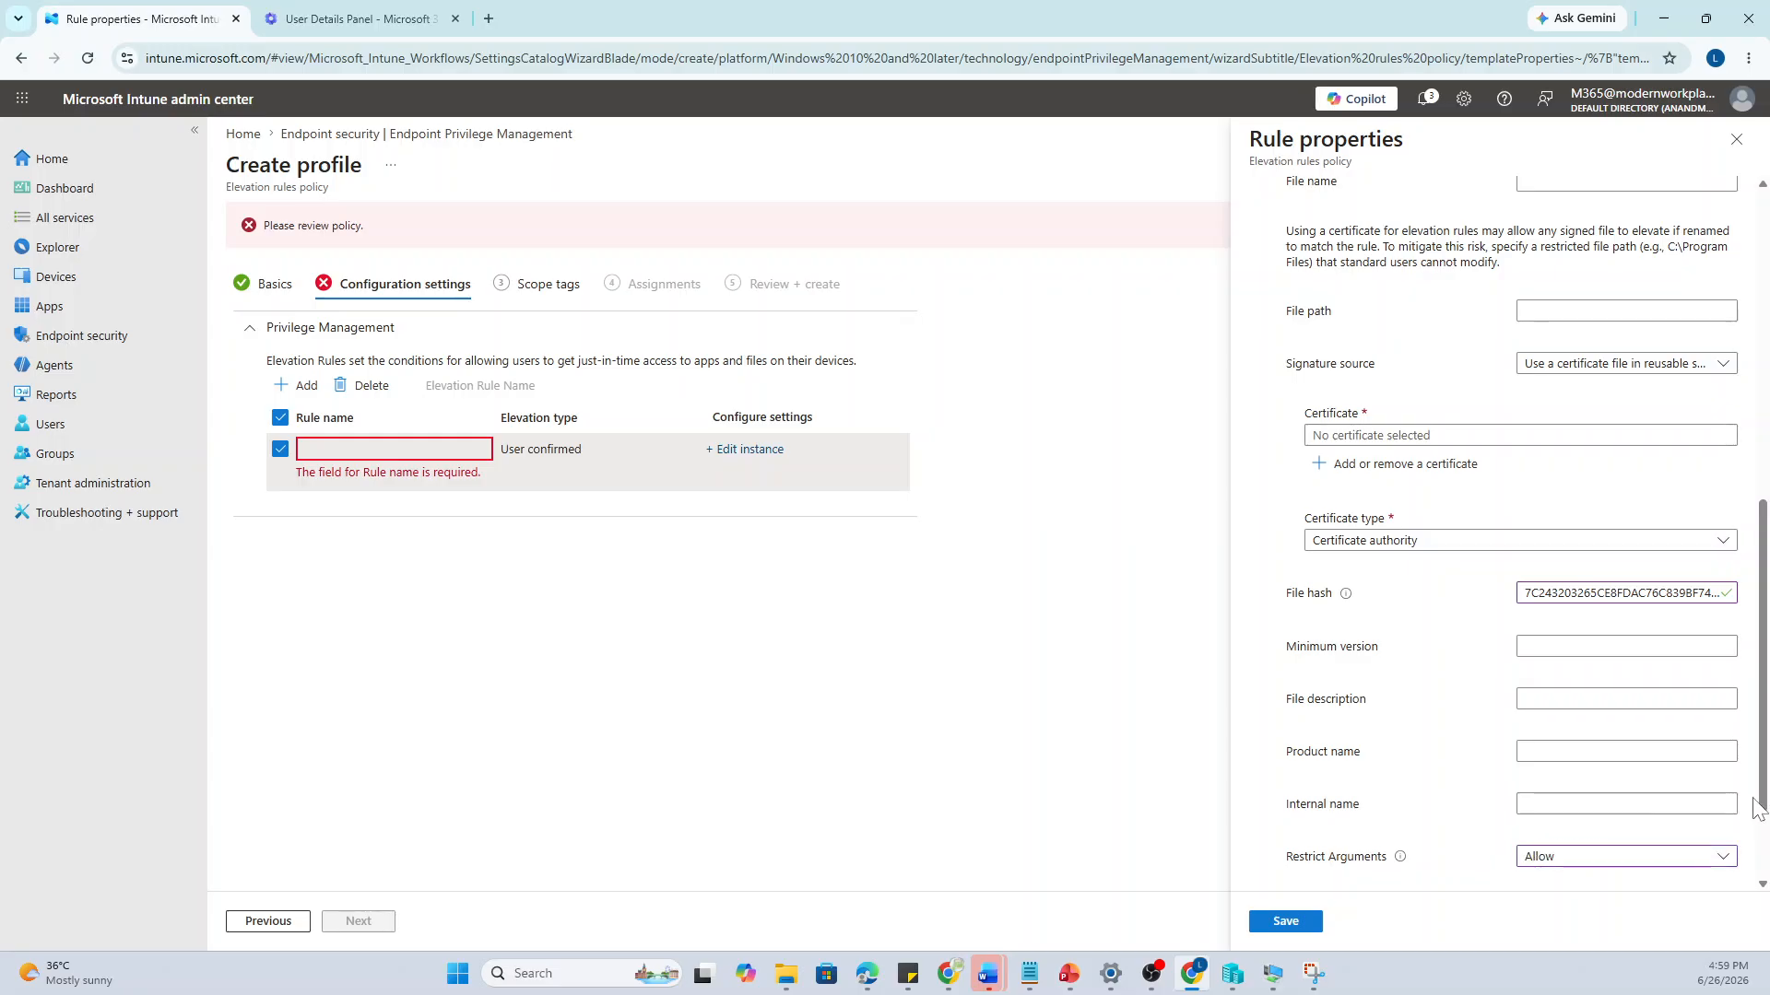
scroll(1761, 791, "down", 2)
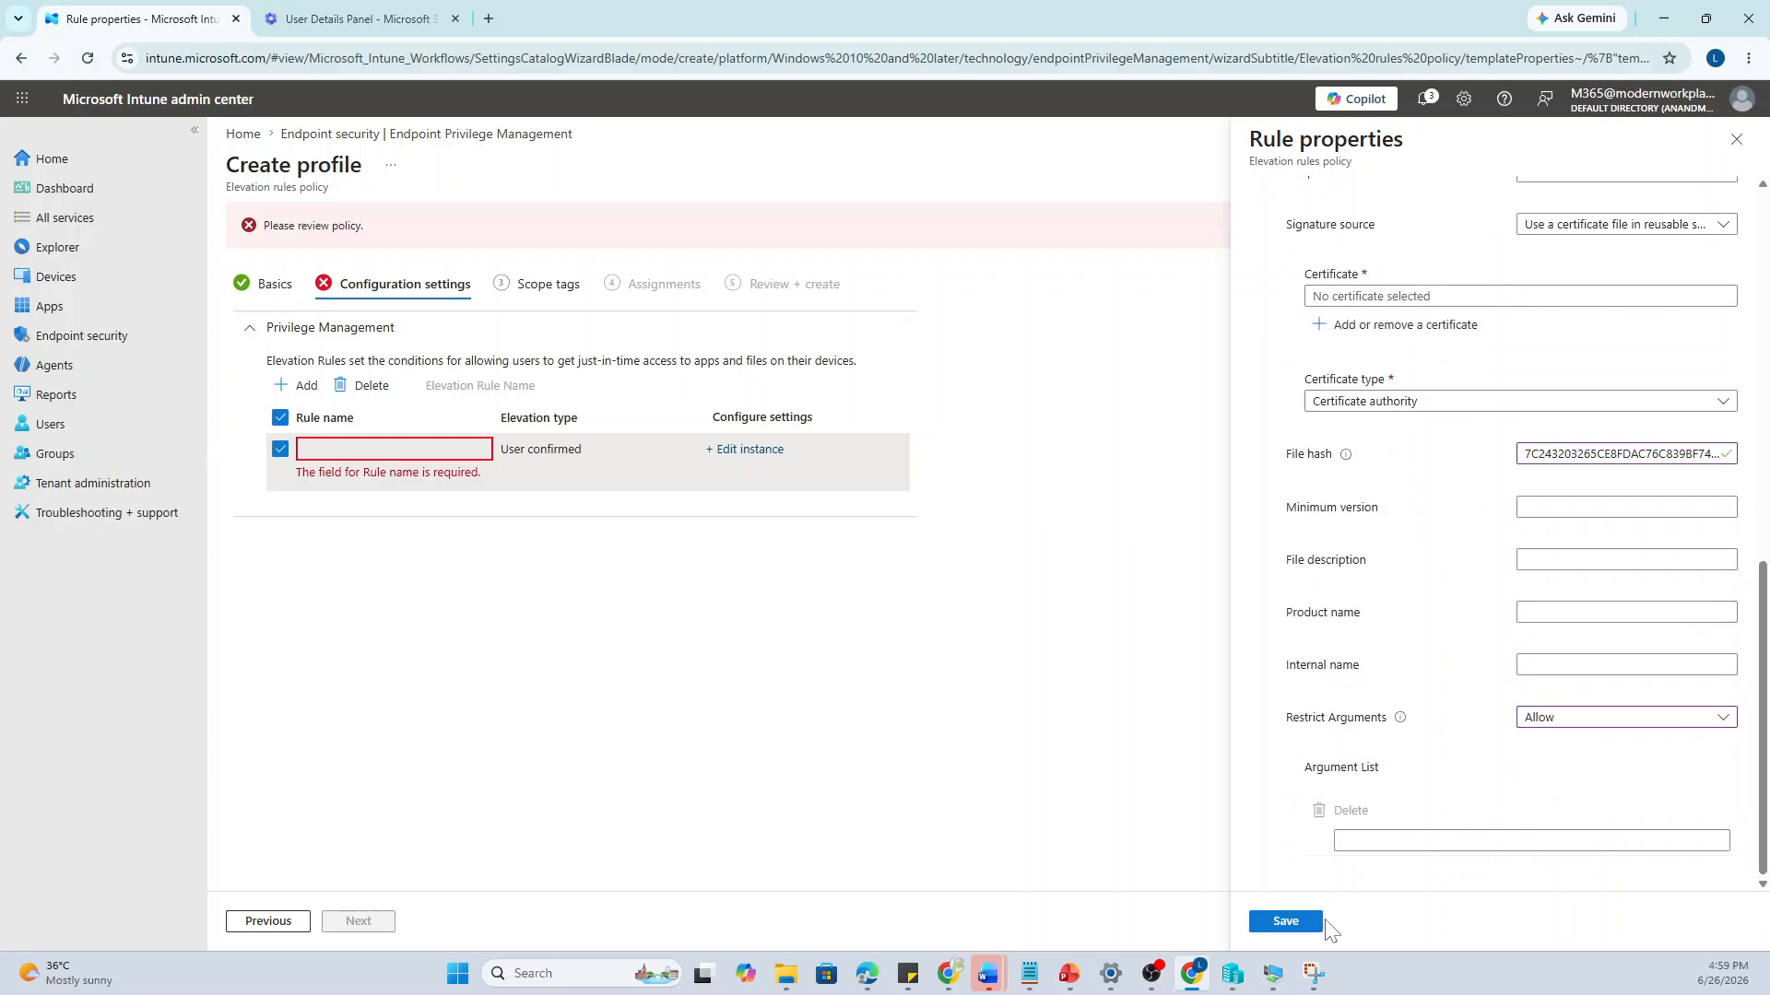
left_click(1287, 922)
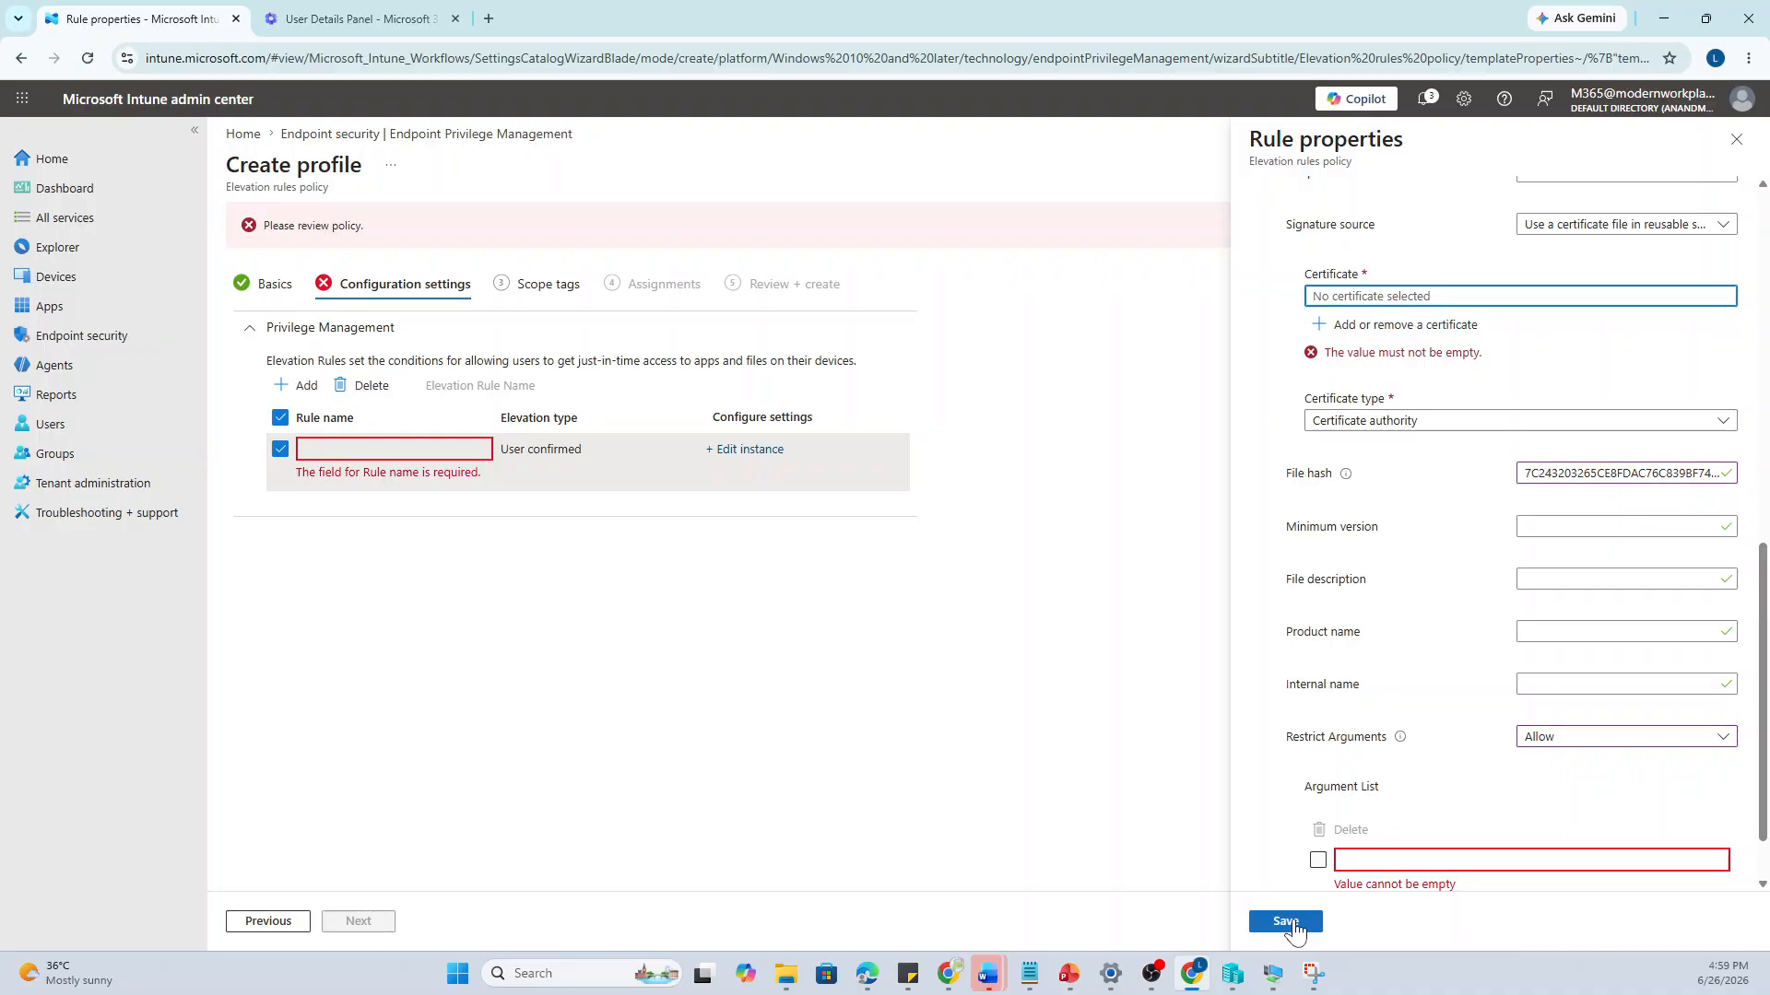
left_click(1580, 740)
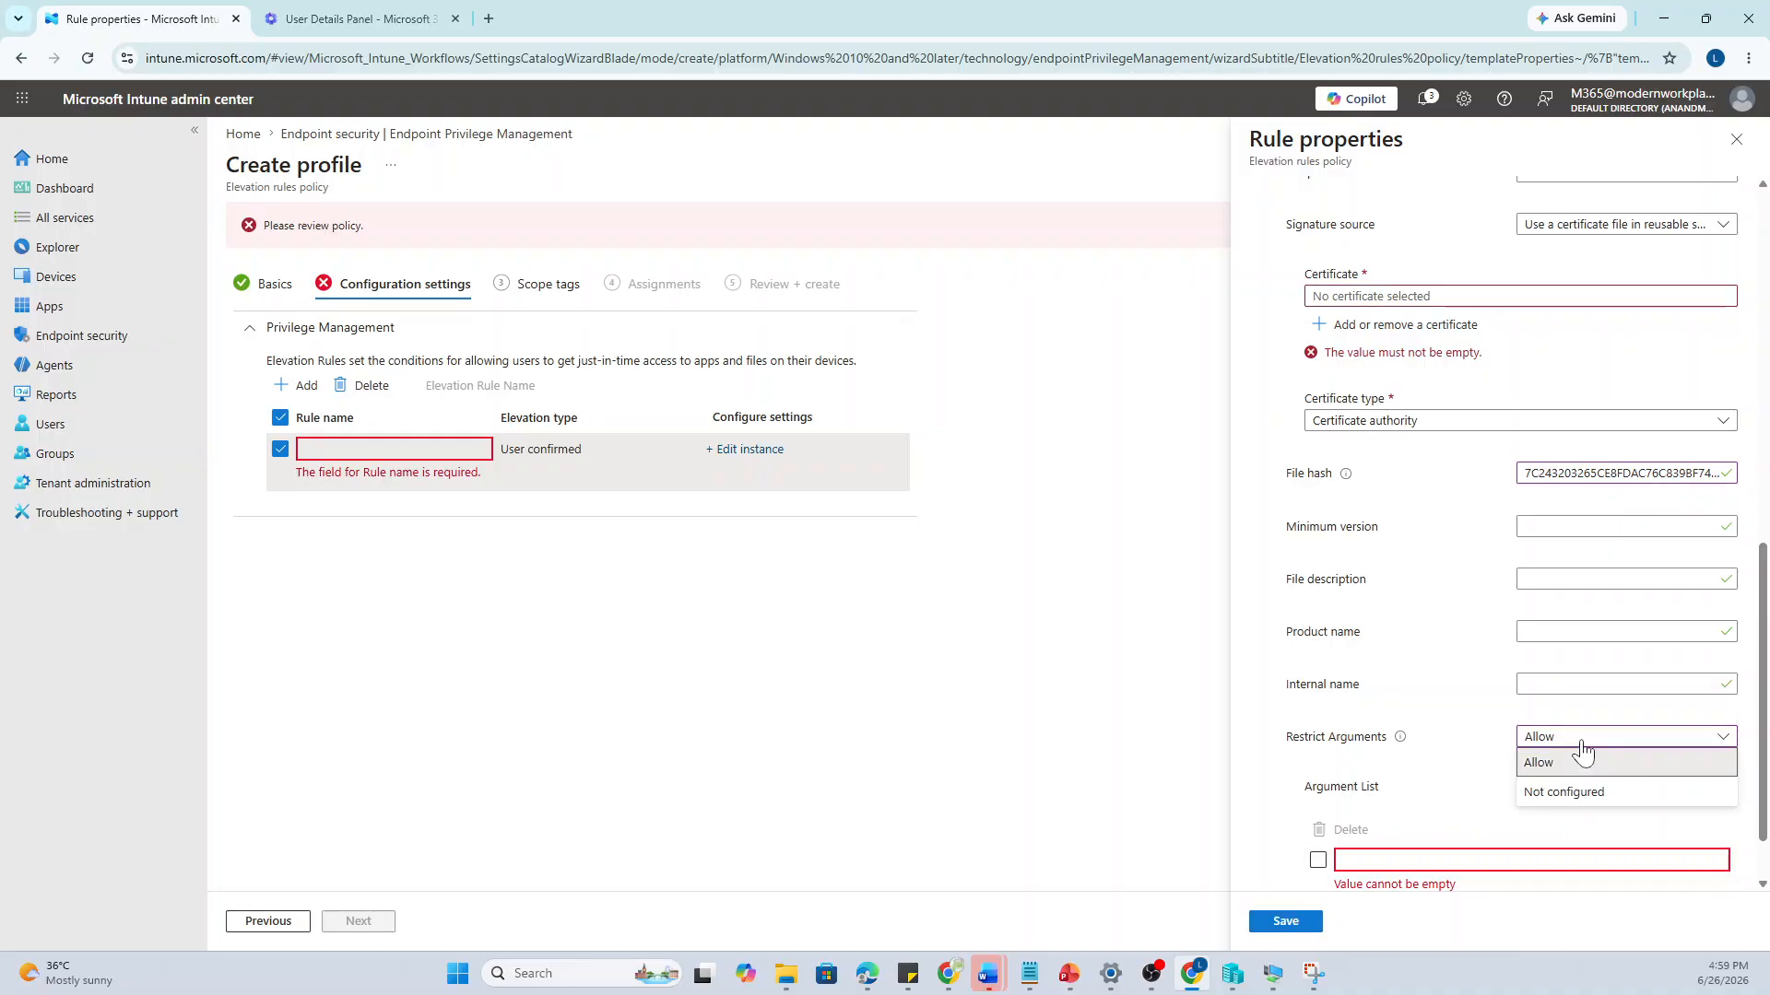
left_click(1564, 798)
left_click(1293, 920)
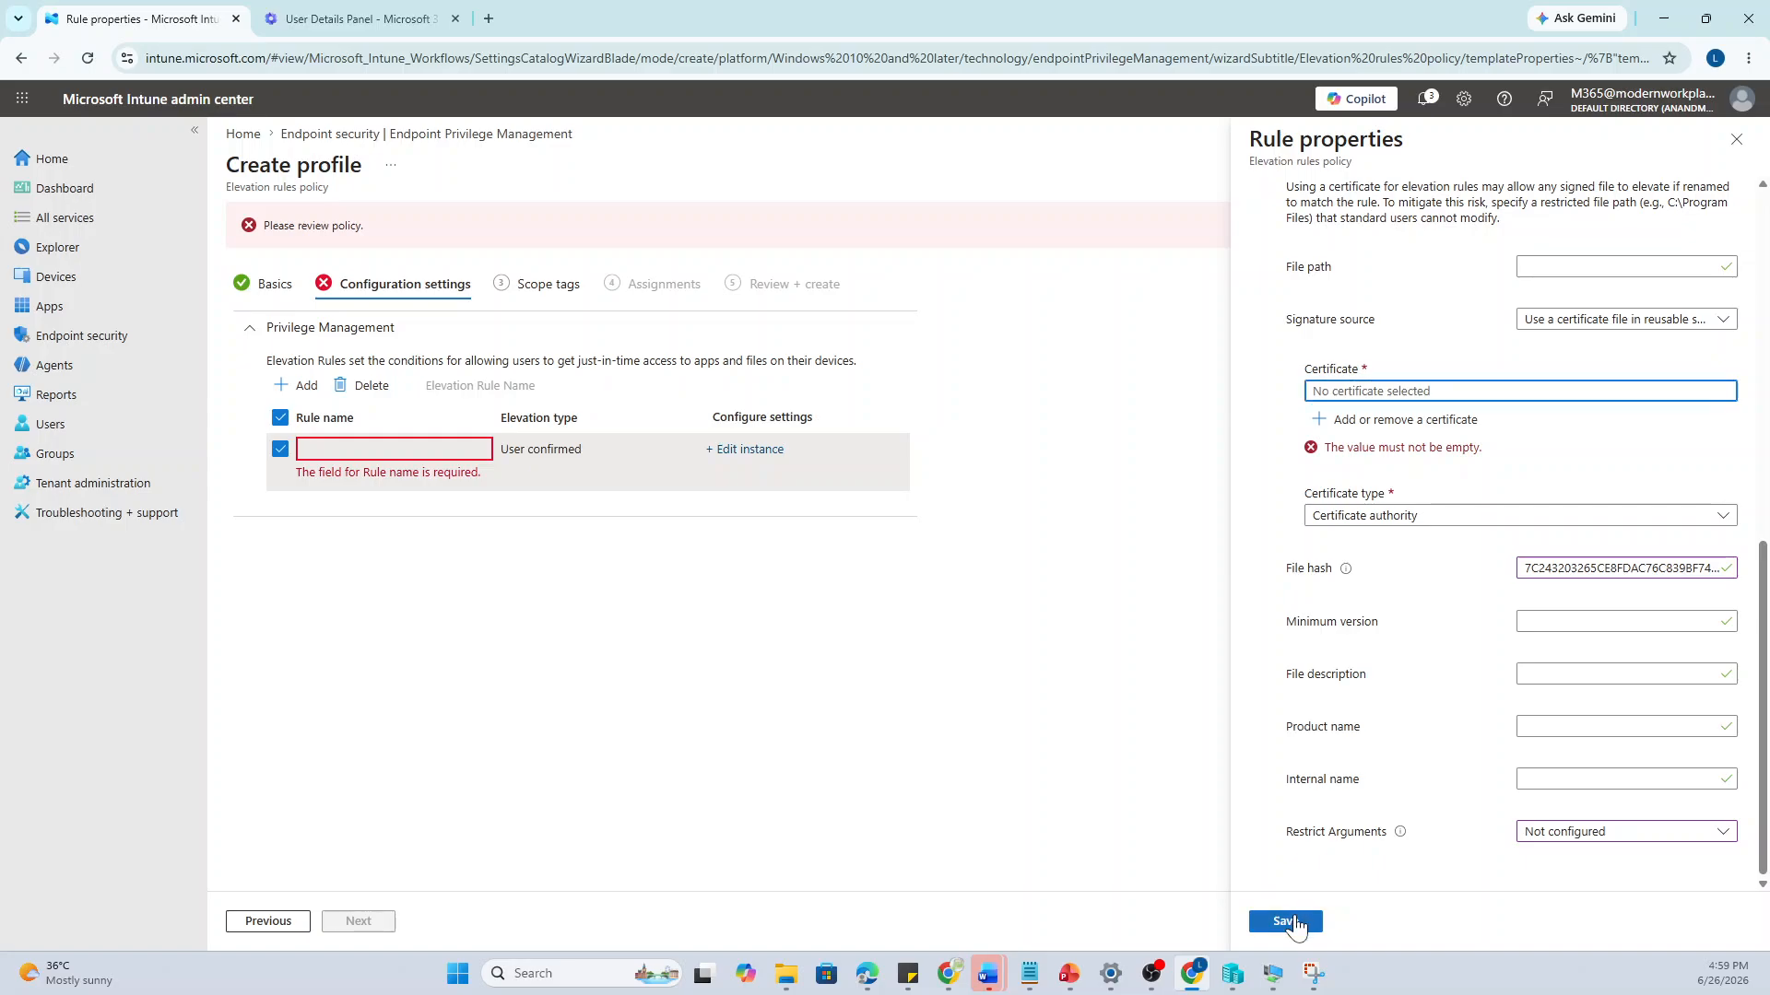
Retry saving, then browse reusable settings for the required Certificate field
mouse_move(1398, 843)
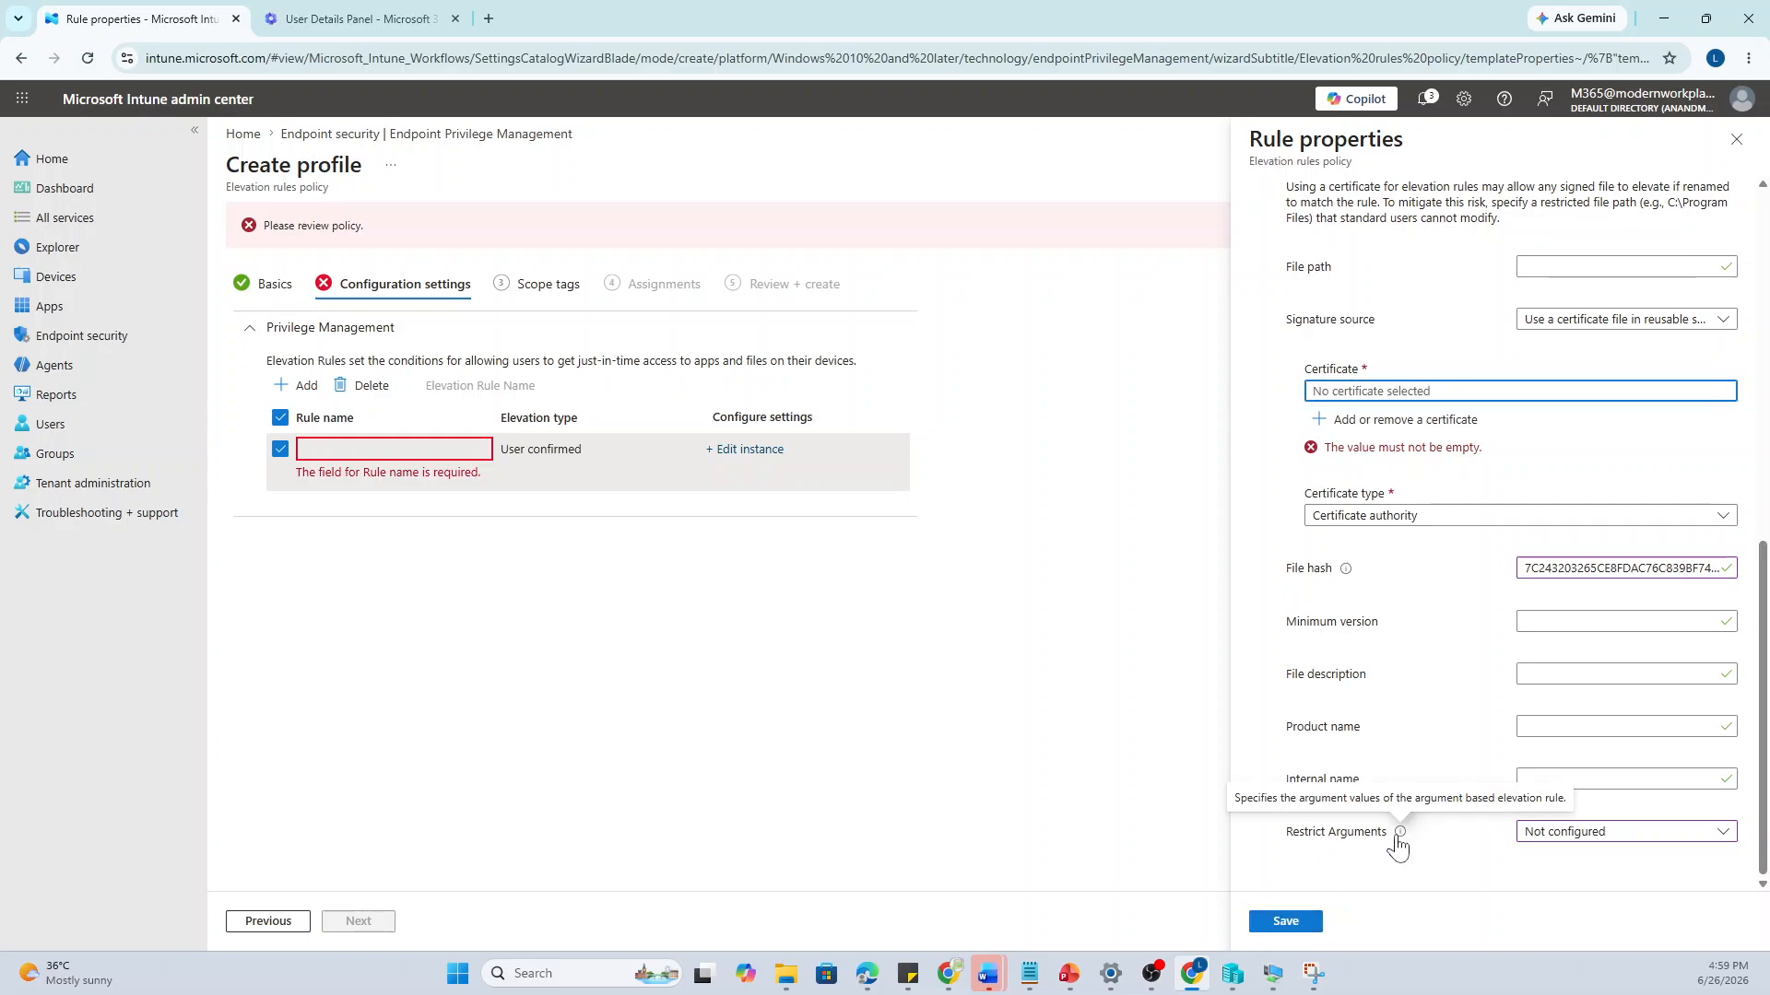
left_click(1272, 928)
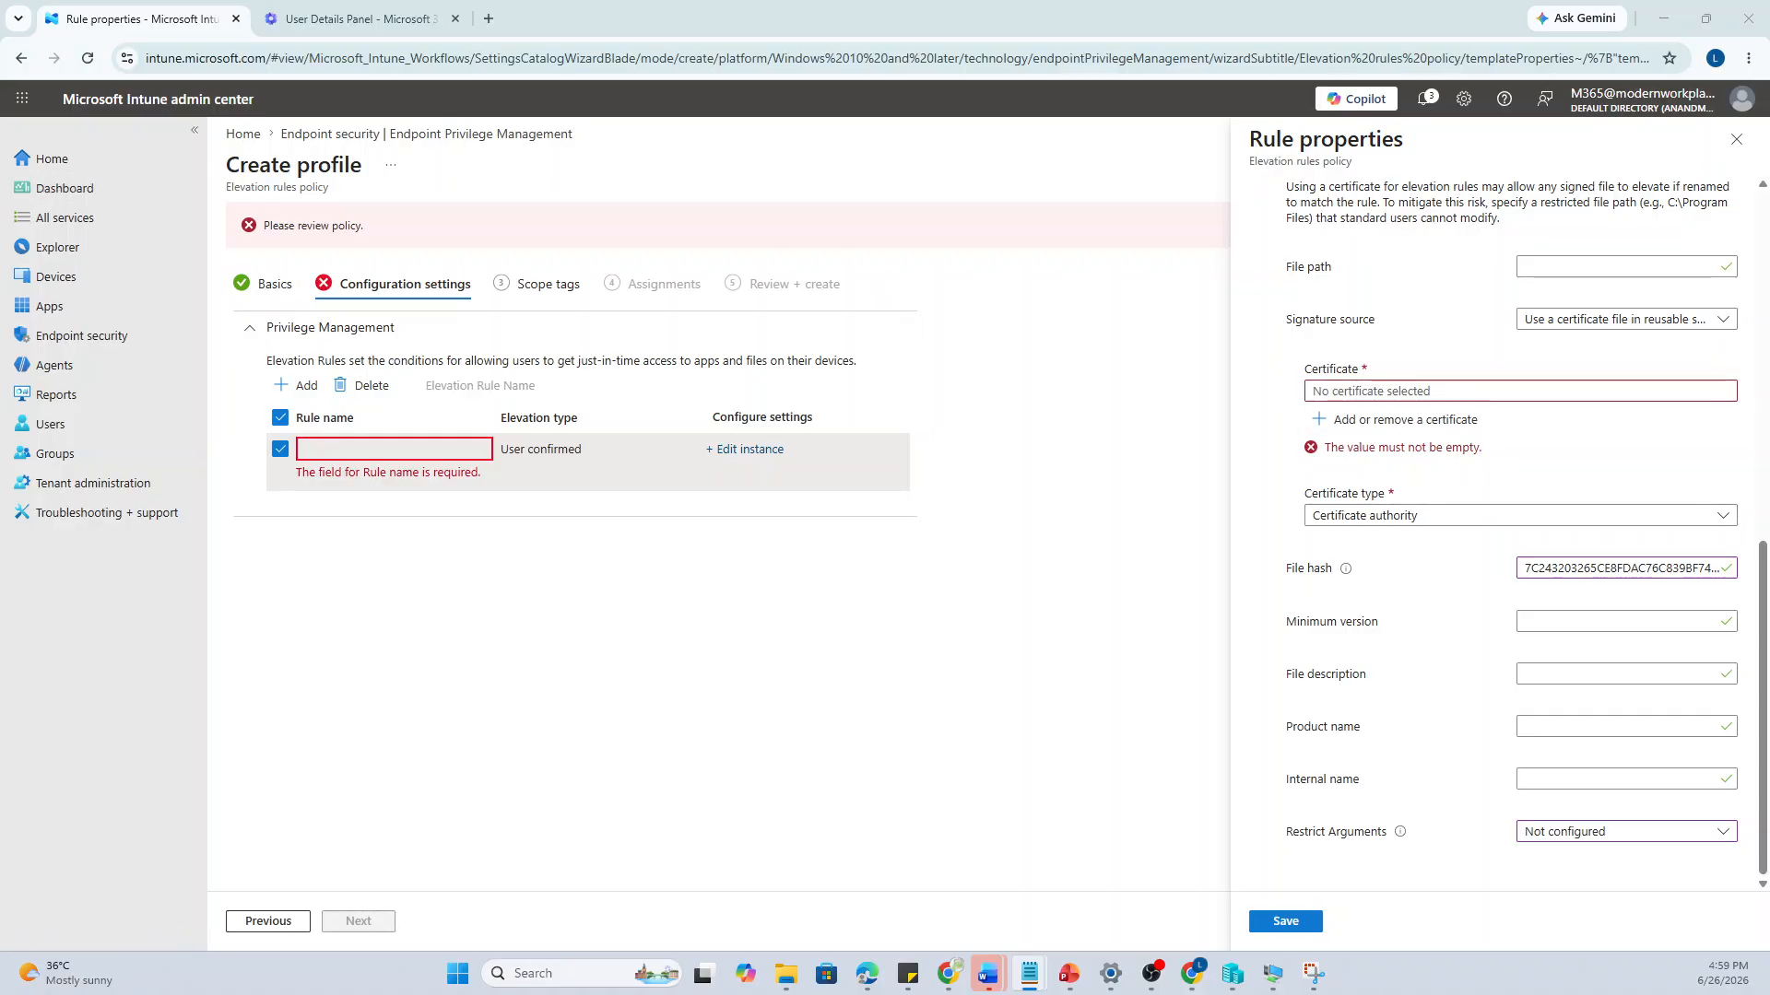
left_click(1466, 391)
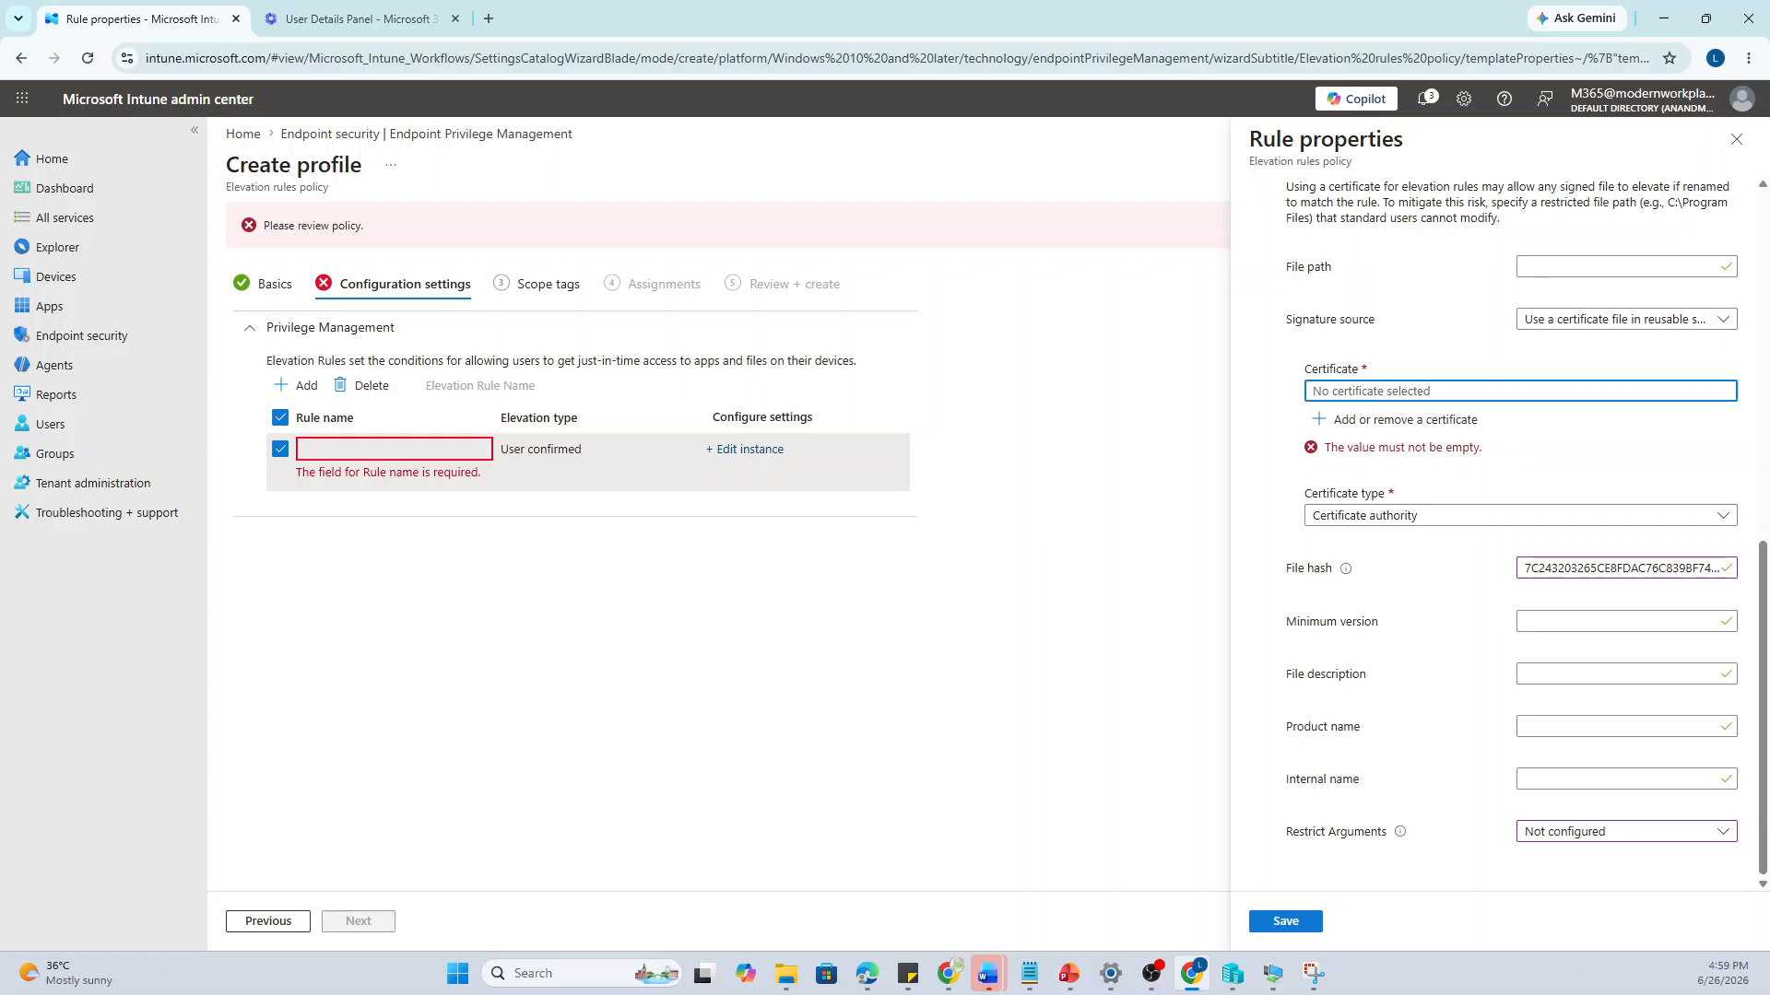
left_click(1397, 420)
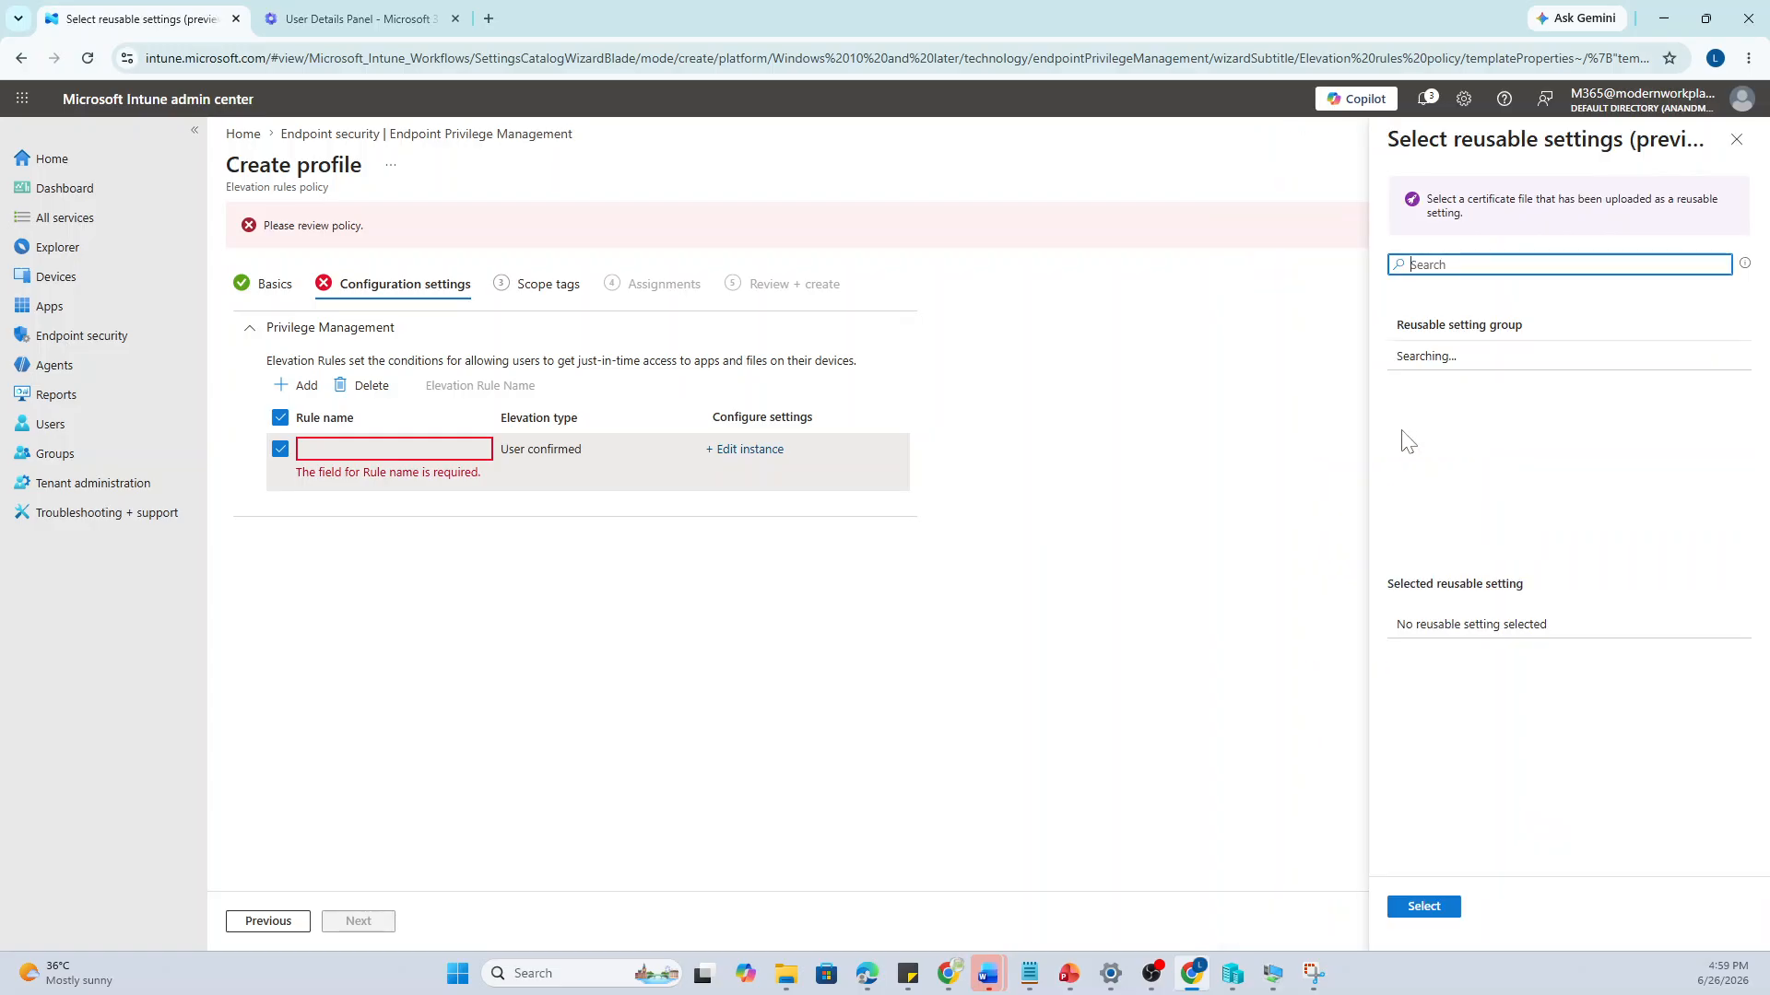
Close the empty reusable certificate list and set the Certificate type to Publisher
left_click(1737, 140)
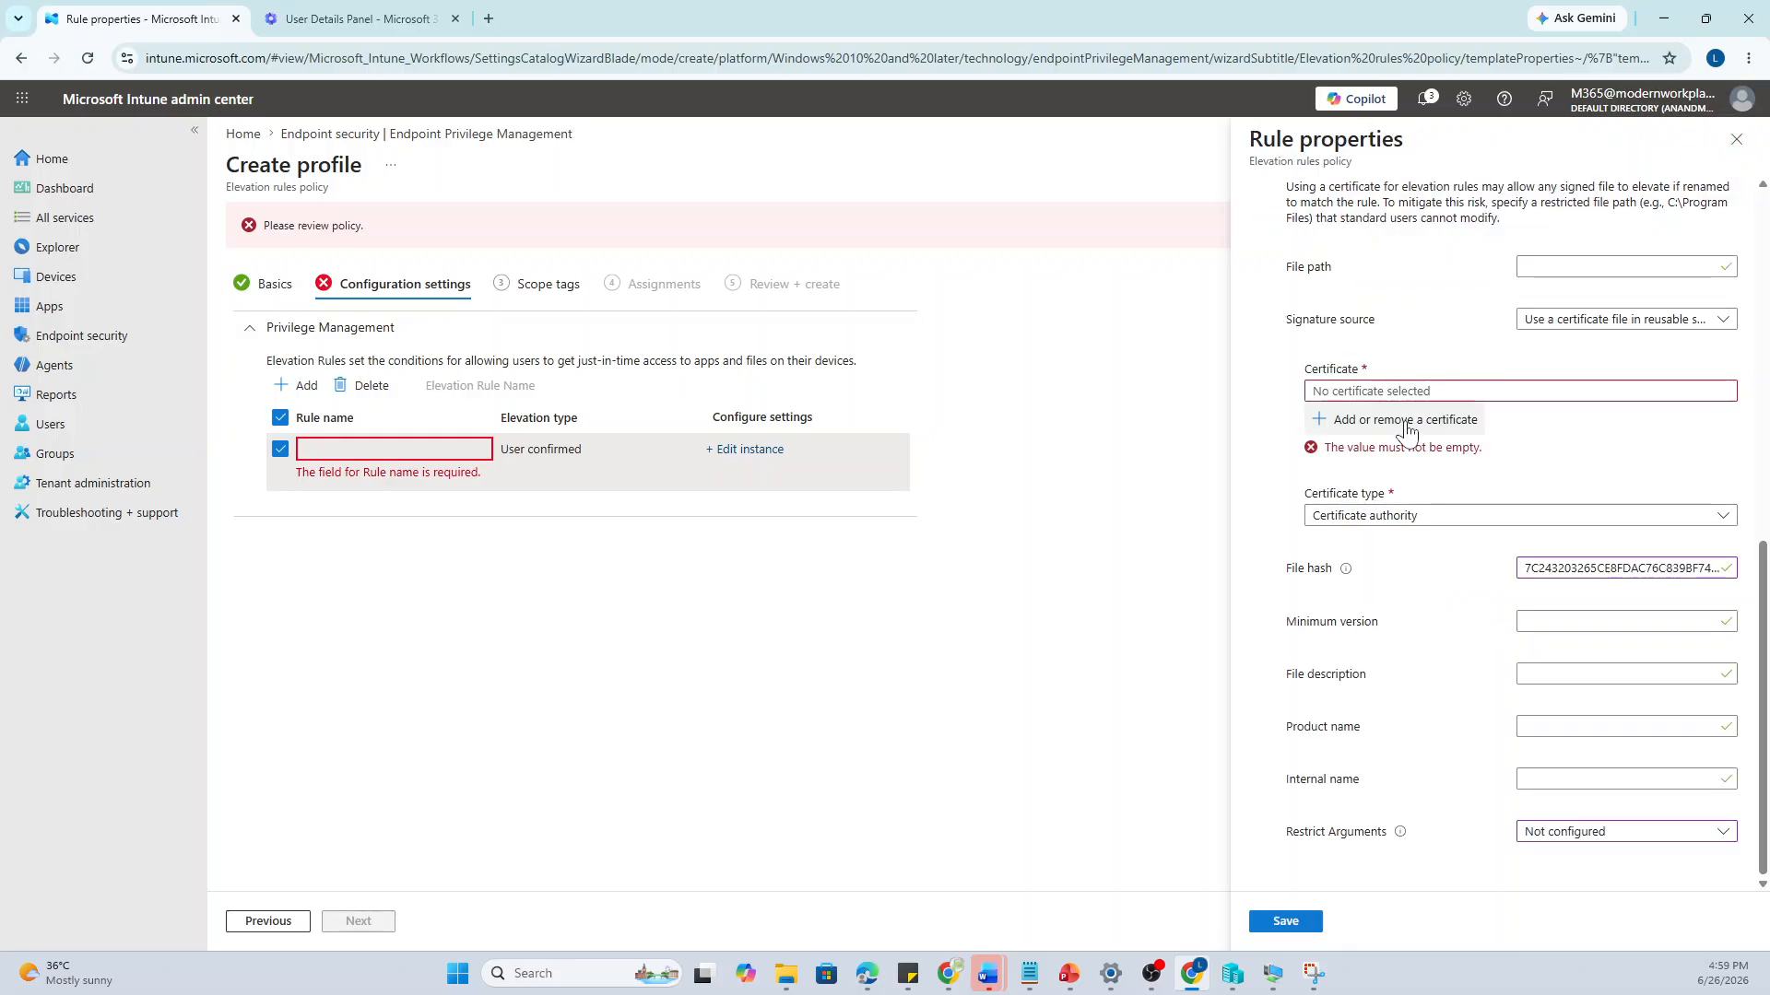
left_click(1375, 518)
left_click(1367, 544)
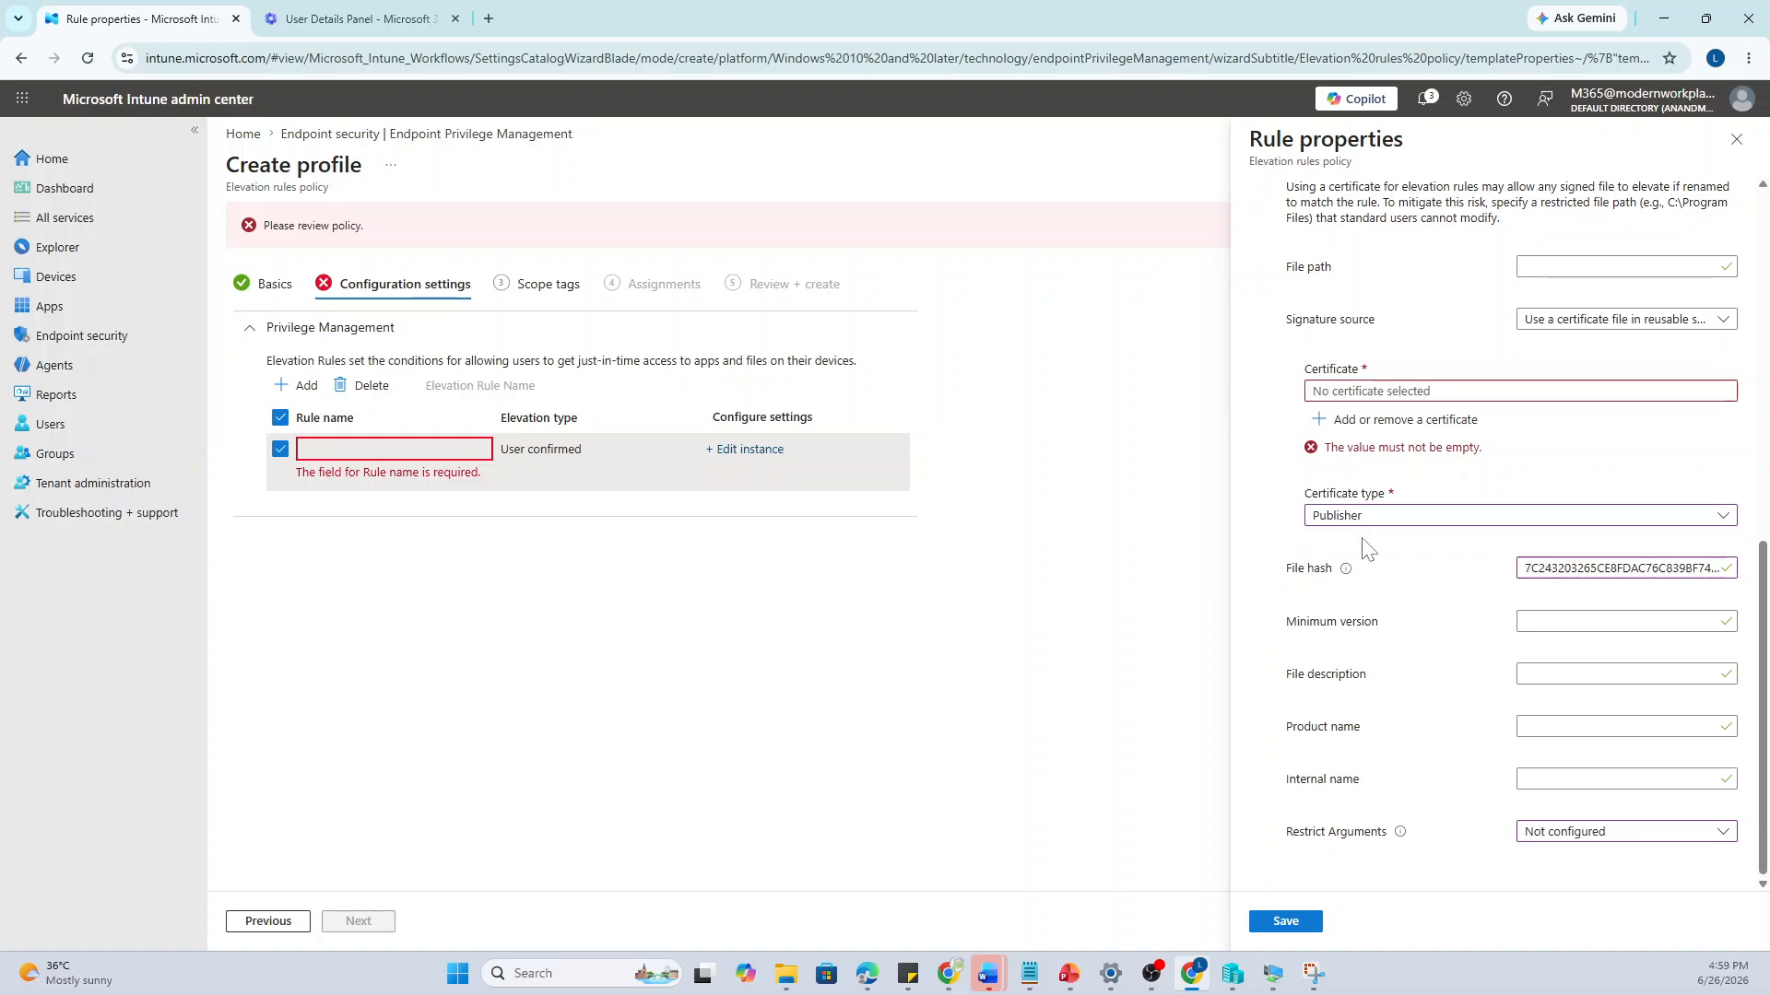
left_click(1398, 415)
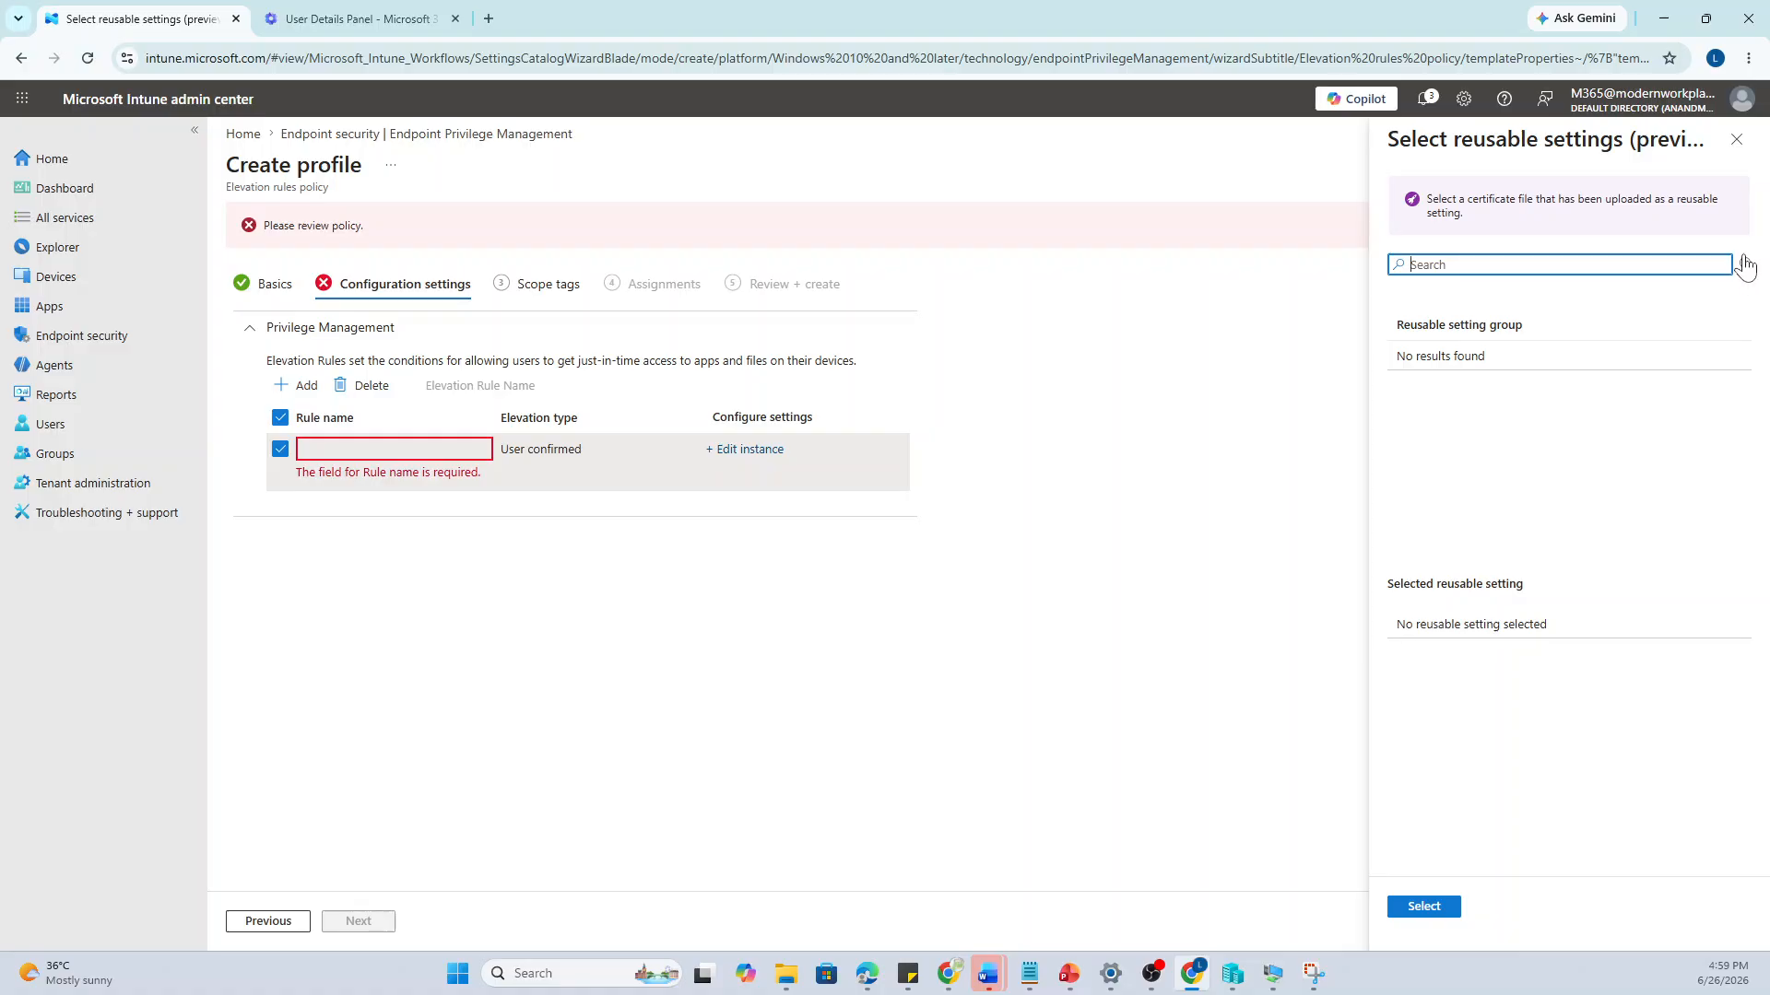
mouse_move(1744, 267)
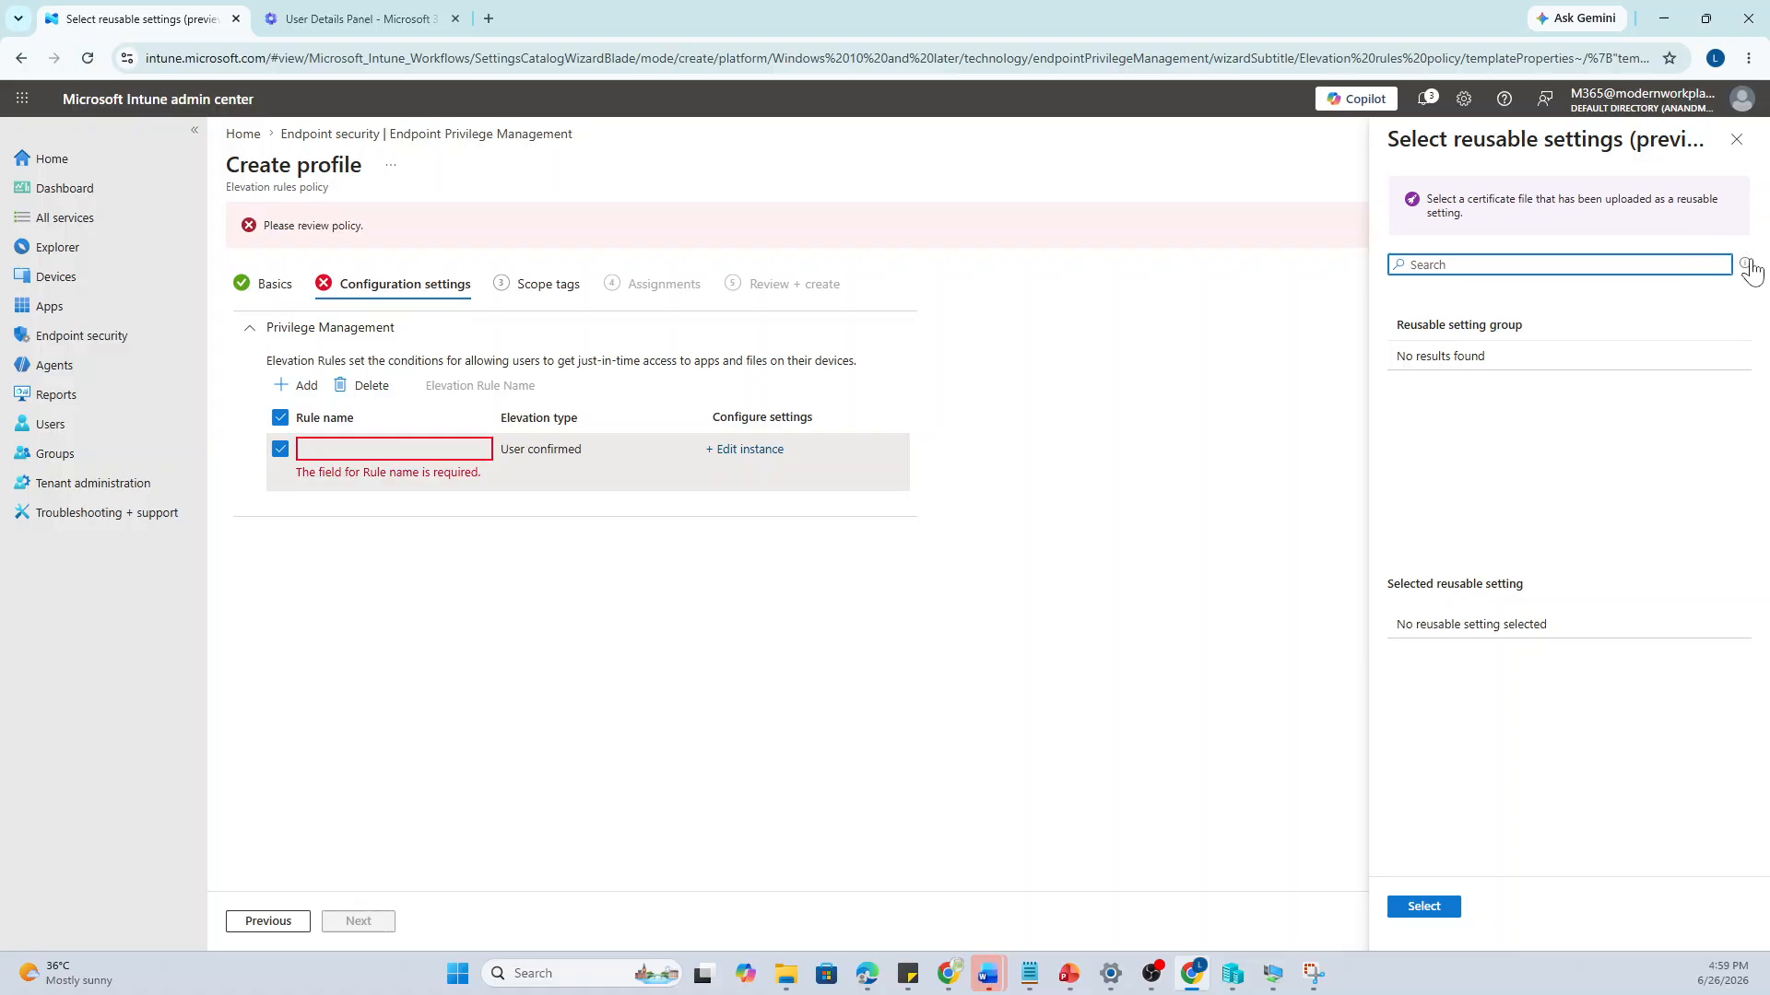
left_click(1747, 143)
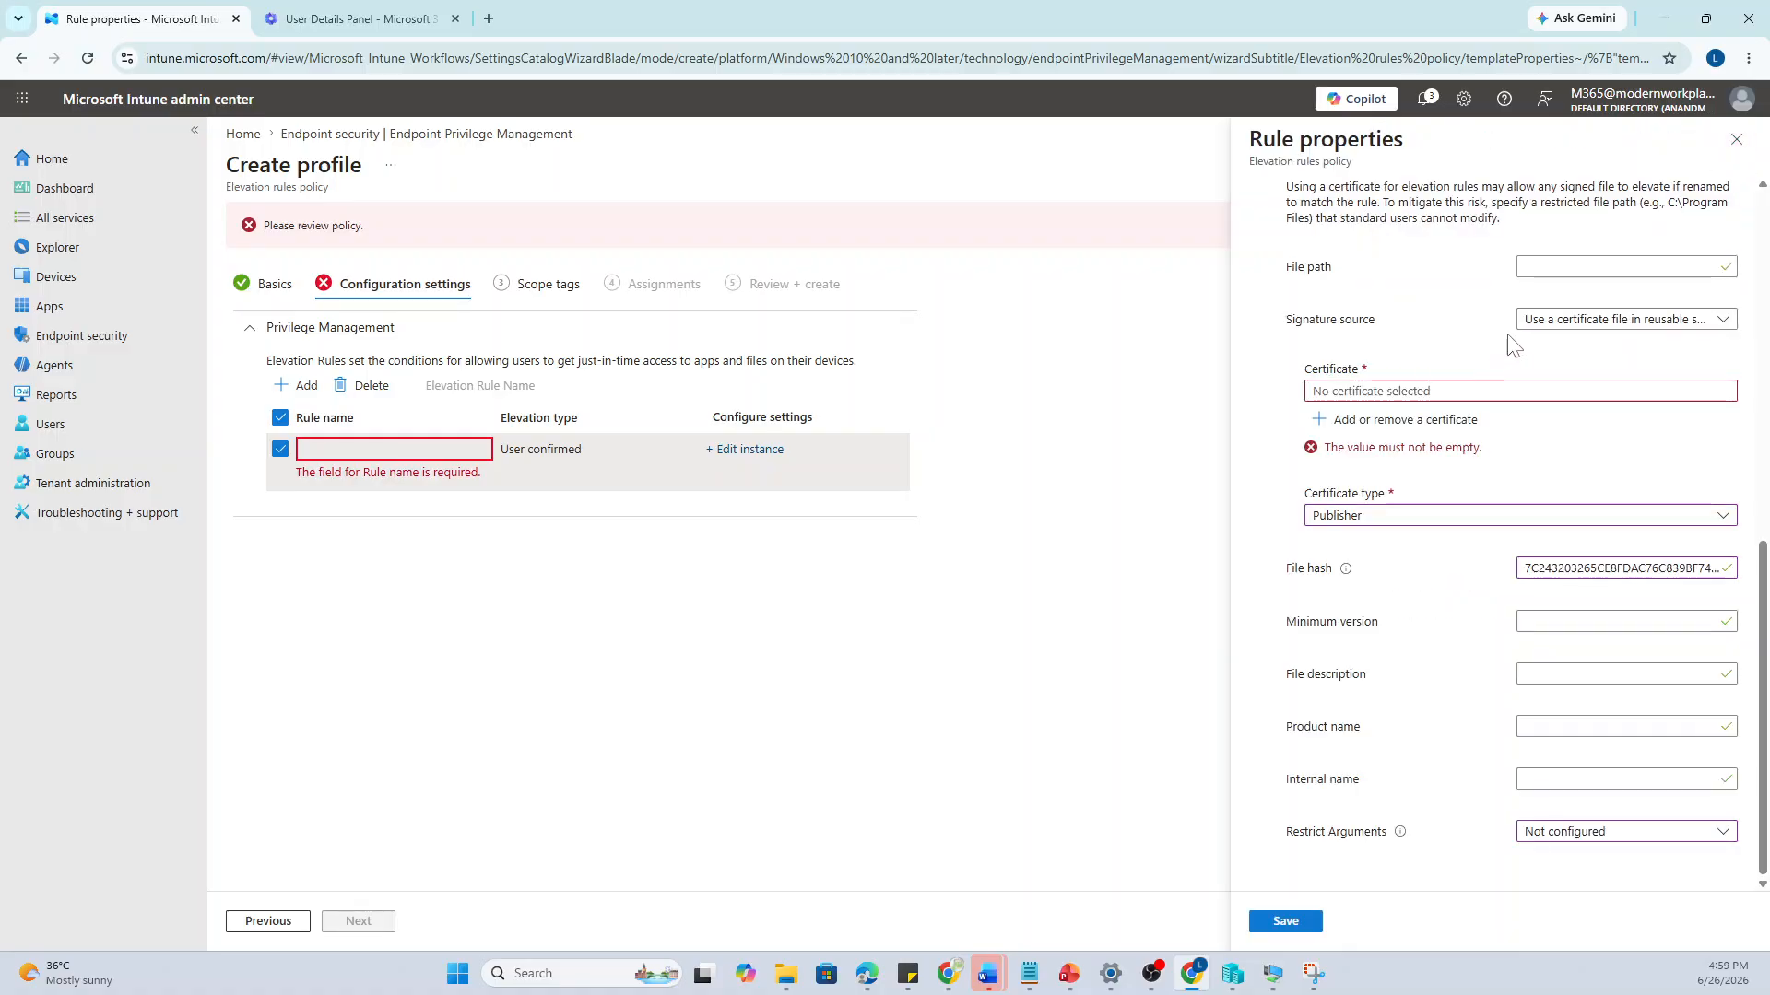
left_click(1564, 324)
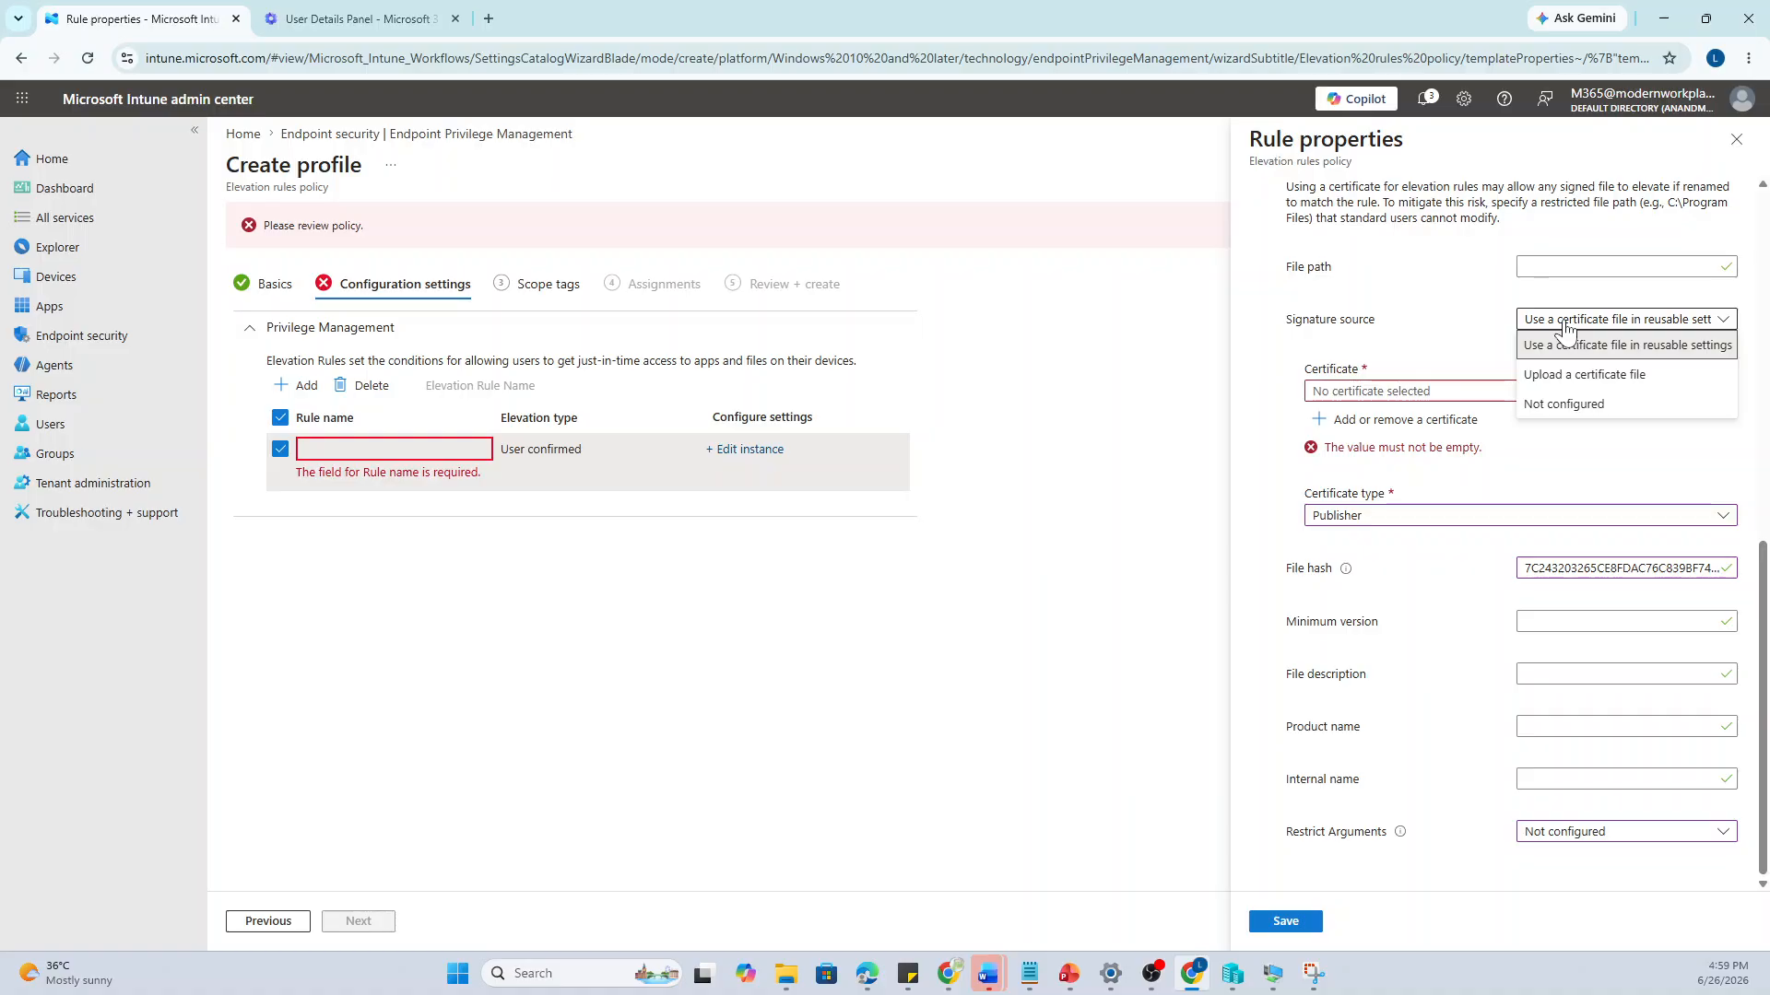
Set Signature source to Not configured, use file name npp.8.9.6.2.Installer.x64.exe, and save the rule
left_click(1564, 403)
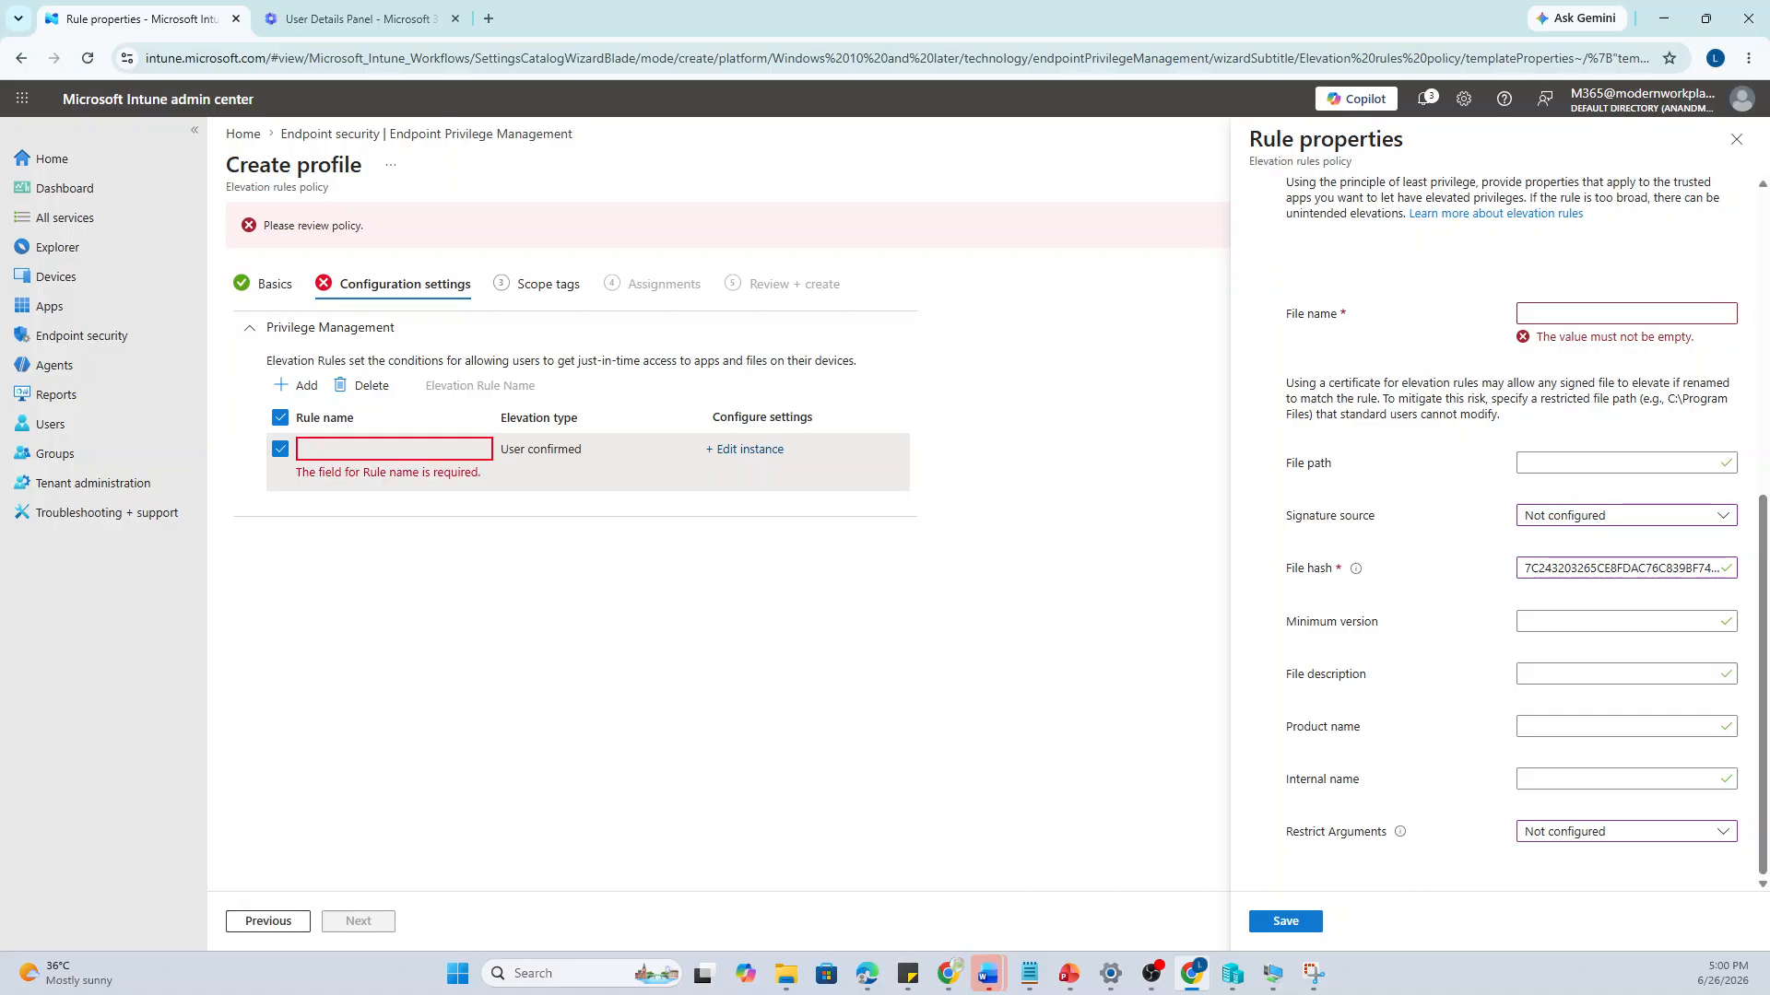
left_click(1613, 314)
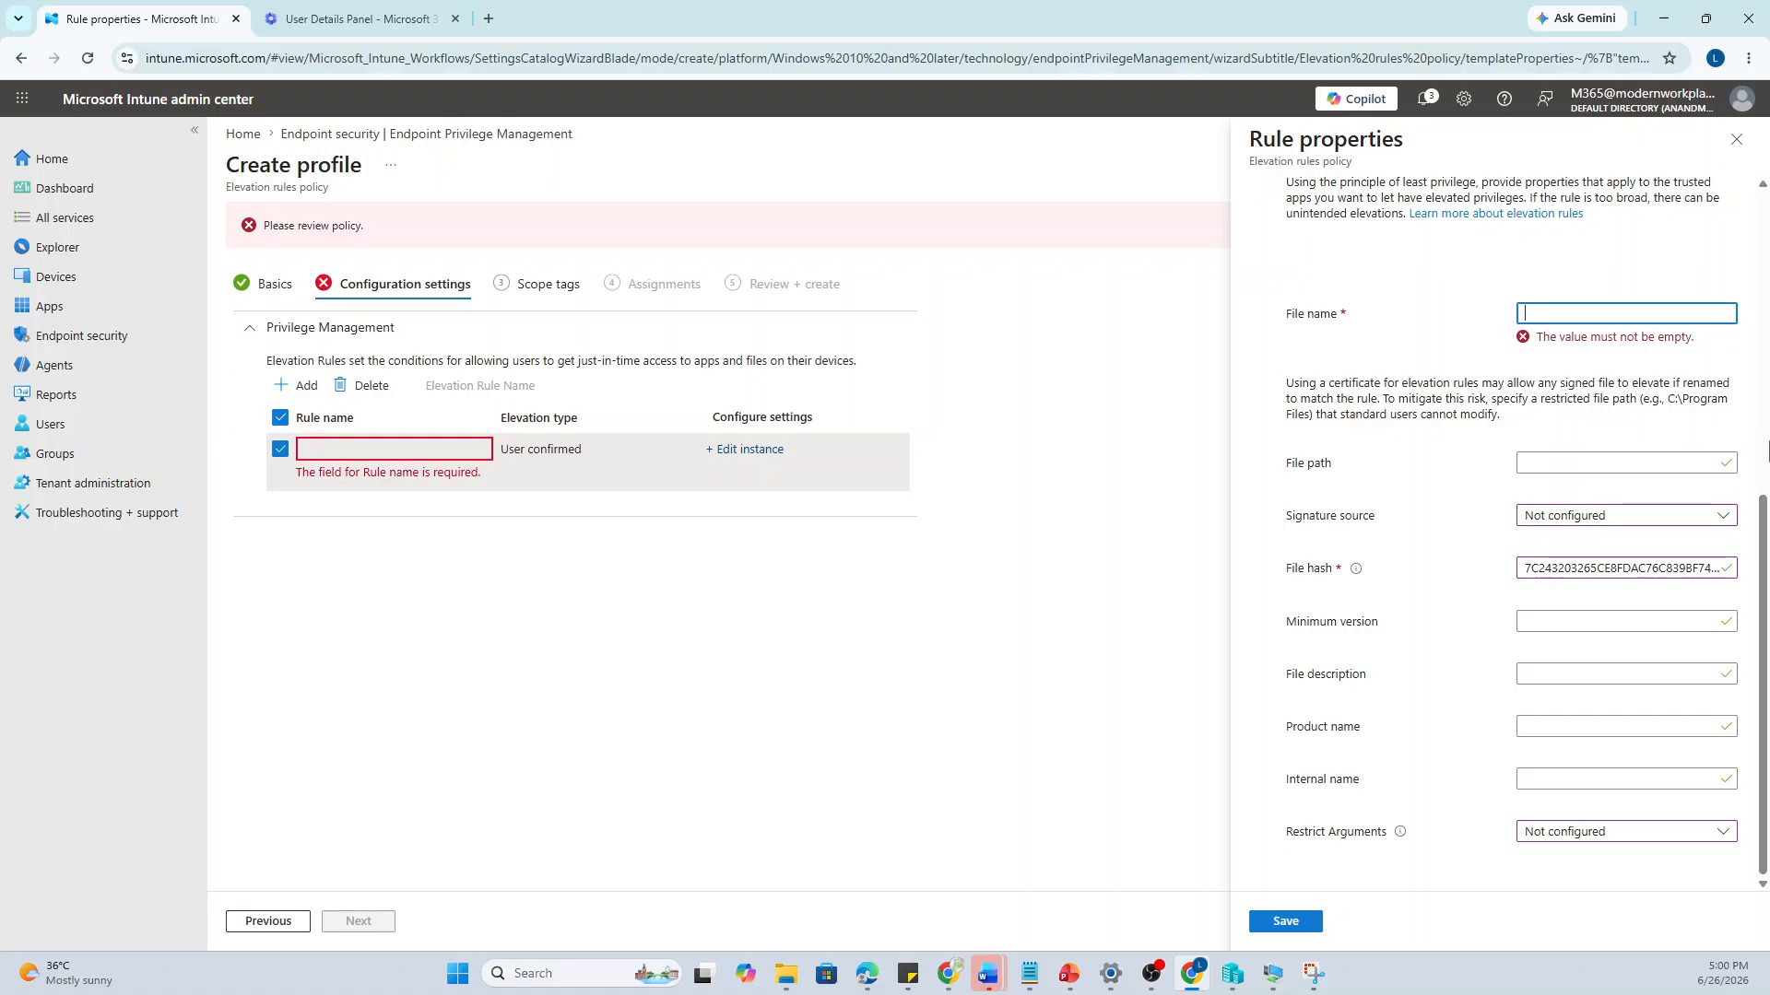
left_click_drag(1761, 509, 1765, 358)
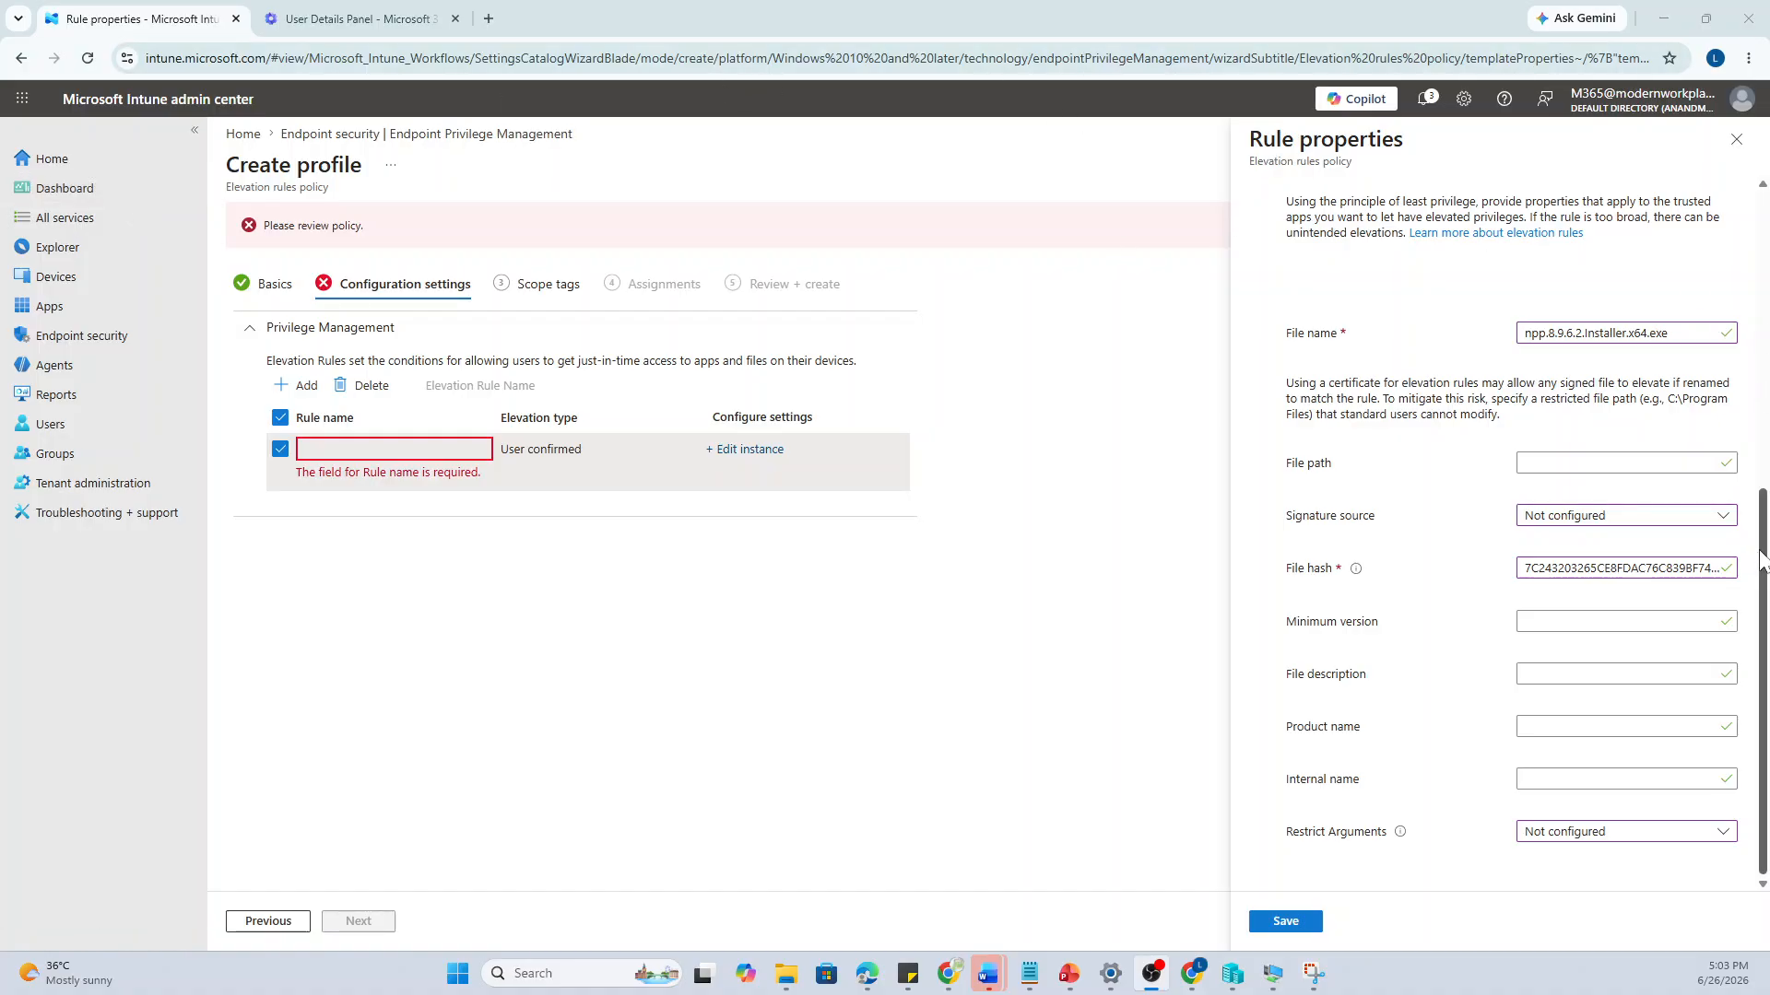
left_click_drag(1762, 548, 1765, 383)
scroll(1766, 383, "down", 4)
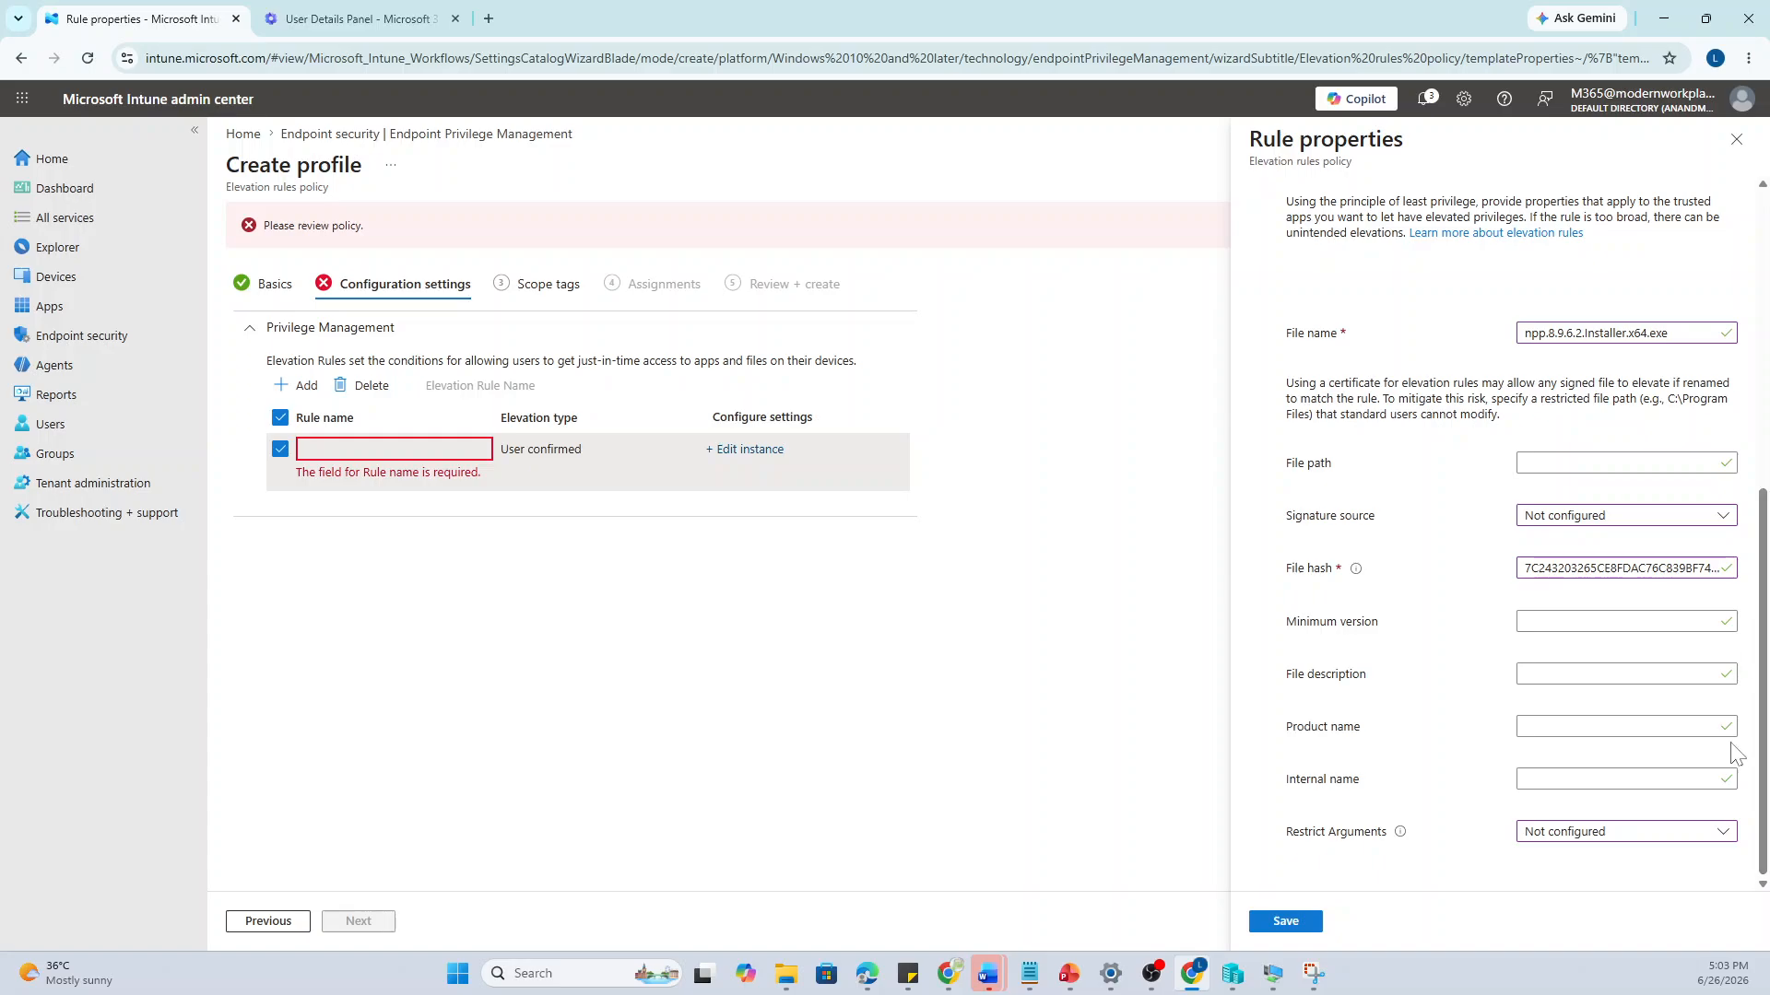
left_click(1284, 921)
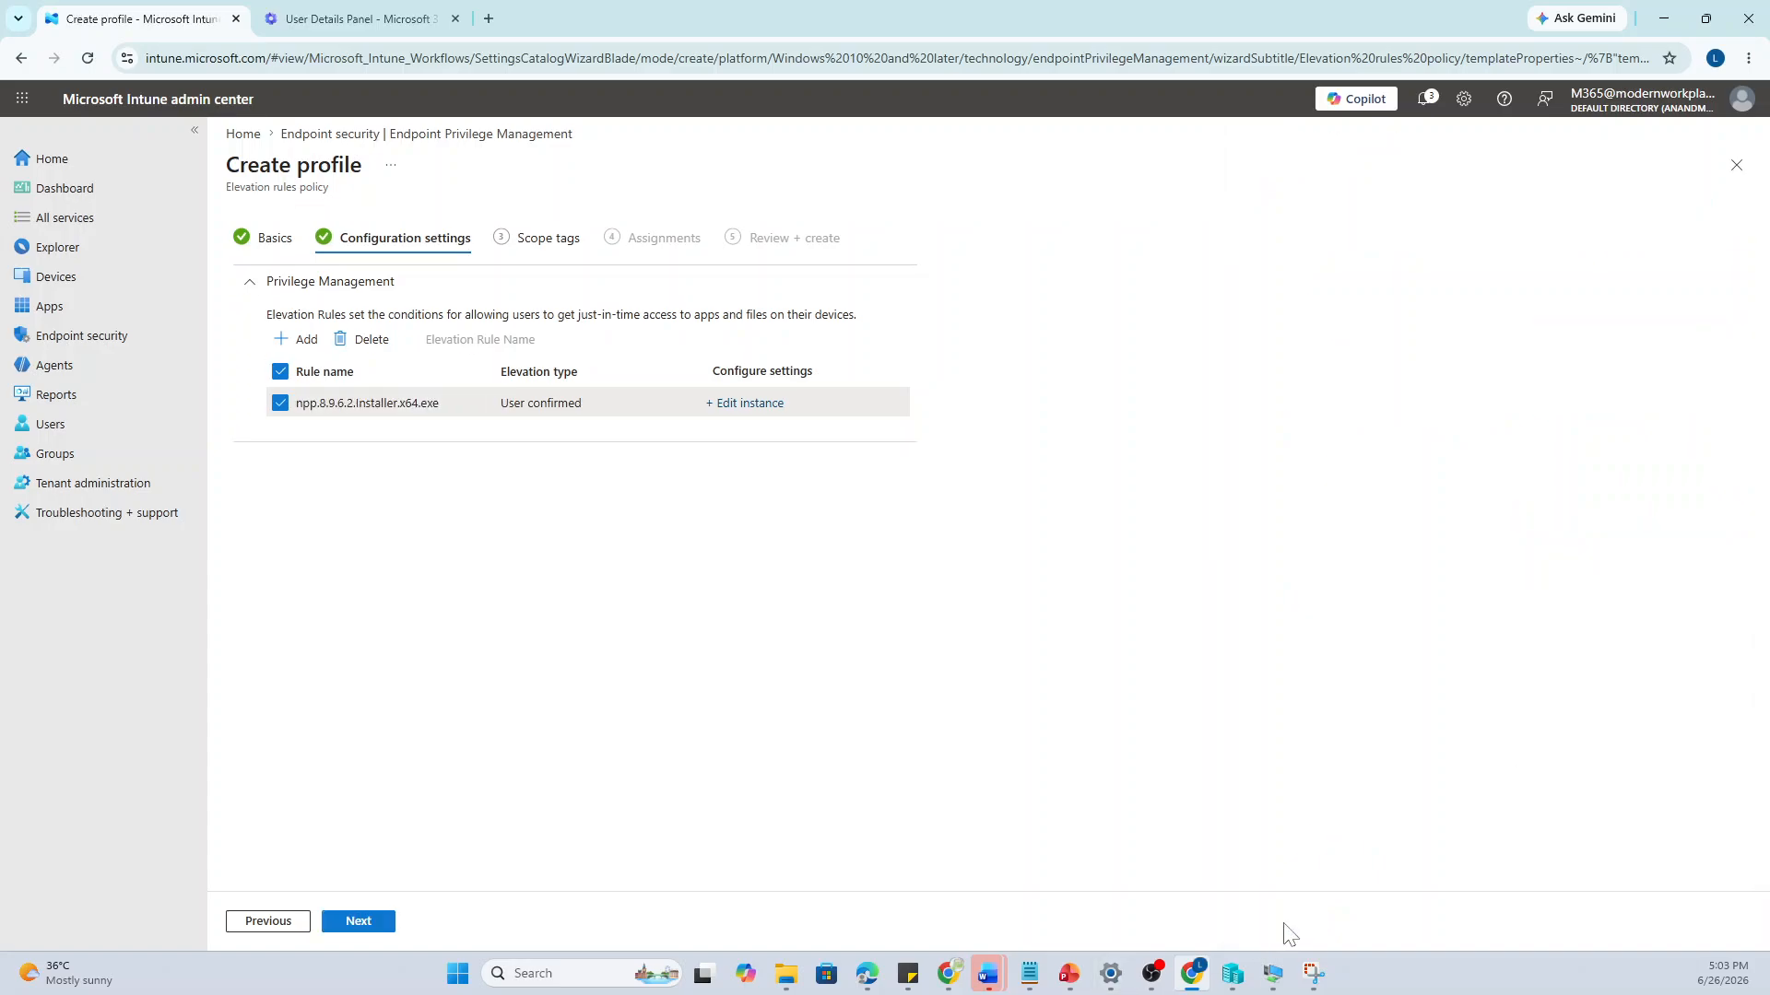
Include the EPM-Demo group, found by searching 'EPM', then review and create the policy
left_click(360, 923)
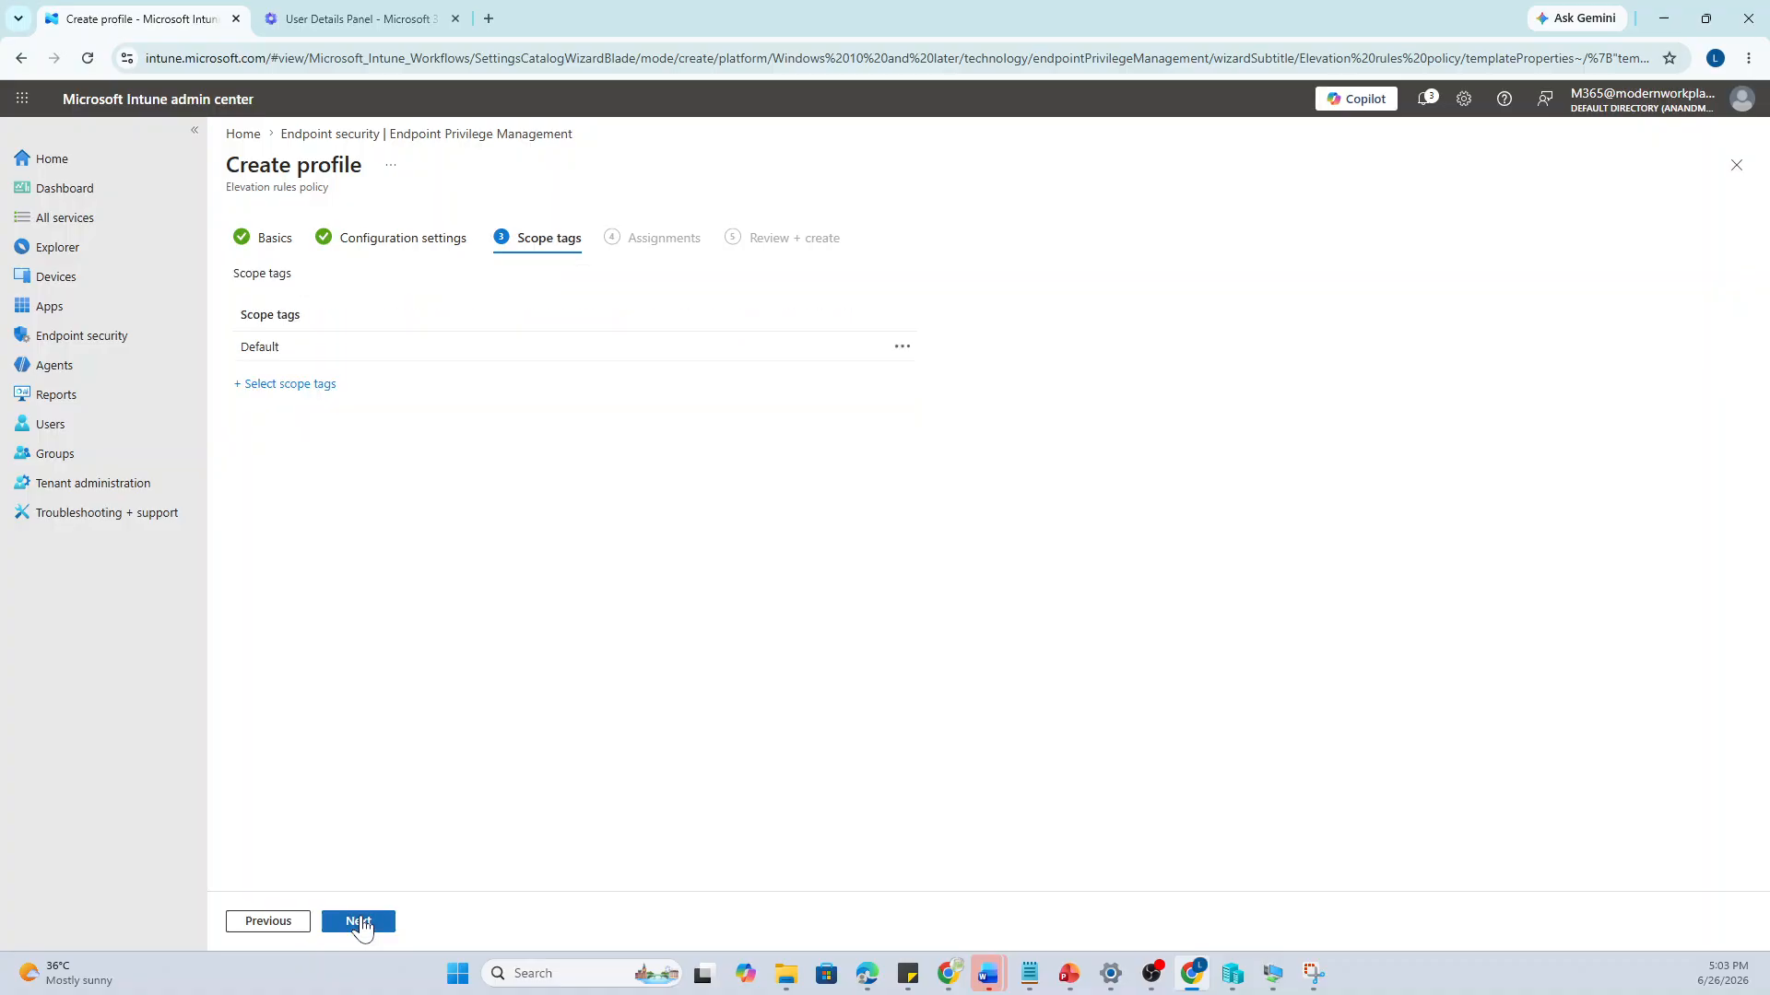
left_click(360, 923)
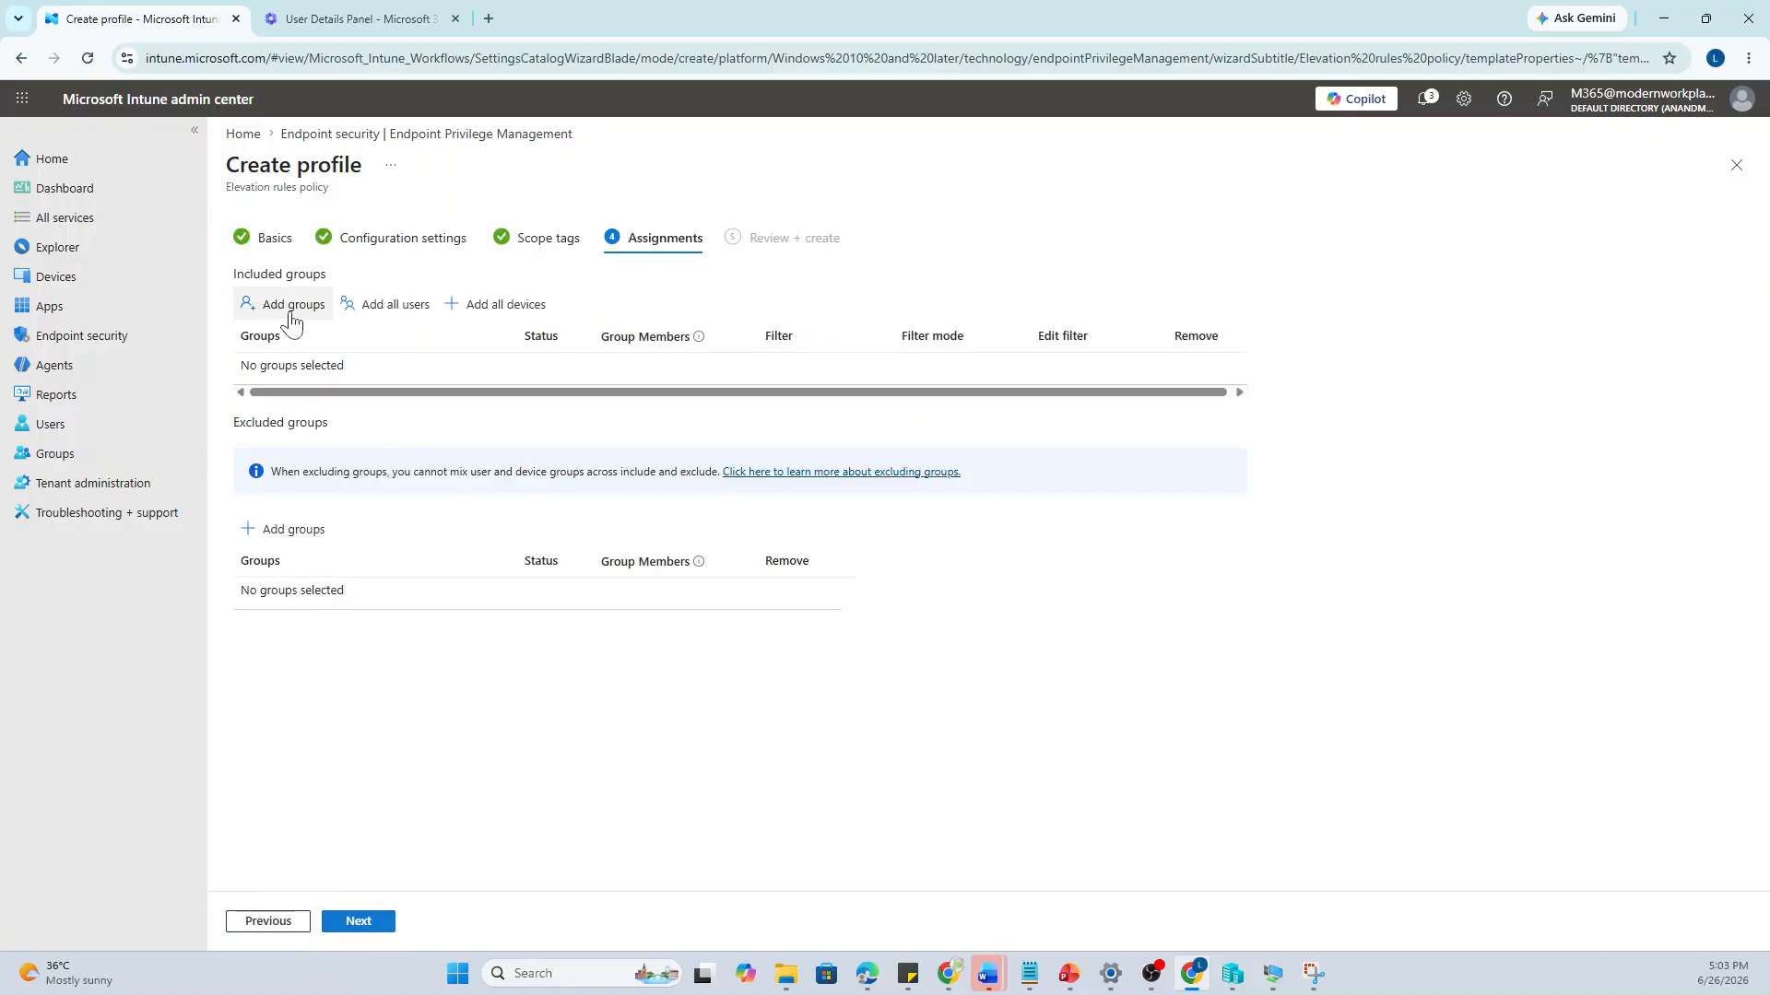
left_click(289, 313)
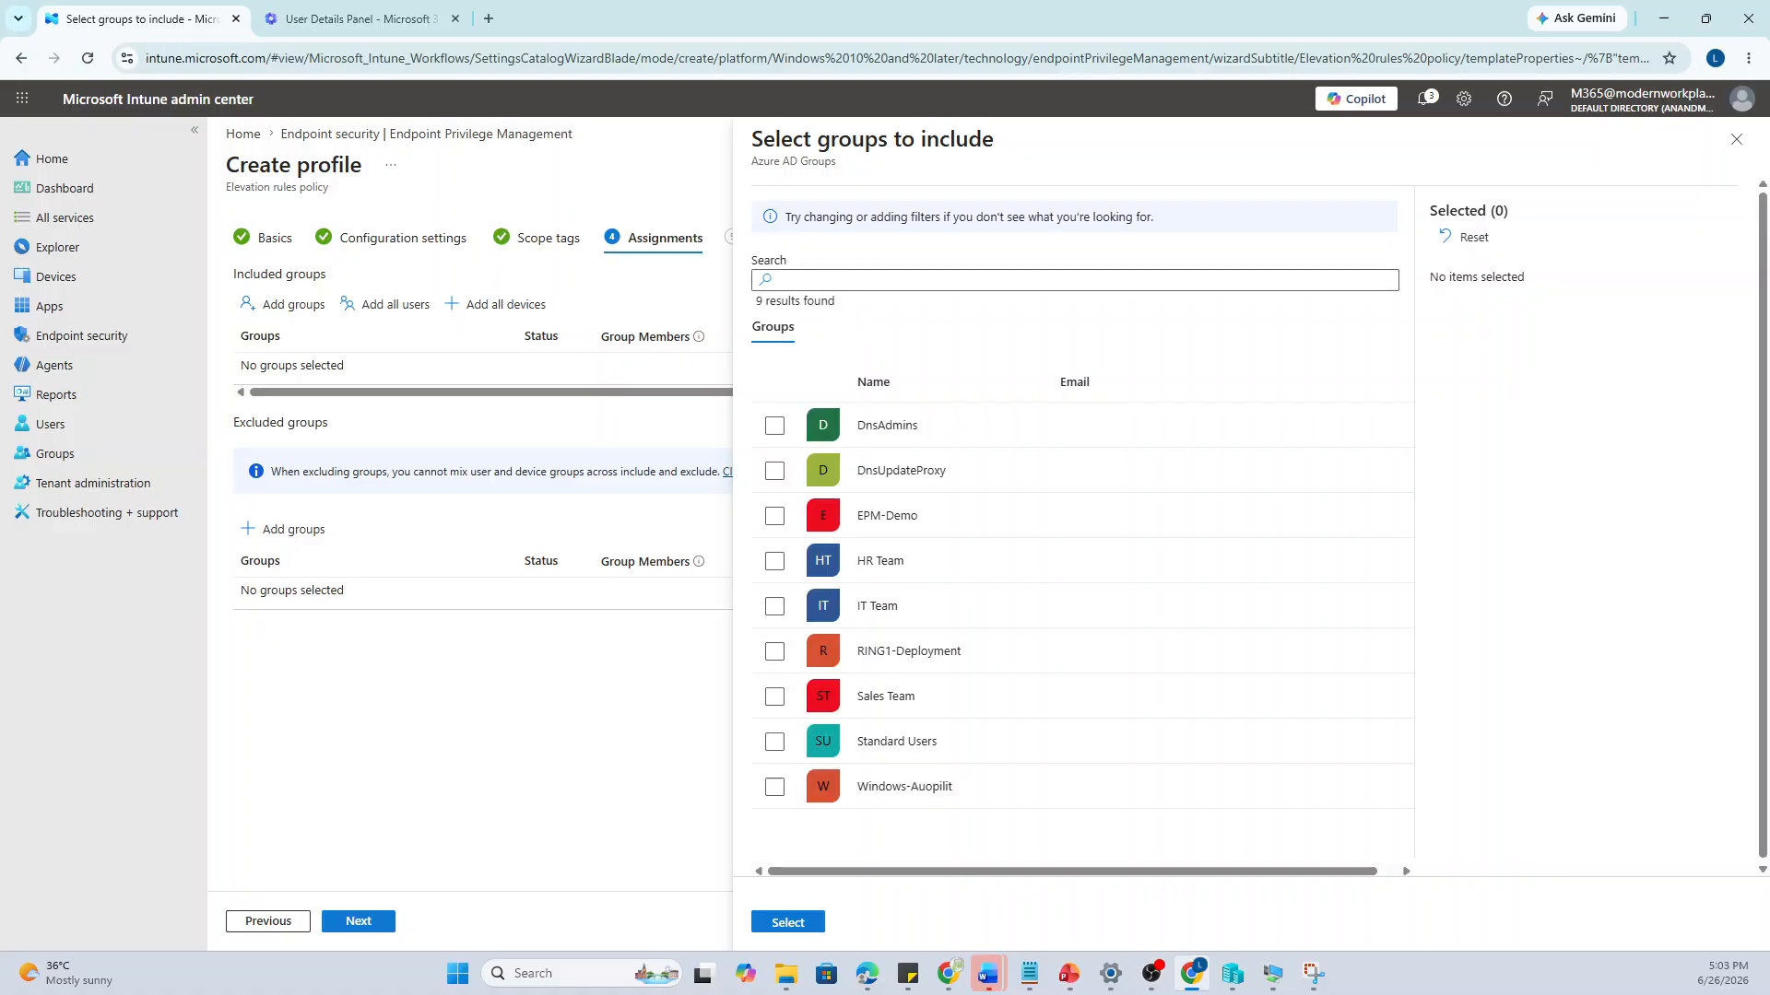
left_click(894, 281)
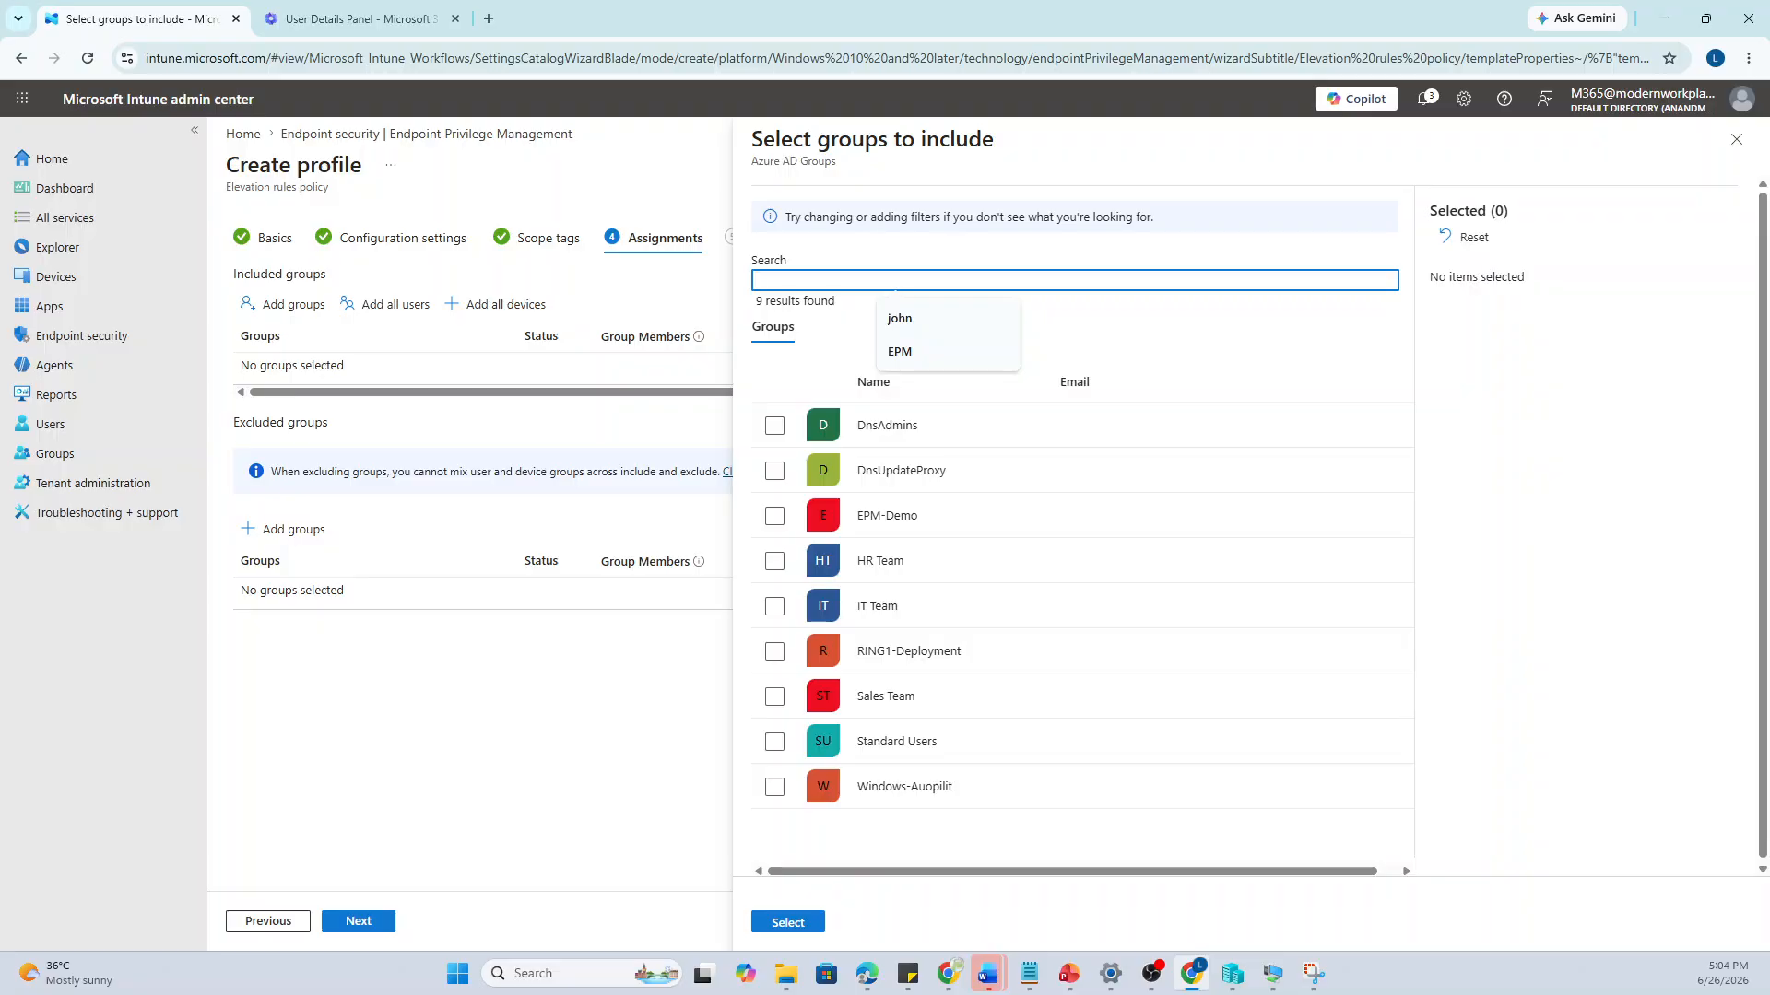
type("EPM")
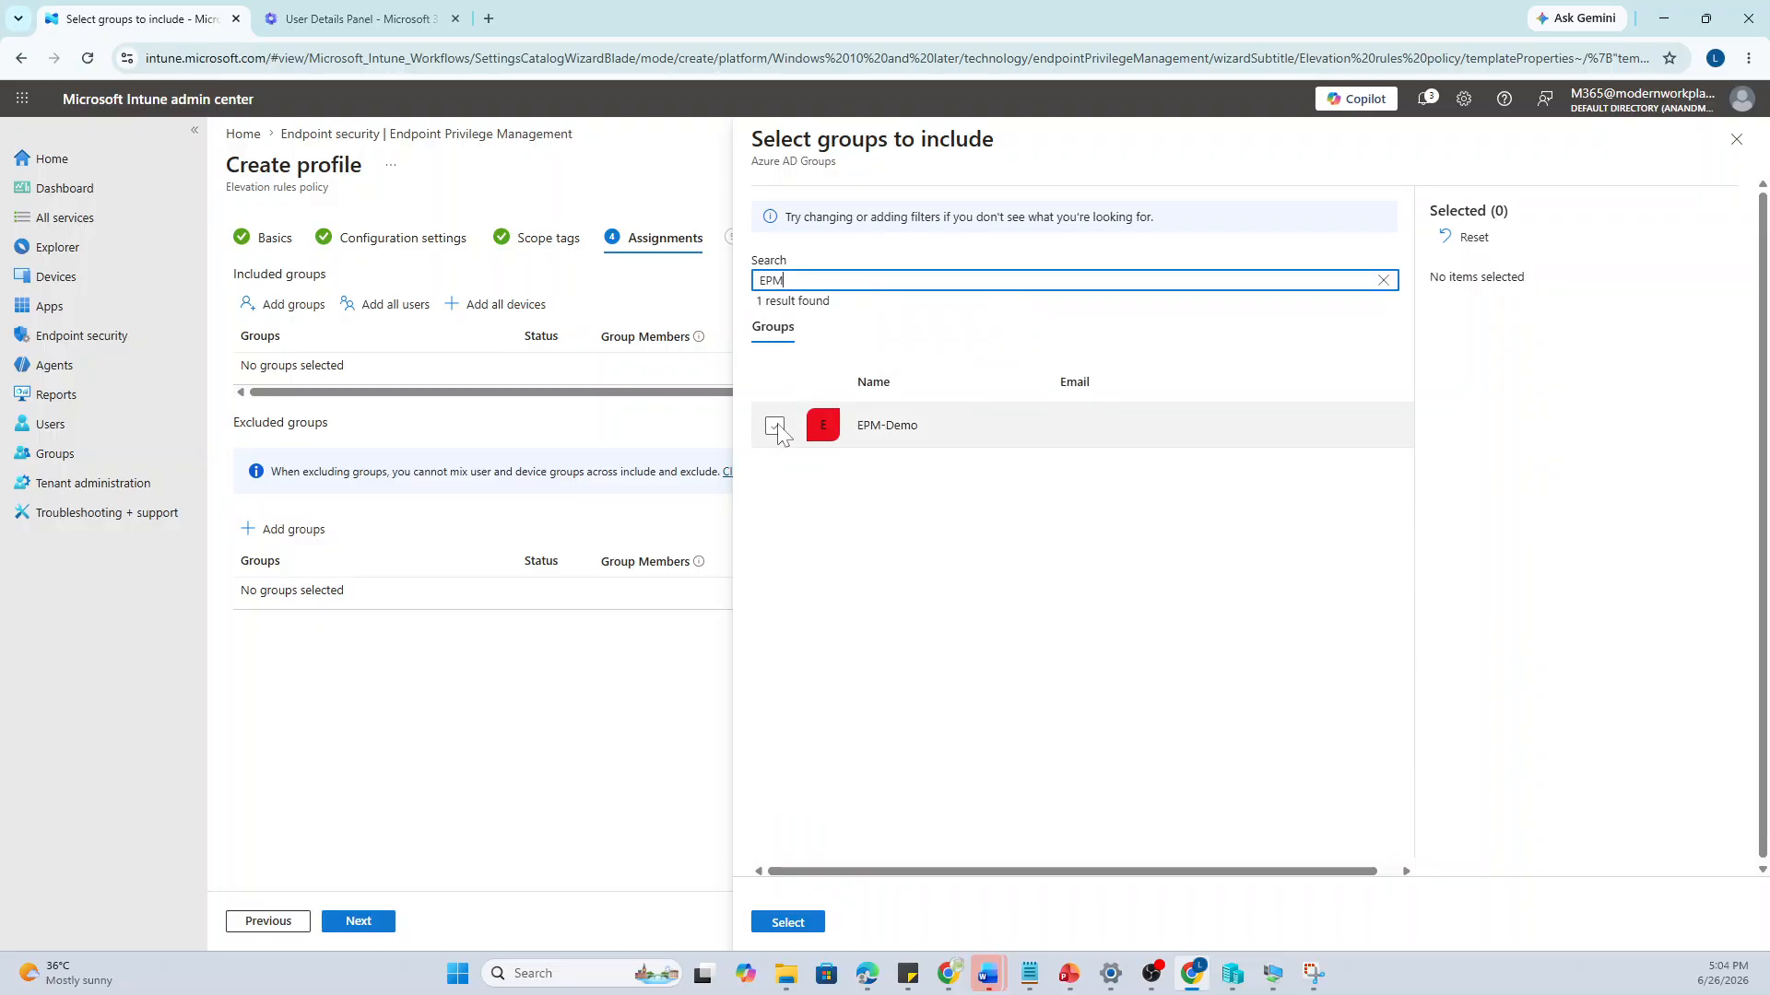
left_click(775, 426)
left_click(788, 922)
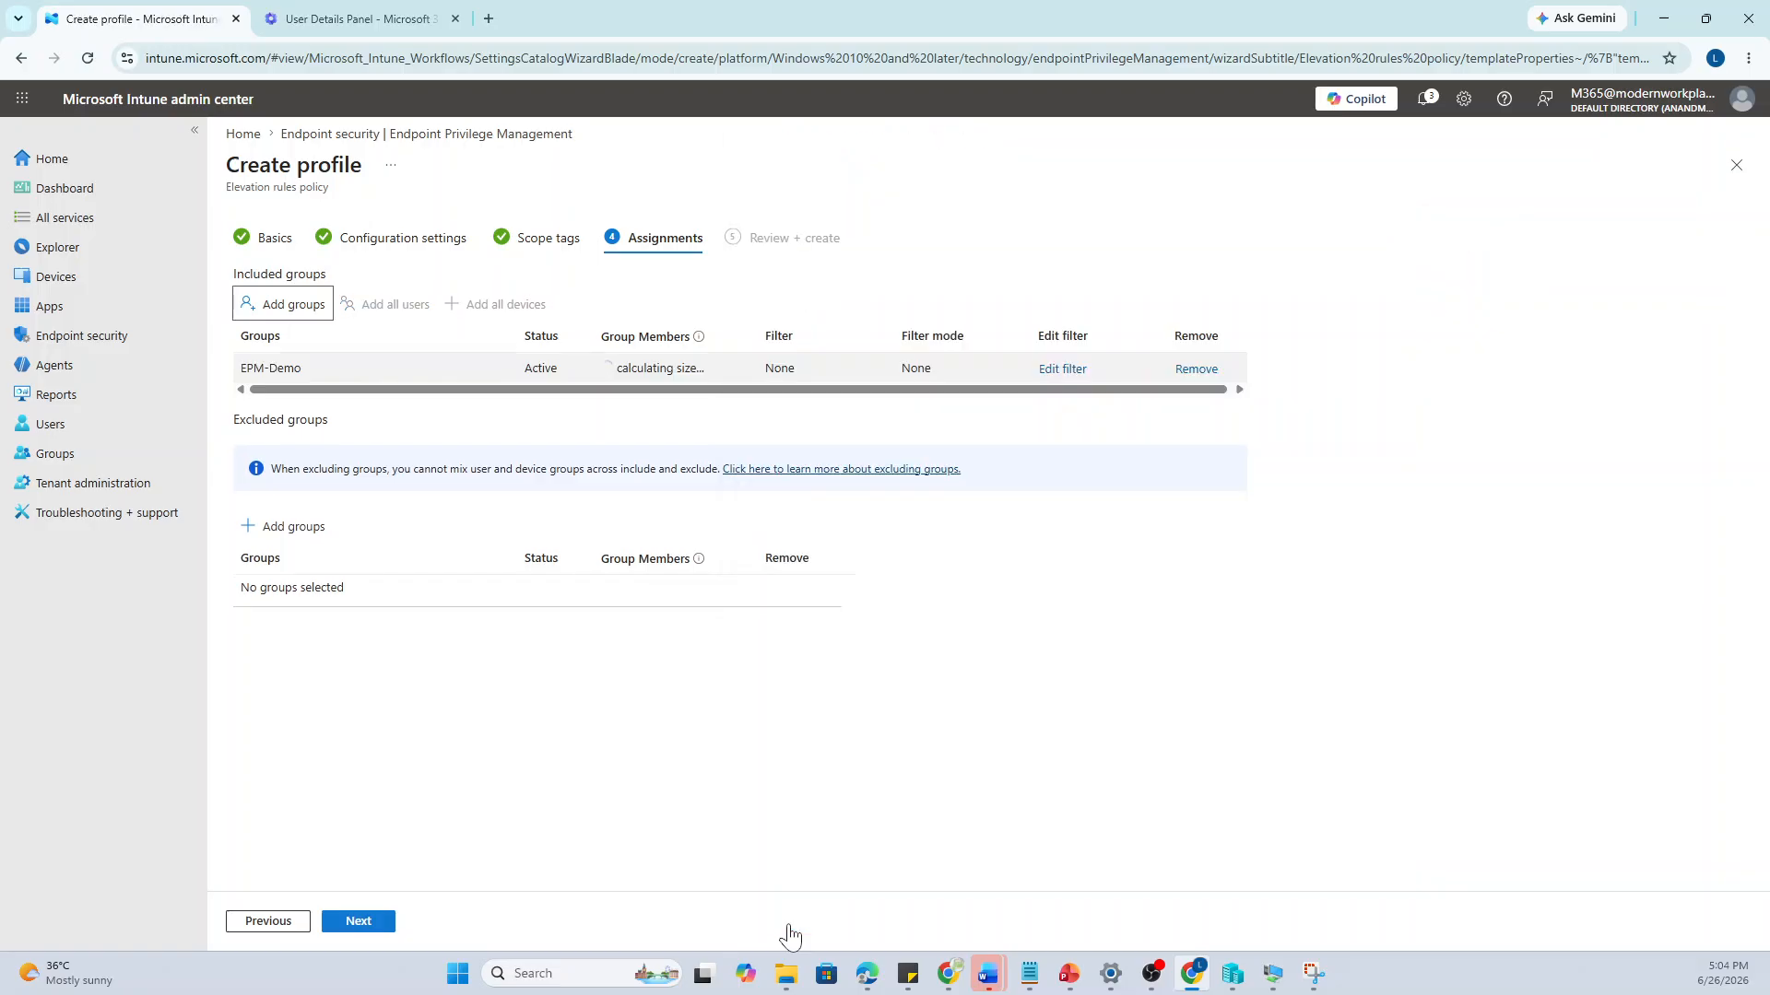
left_click(373, 931)
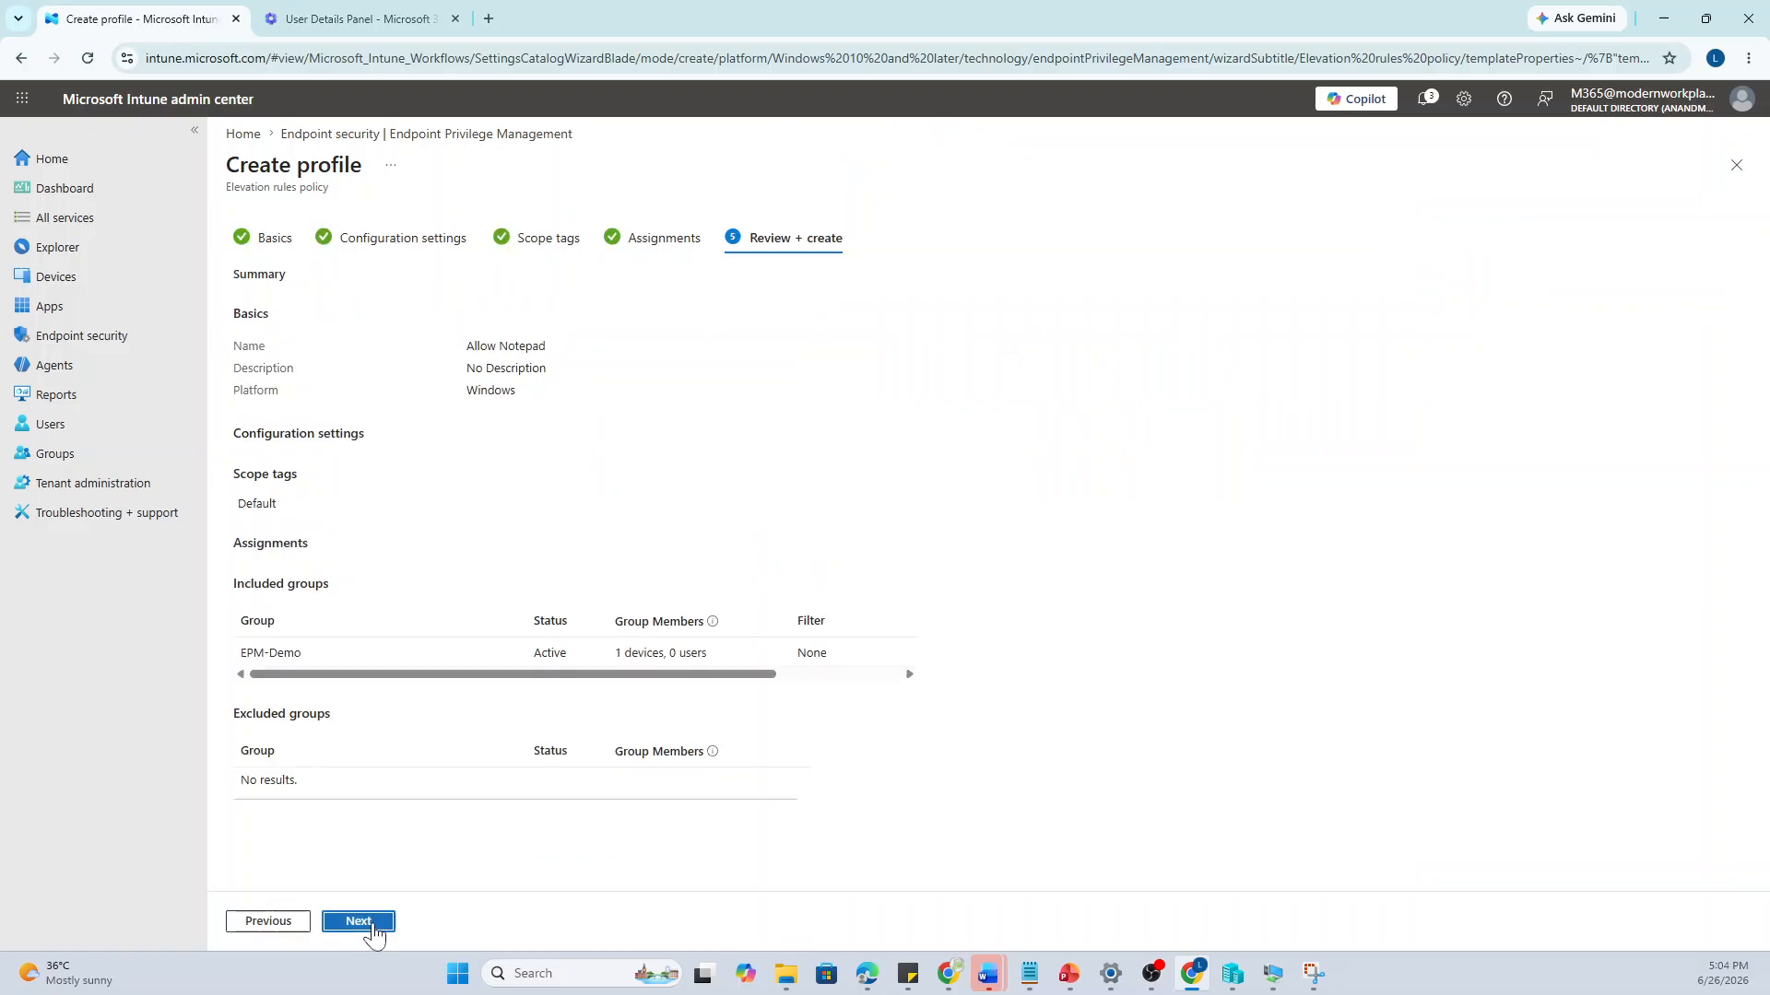
left_click(374, 924)
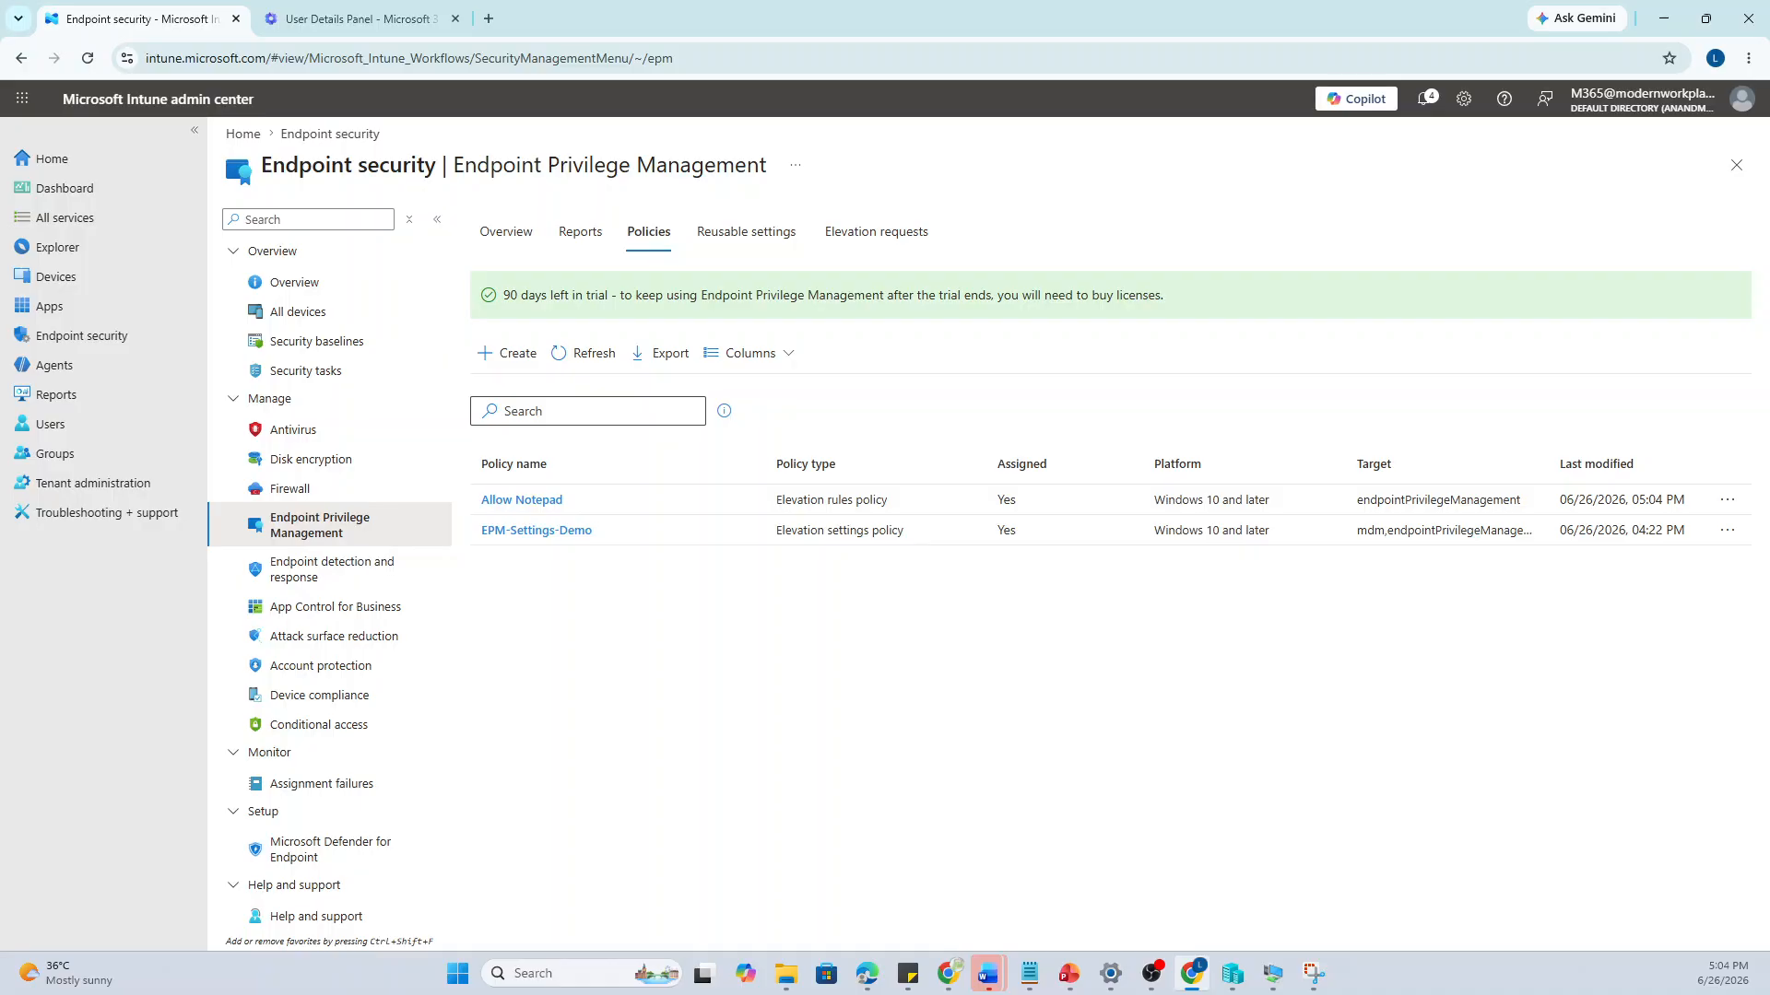
Show the desktop and bring the test VM window forward while Company Portal syncs
key("super+d")
key("super+d")
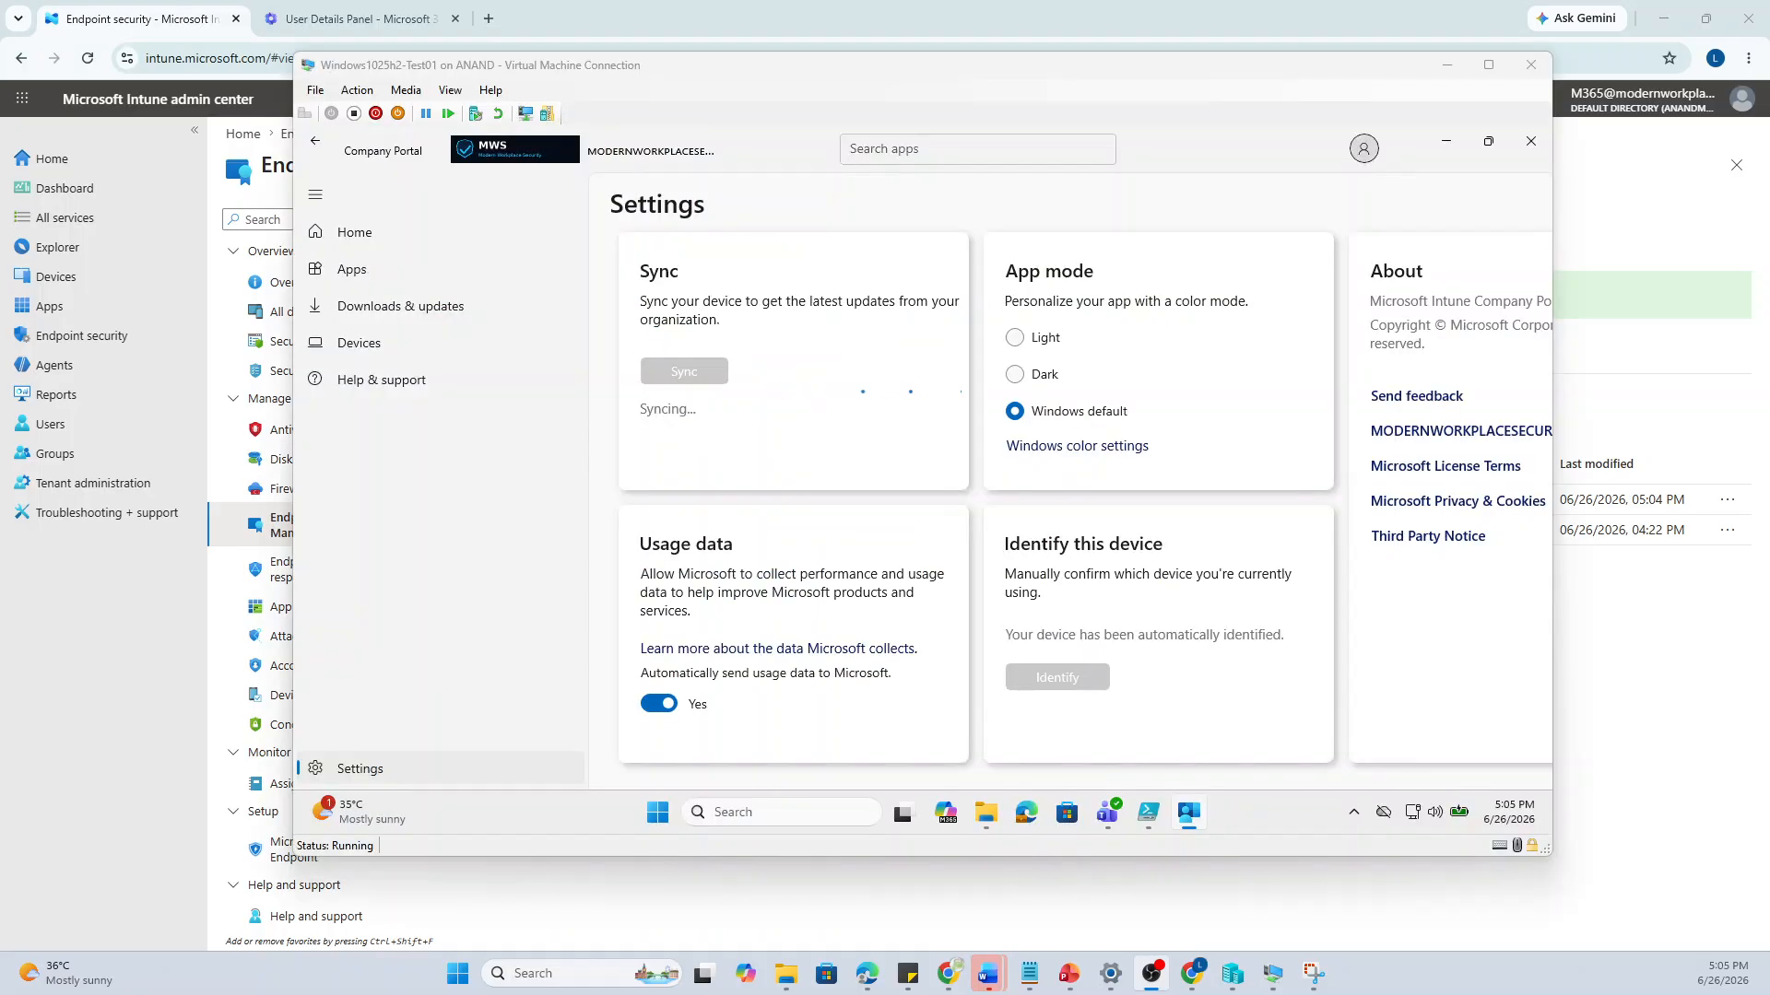
left_click(392, 136)
Confirm Company Portal reports a successful sync, then minimize it to reveal the C:\Temp folder
key("alt+Tab")
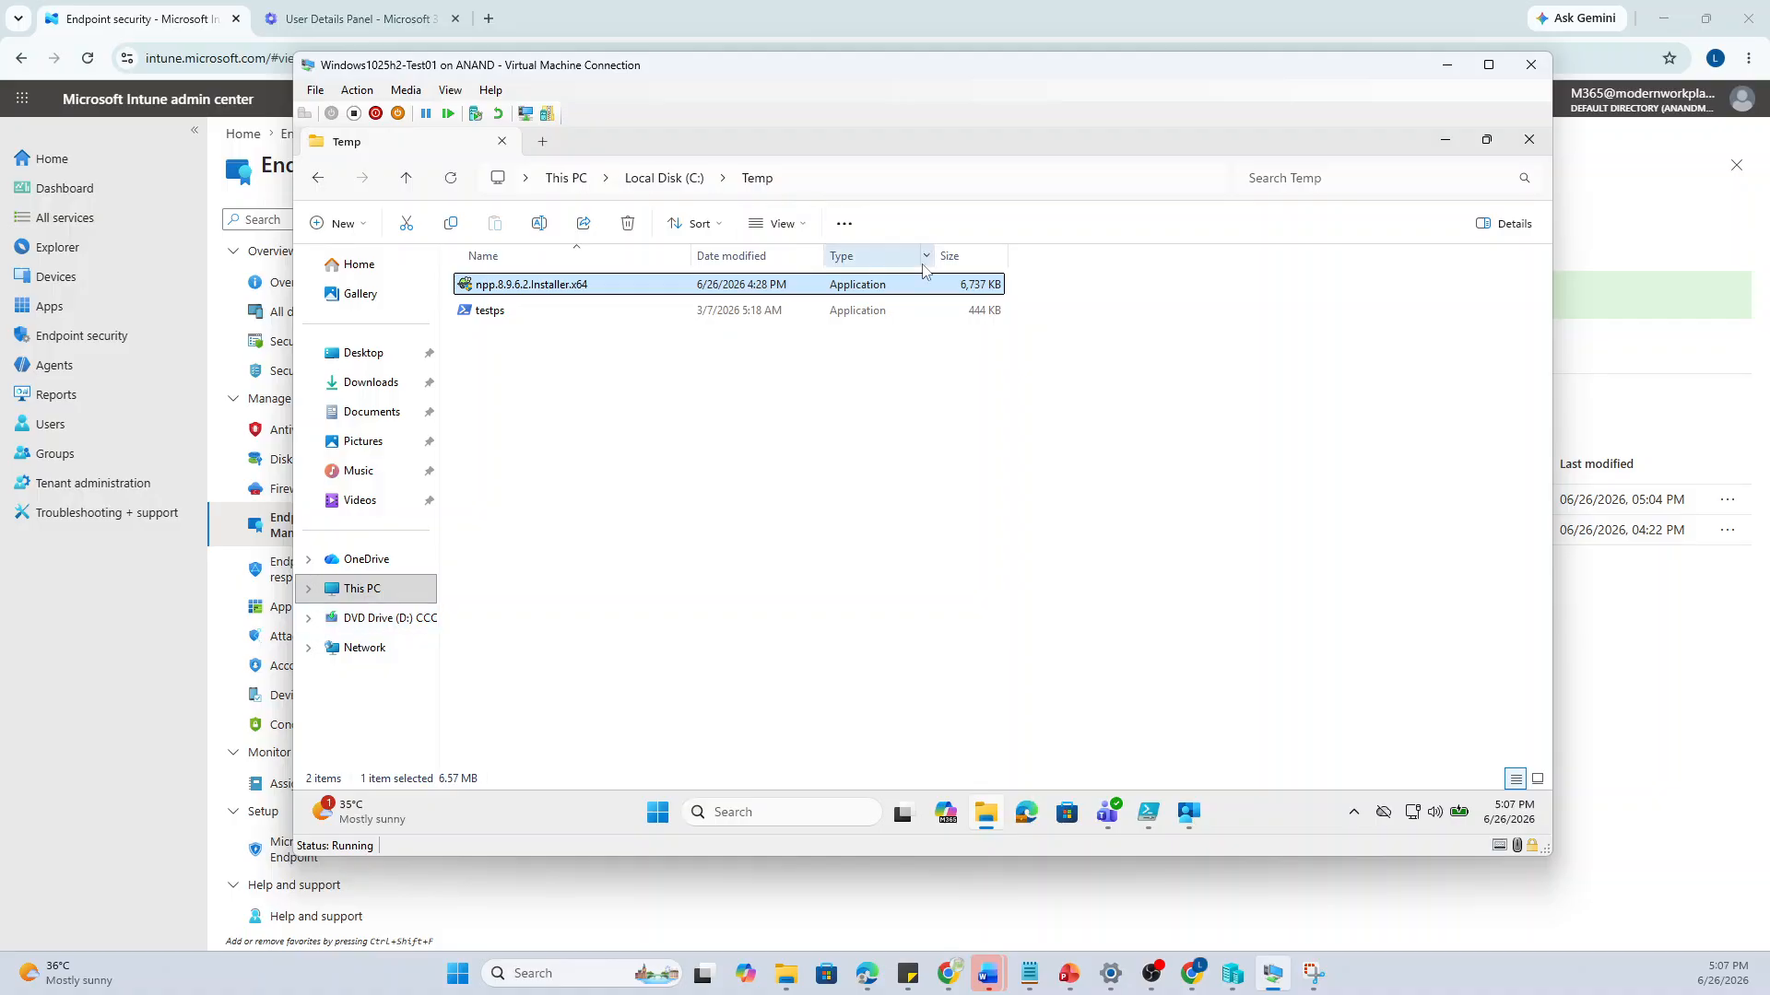
left_click(1191, 816)
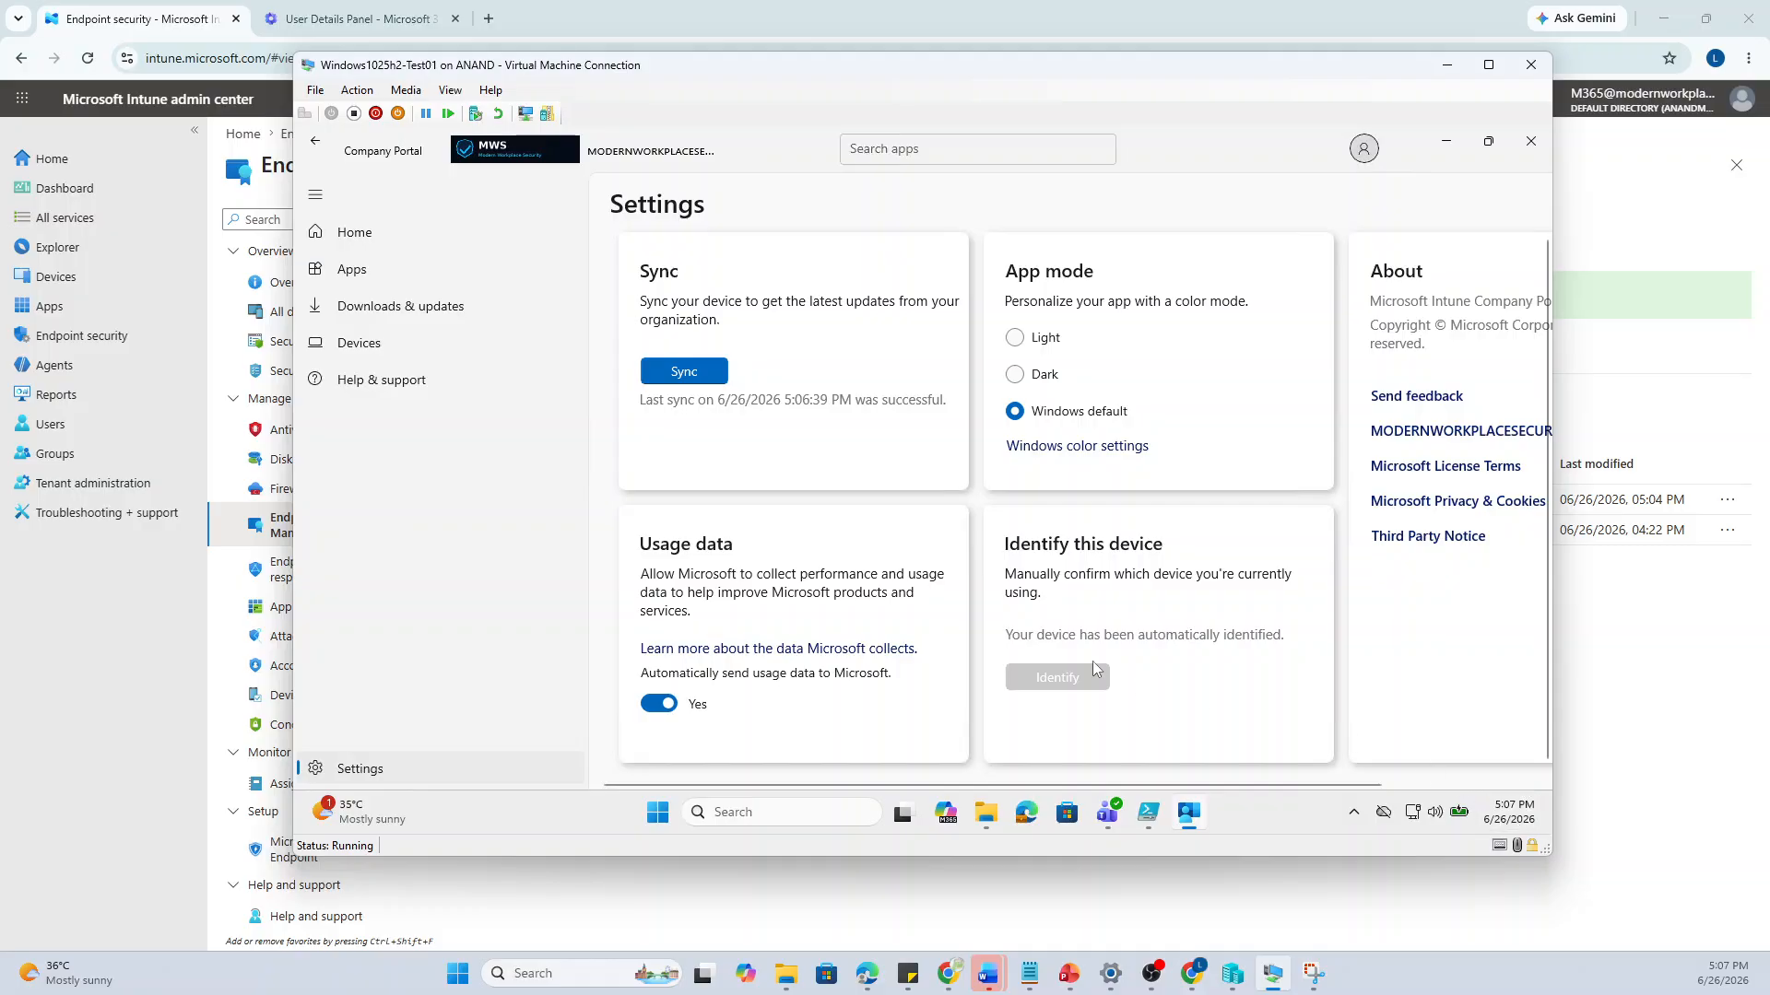
left_click(1452, 148)
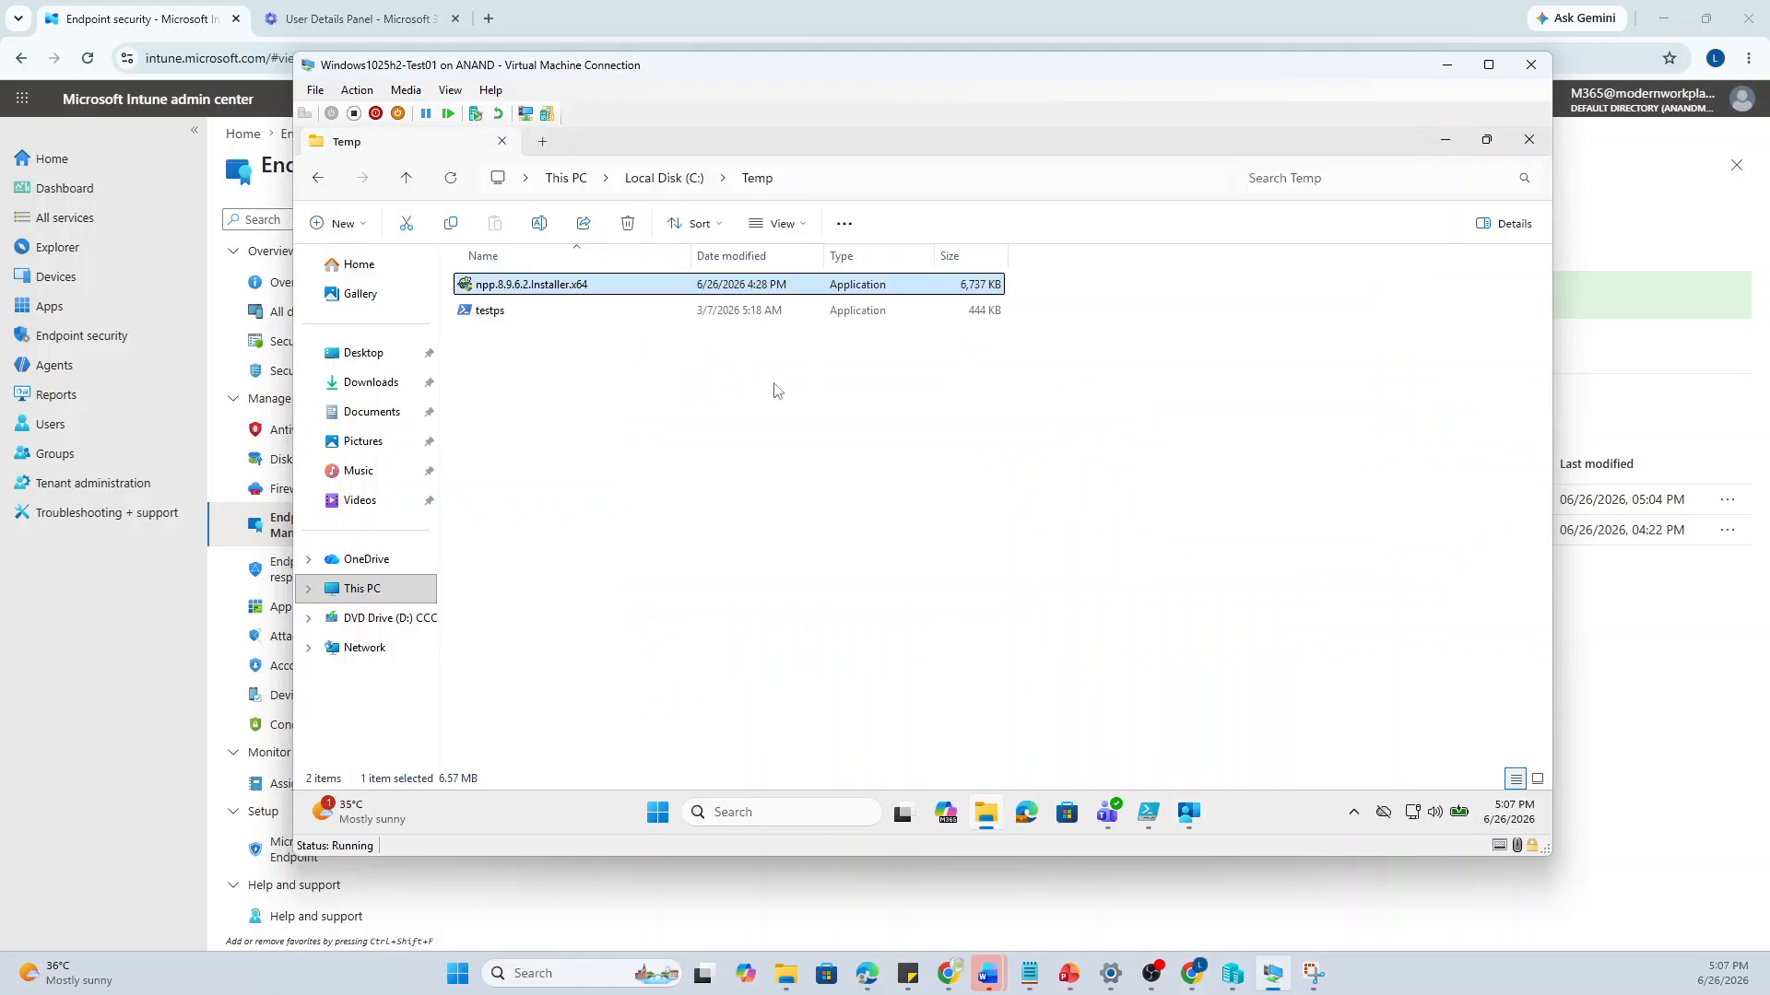
Run npp.8.9.6.2.Installer.x64 elevated with justification 'needformywork', verifying identity with the account password
right_click(565, 285)
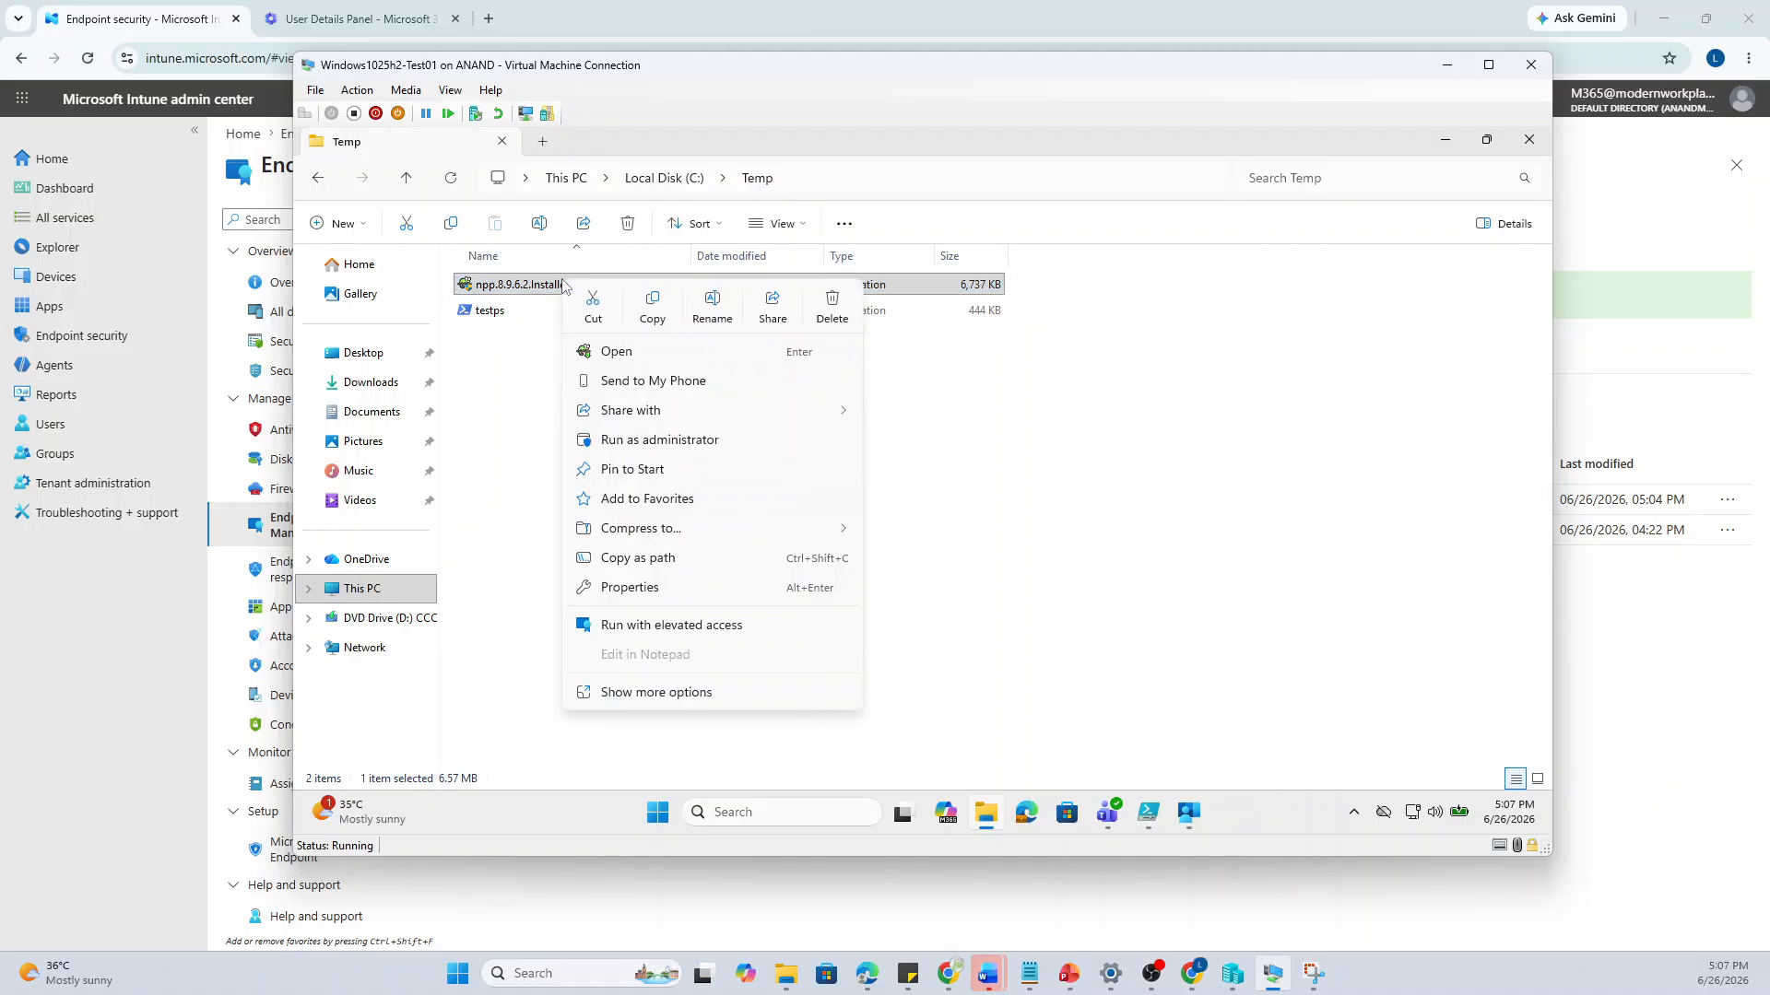
left_click(643, 626)
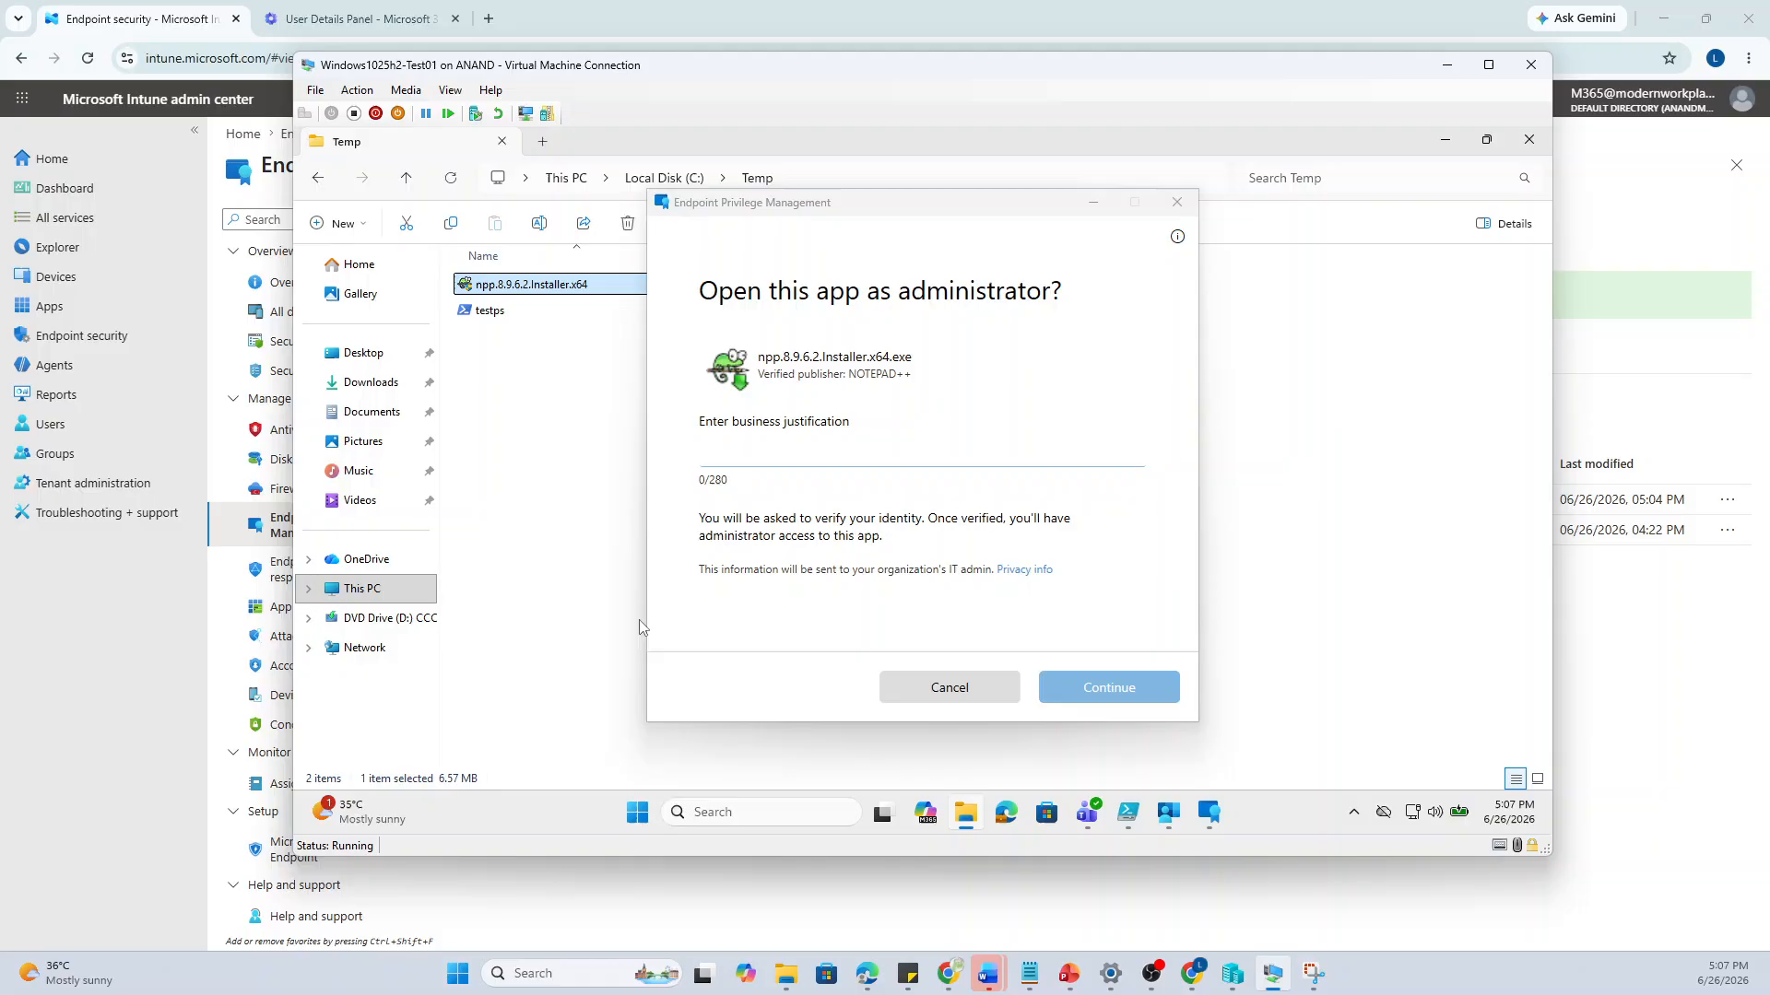
left_click(735, 468)
type("n")
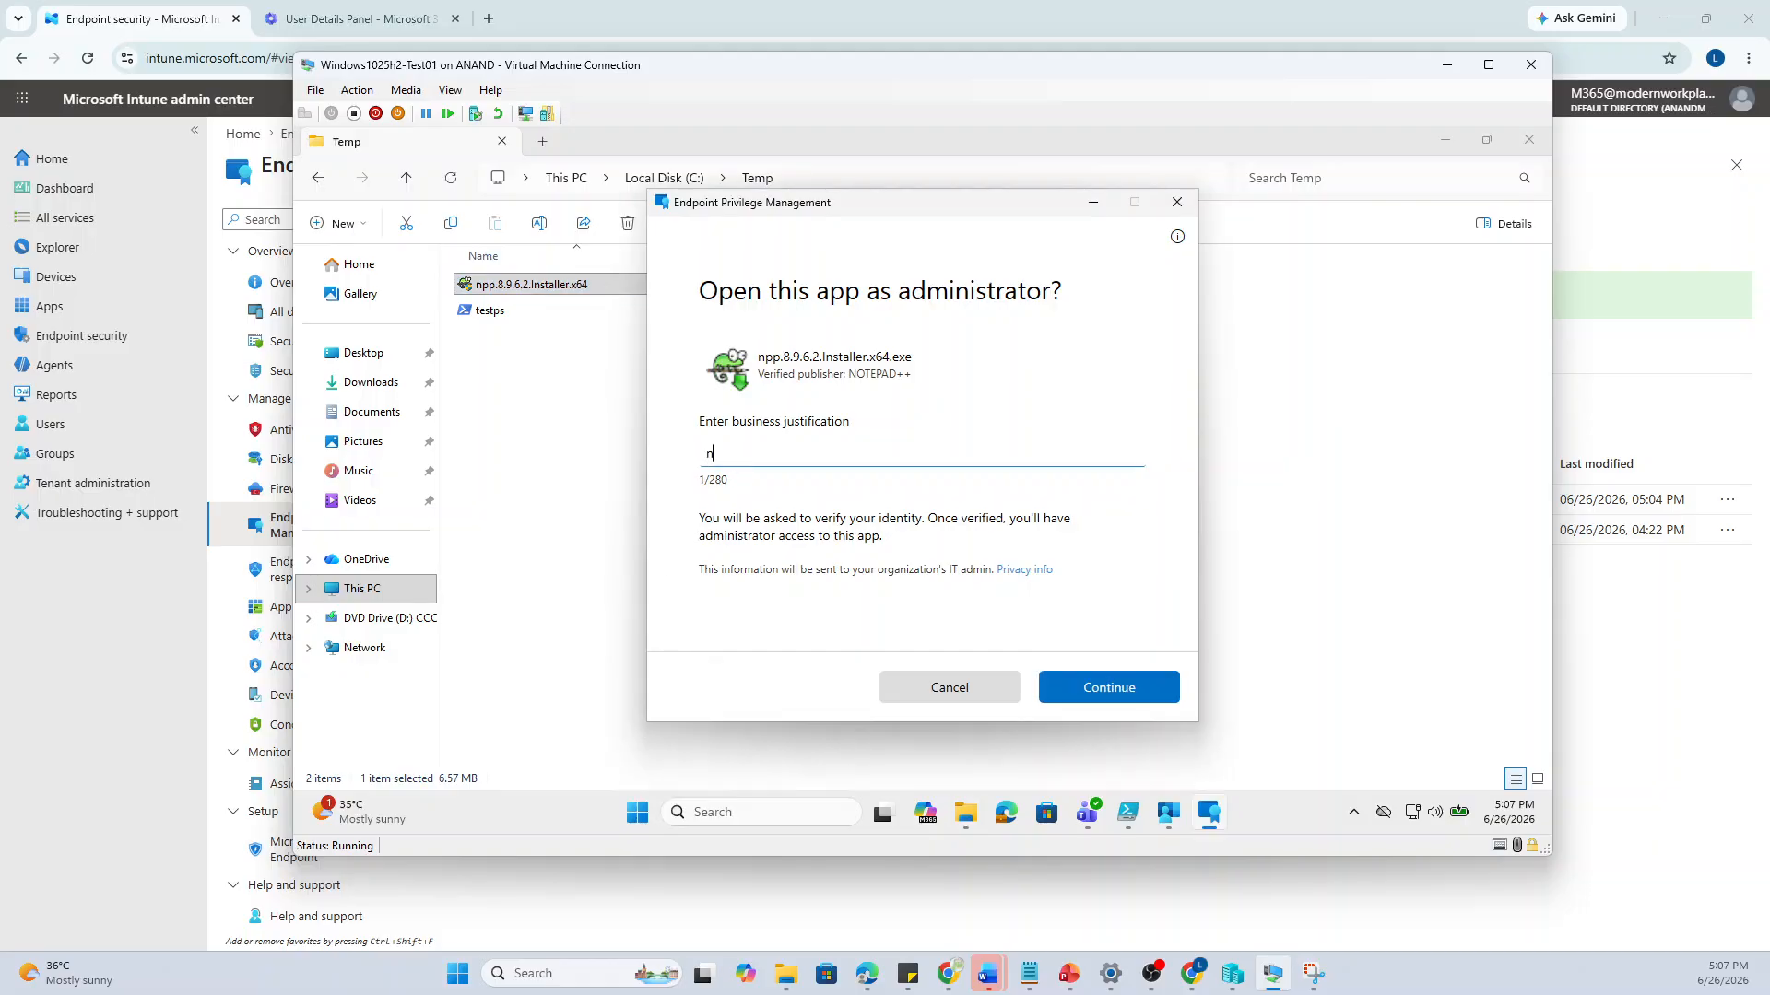
type("eedformywork")
left_click(1084, 690)
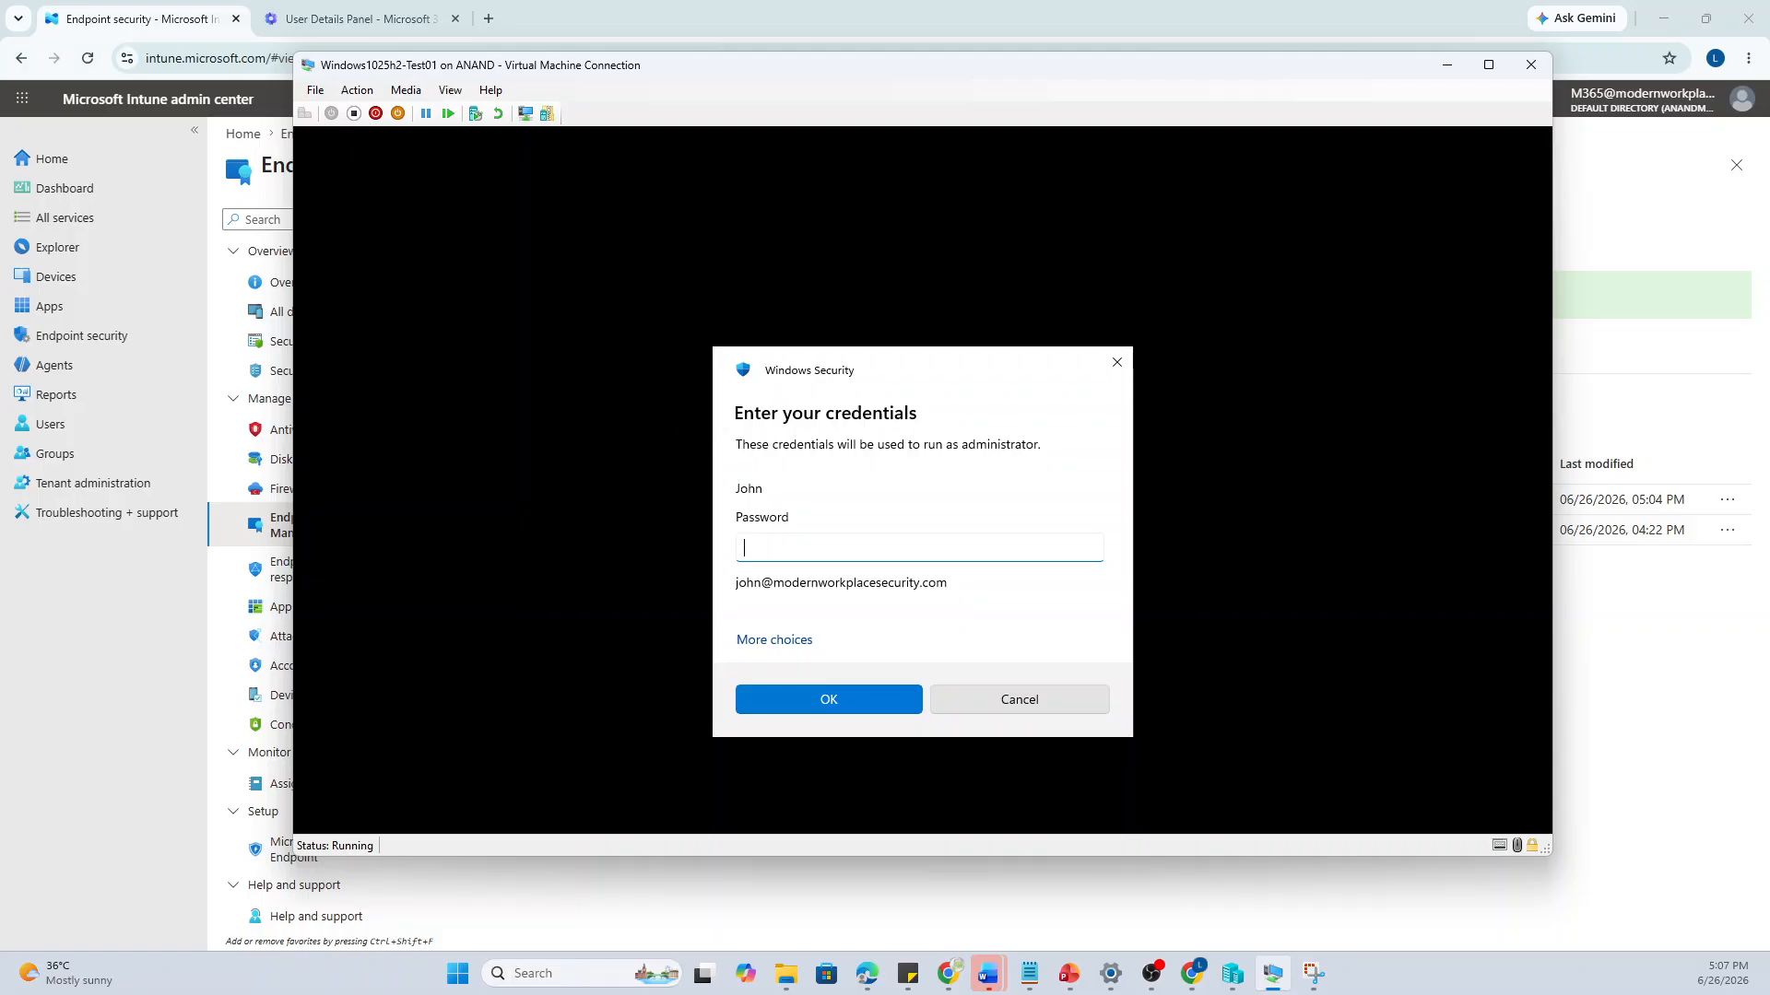
type("password")
key("Return")
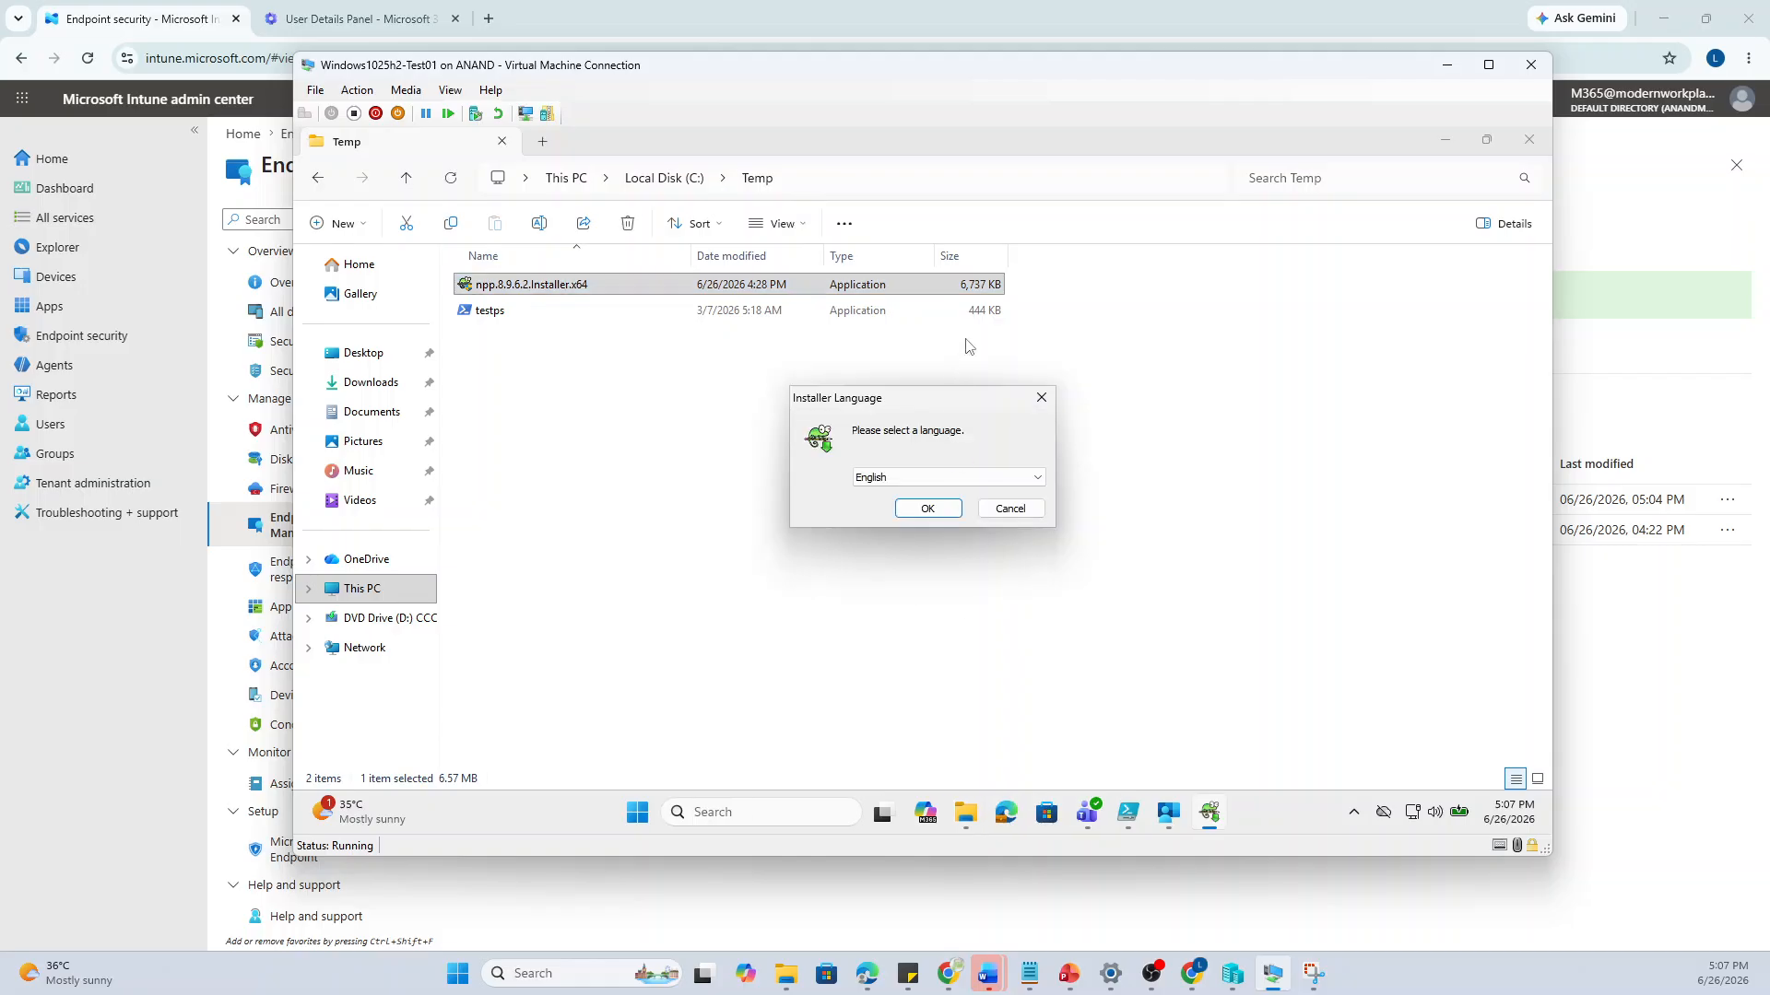
Install Notepad++ 8.9.6.2 in English with default location and components, launching it when finished
left_click(927, 509)
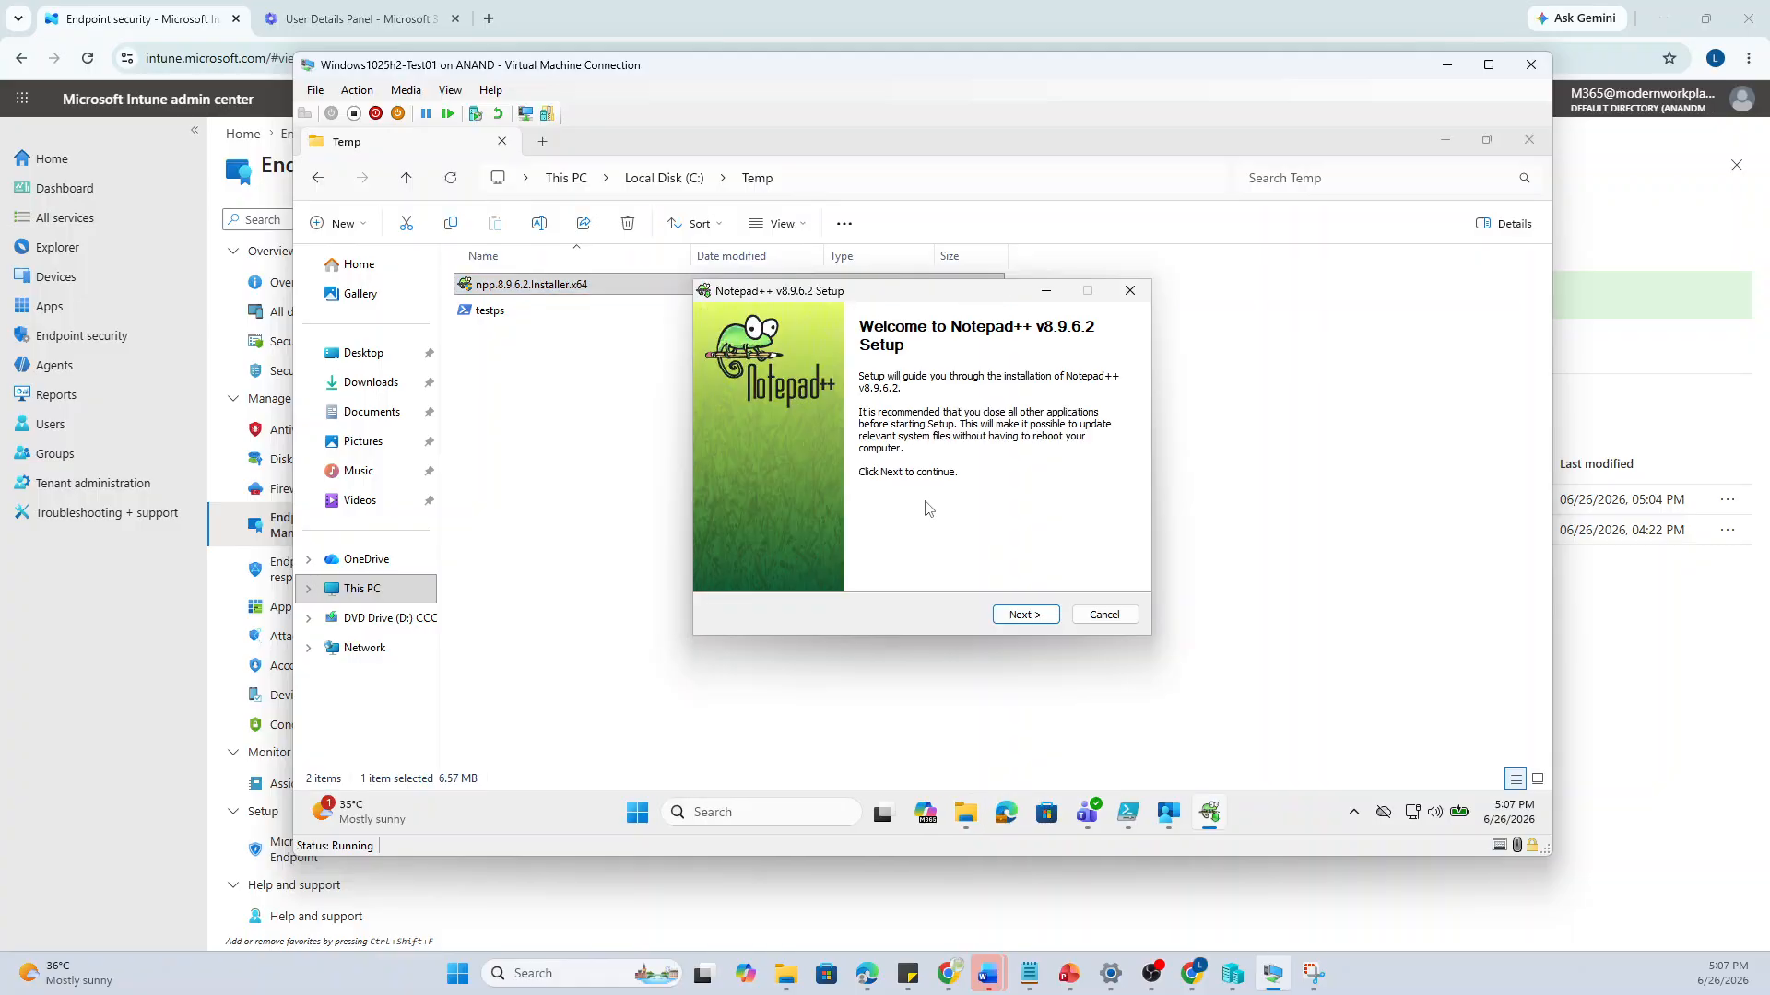
left_click(1027, 616)
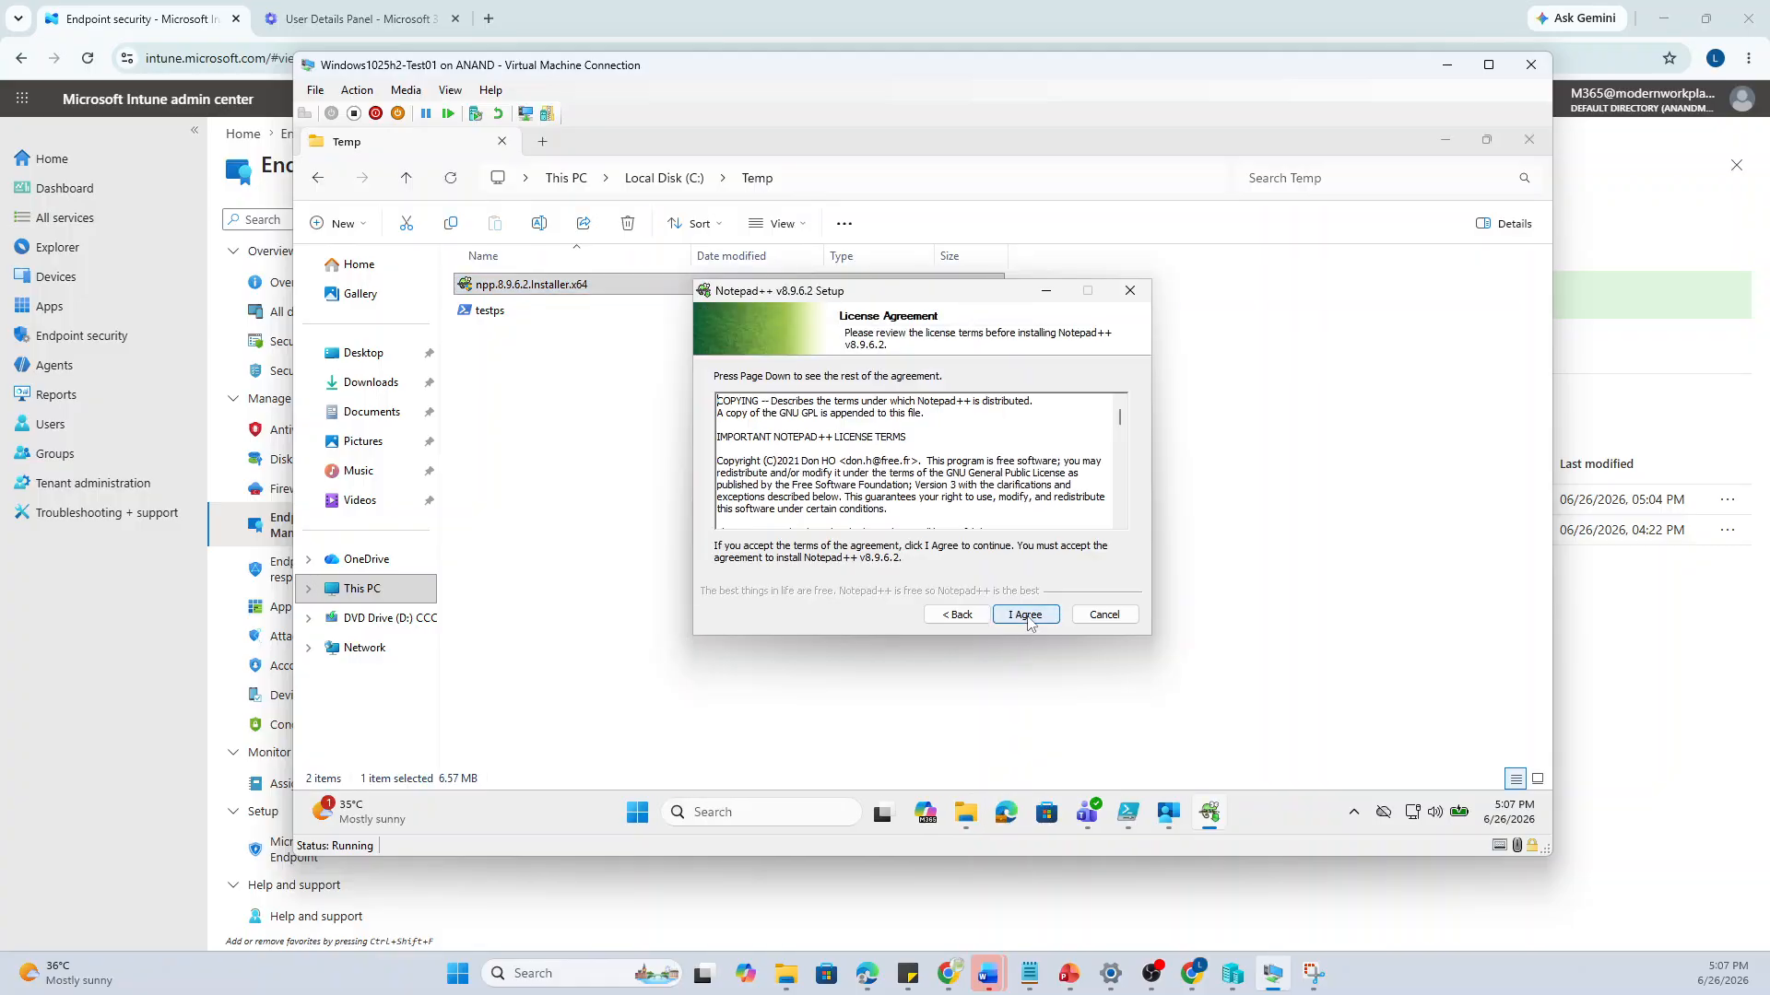
left_click(1027, 616)
left_click(1027, 615)
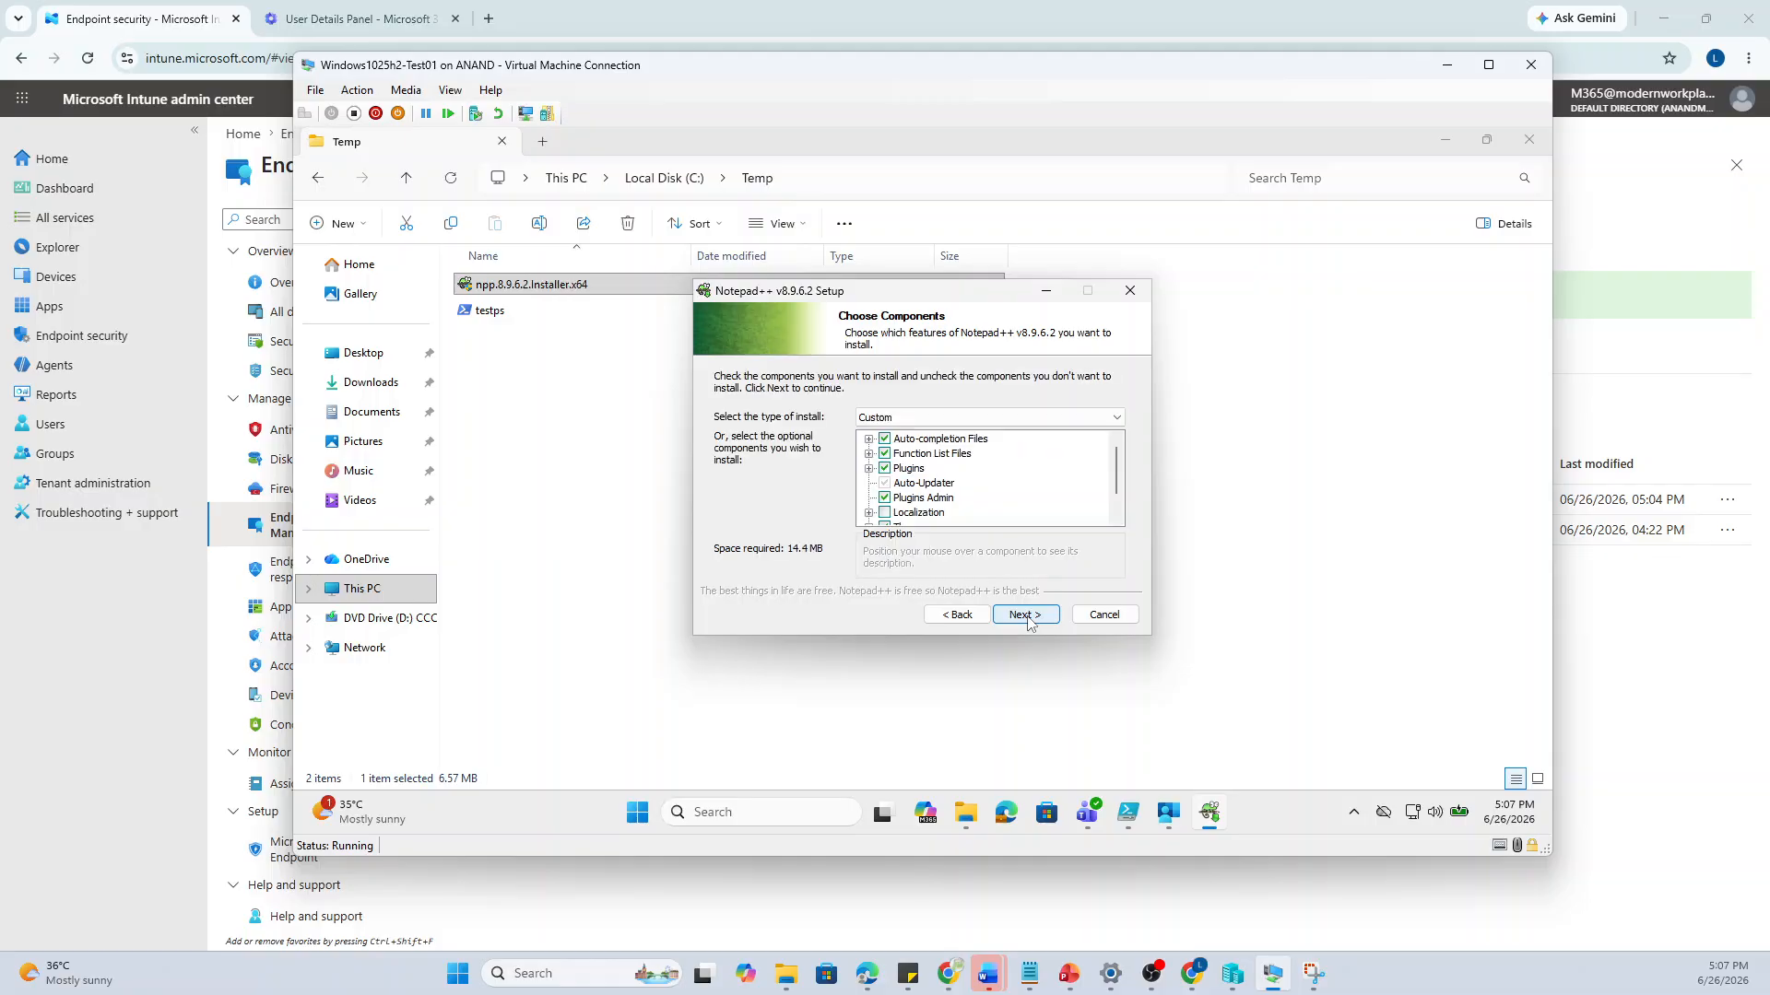
left_click(1027, 616)
left_click(1027, 616)
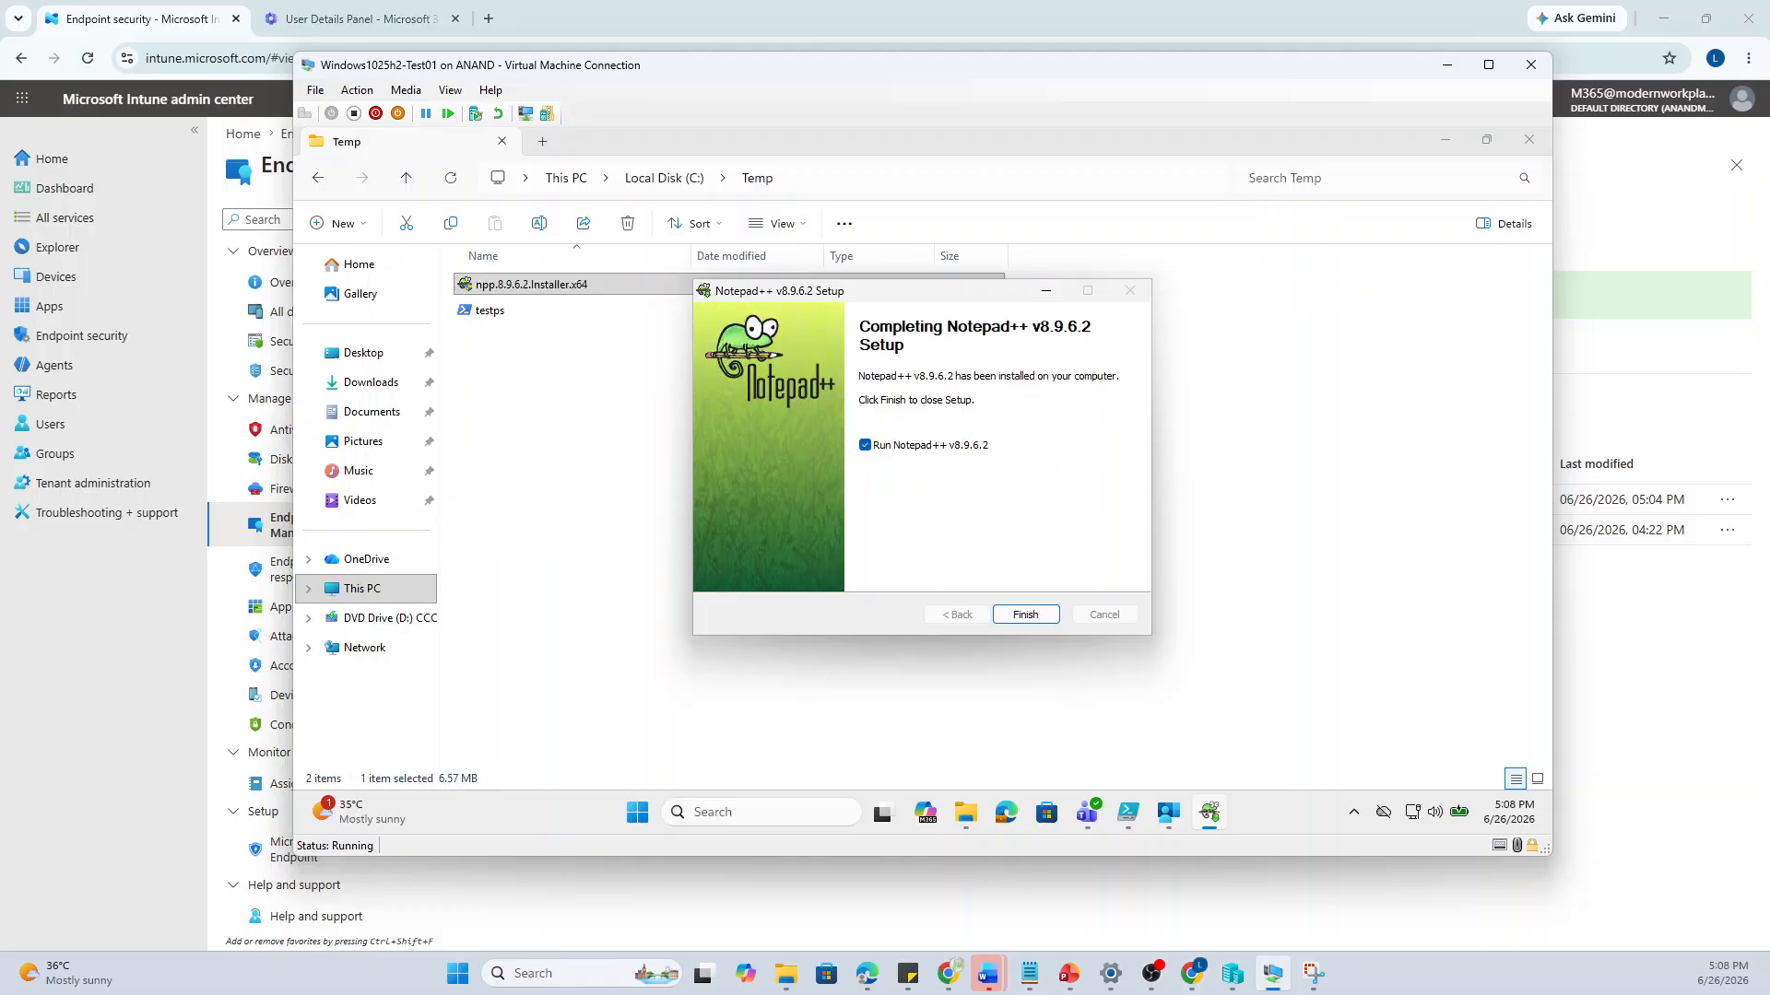
left_click(1009, 620)
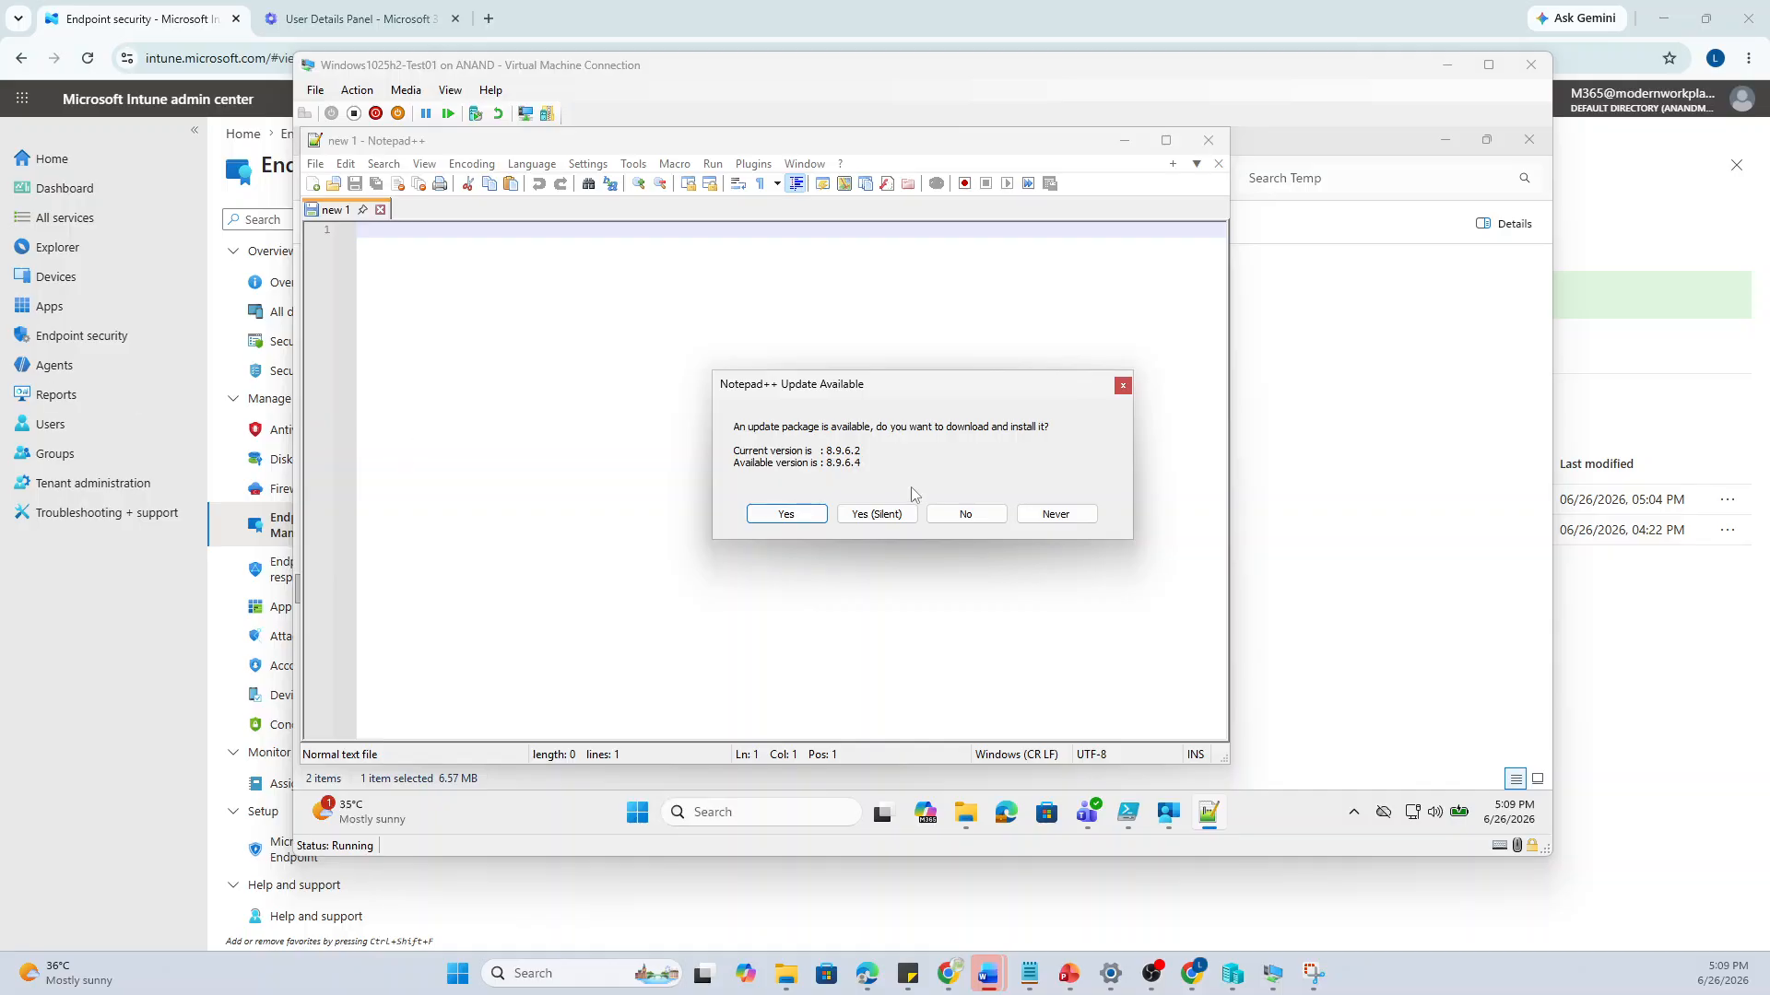
Accept the silent update to 8.9.6.4 and close Notepad++
left_click(881, 514)
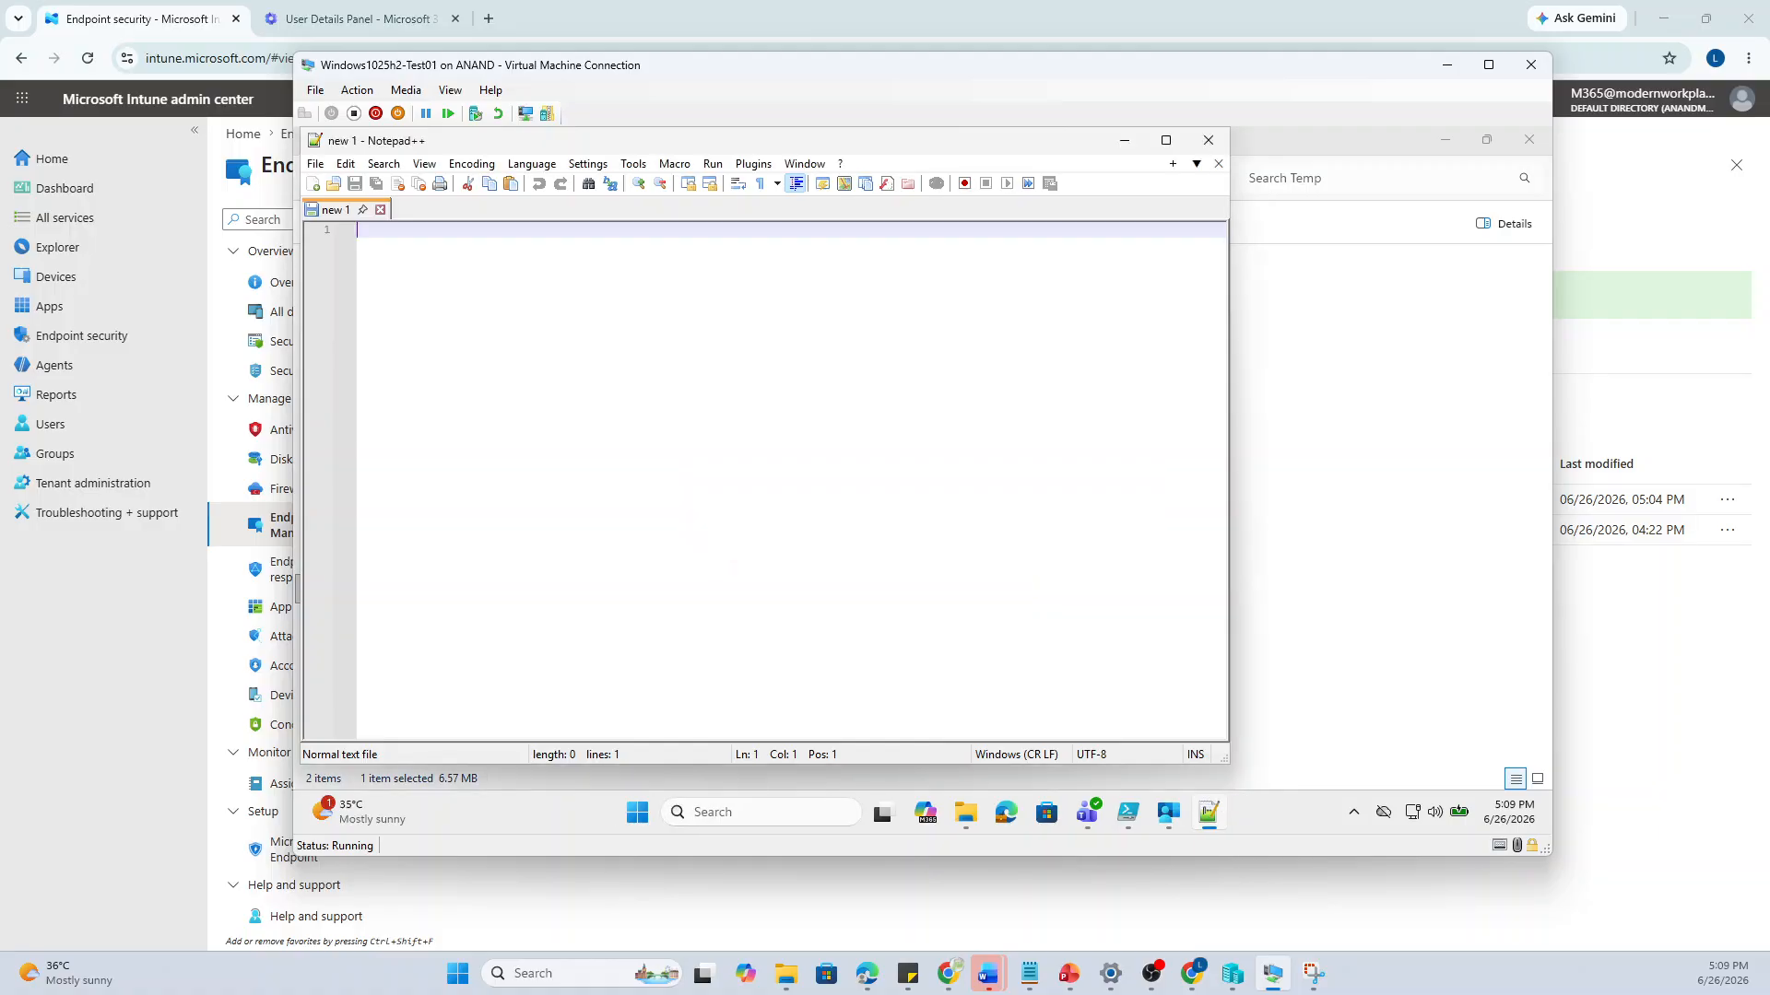
left_click(1208, 140)
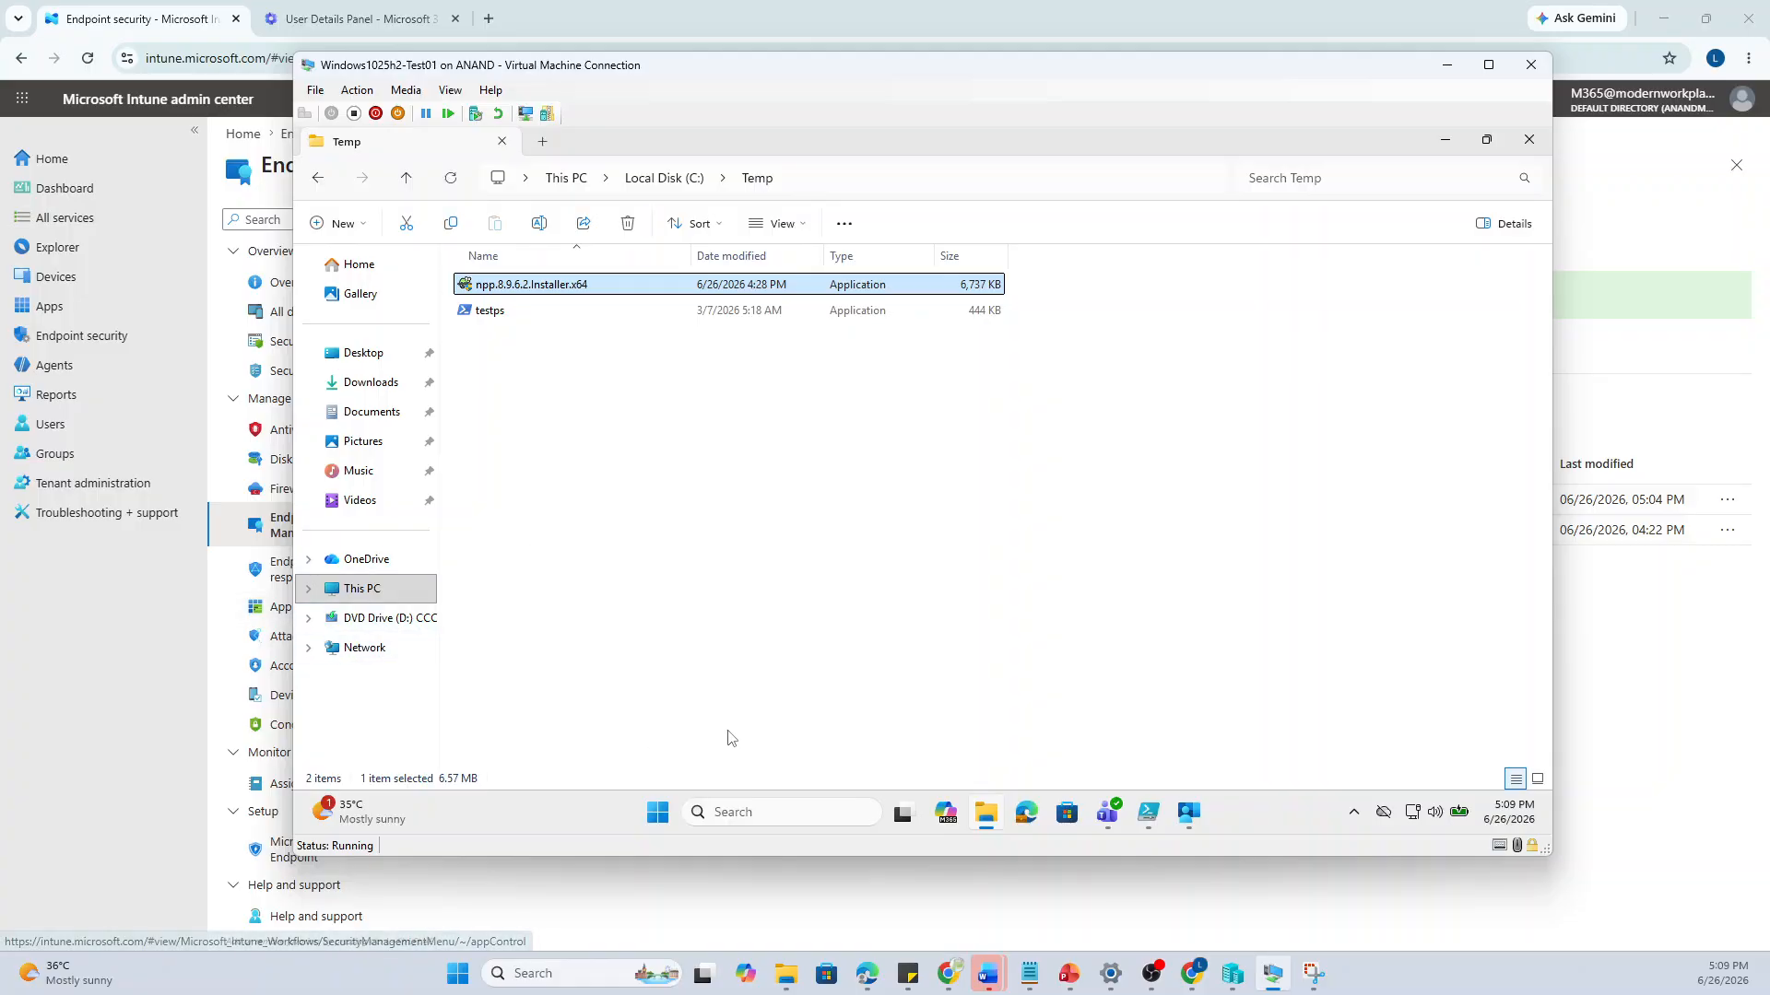
Resume the full-screen slideshow and advance past the EpmTools, elevation, testing and enforcement slides to Best Practices
mouse_move(1068, 973)
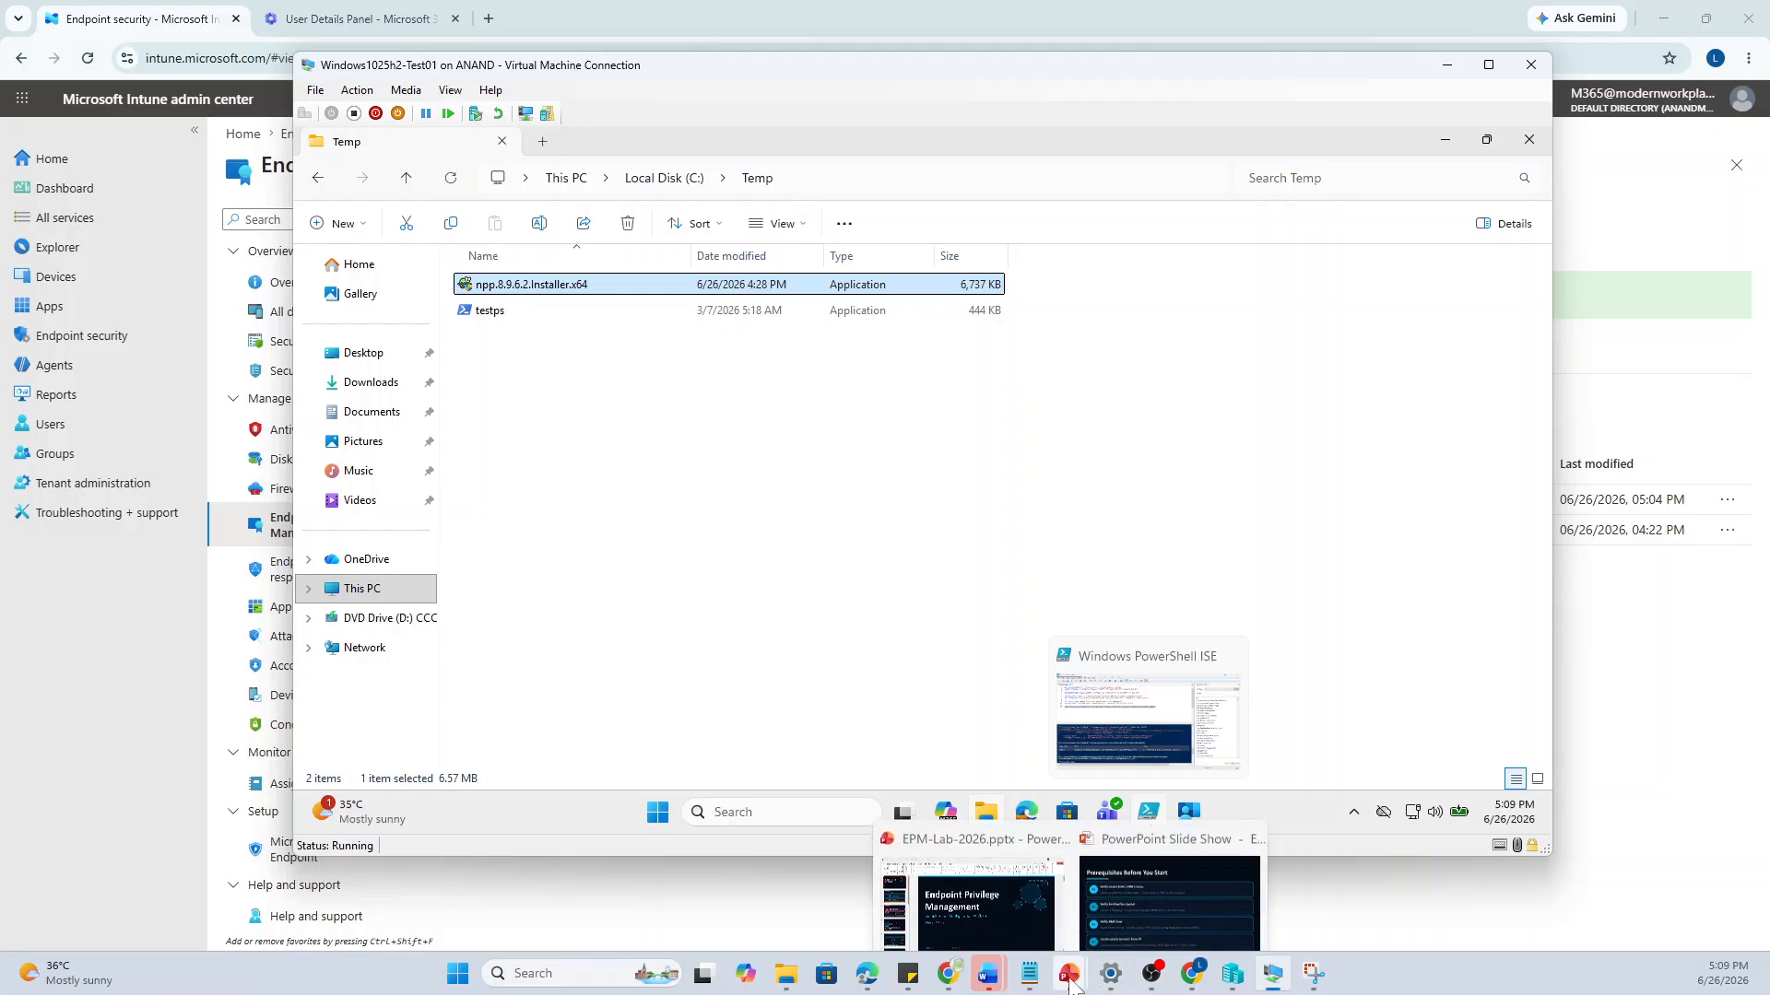
left_click(1152, 894)
left_click(1006, 654)
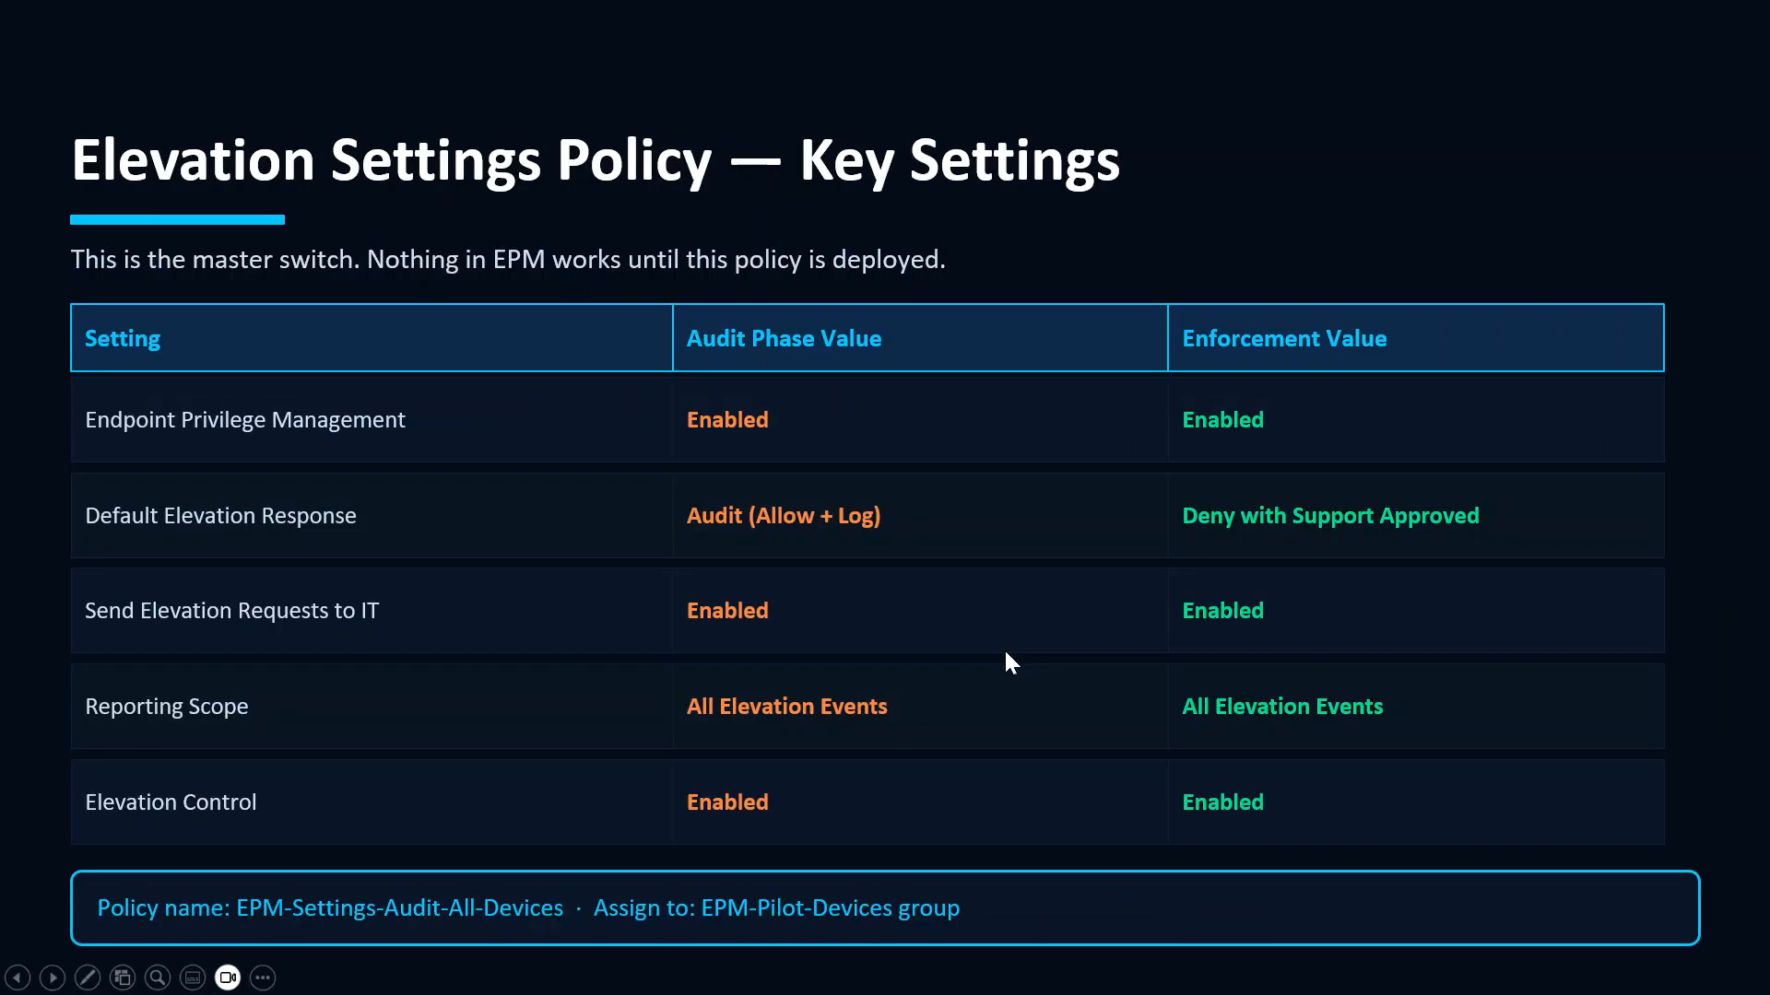
left_click(1005, 654)
left_click(1011, 662)
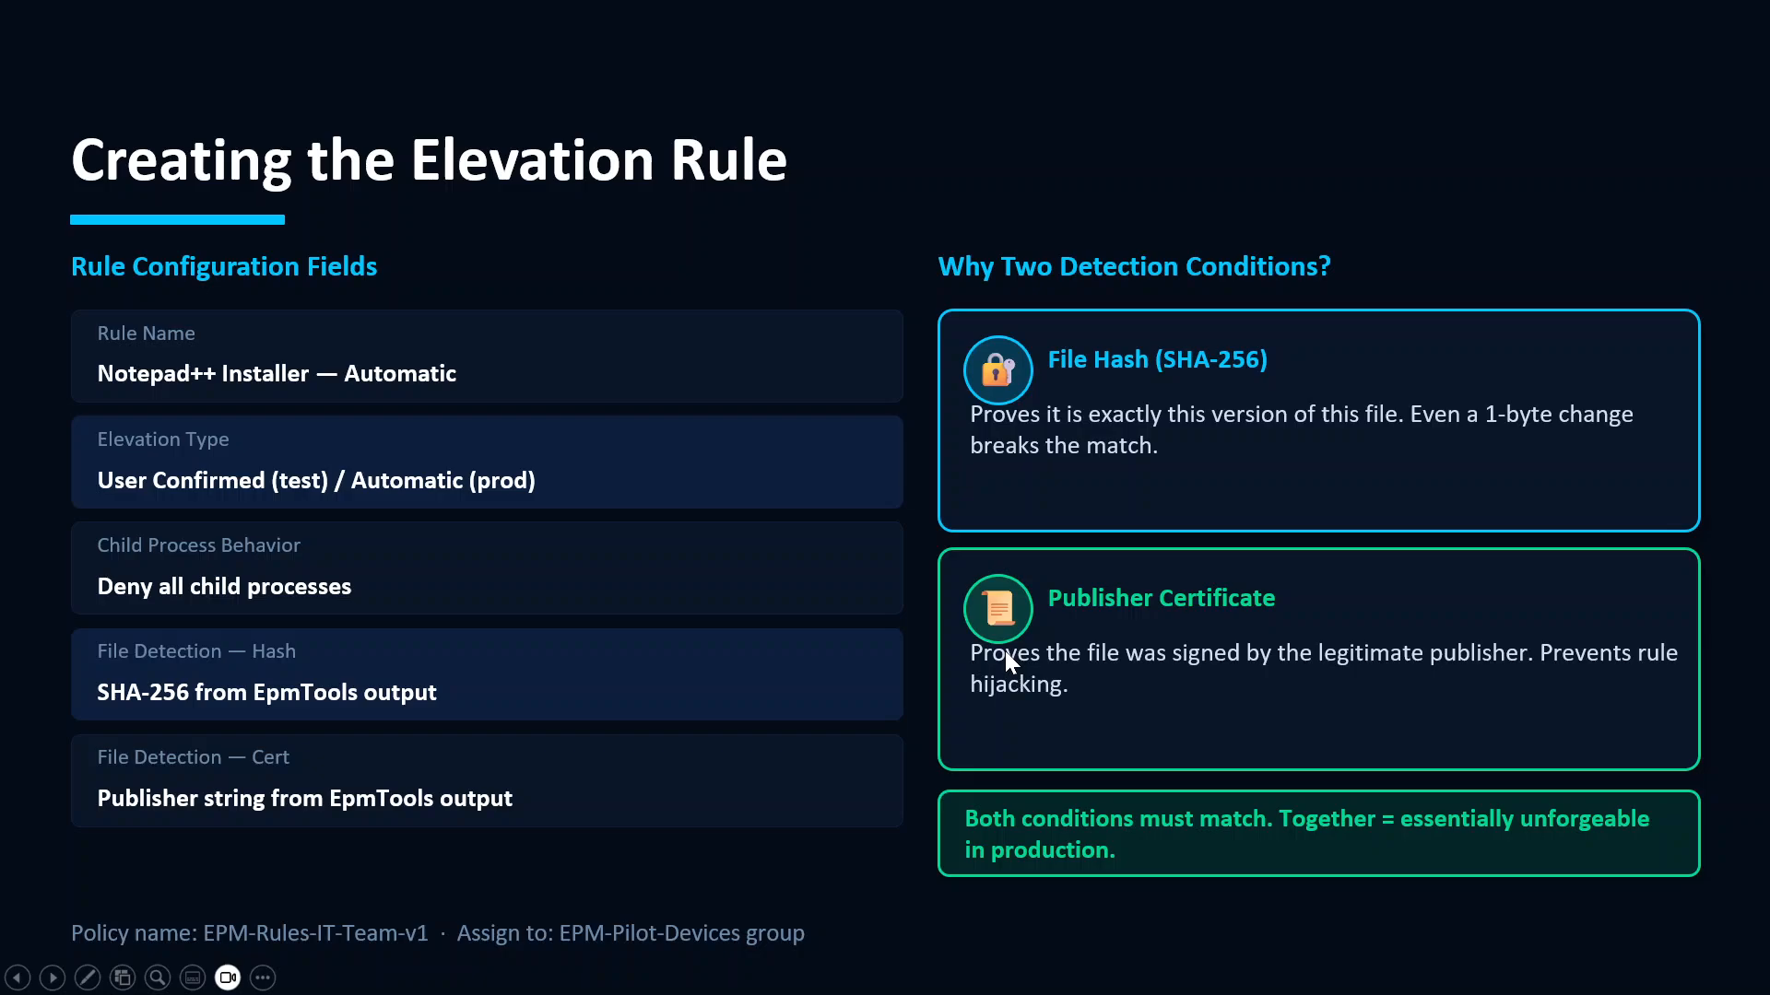
left_click(1011, 662)
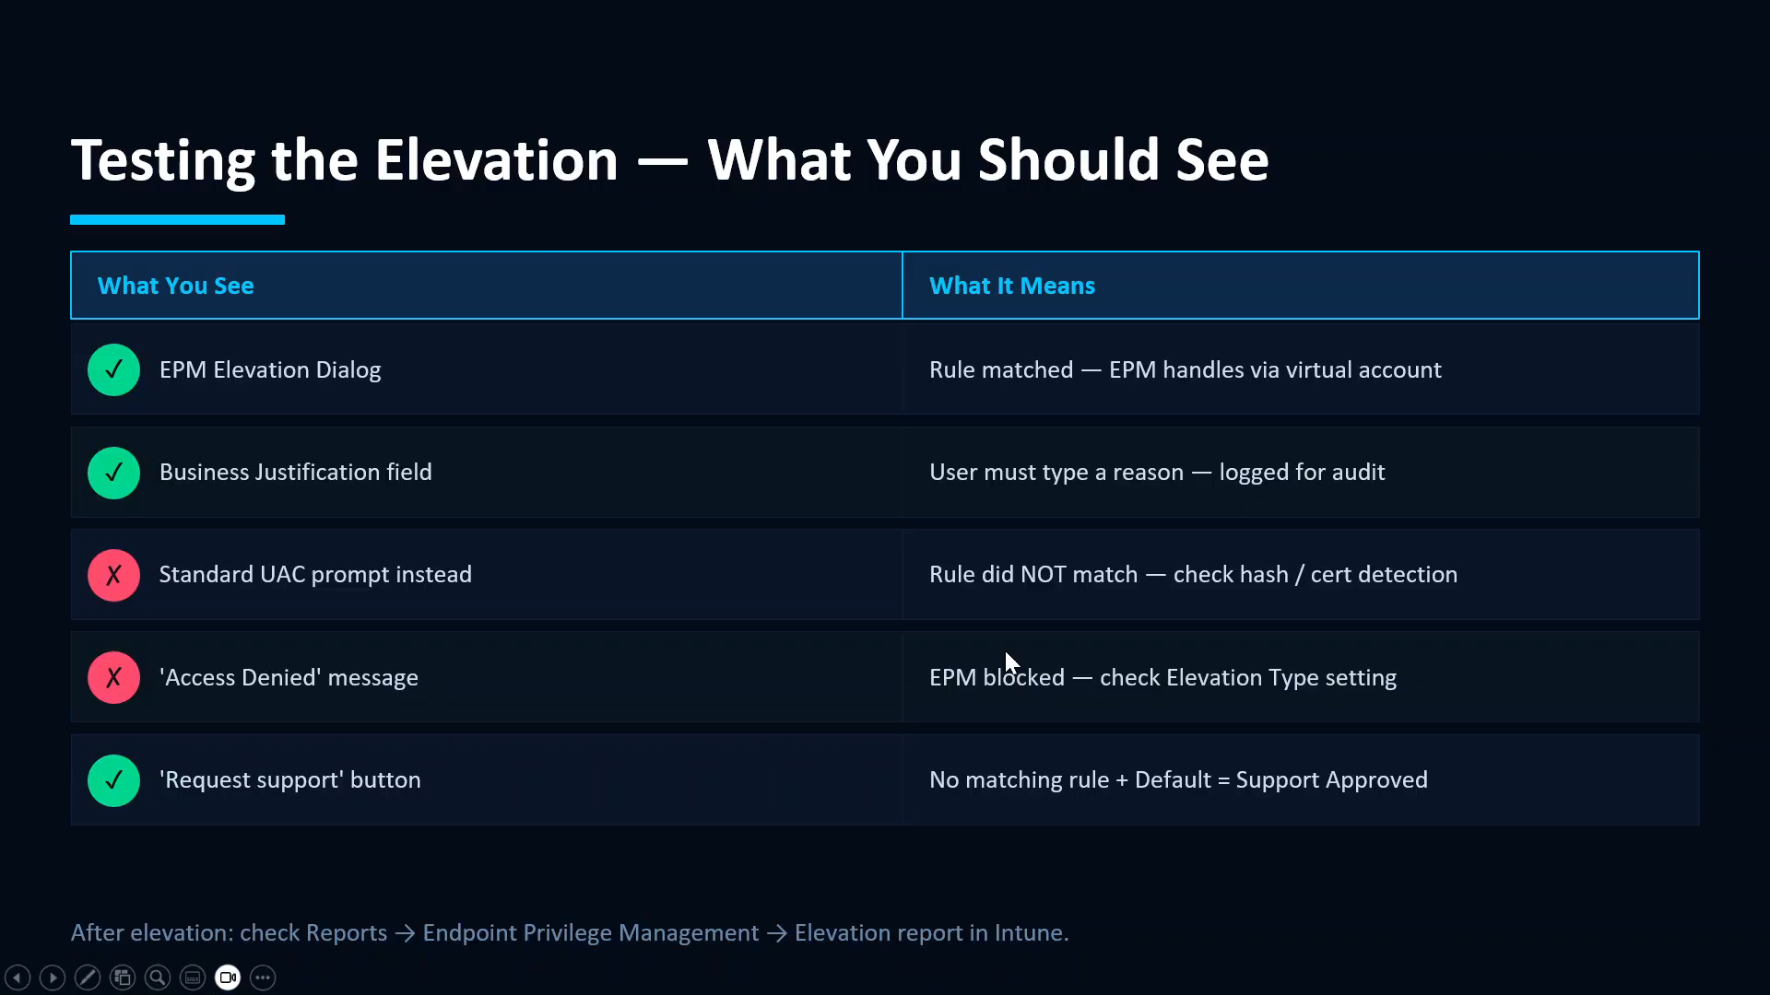
key("Right")
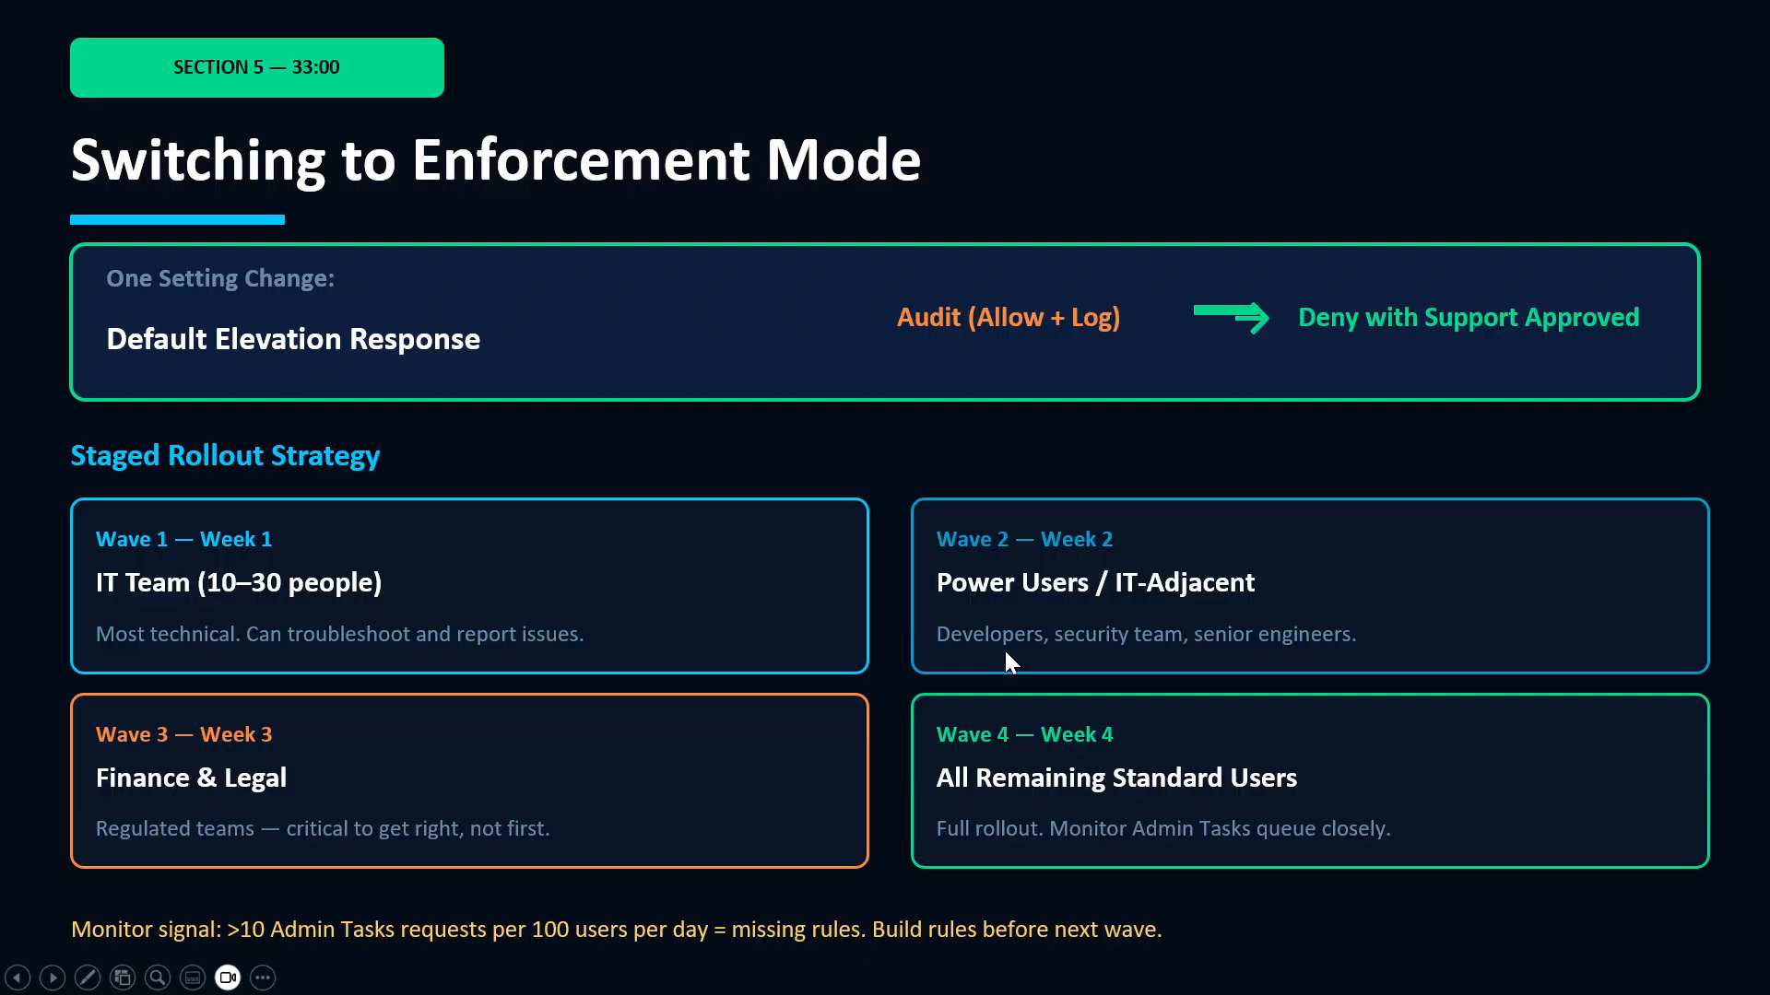
left_click(1007, 661)
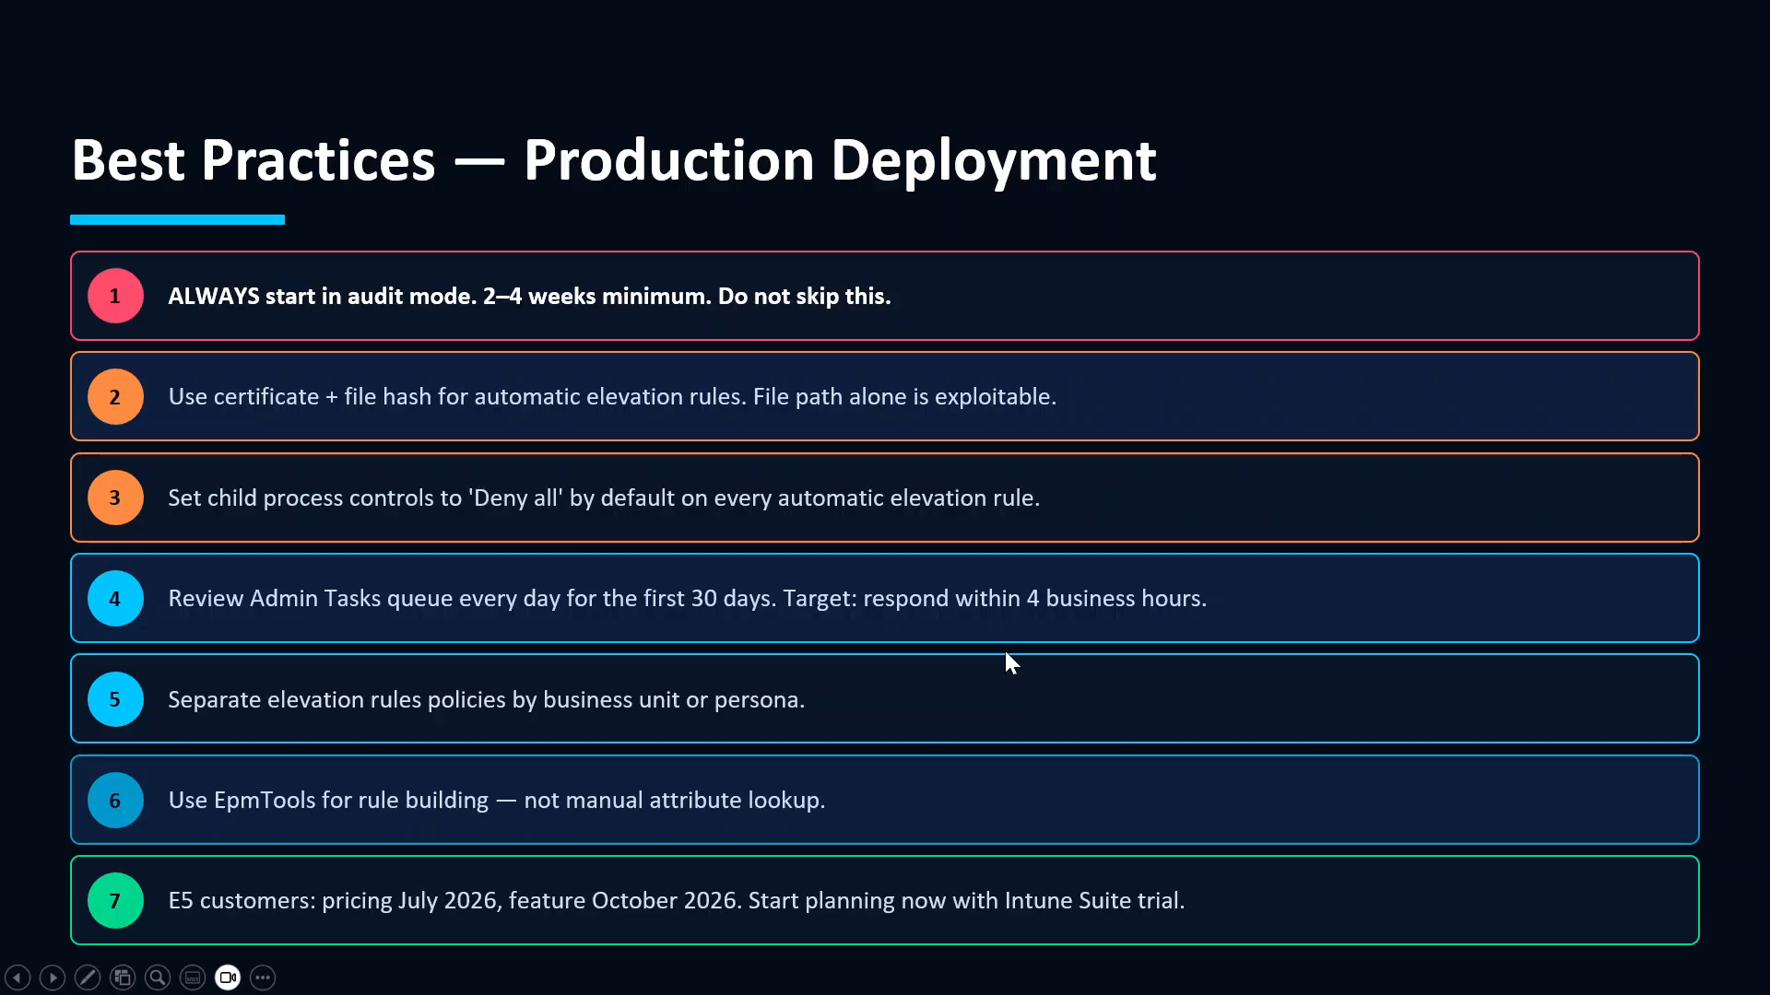